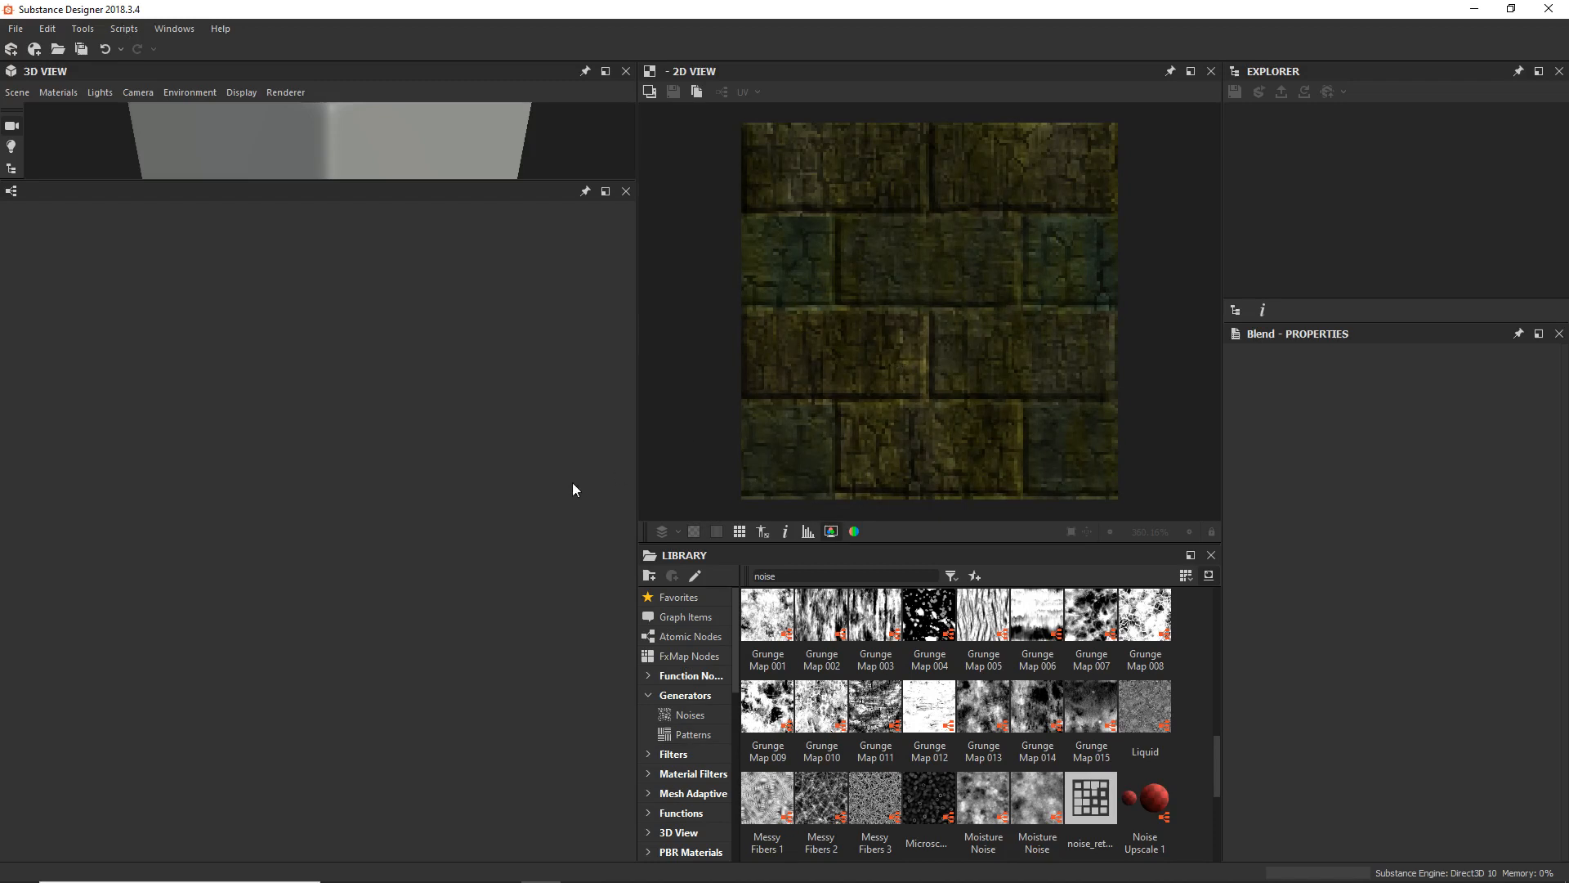
Step: Create a new Substance graph named t_tutor from the Empty template at an absolute size of 128 × 128 px
left_click(15, 28)
left_click(57, 45)
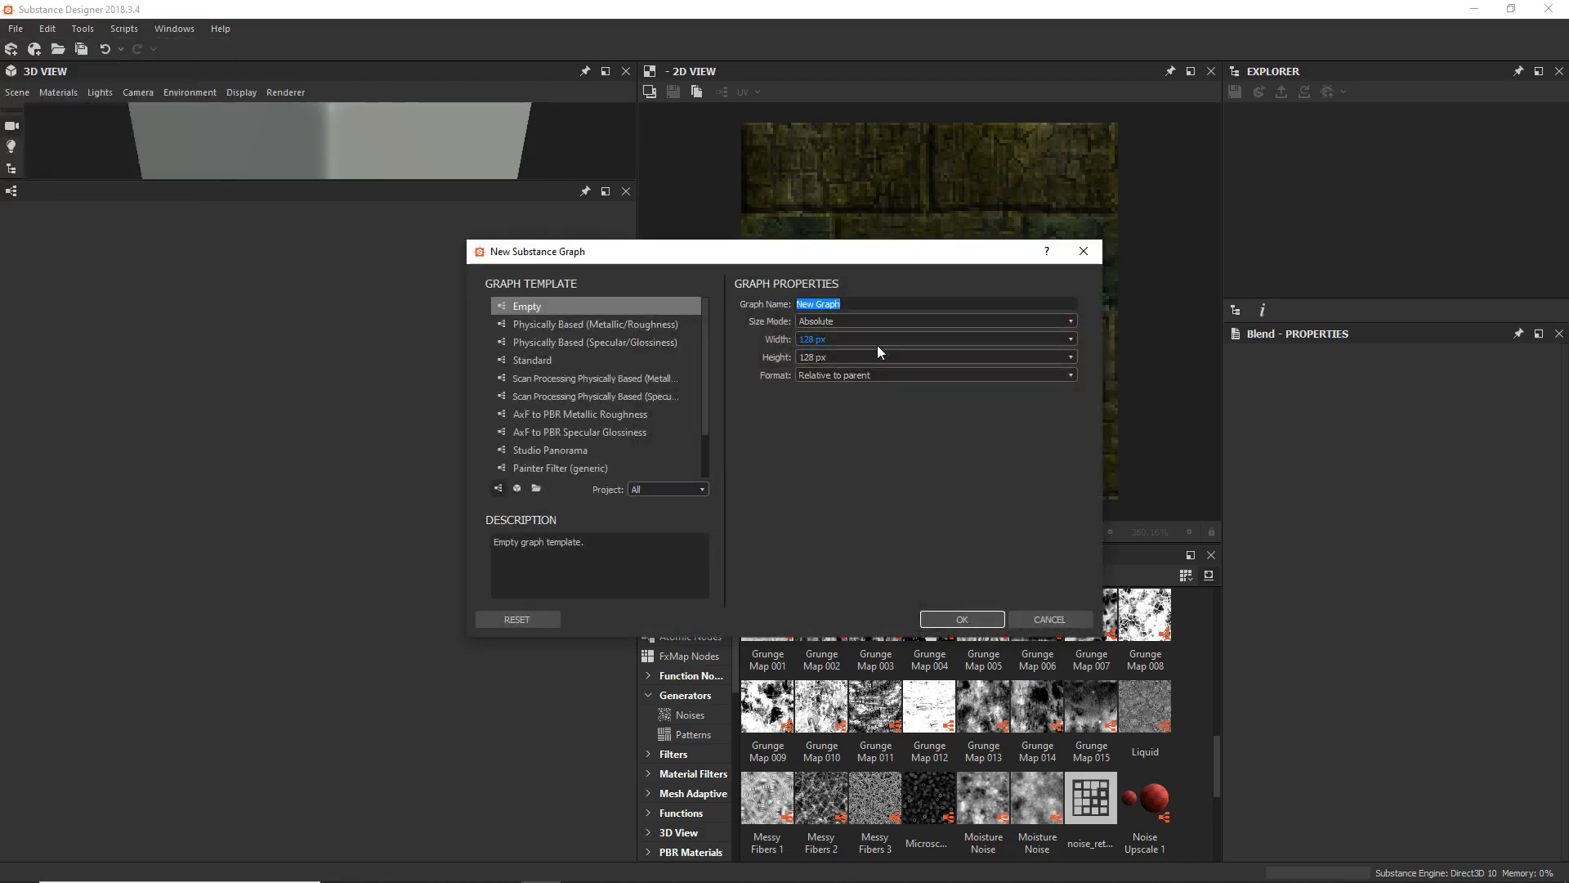
type("t_tutor")
left_click(950, 620)
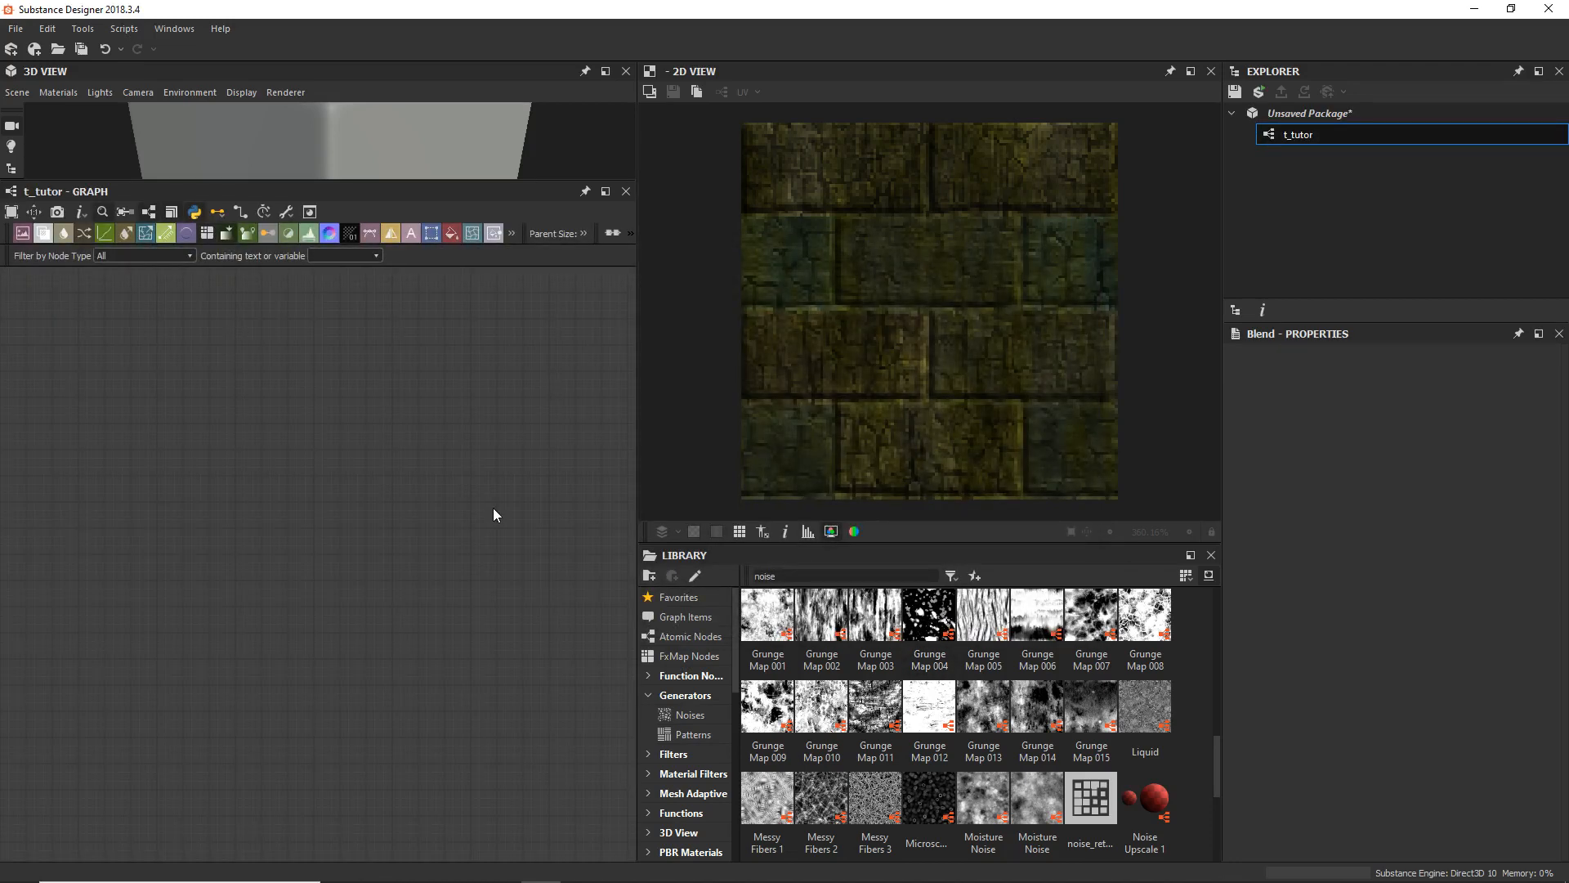
Step: Add a Tile Generator node to the t_tutor graph
key("space")
left_click(249, 473)
key("space")
type("tile")
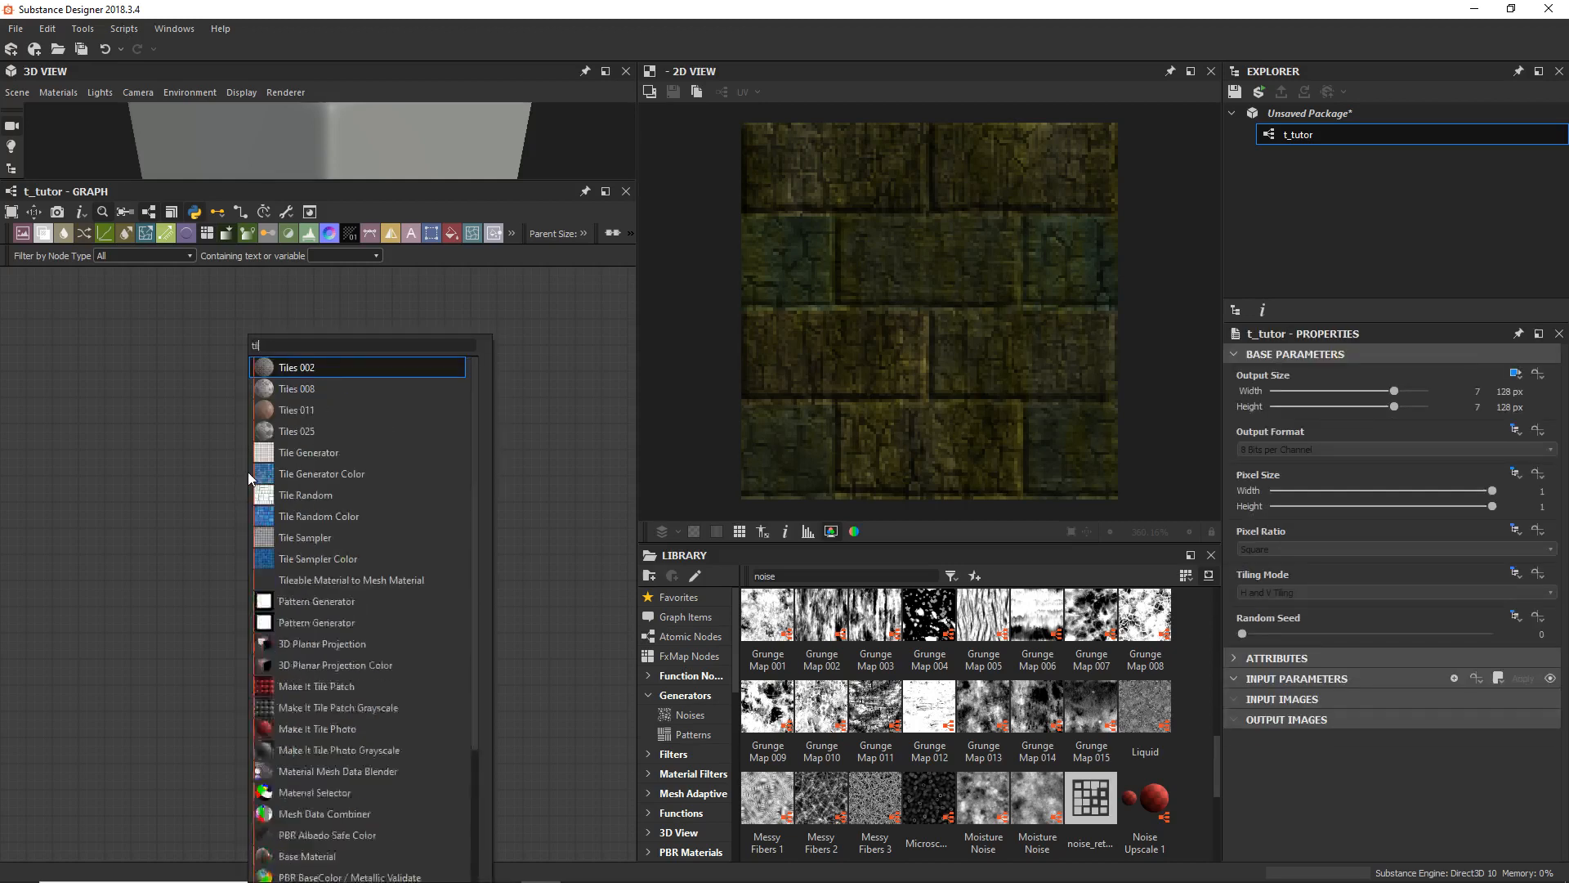
left_click(278, 457)
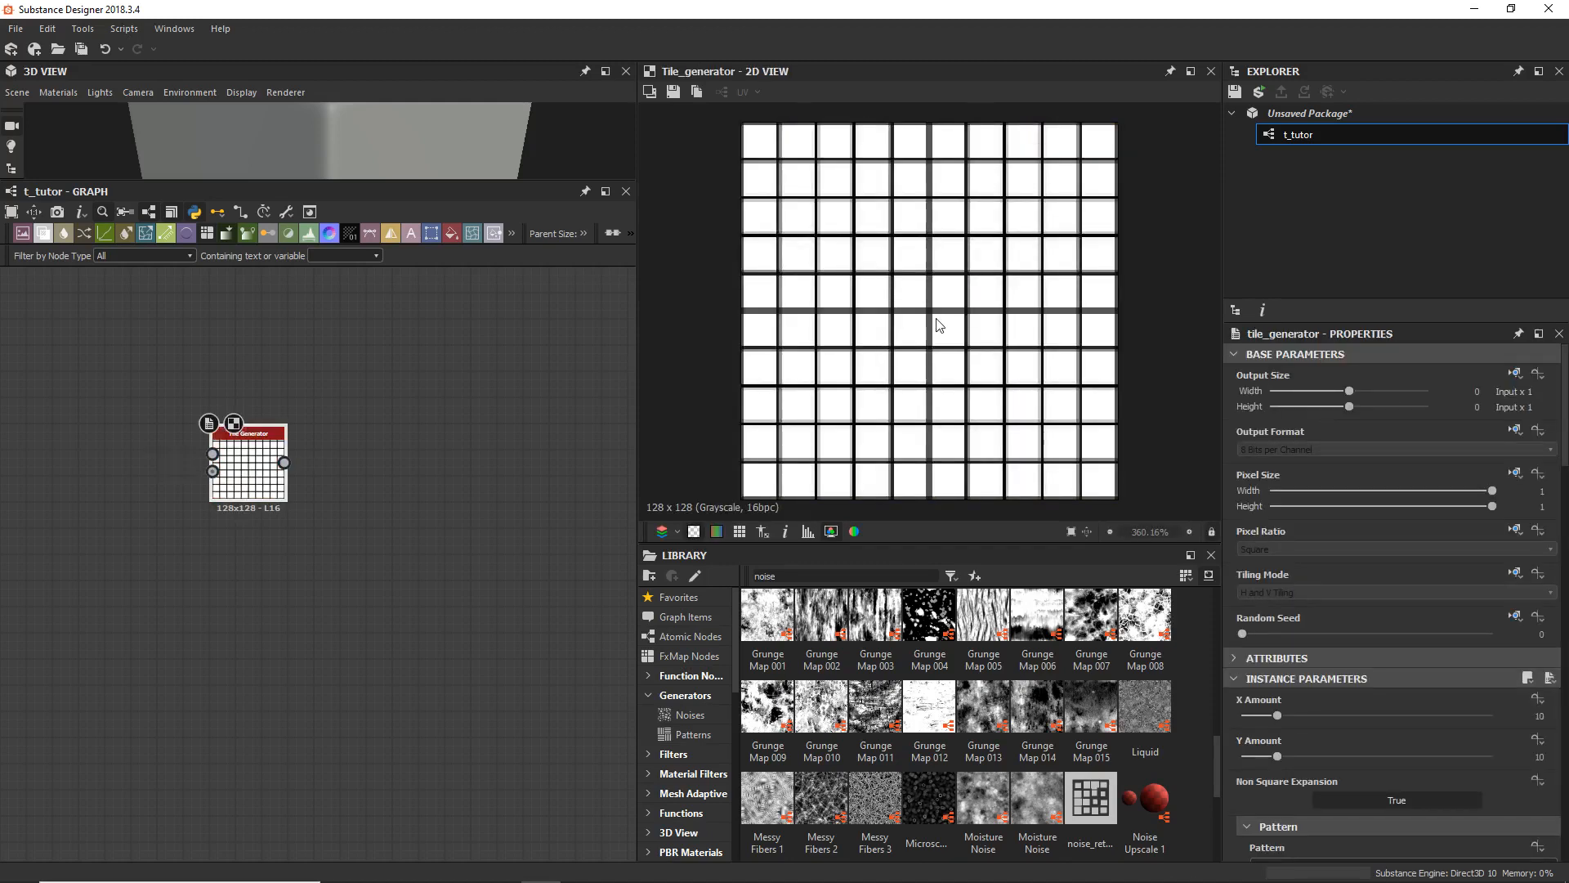
Step: Set the Tile Generator's pattern to Square
scroll(939, 325, "up", 1)
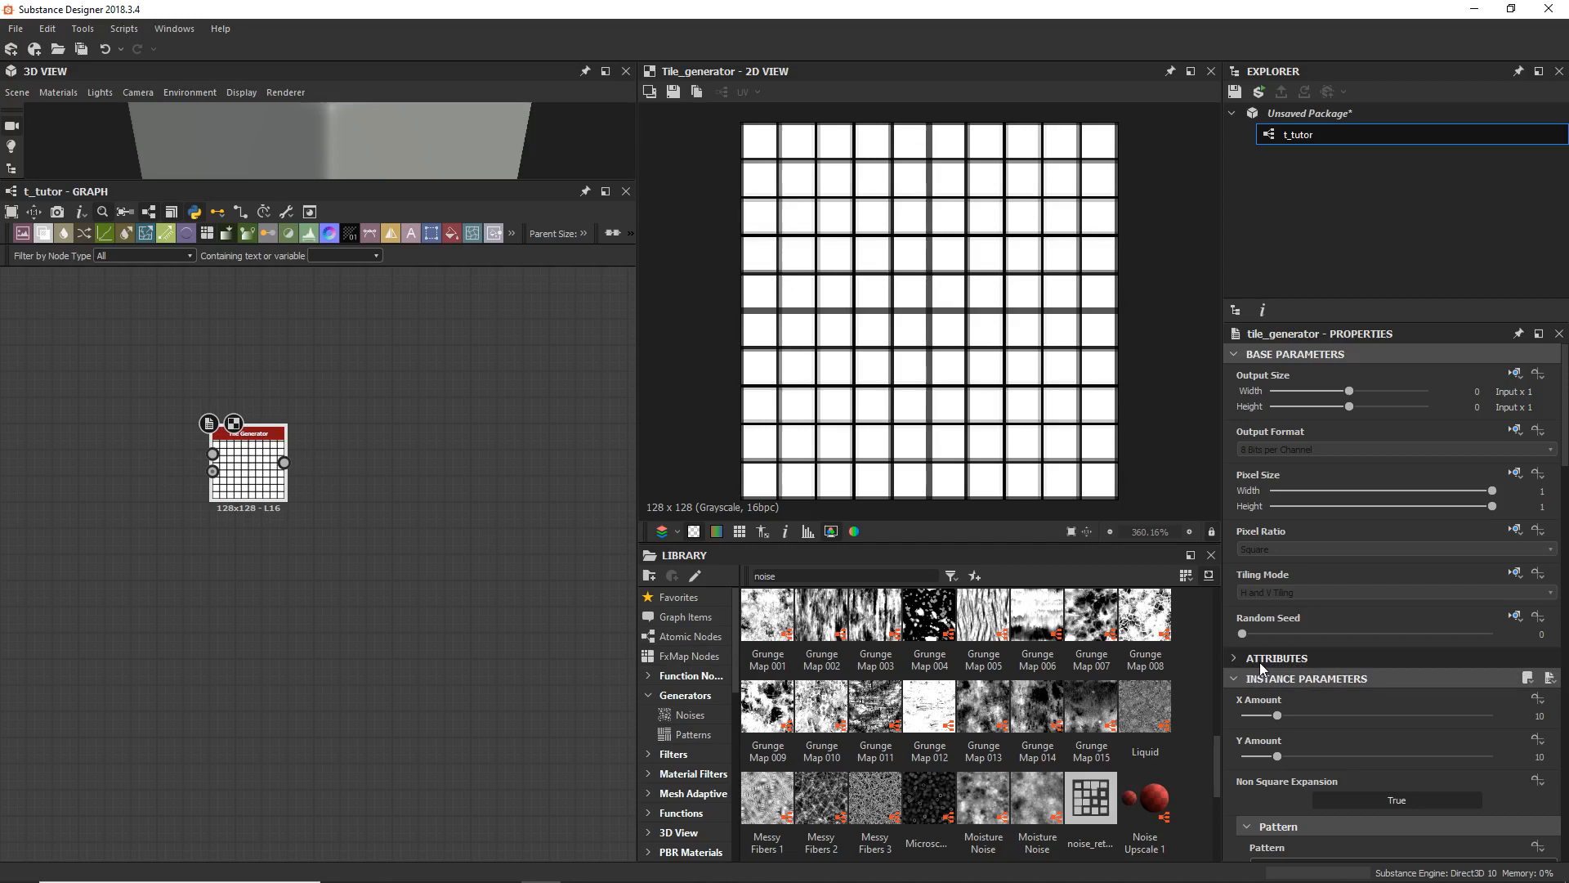
scroll(1271, 711, "down", 3)
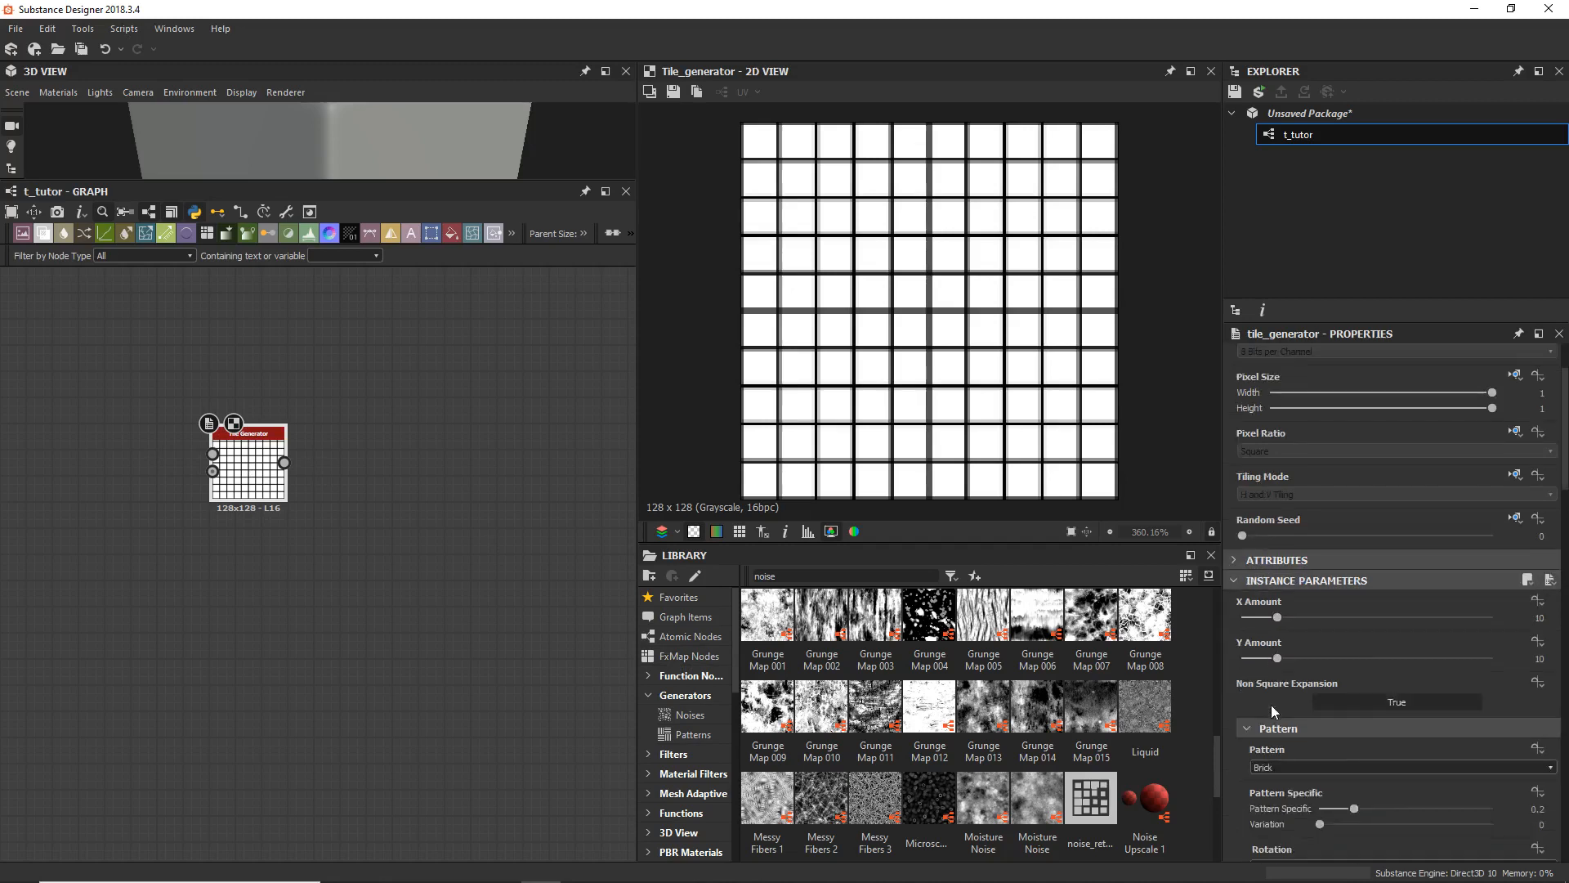
scroll(1272, 708, "down", 2)
left_click(1276, 719)
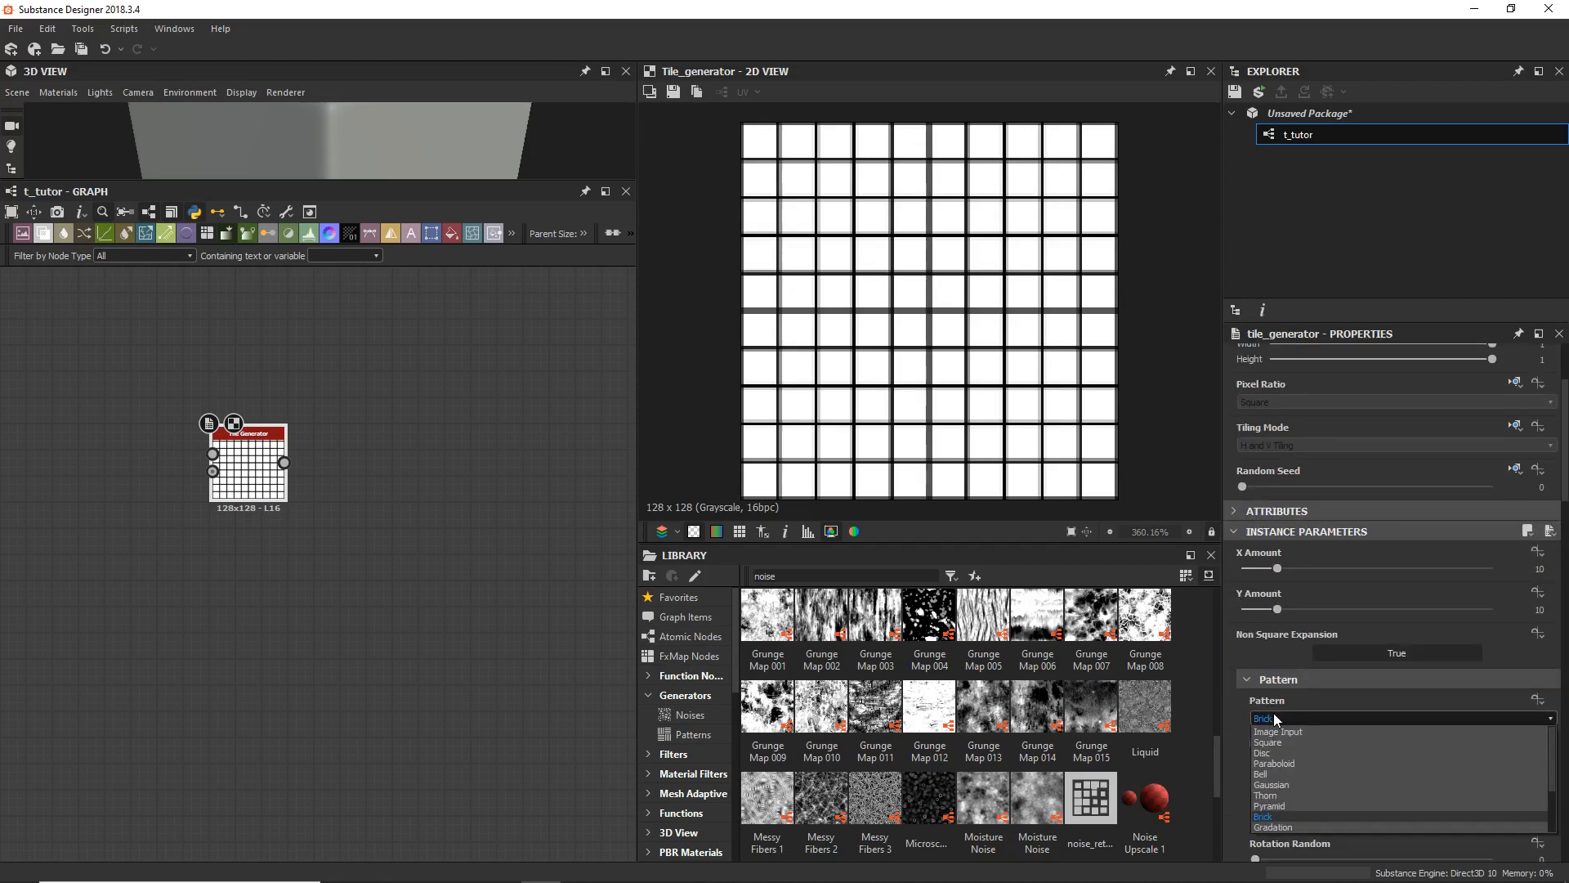
left_click(1274, 725)
left_click(1274, 717)
left_click(1274, 717)
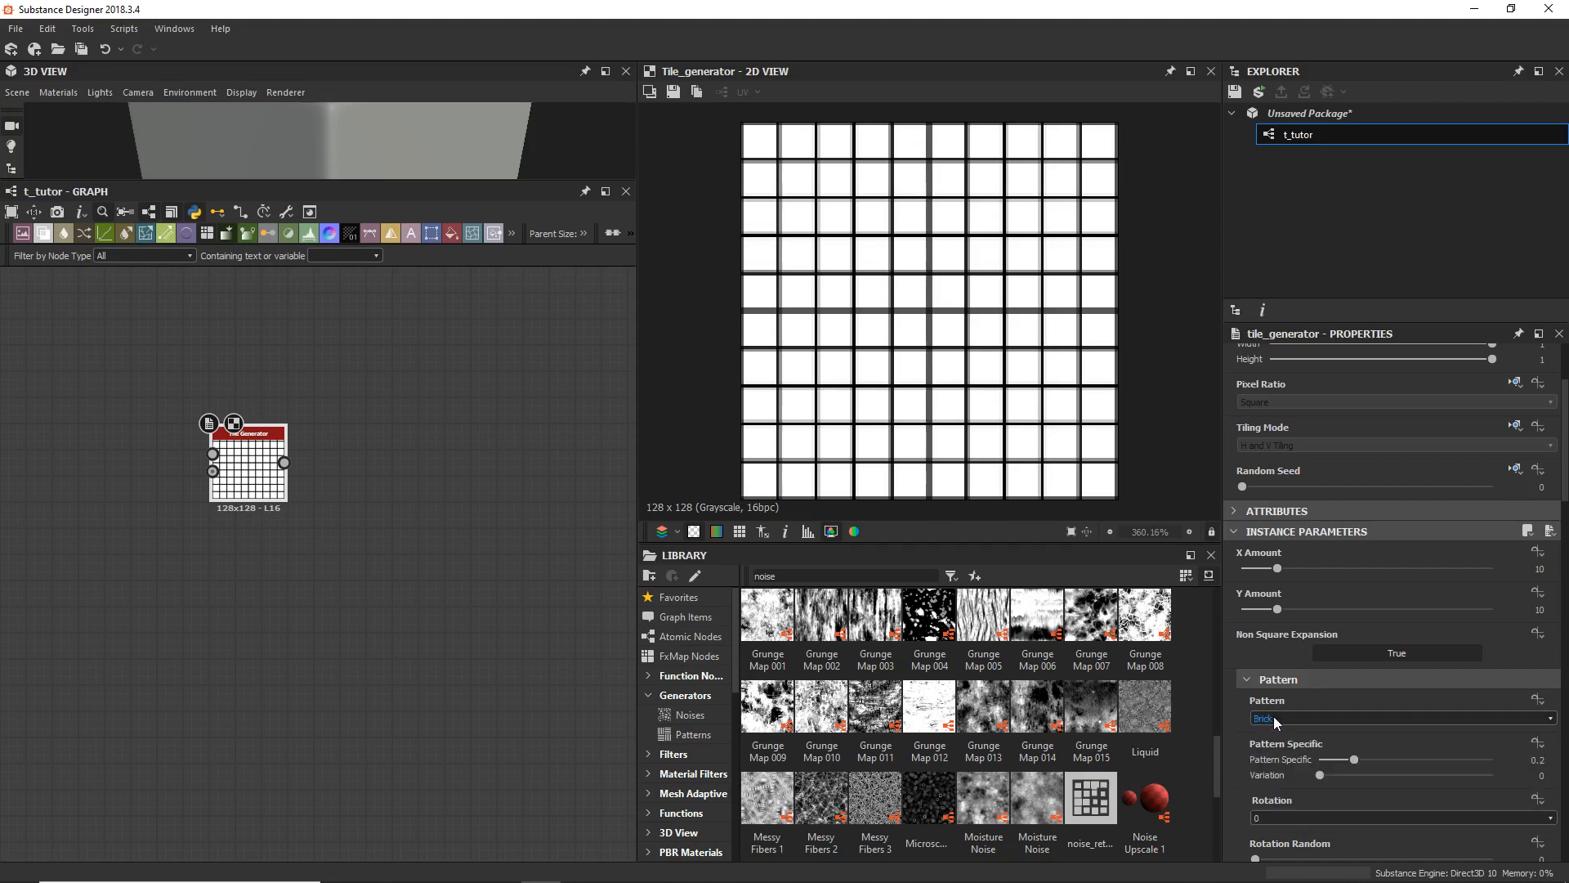
left_click(1276, 718)
left_click(1278, 741)
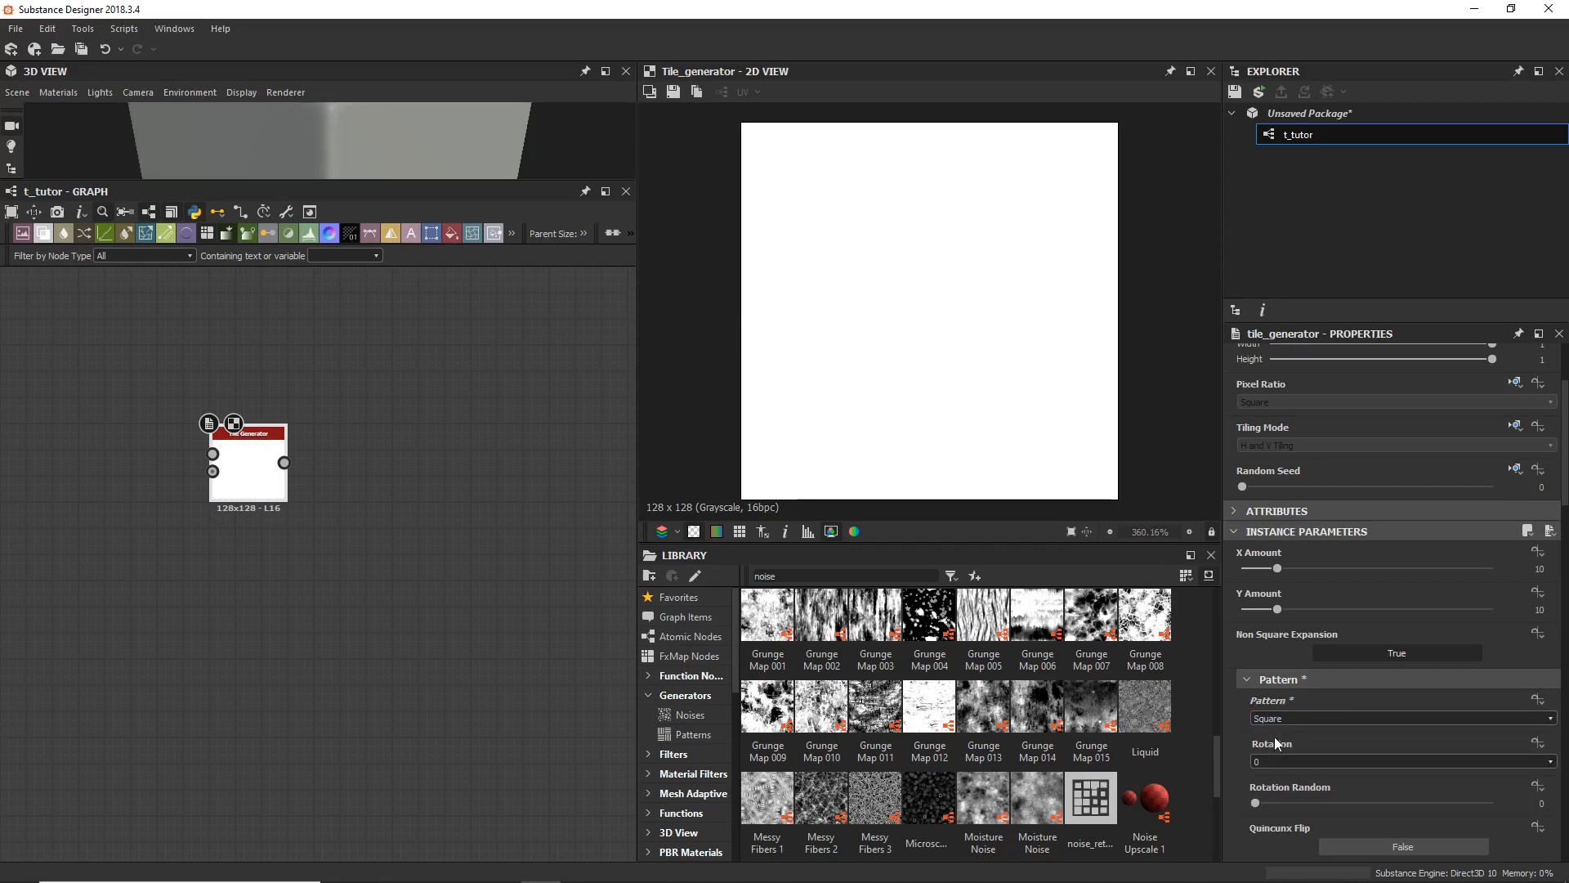
Step: Try the Tile Generator's other pattern types, such as Paraboloid, Thorn, Ridged Bell and Image Input, and return to Square
scroll(1277, 724, "down", 1)
scroll(1277, 725, "down", 1)
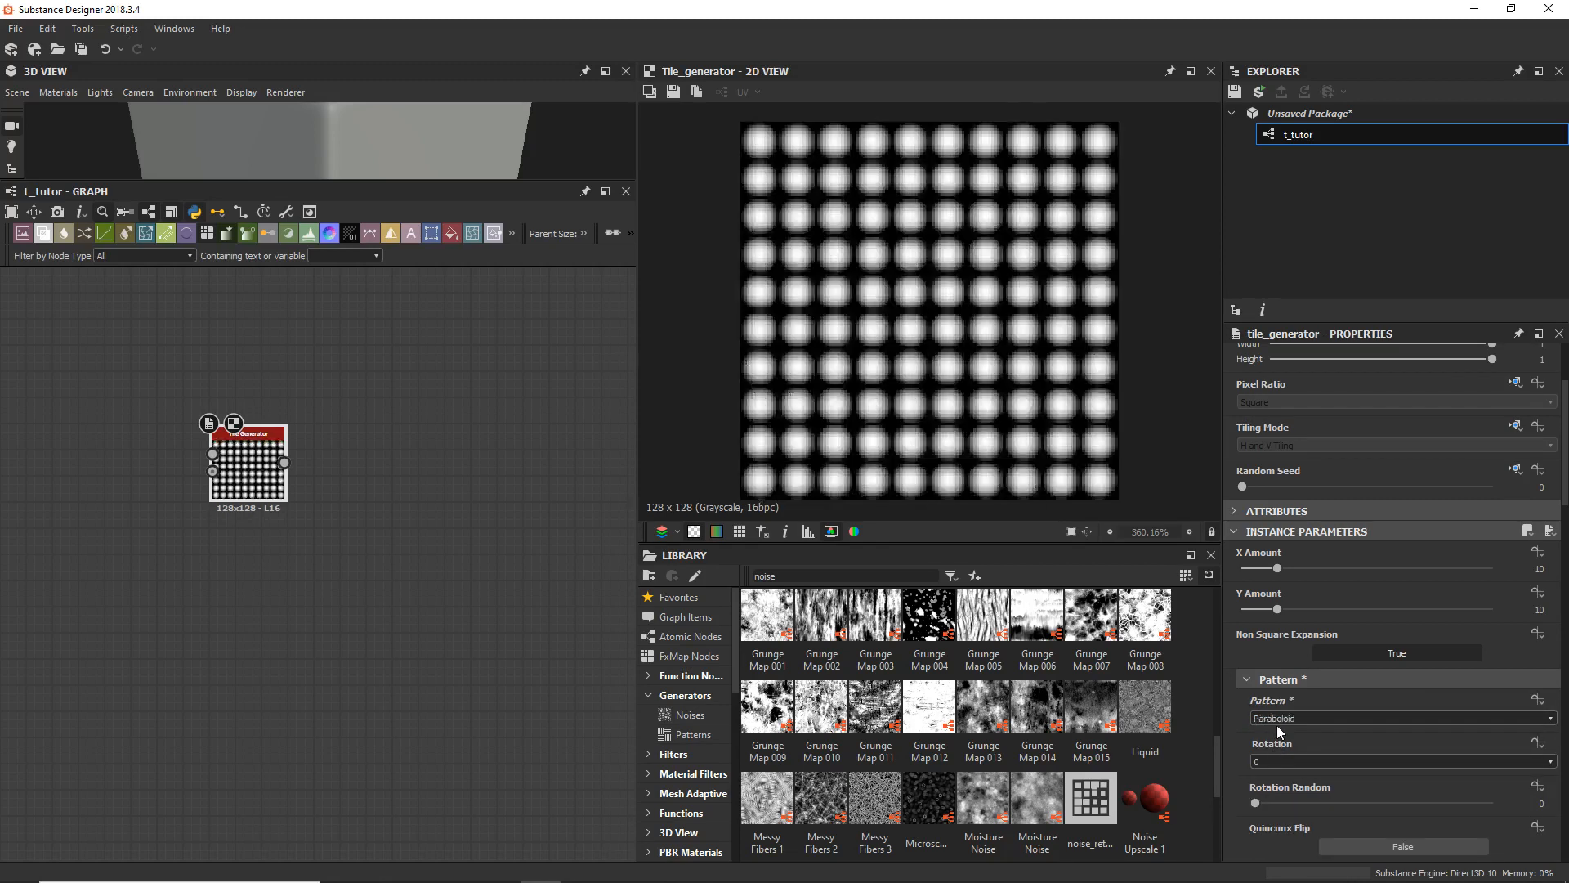
scroll(1276, 724, "down", 6)
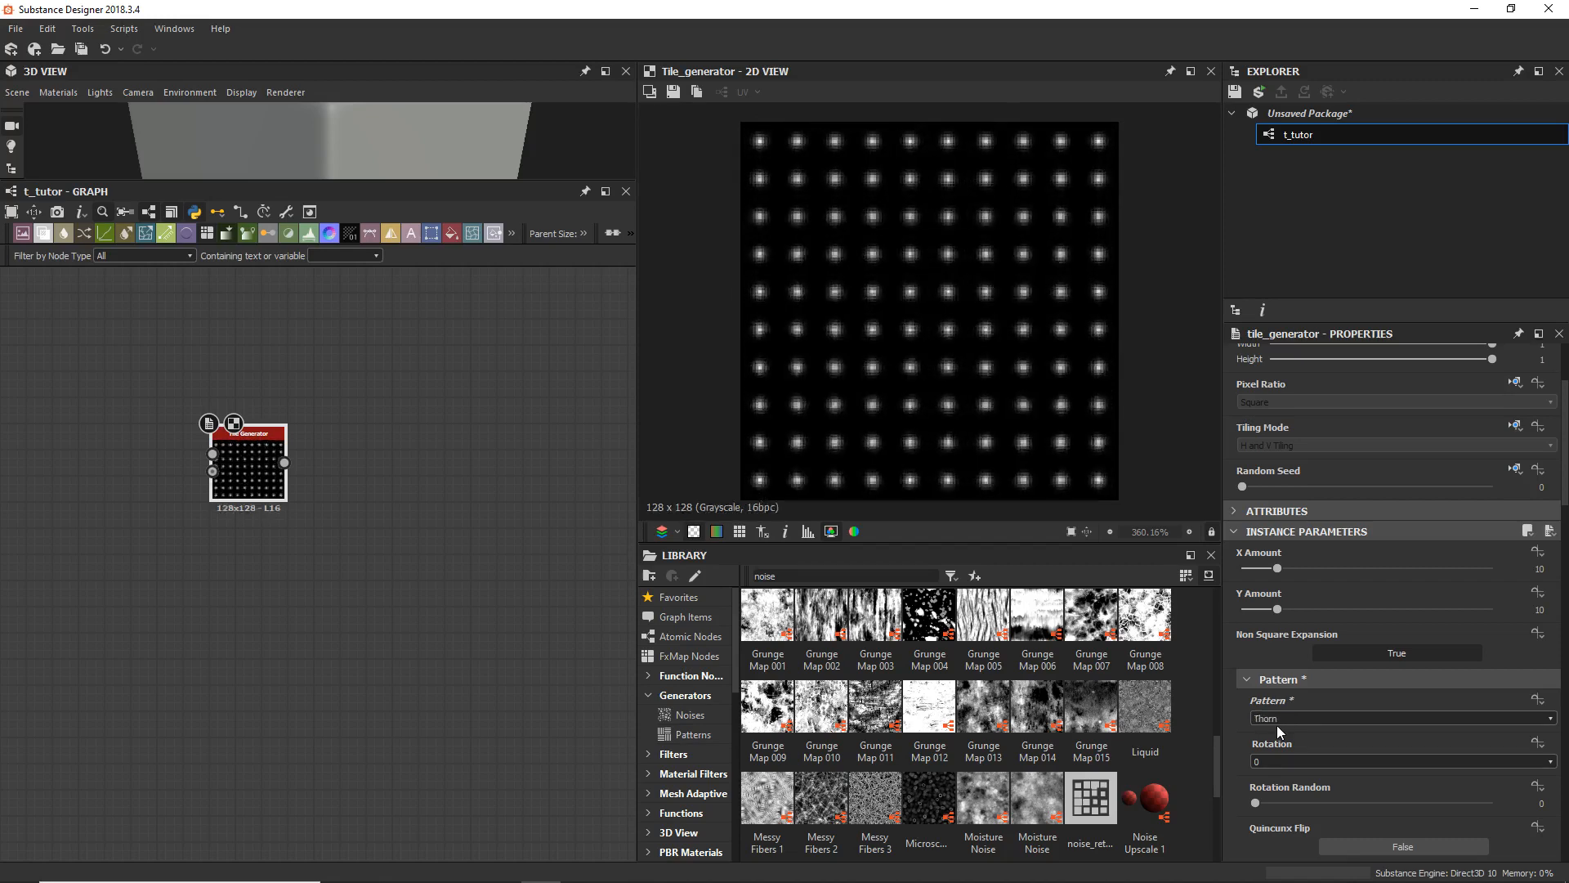
scroll(1277, 724, "down", 4)
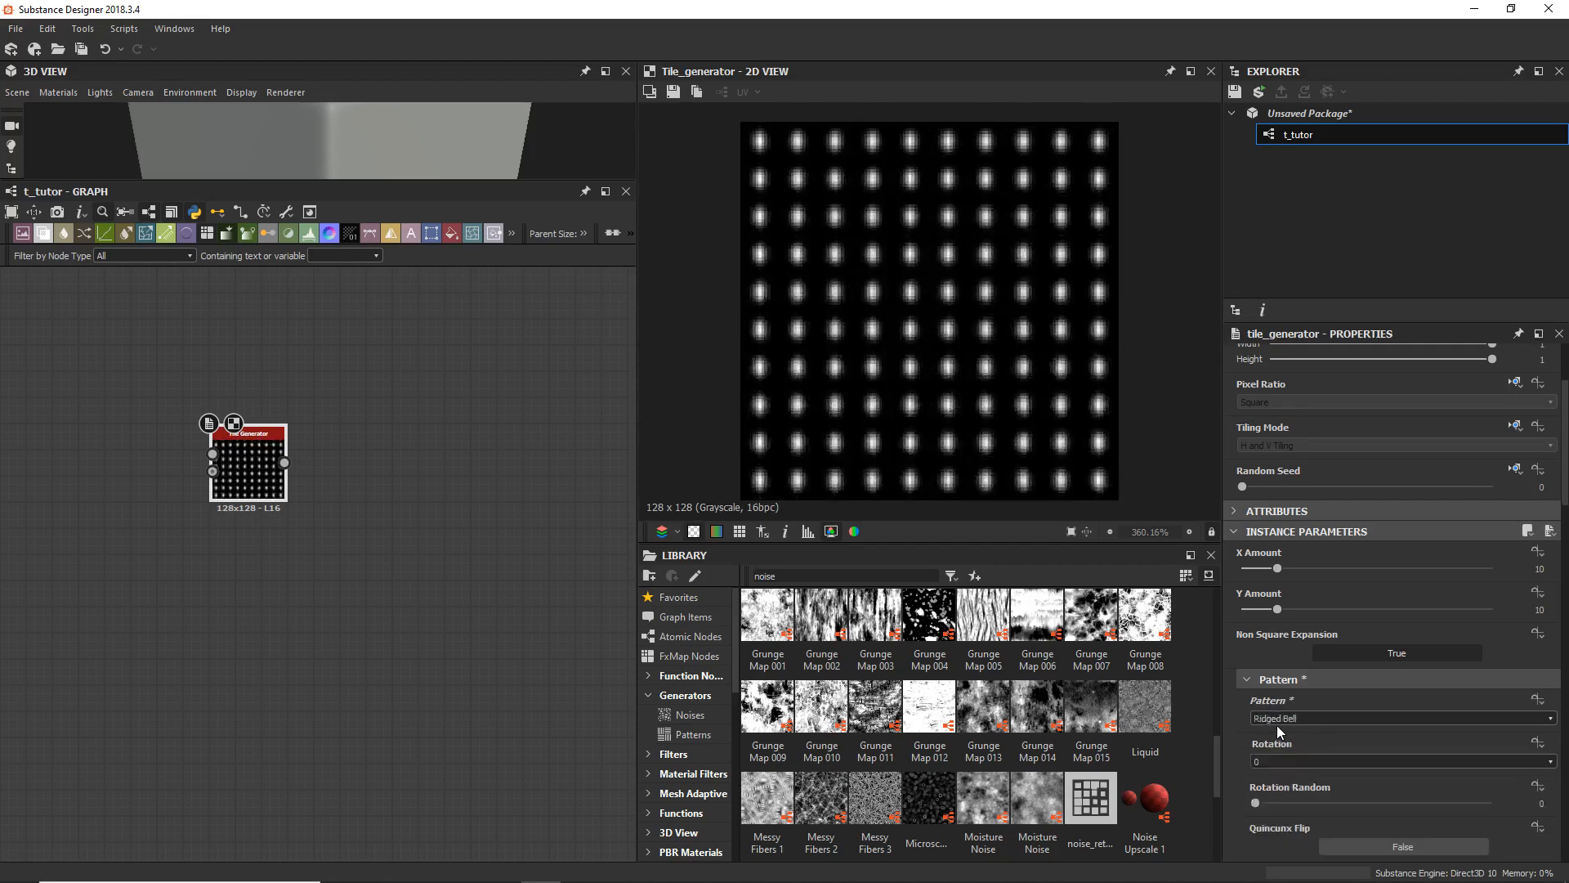
scroll(1276, 724, "up", 4)
scroll(1277, 724, "up", 9)
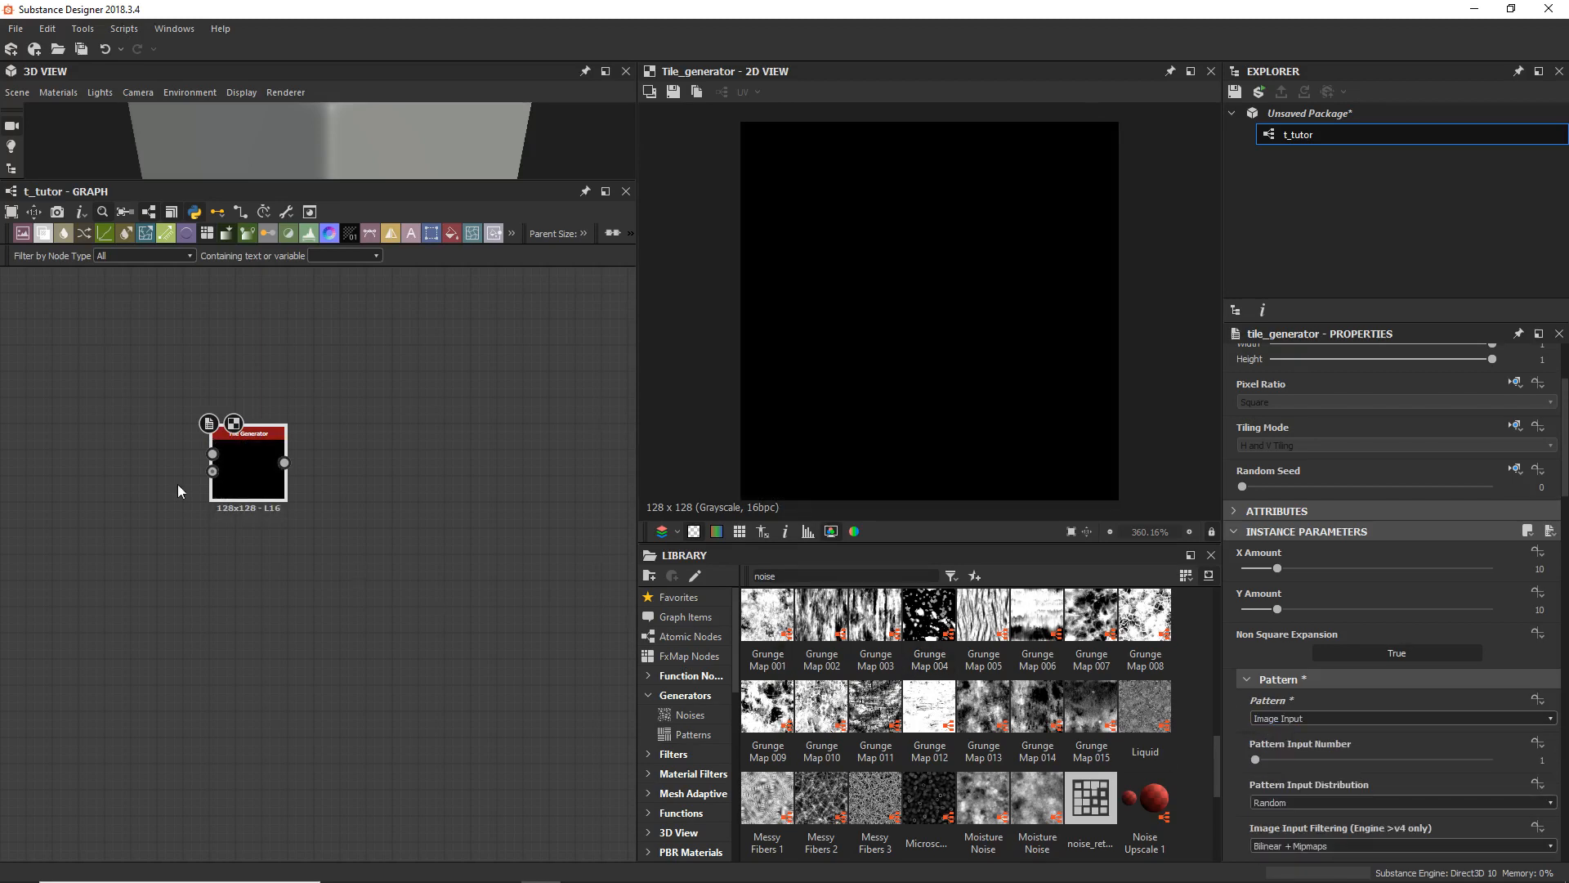
scroll(178, 483, "up", 3)
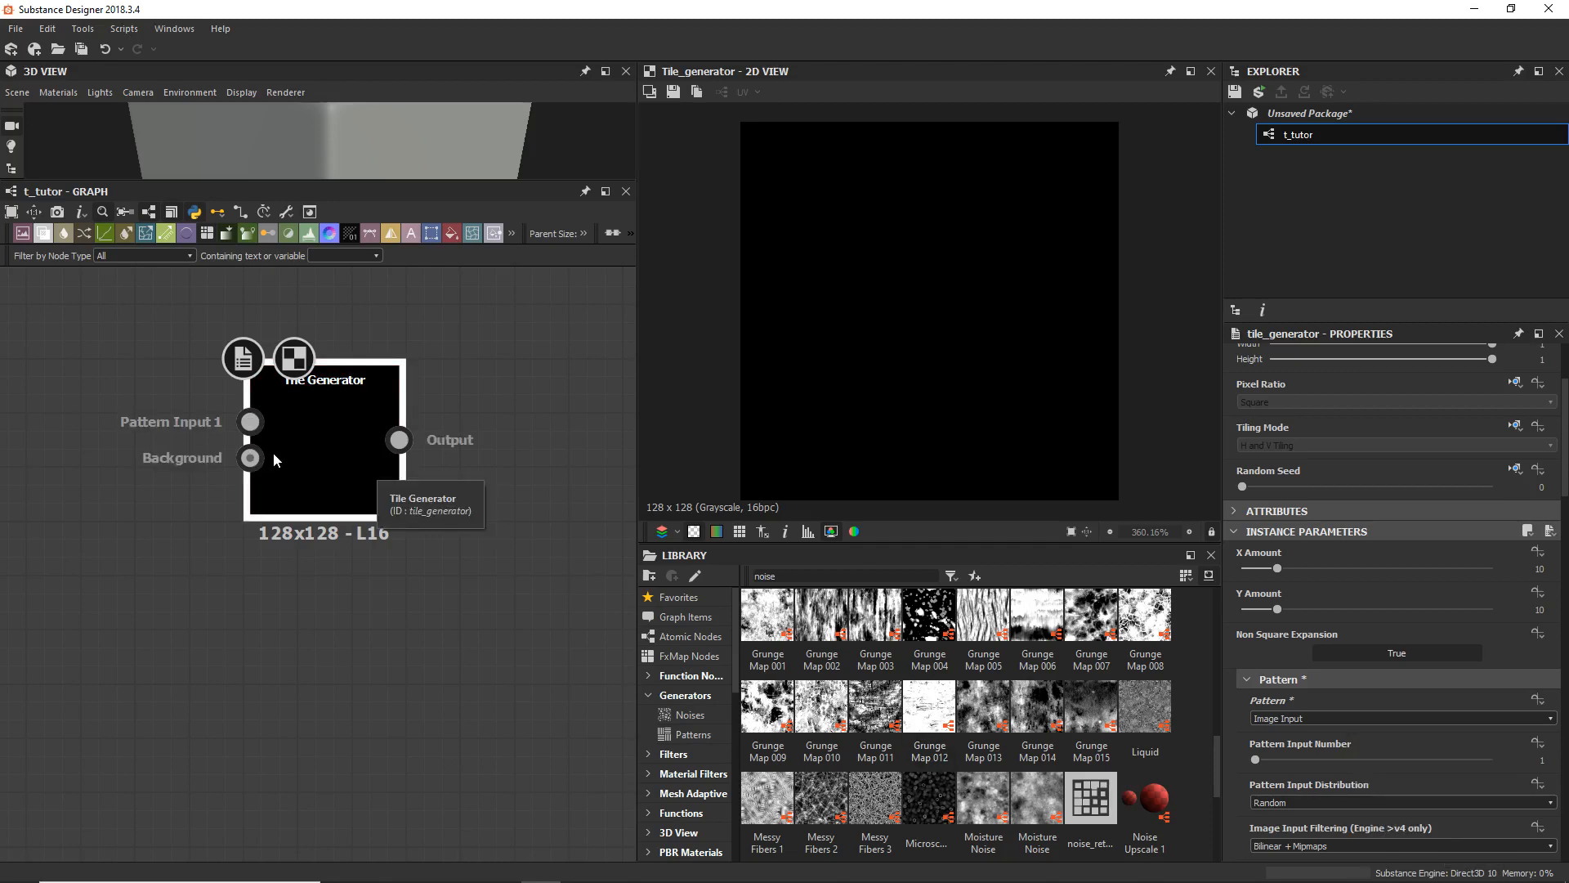
left_click(273, 455)
left_click(1386, 719)
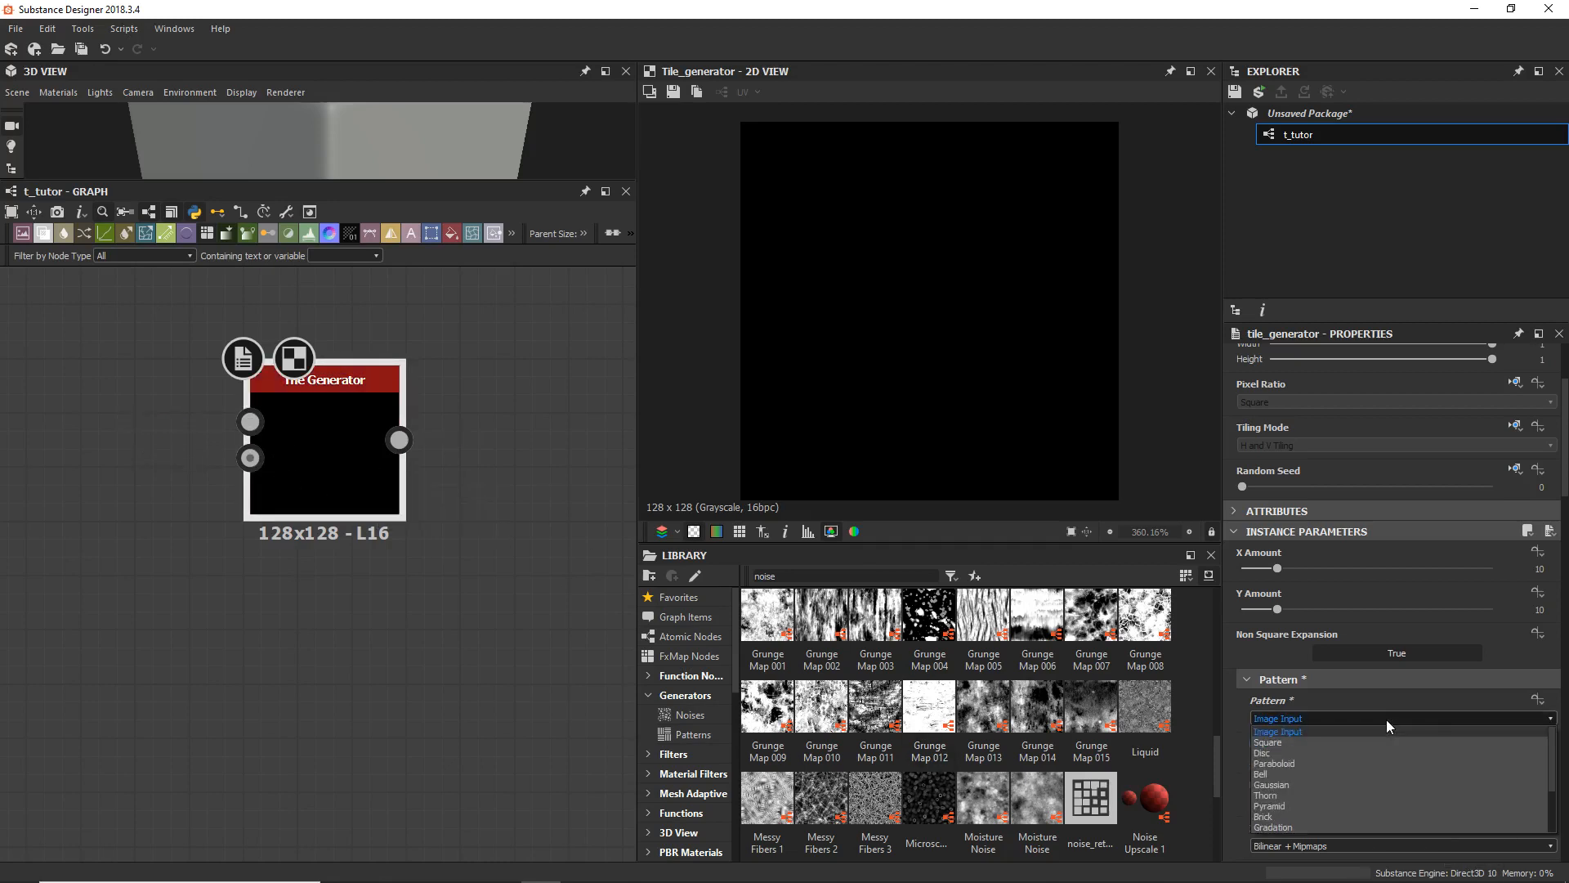
left_click(1376, 744)
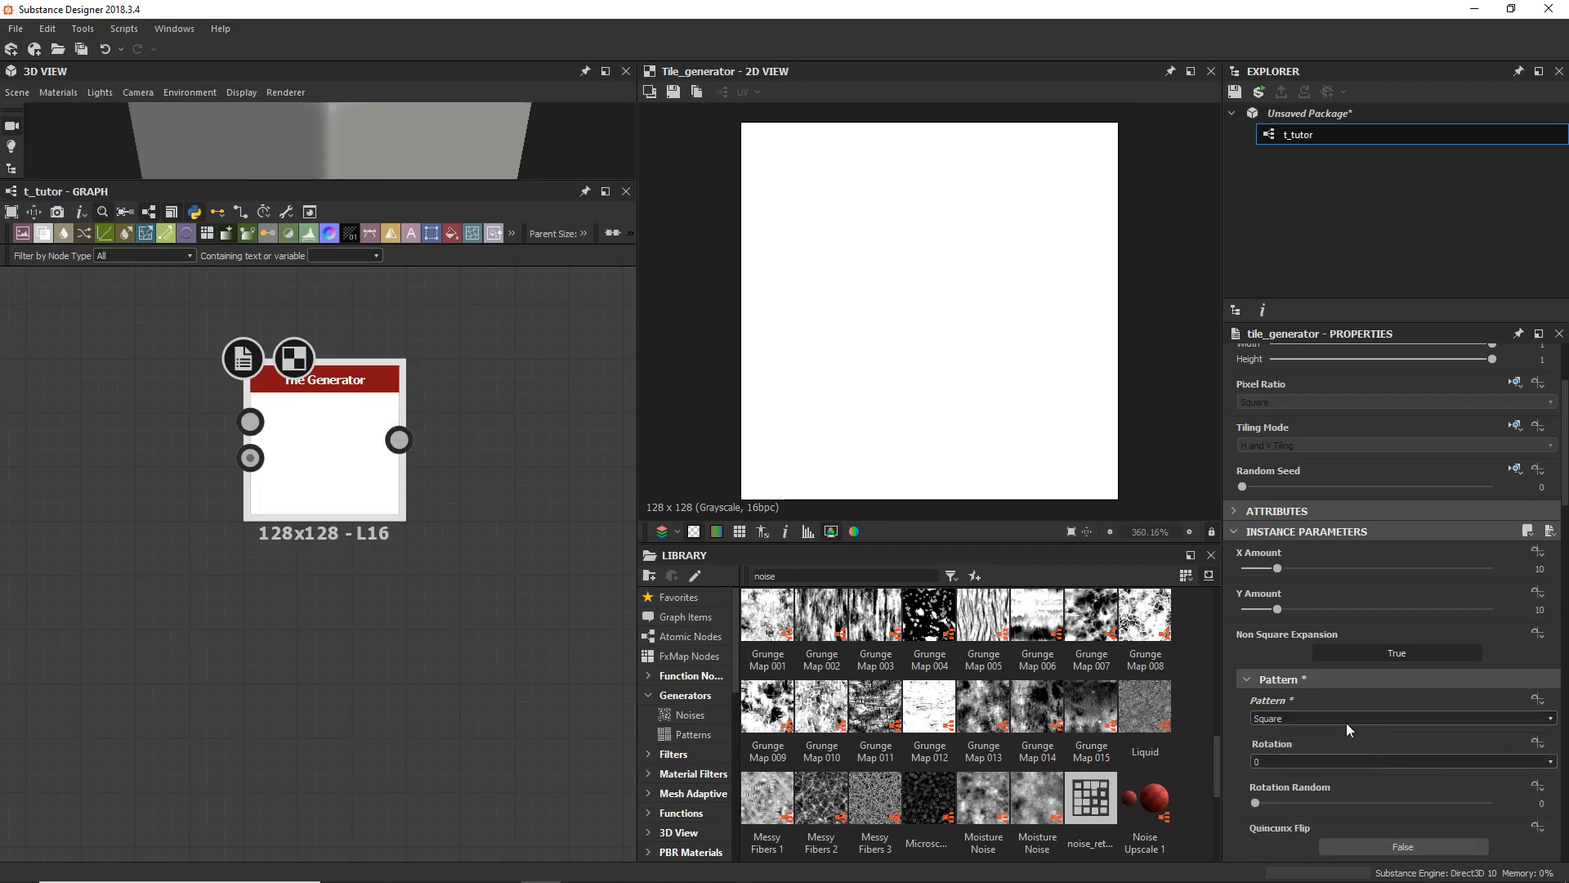
Step: Set the Tile Generator's Interstice X to 0.02 and Interstice Y to 0.04
scroll(1269, 706, "down", 9)
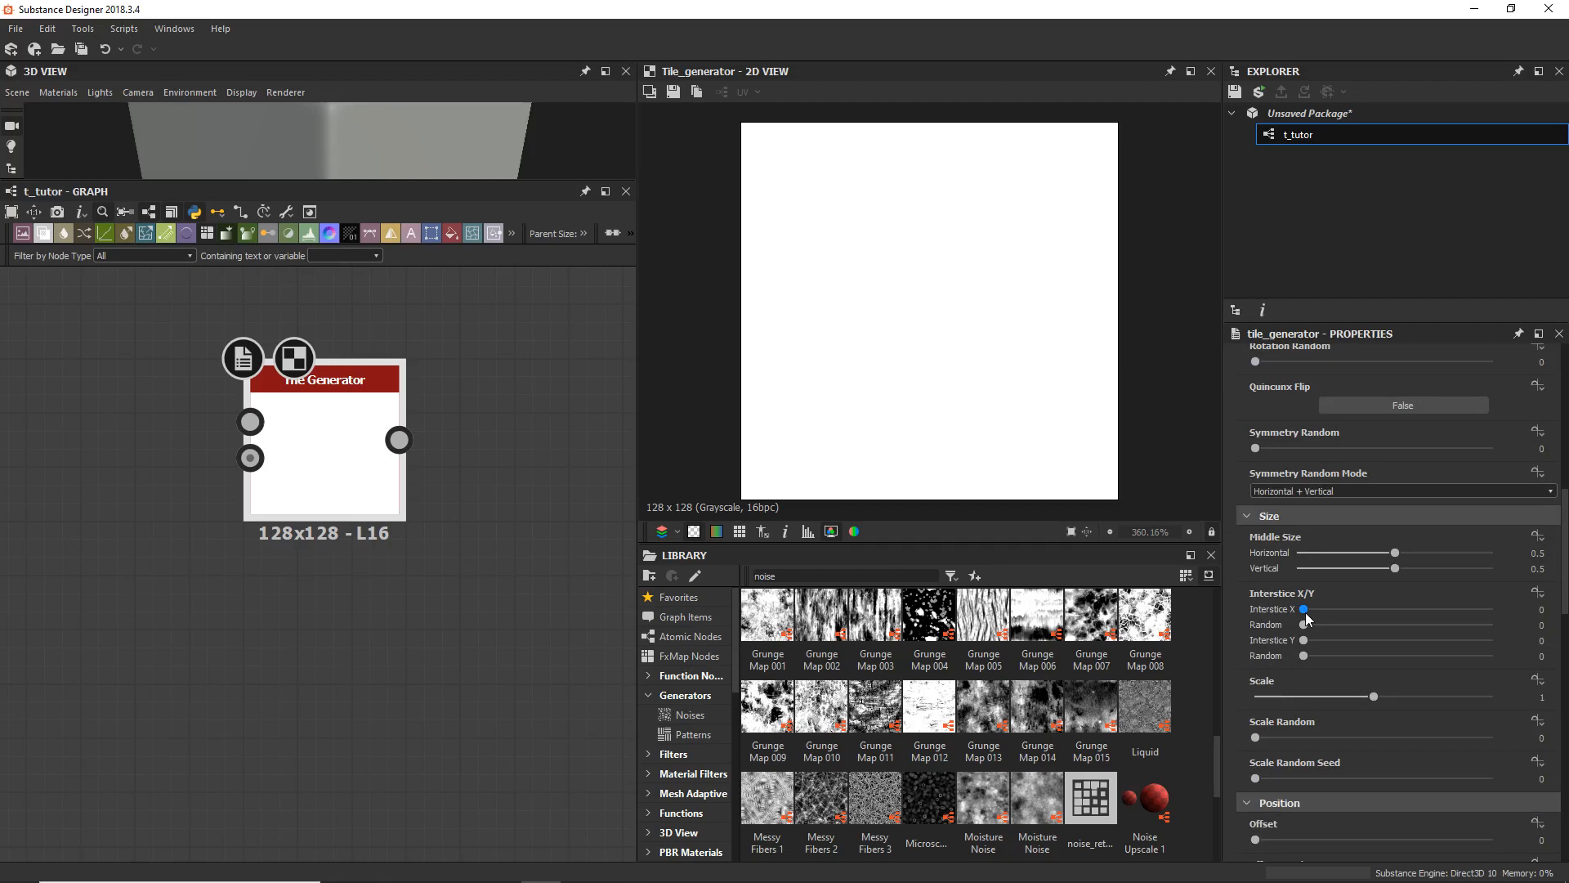
left_click_drag(1304, 610, 1310, 641)
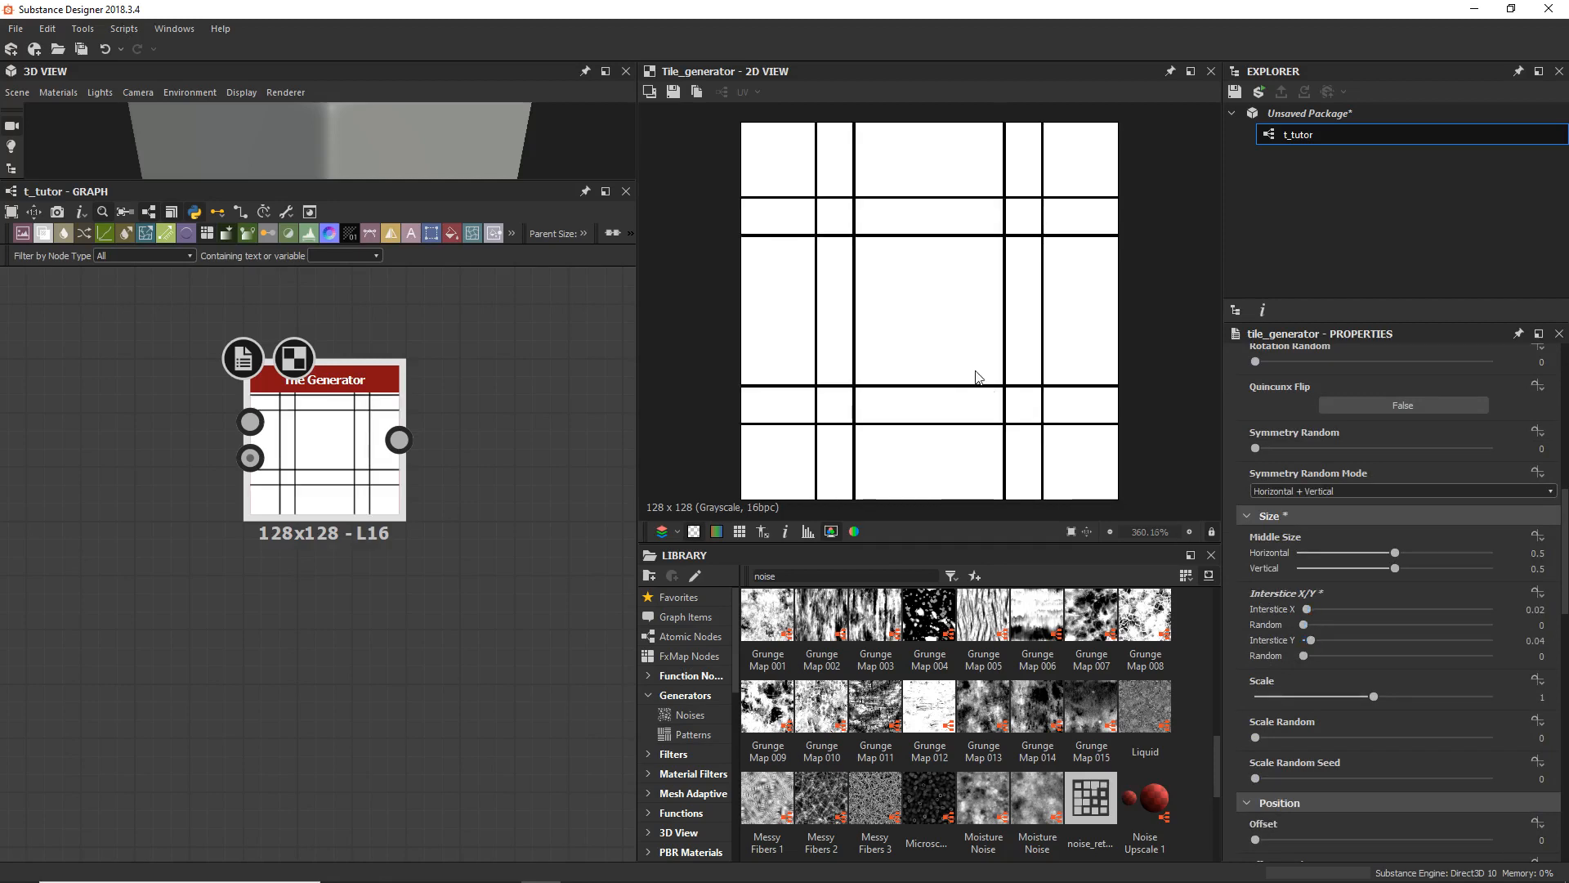
Step: Try a horizontal Middle Size of 0.09 on the Tile Generator
scroll(1287, 589, "up", 3)
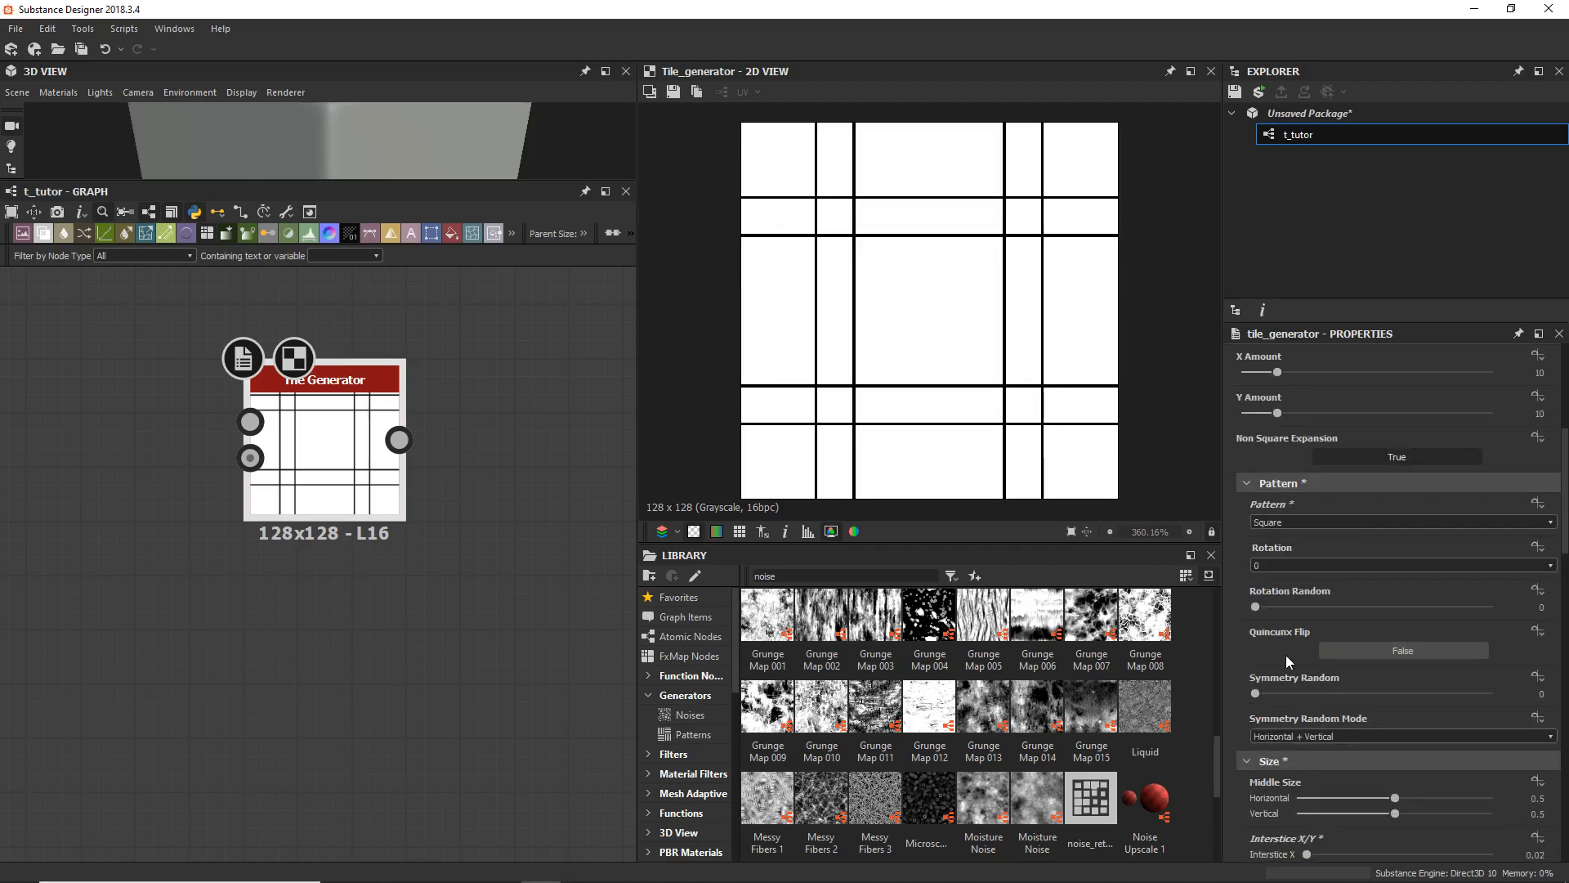
scroll(1287, 654, "down", 2)
left_click_drag(1395, 650, 1314, 658)
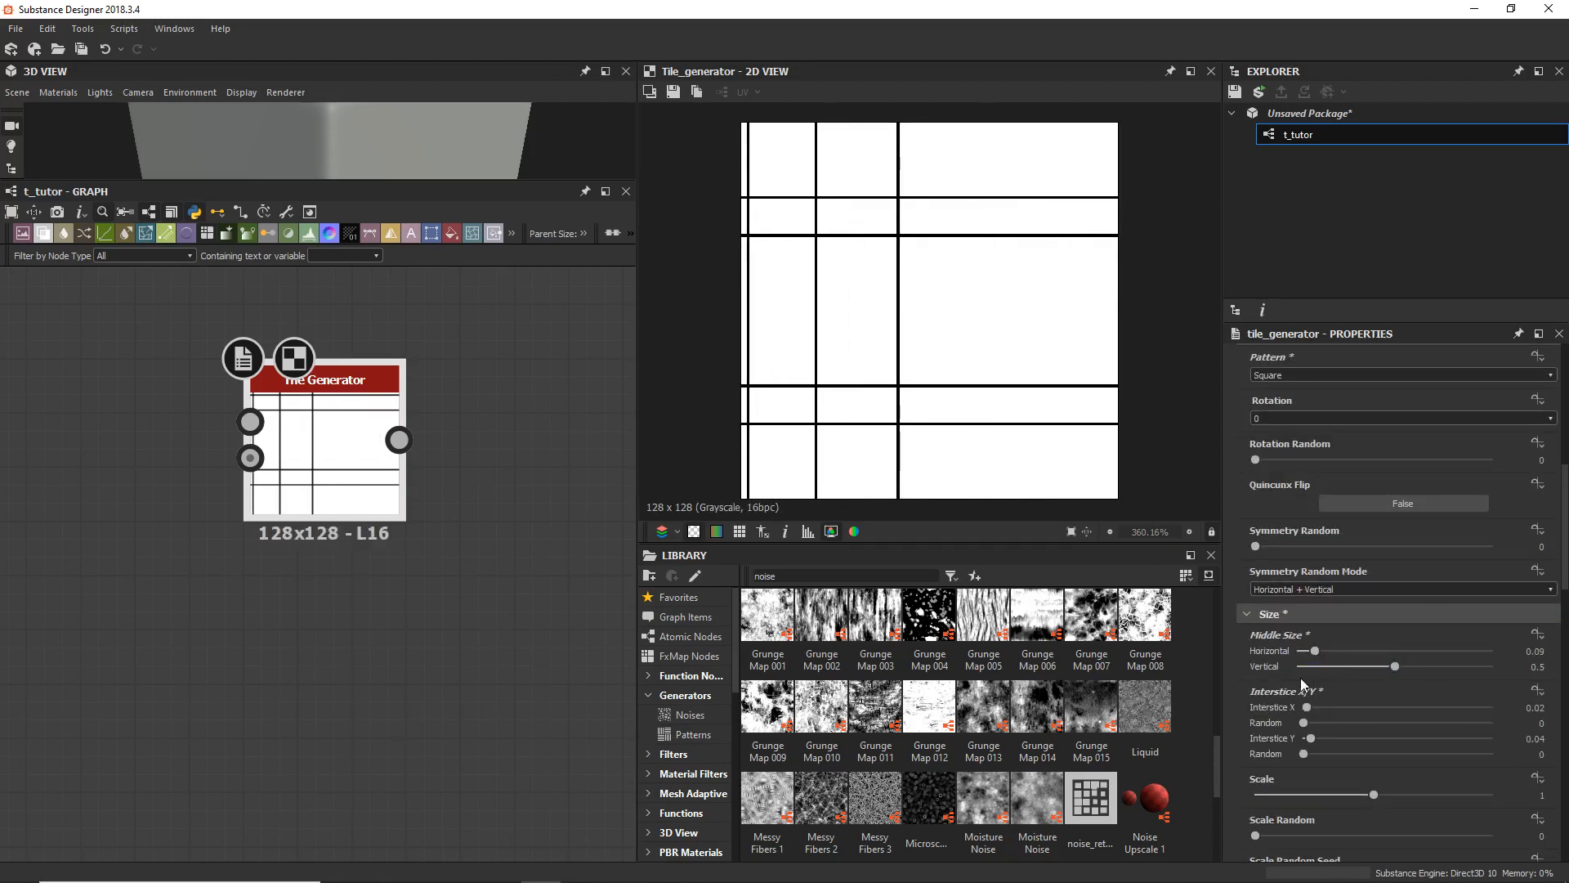
Step: Set the Tile Generator's X Amount to 2 and Y Amount to 4
scroll(1298, 686, "up", 6)
left_click(1277, 717)
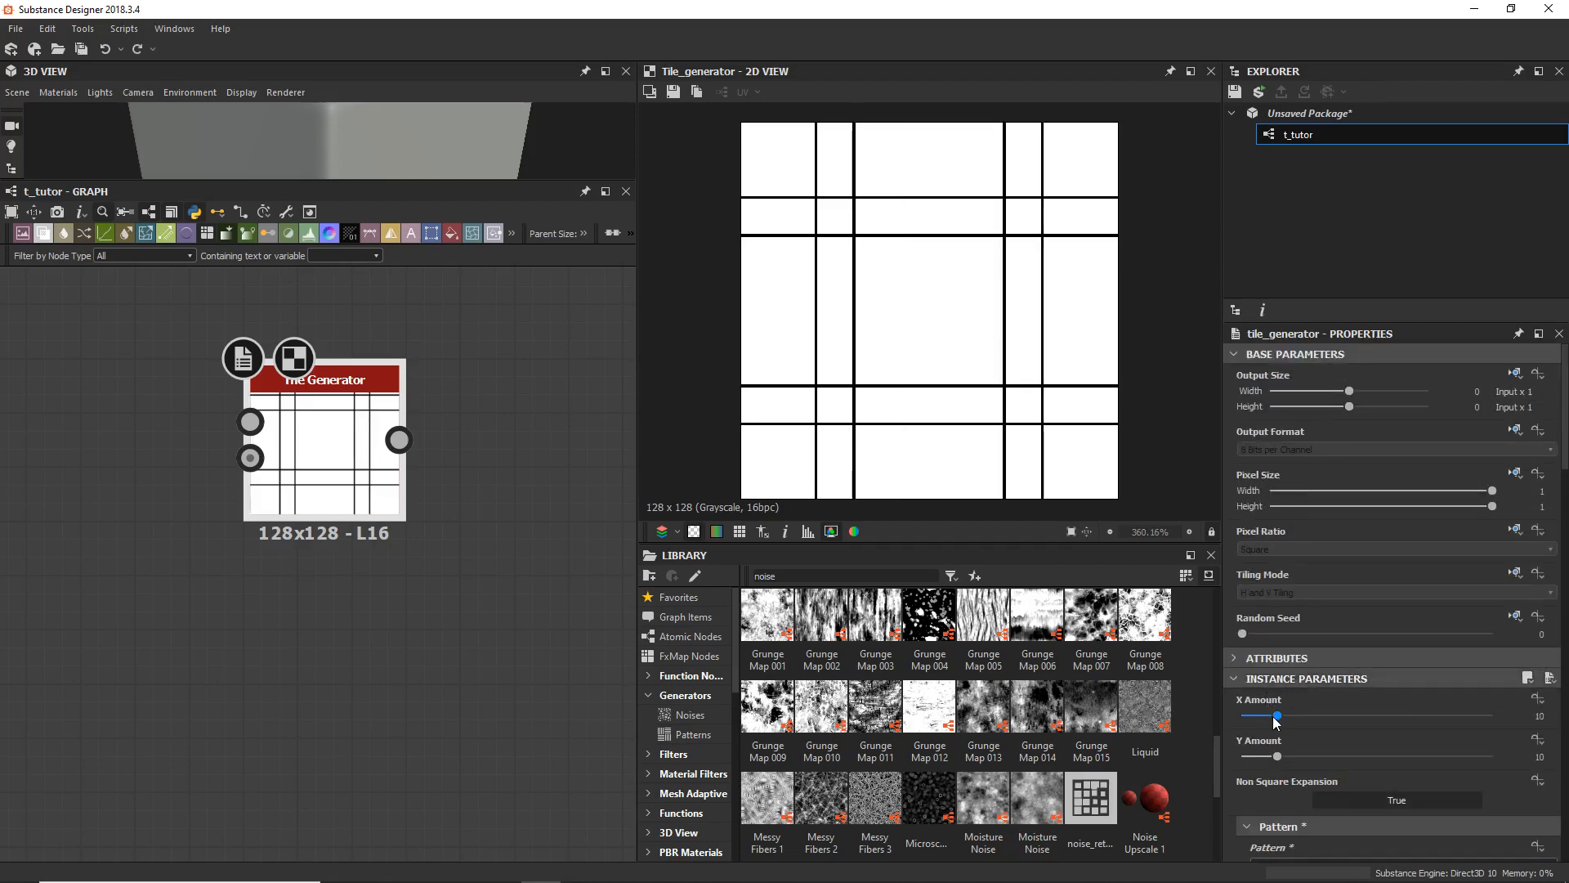
left_click_drag(1276, 717, 1249, 719)
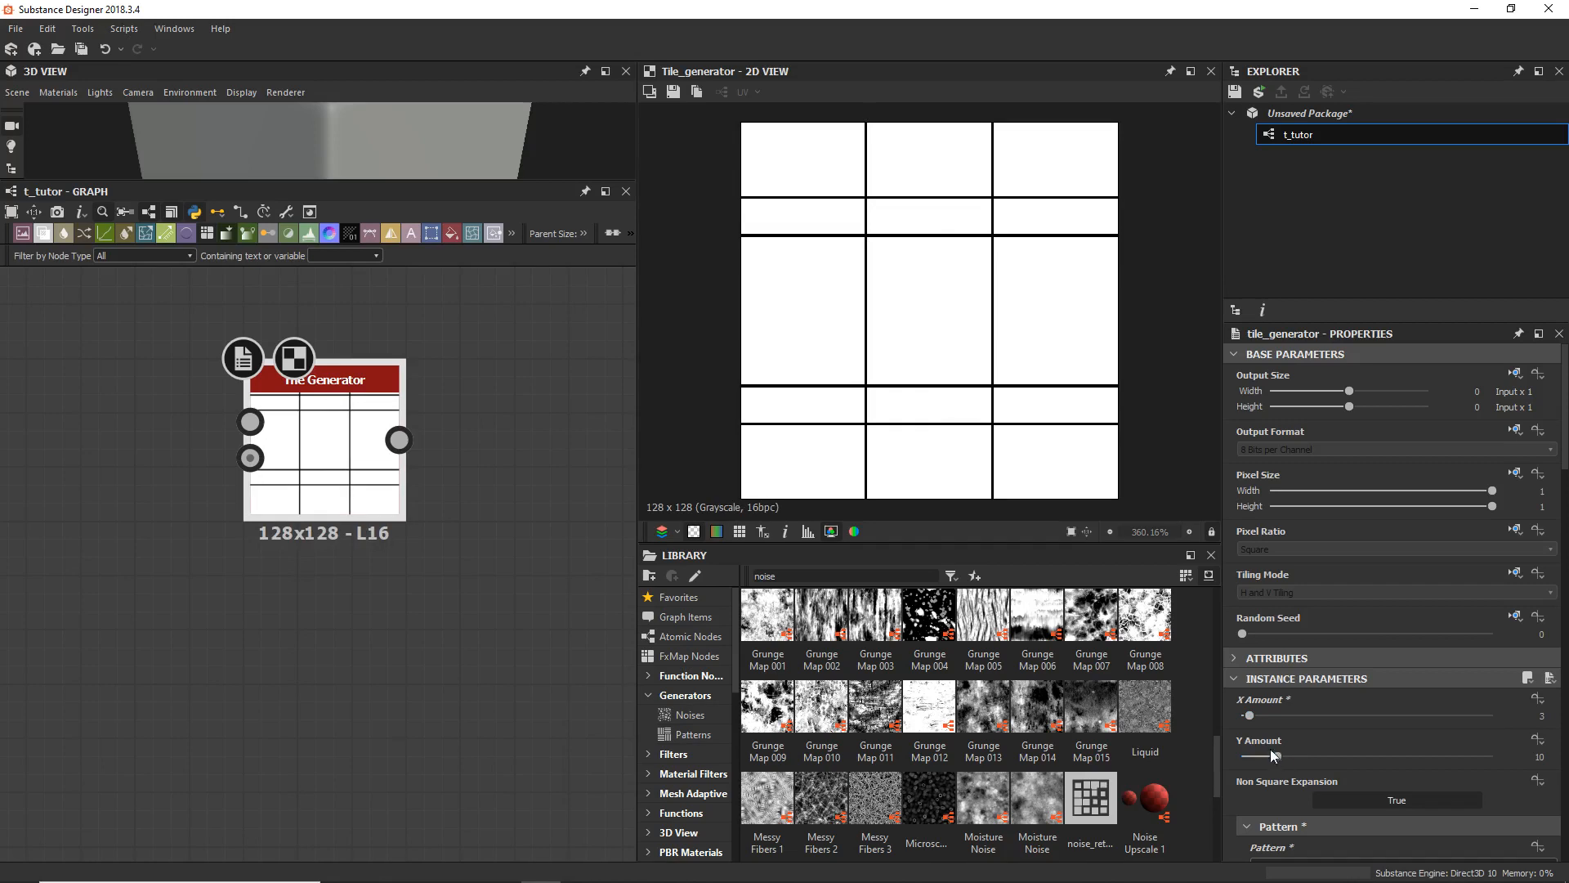
scroll(1271, 744, "down", 1)
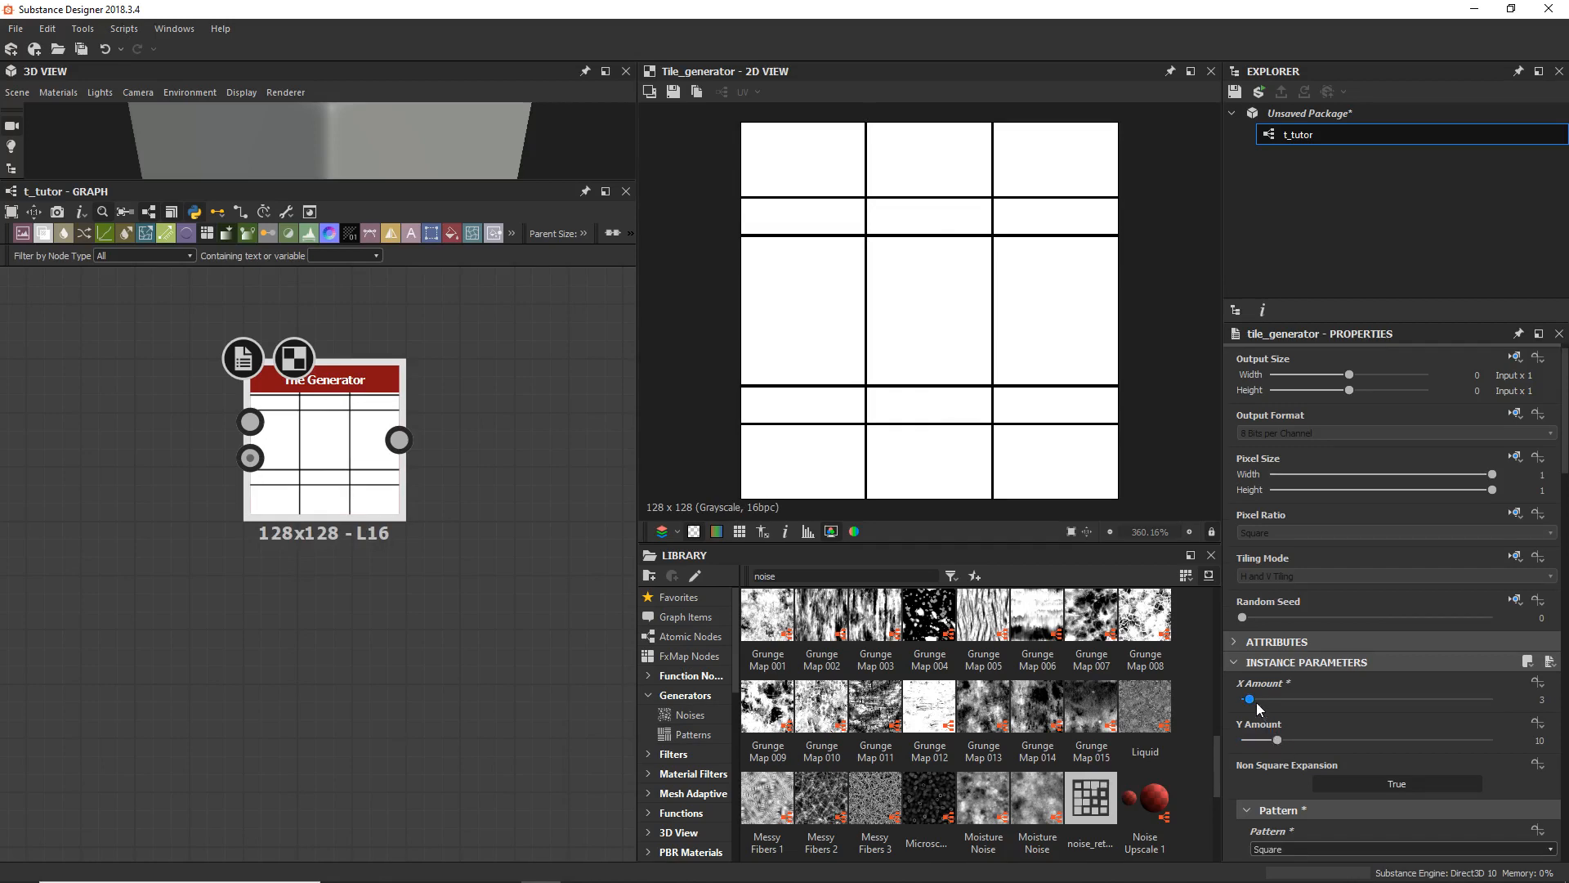
left_click_drag(1257, 703, 1257, 746)
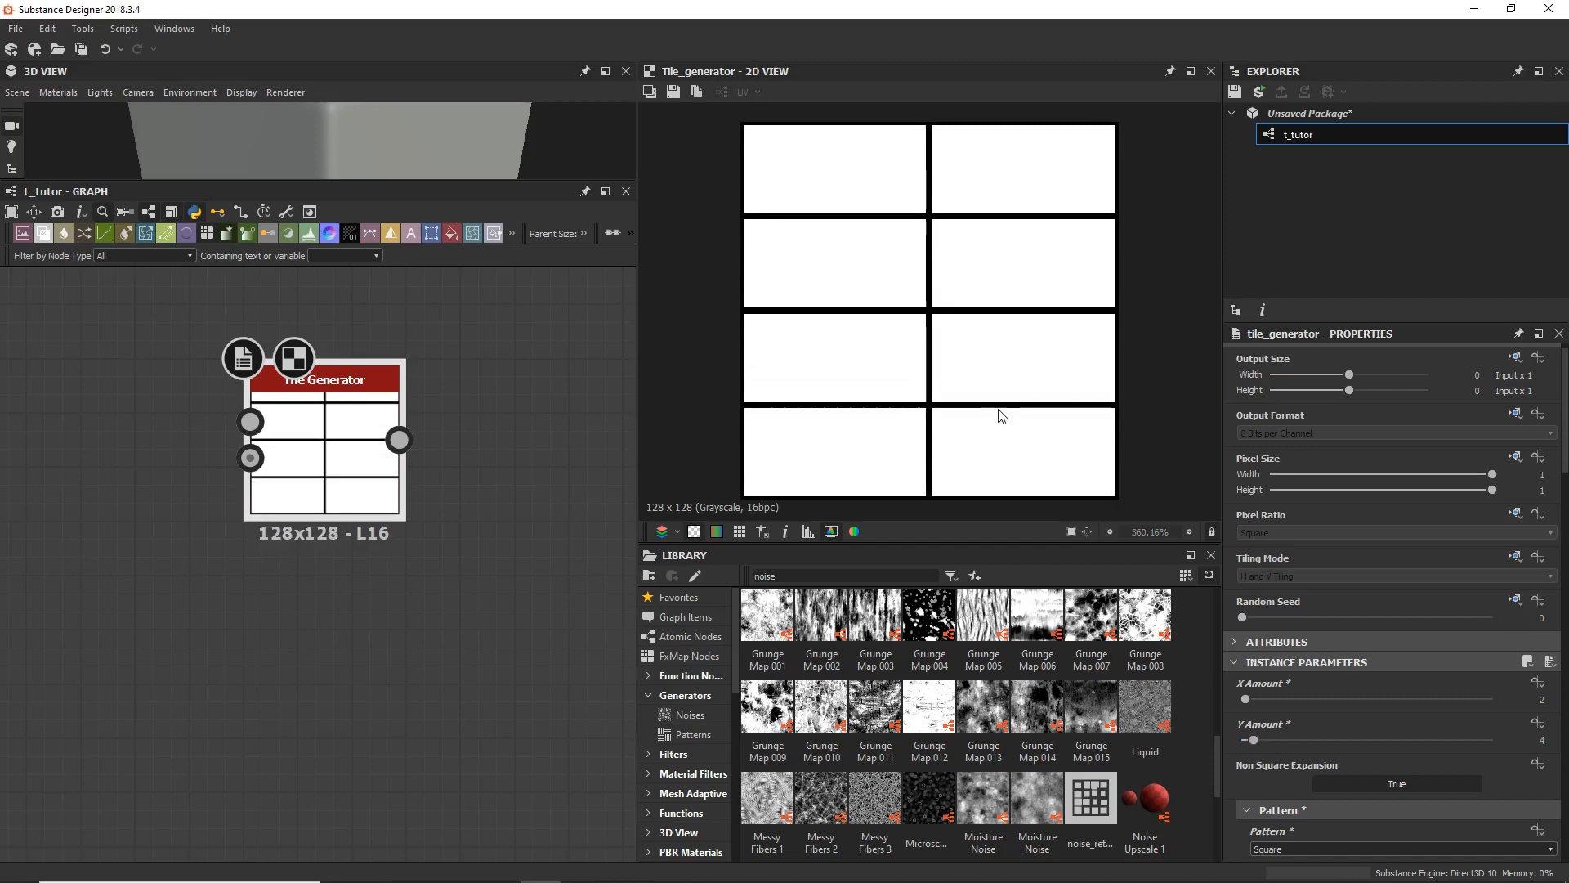
Step: Adjust the Tile Generator's Interstice X to 0.03
scroll(1279, 735, "down", 5)
scroll(1277, 729, "down", 4)
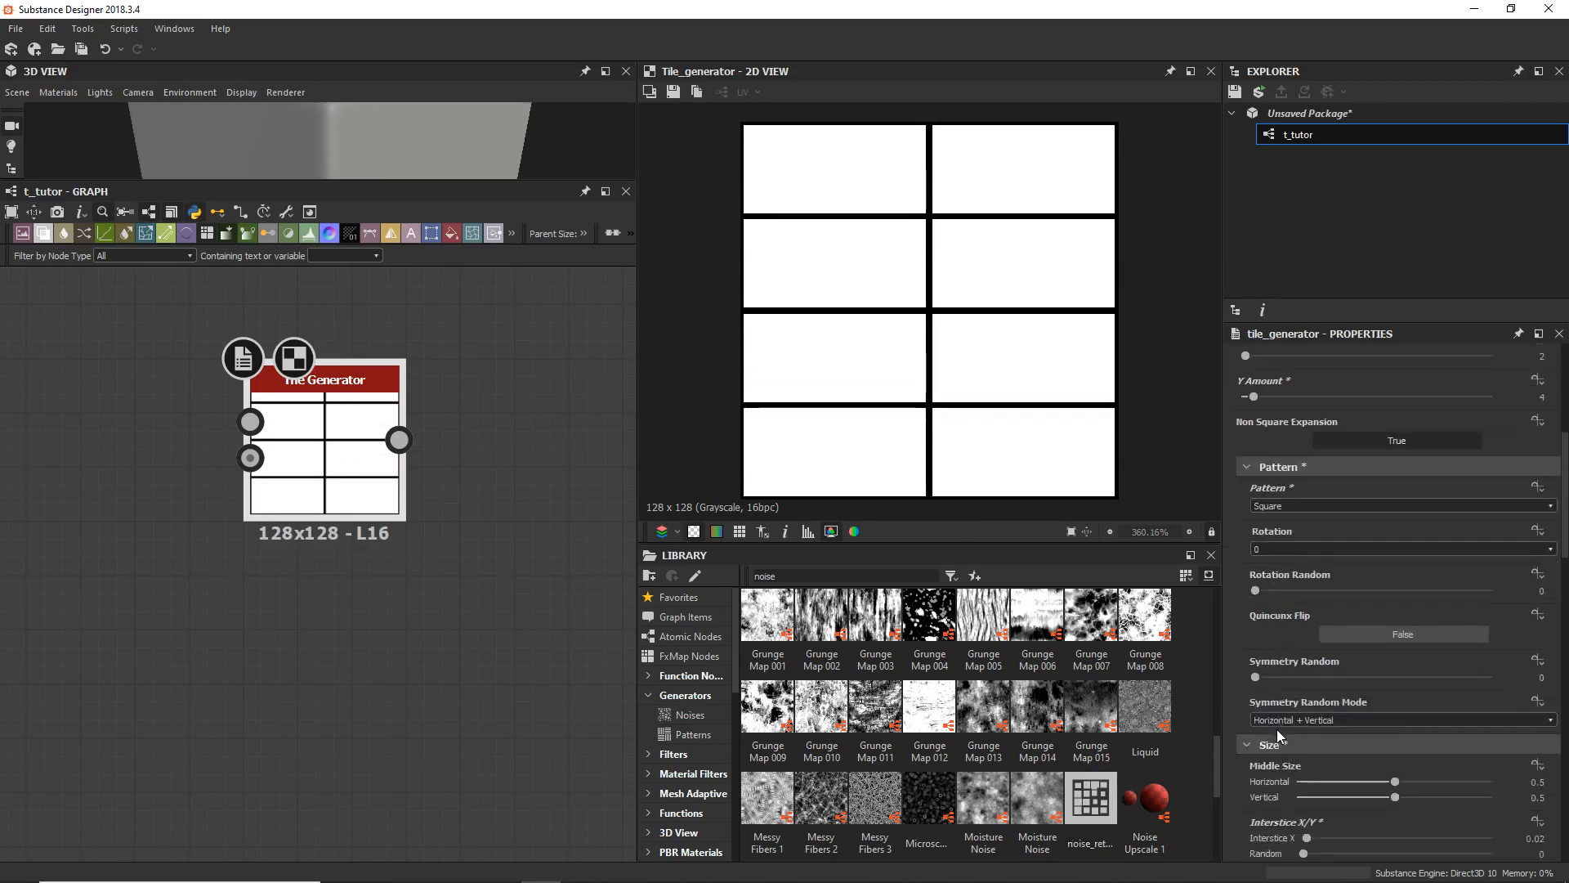
mouse_move(1309, 742)
left_mouse_down()
mouse_move(1352, 742)
mouse_move(1328, 742)
mouse_move(1352, 778)
mouse_move(1302, 792)
mouse_move(1306, 745)
left_mouse_up()
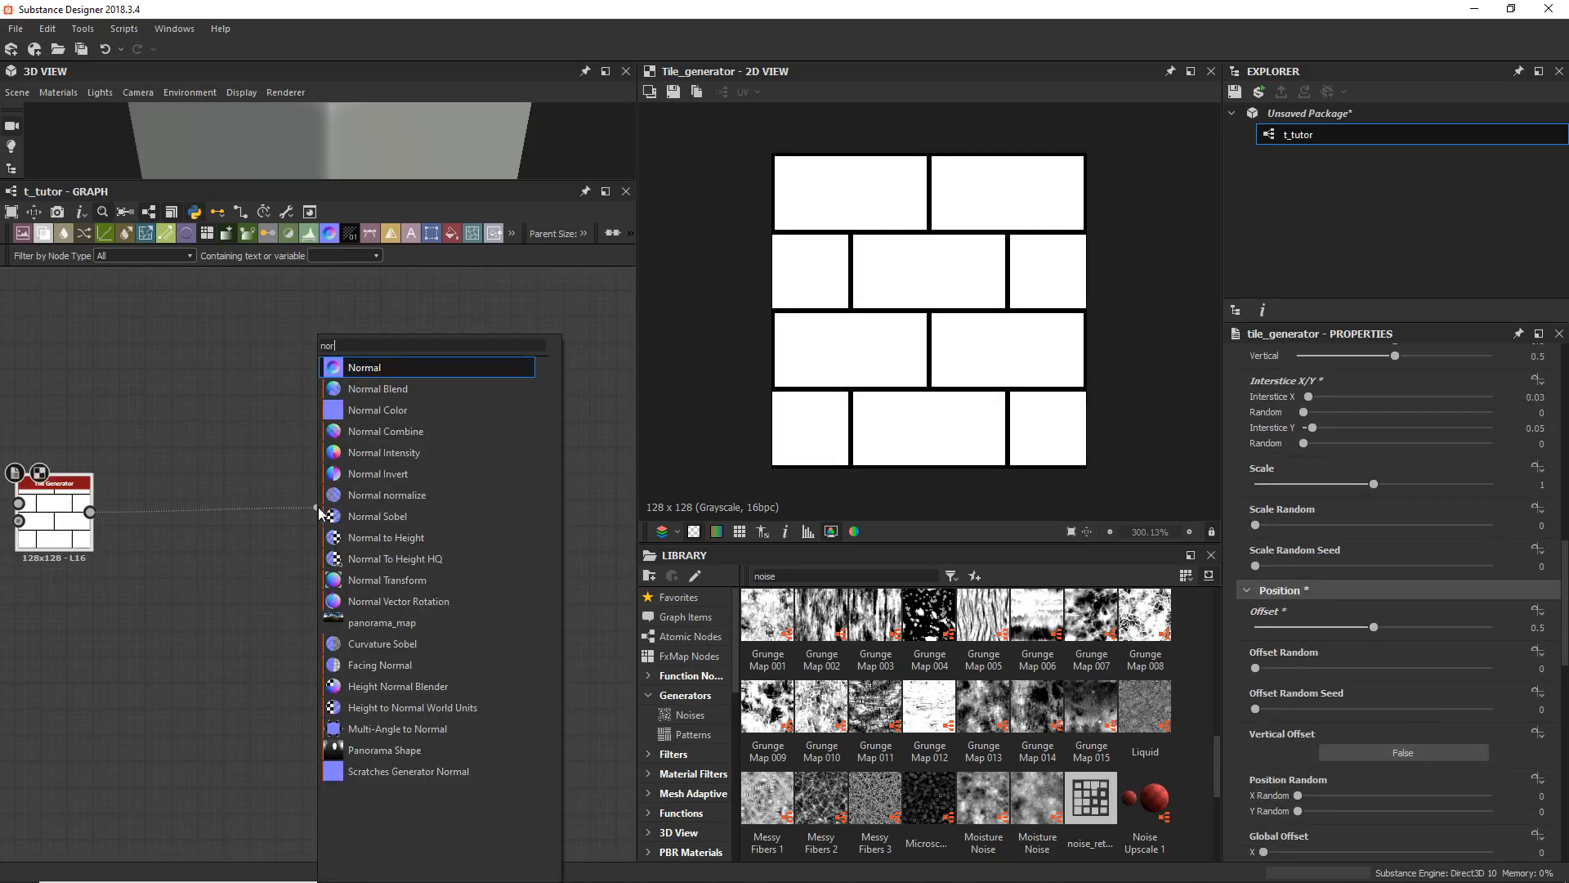
Step: Add a Normal node fed by the Tile Generator's output and set its intensity to 10
key("Return")
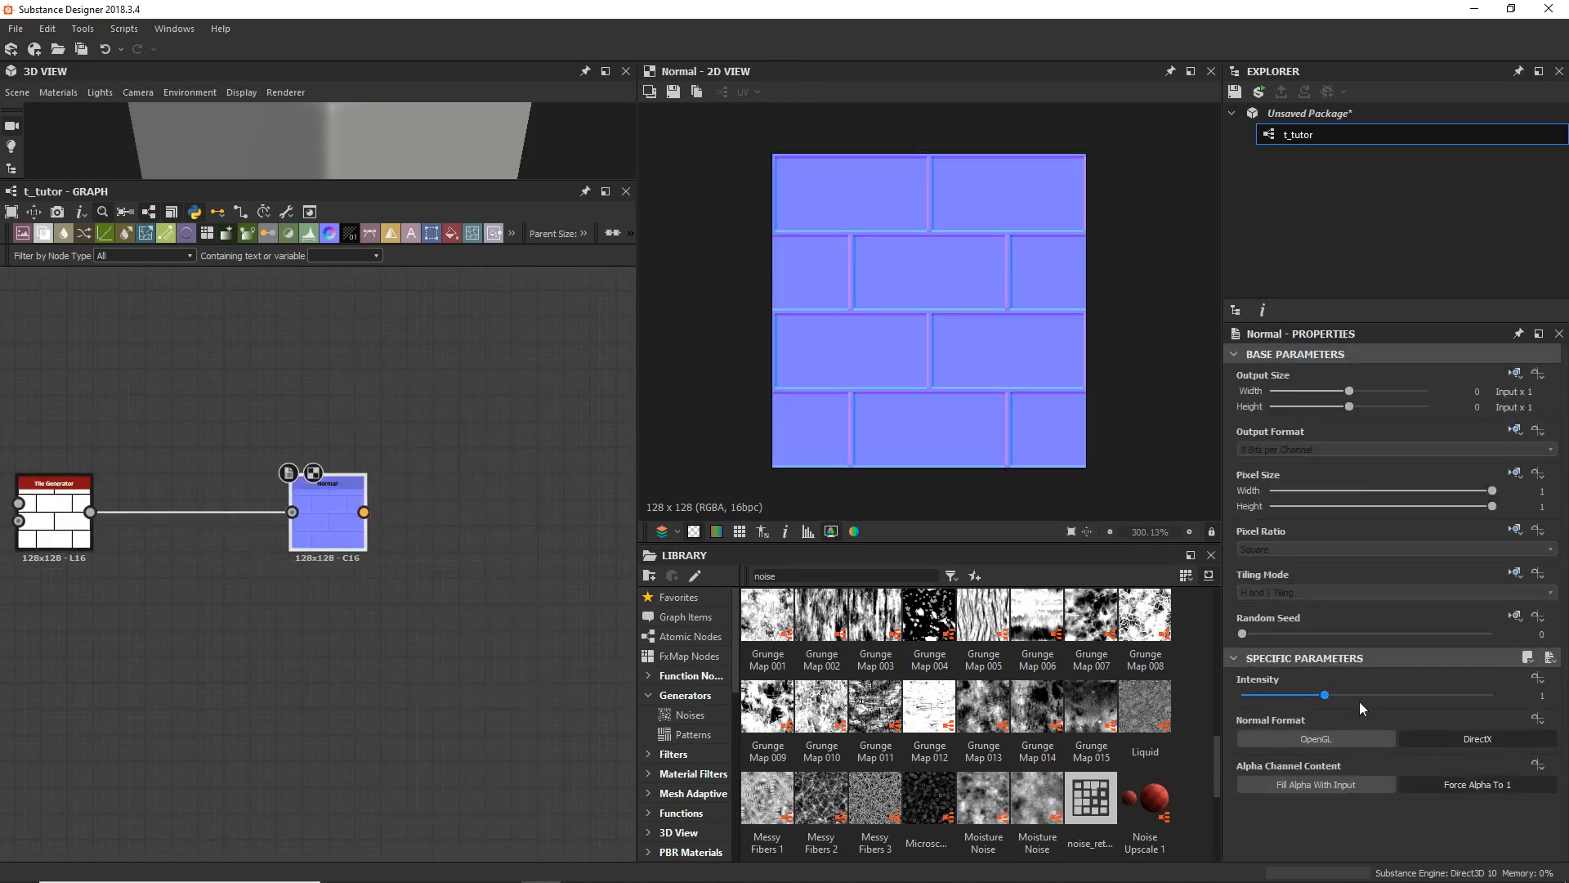
left_click(1541, 696)
type("10")
key("Return")
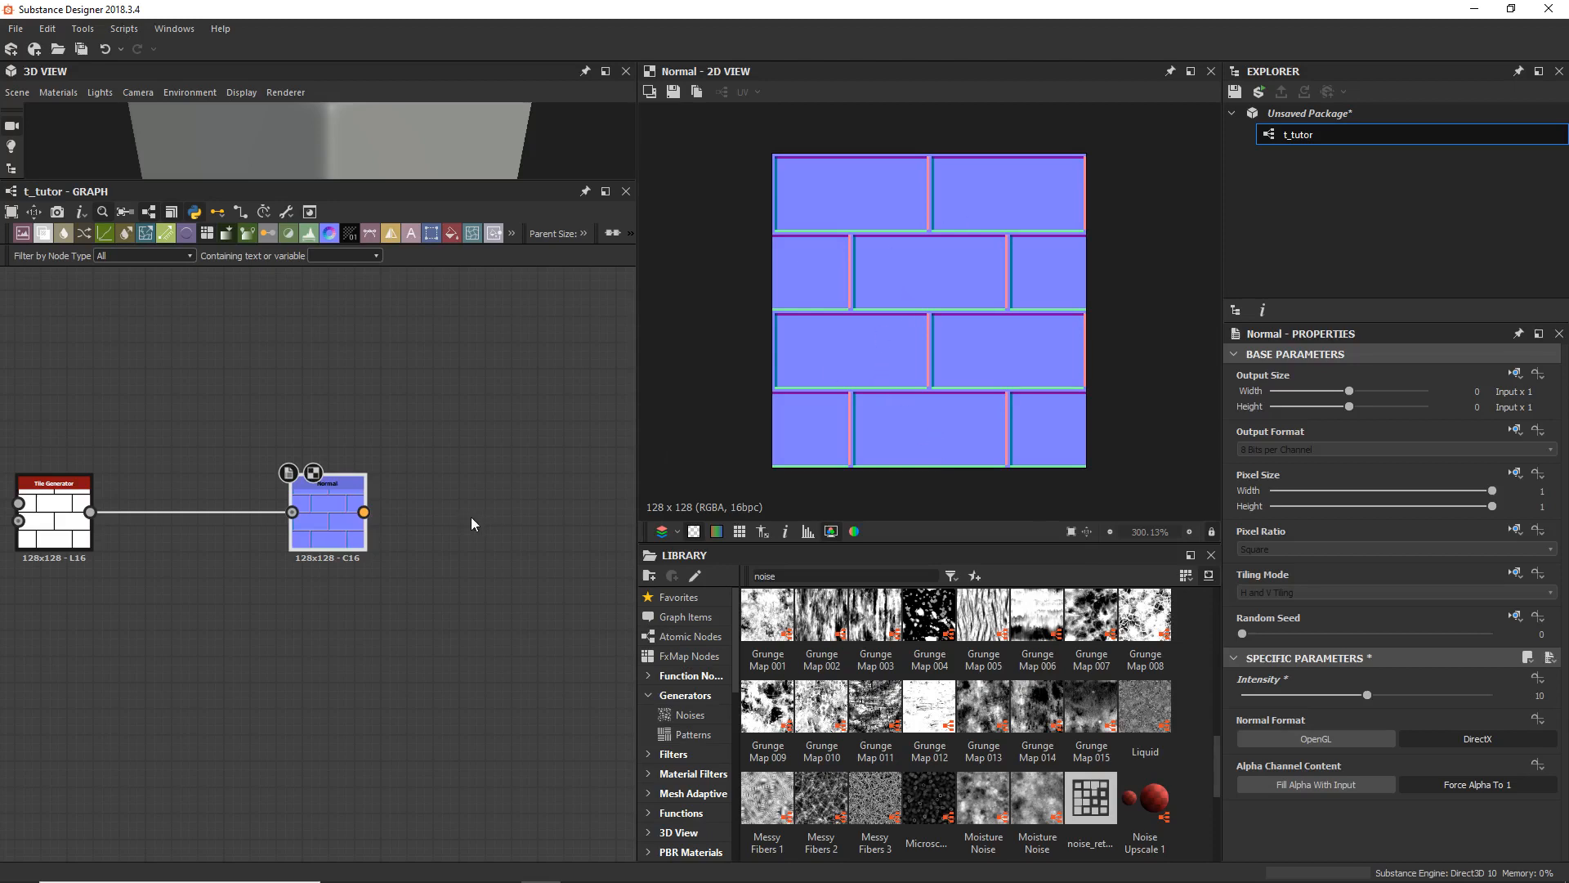
Step: Add an RGBA Split node connected to the Normal node's output
middle_click_drag(471, 517, 416, 554)
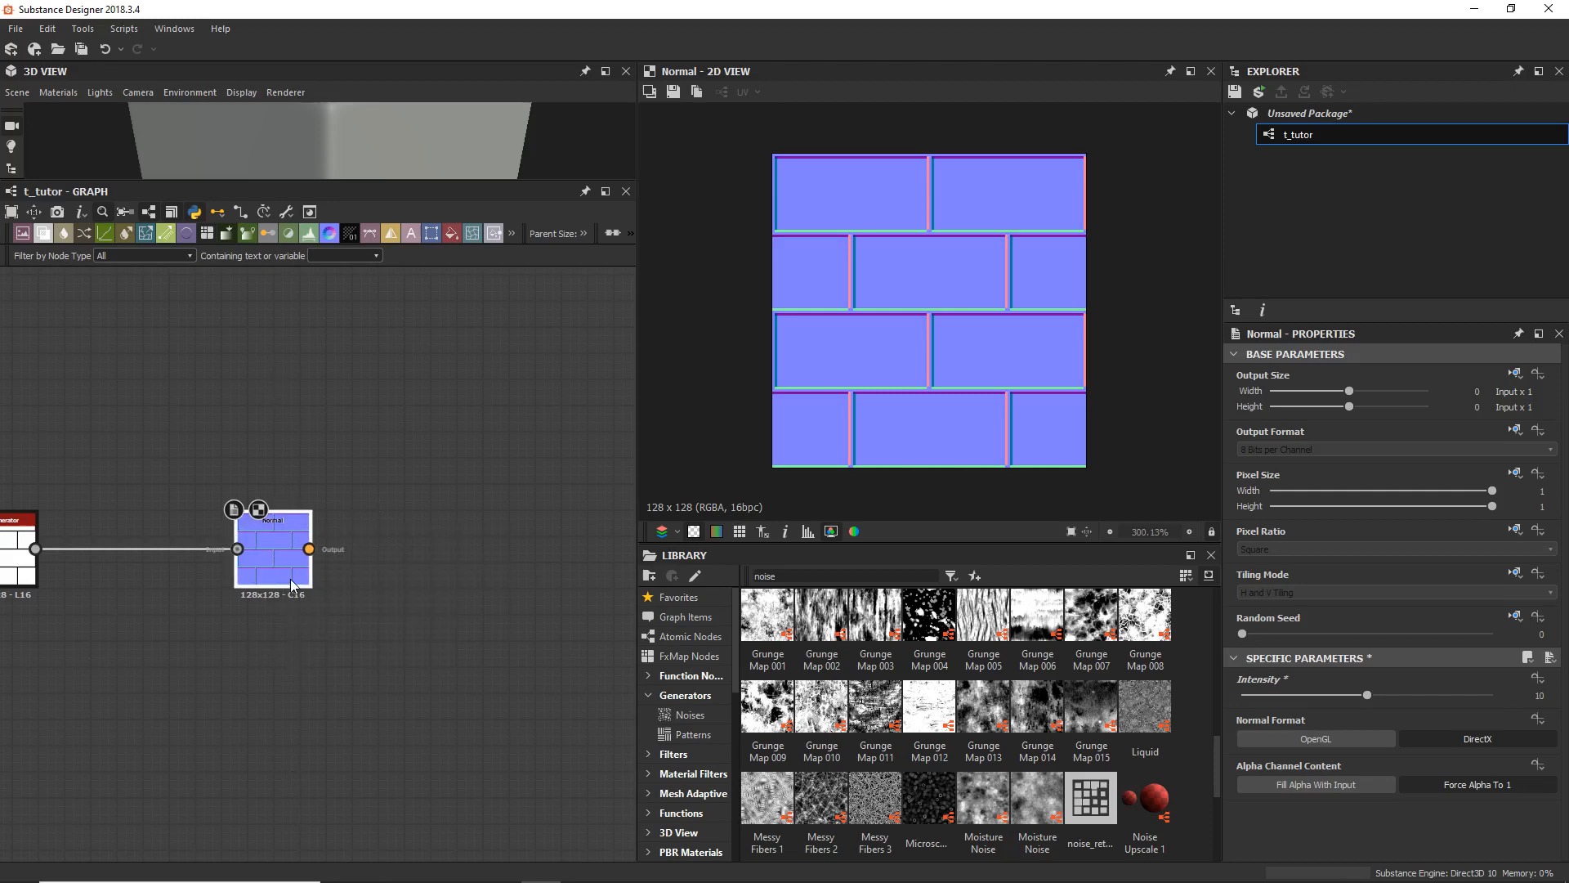
left_click_drag(309, 549, 365, 545)
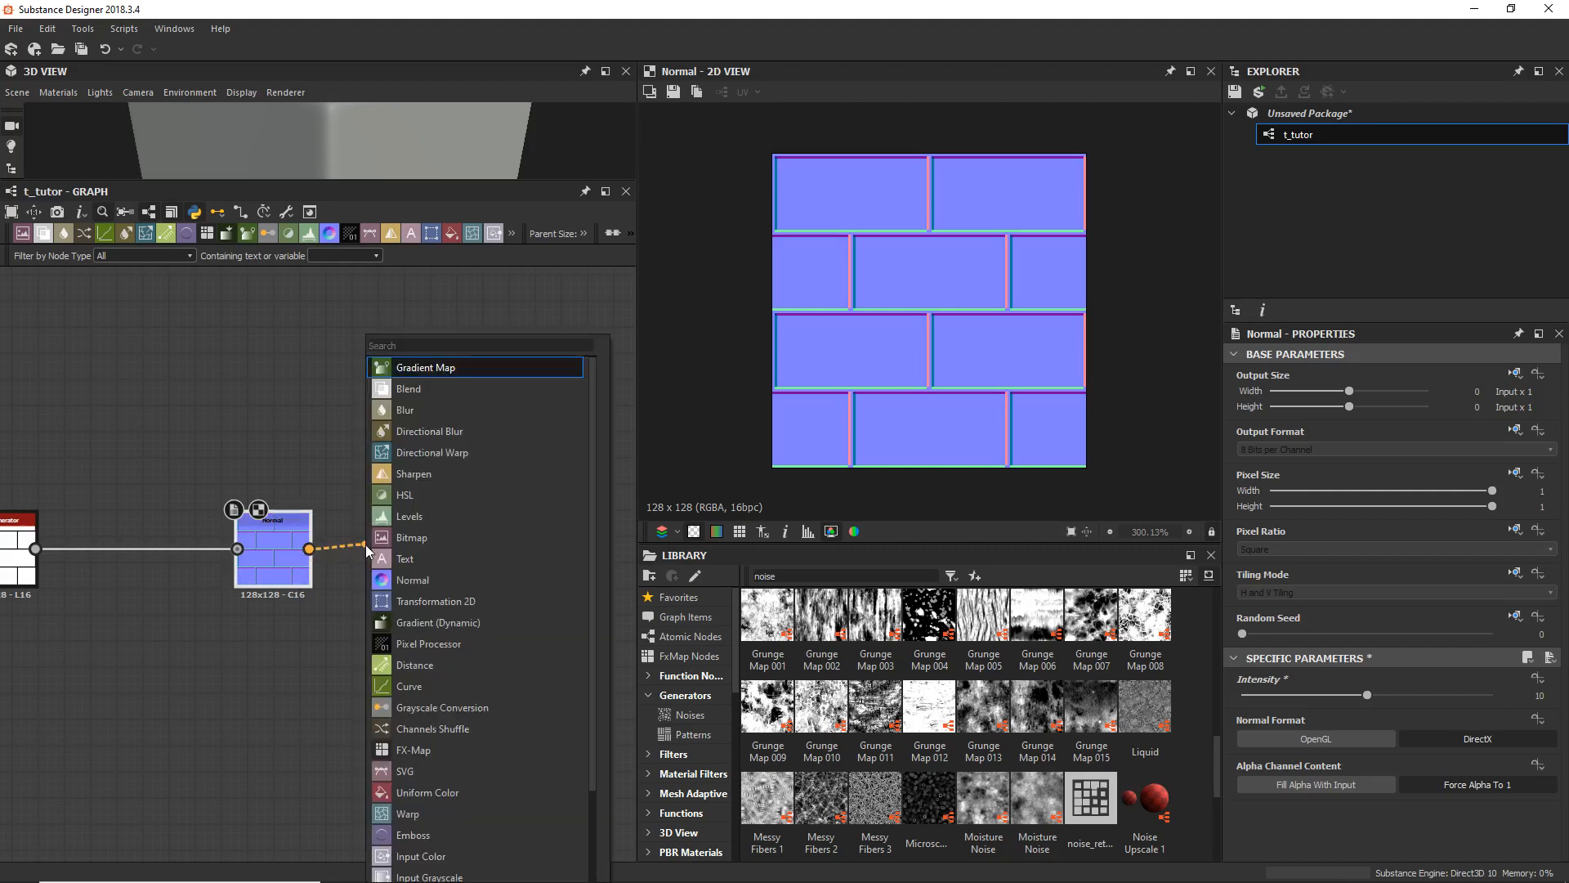
type("rg")
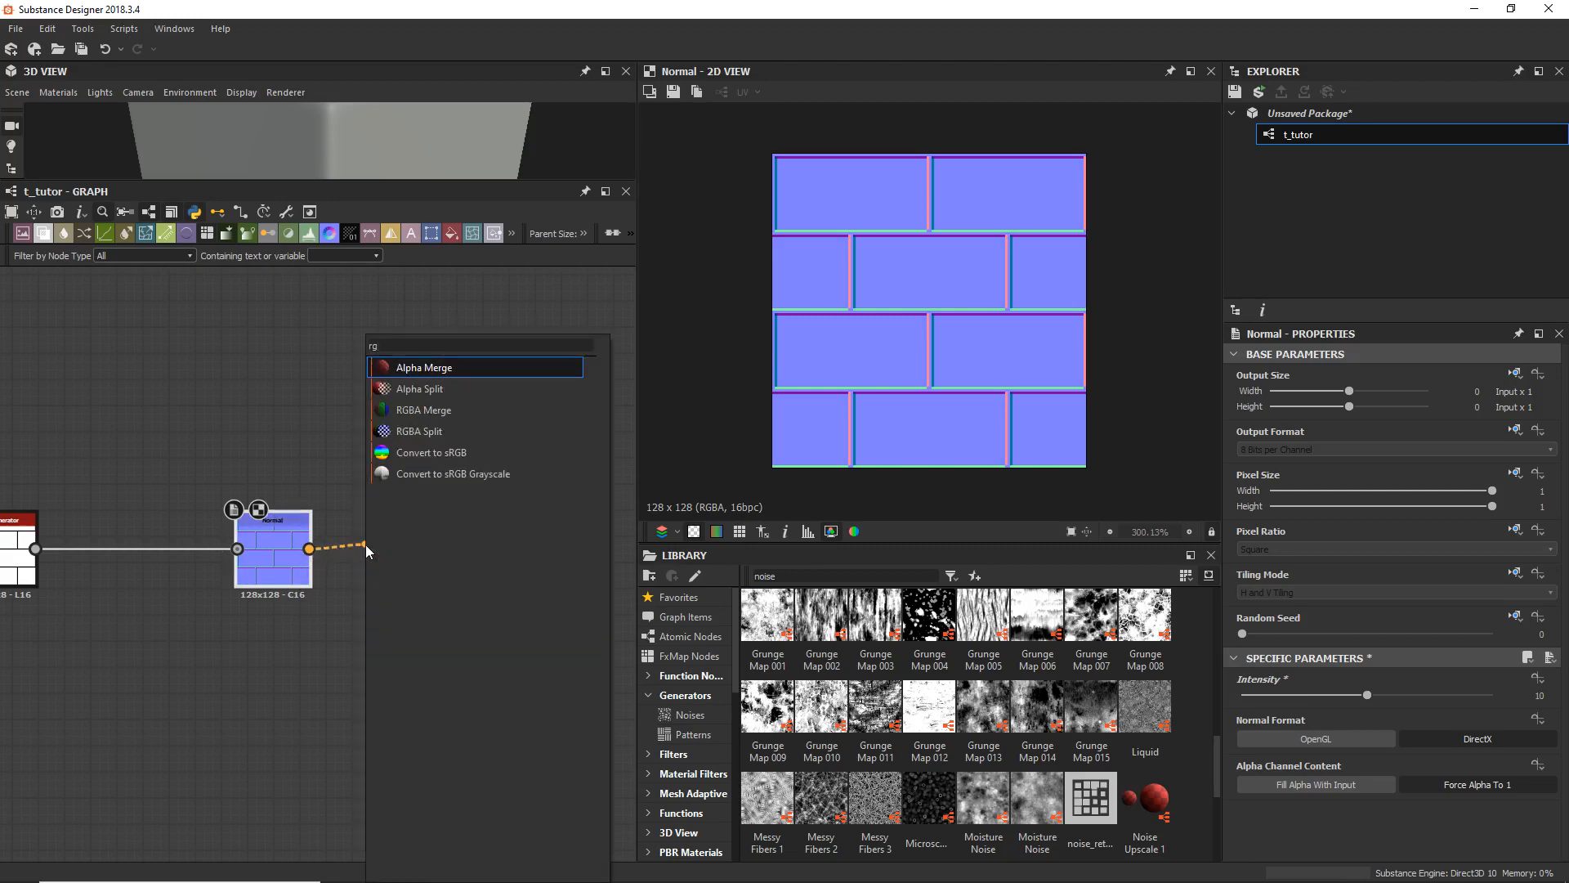
left_click(417, 430)
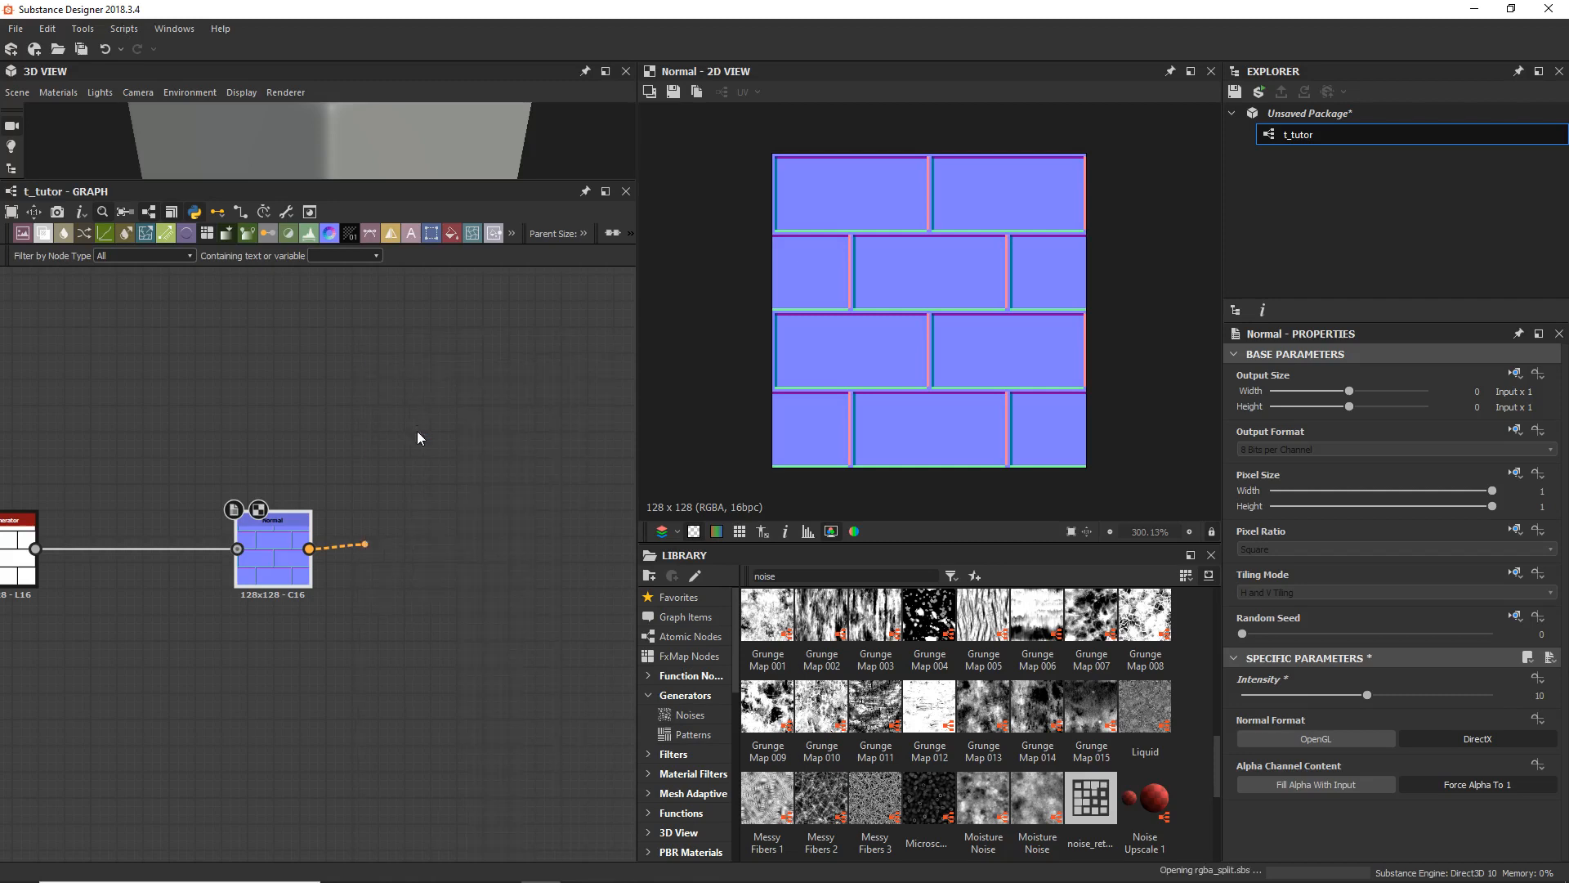
Step: Add an Invert Grayscale node on the RGBA Split's second output (green channel) and show it in the 2D view
middle_click_drag(423, 434, 256, 408)
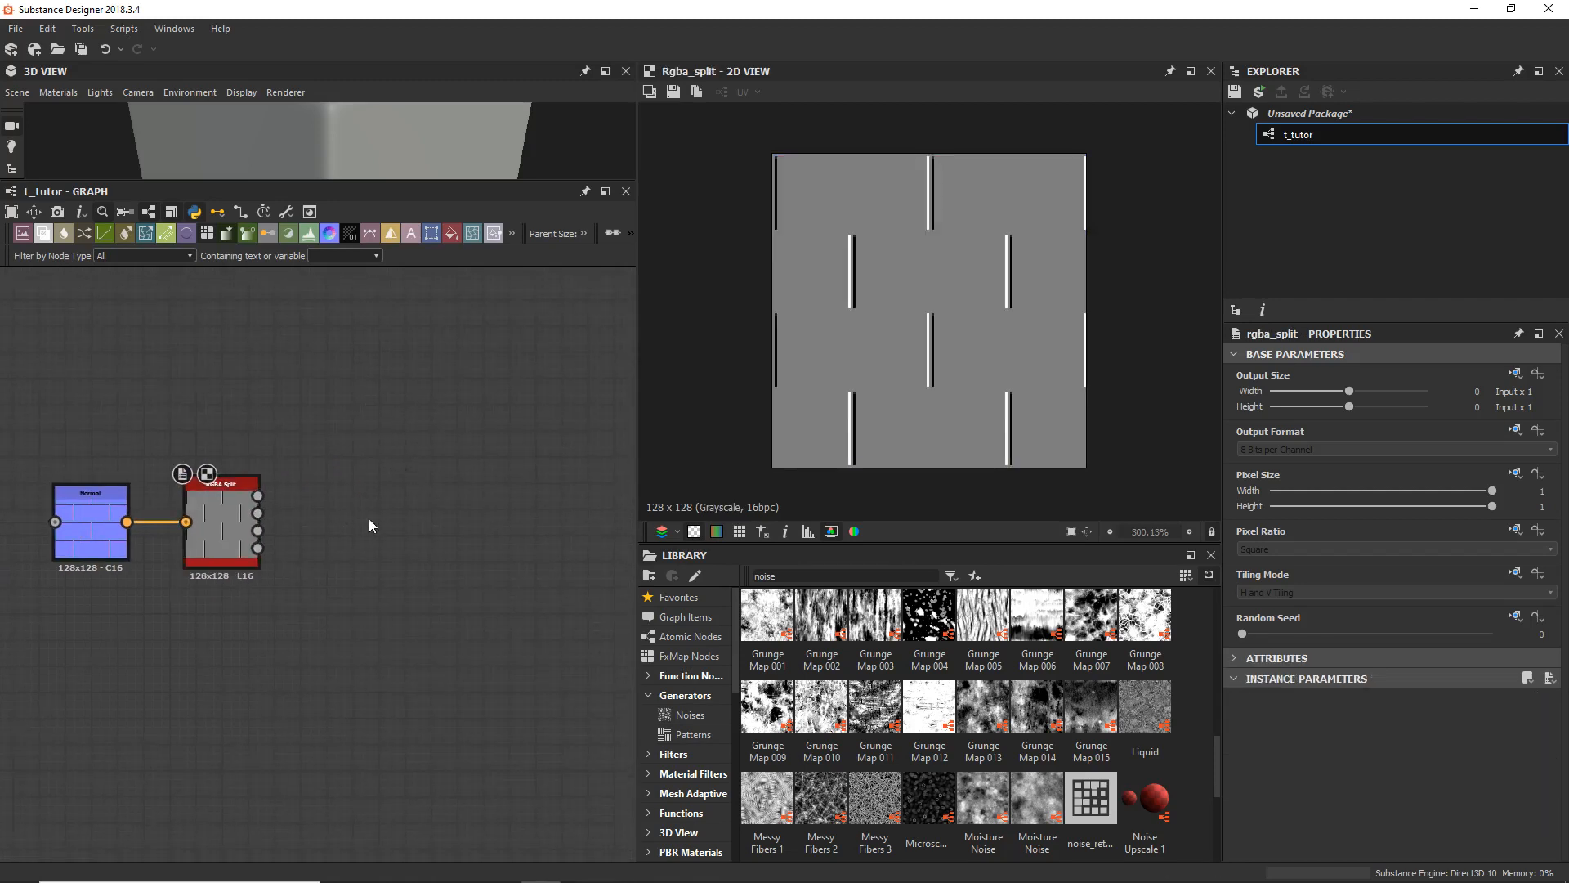
left_click_drag(257, 513, 347, 520)
type("inve")
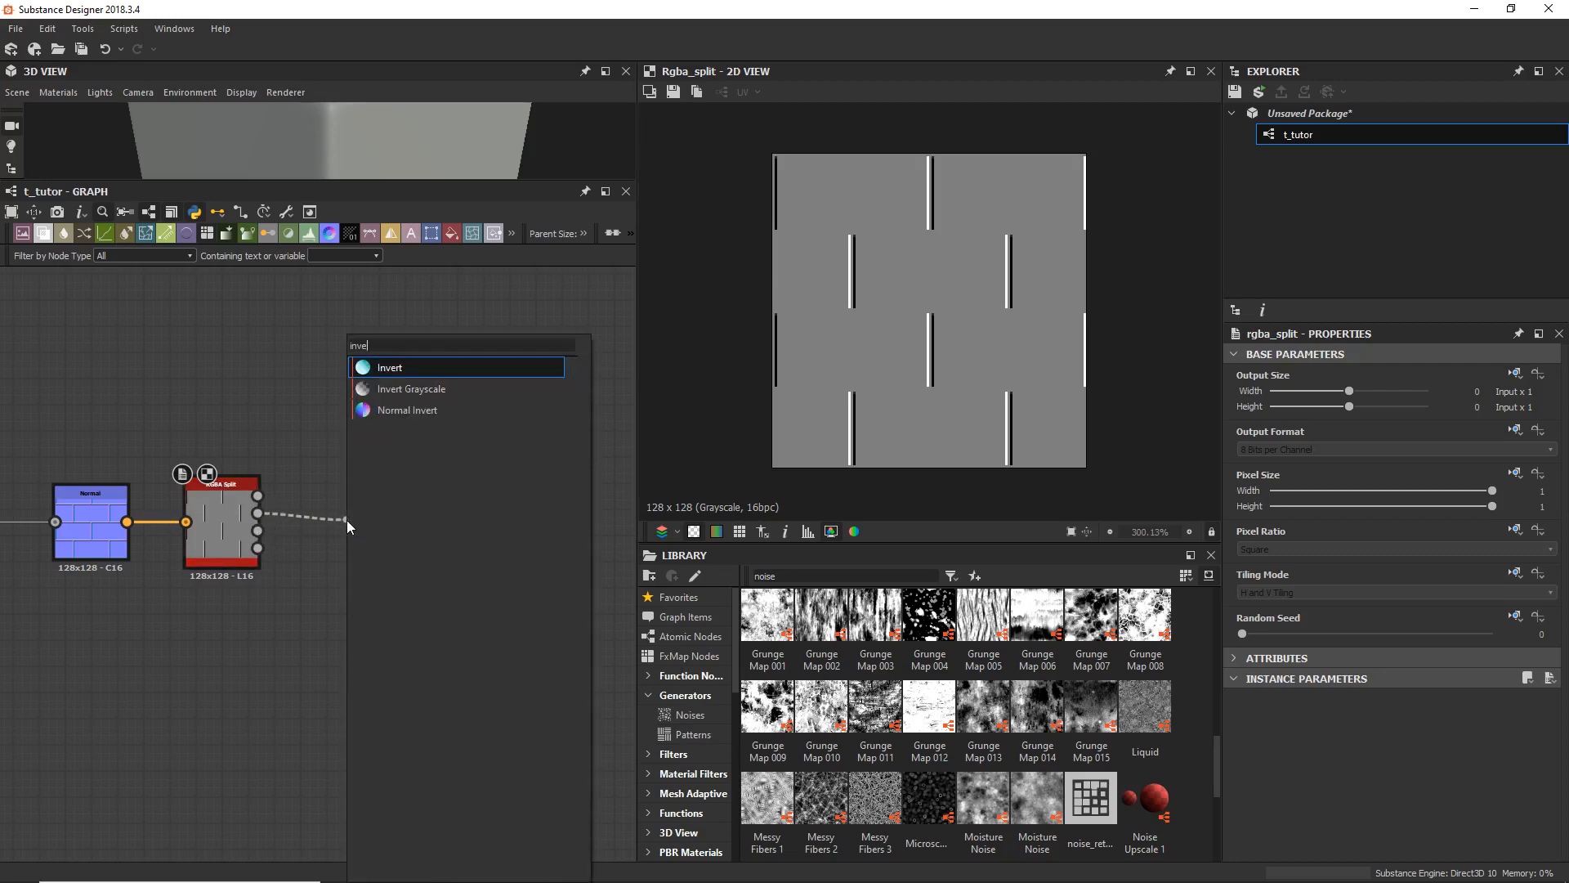
left_click(389, 394)
double_click(330, 527)
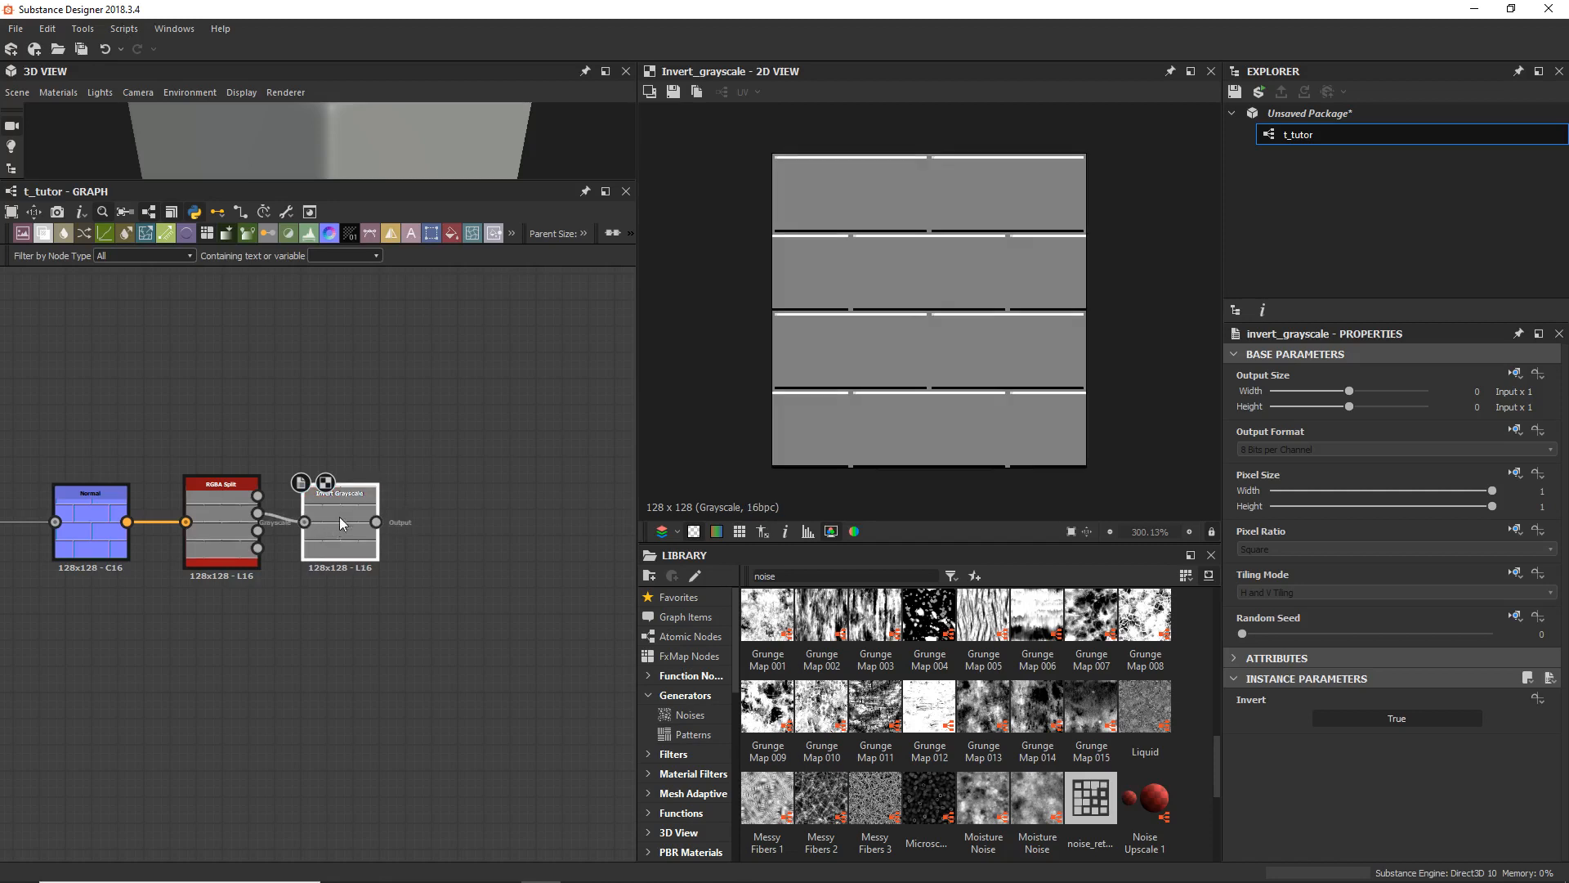
Step: Add a Blend node with the Invert Grayscale output as Background and the RGBA Split's first output as Foreground
left_click(42, 234)
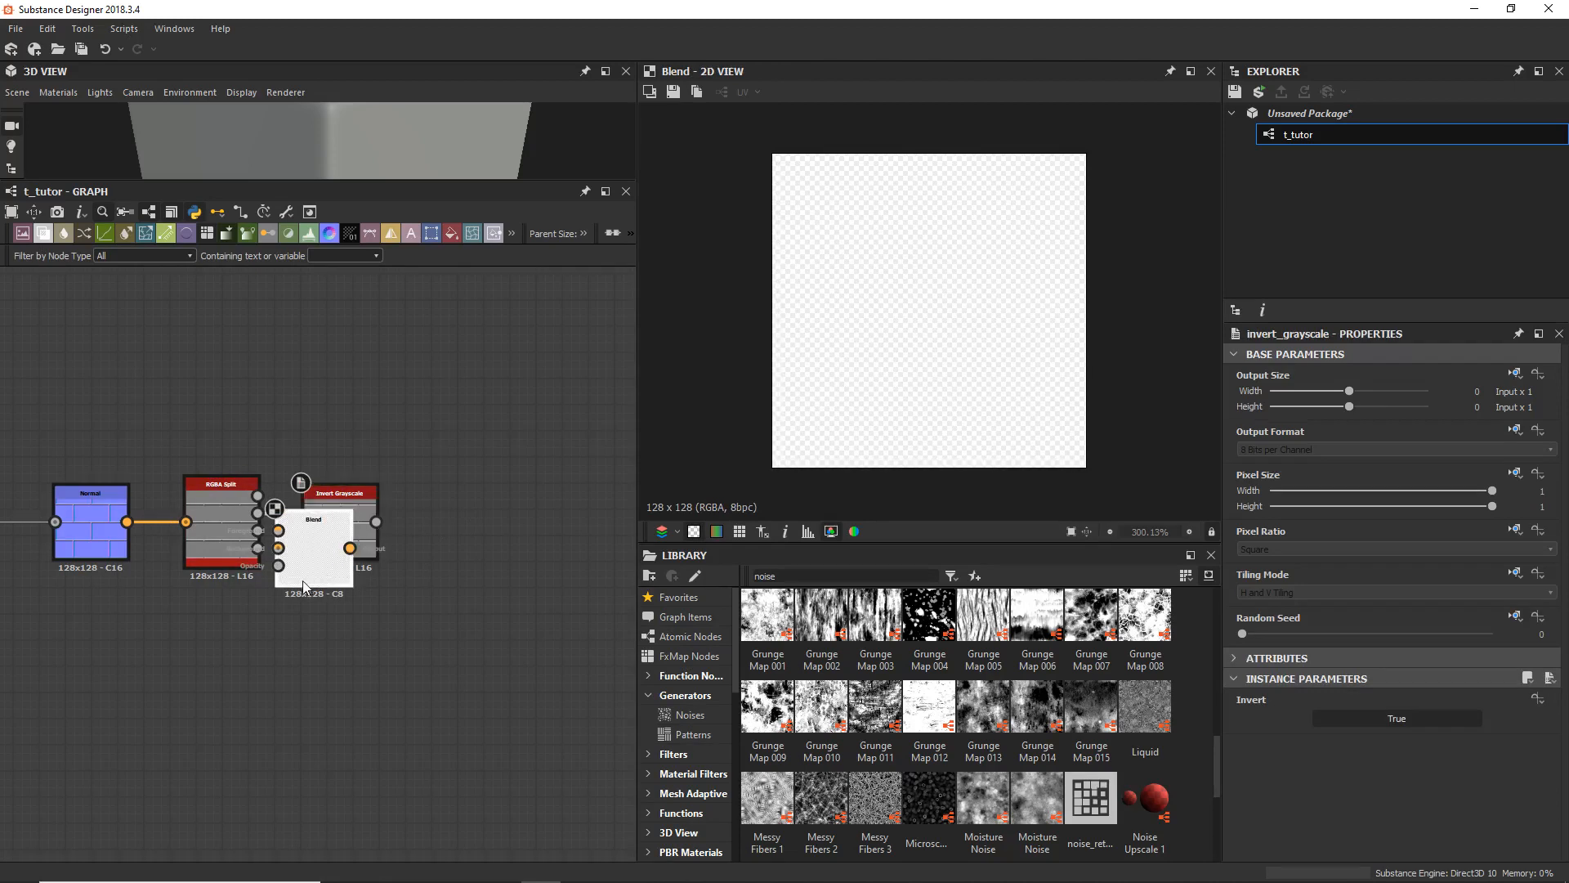
left_click_drag(331, 569, 487, 492)
left_click_drag(376, 521, 435, 469)
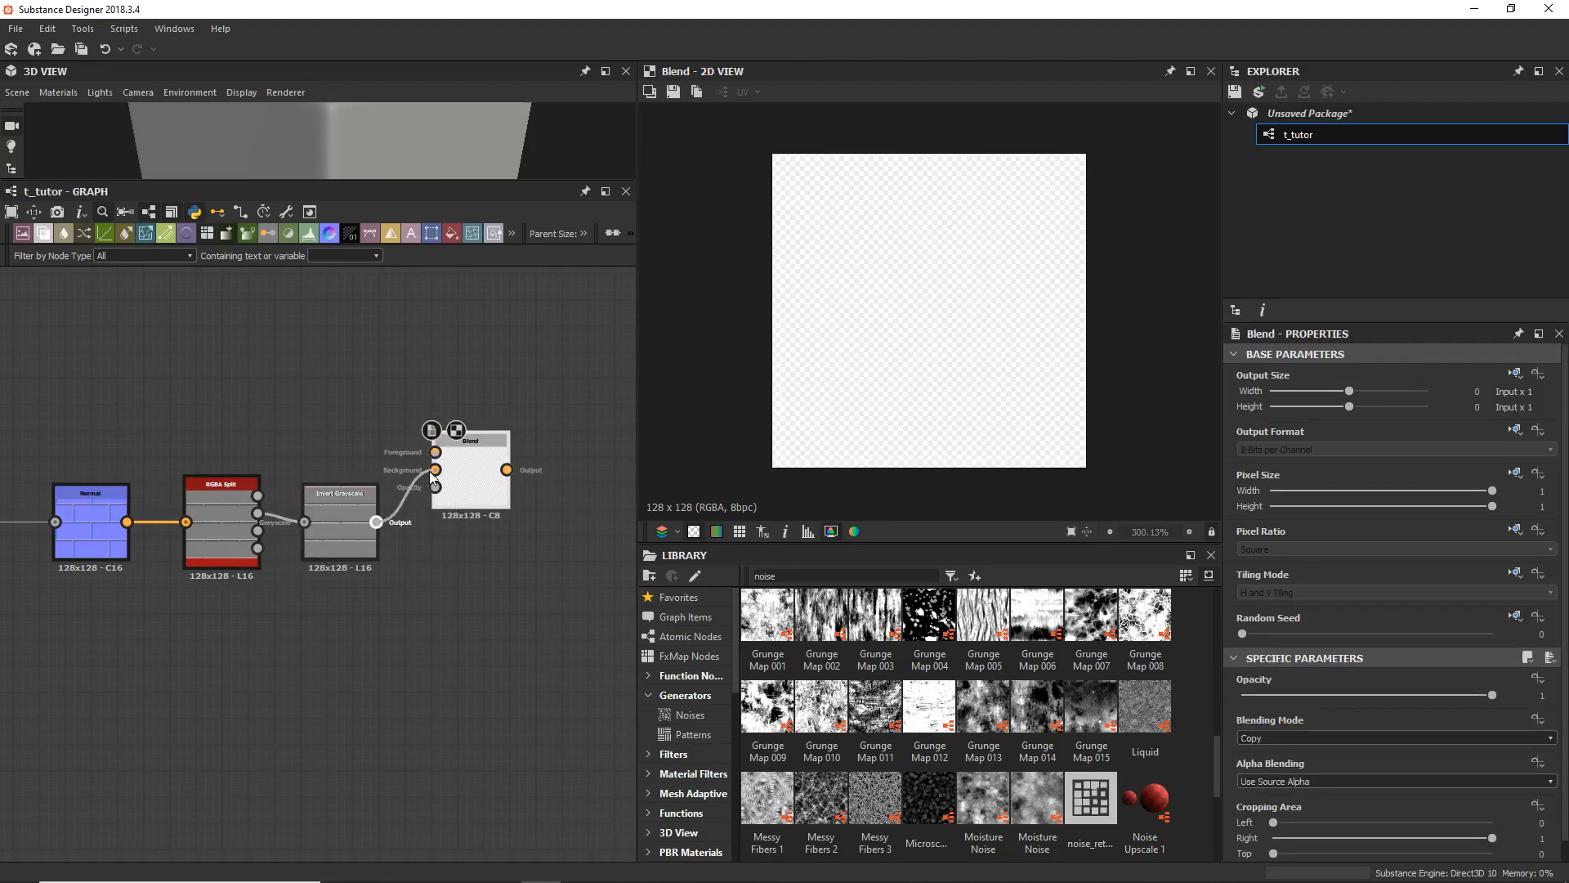
left_click_drag(257, 496, 431, 457)
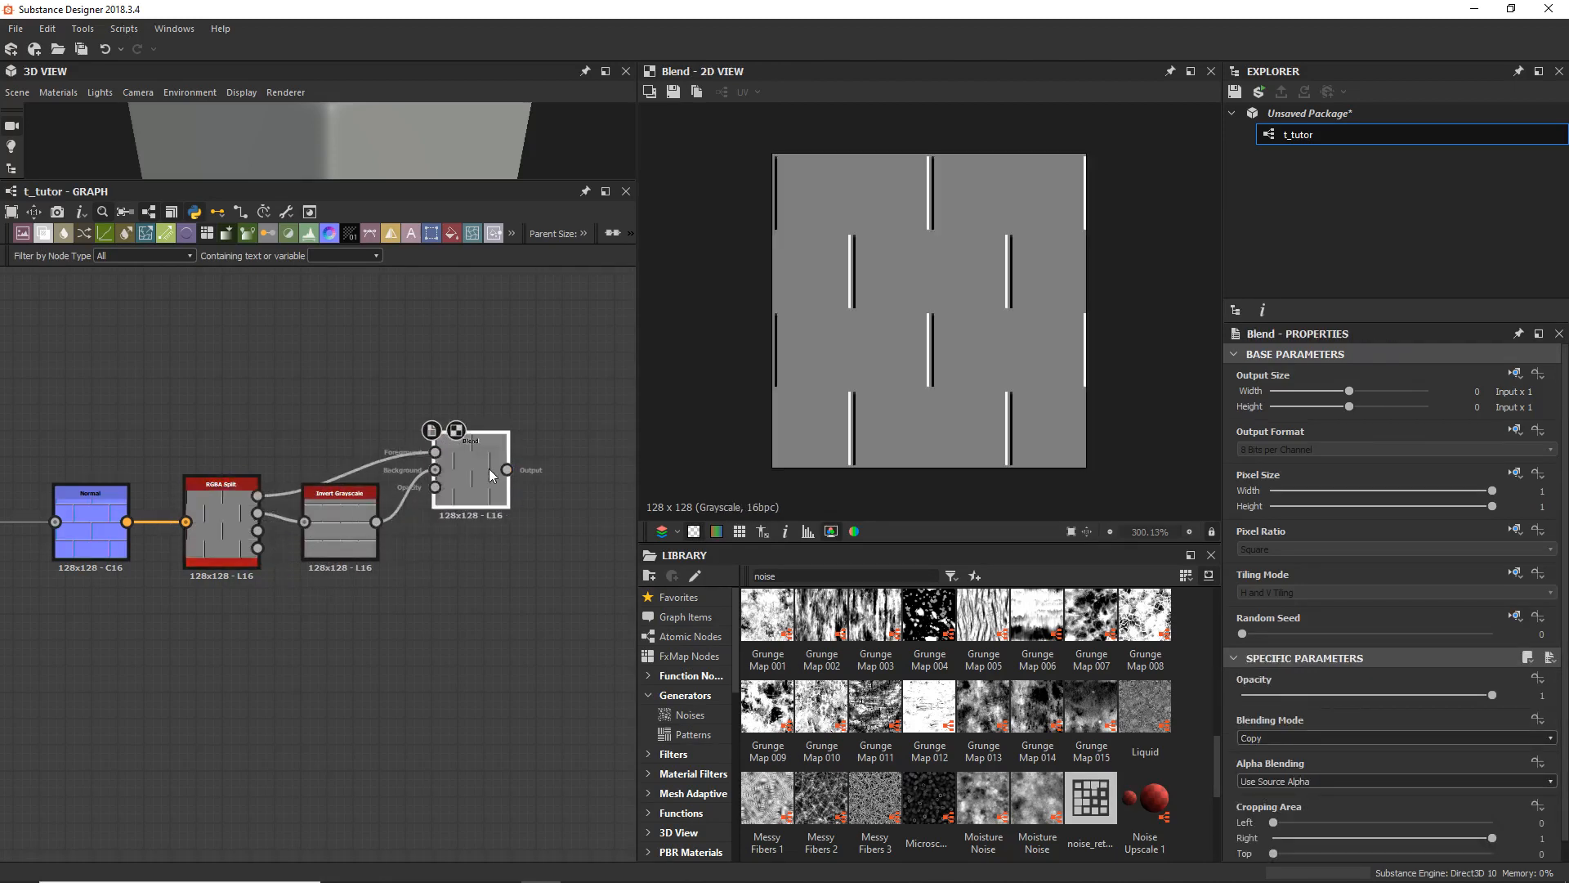
Step: Set the Blend node's opacity to 0.5
left_click_drag(1389, 695, 1369, 695)
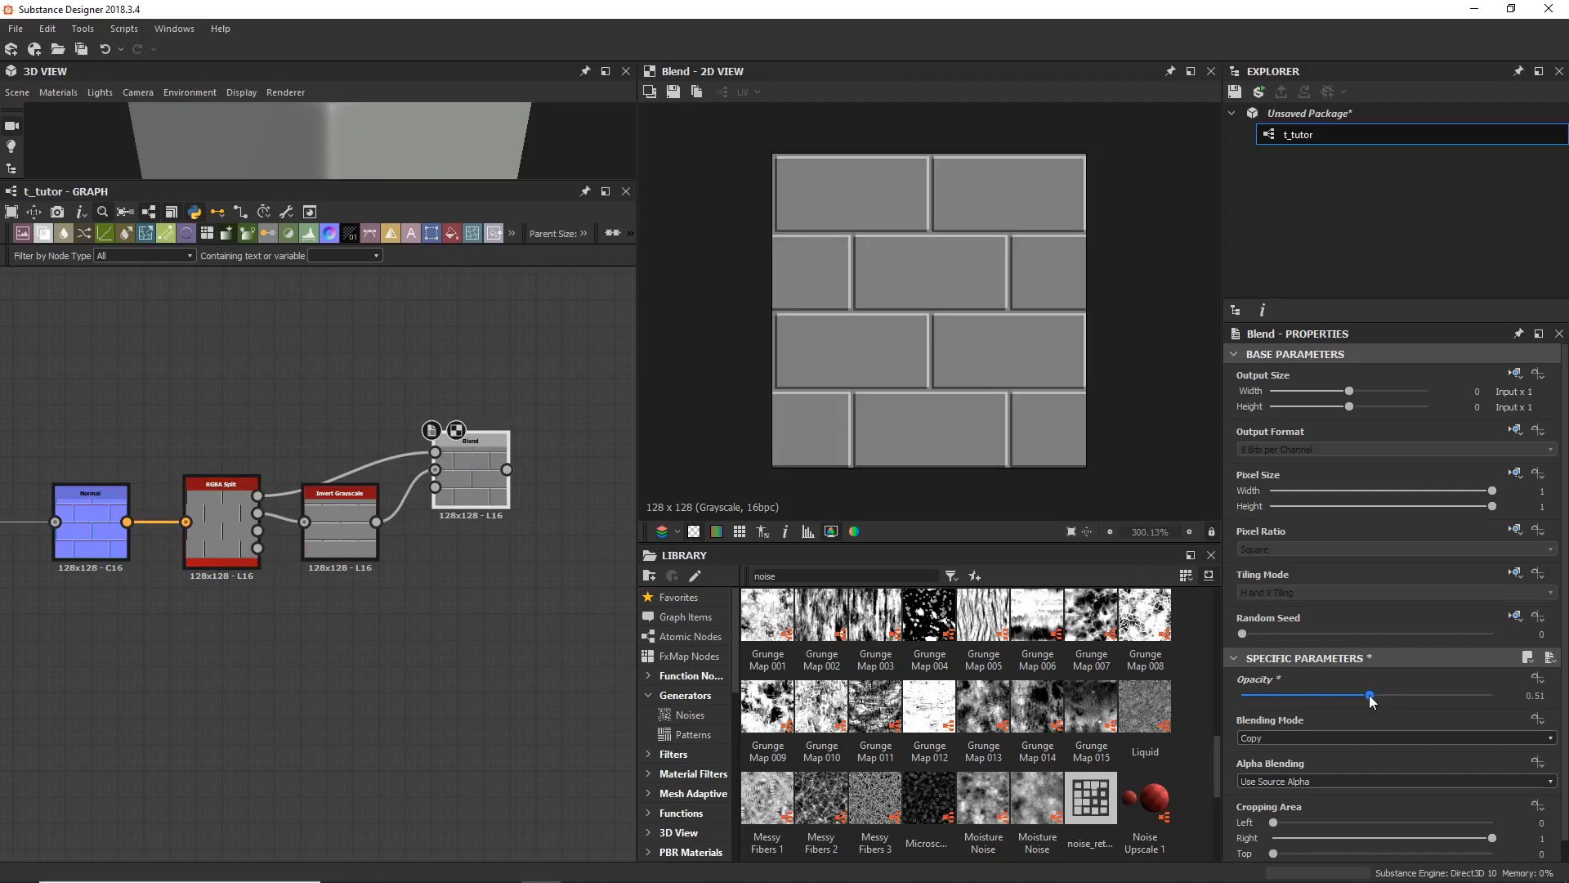
double_click(1533, 695)
type("0.5")
key("Return")
scroll(776, 331, "up", 1)
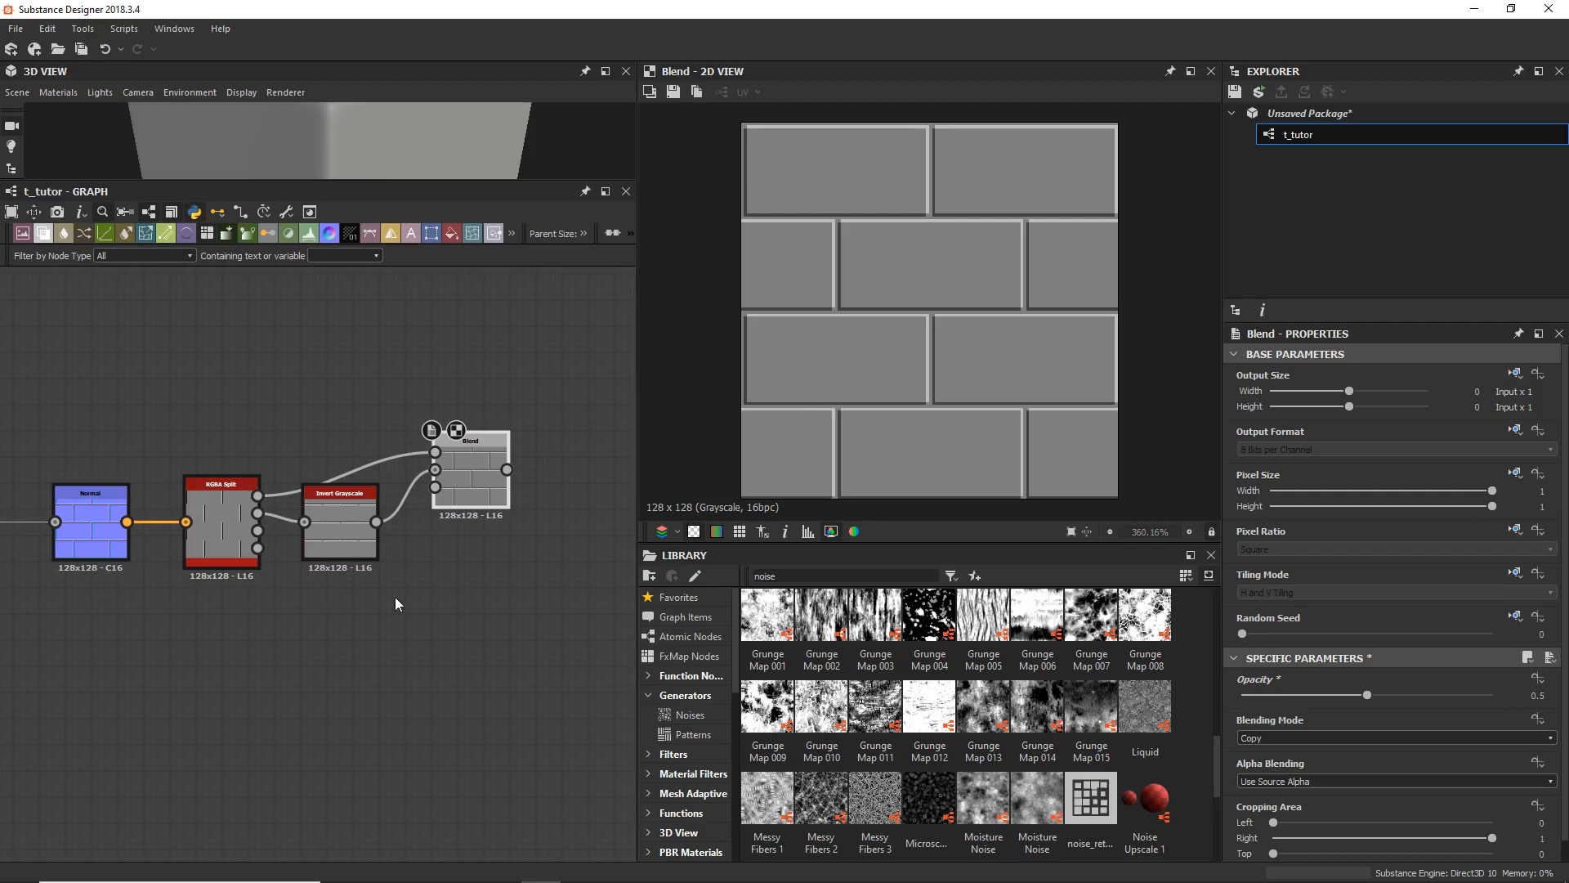
Step: Arrange the Normal, RGBA Split and Blend nodes compactly in a row, with Invert Grayscale just below them
middle_click_drag(395, 597, 507, 620)
mouse_move(472, 571)
left_mouse_down()
mouse_move(456, 610)
mouse_move(473, 596)
left_mouse_up()
mouse_move(331, 565)
left_mouse_down()
mouse_move(345, 574)
mouse_move(343, 557)
left_mouse_up()
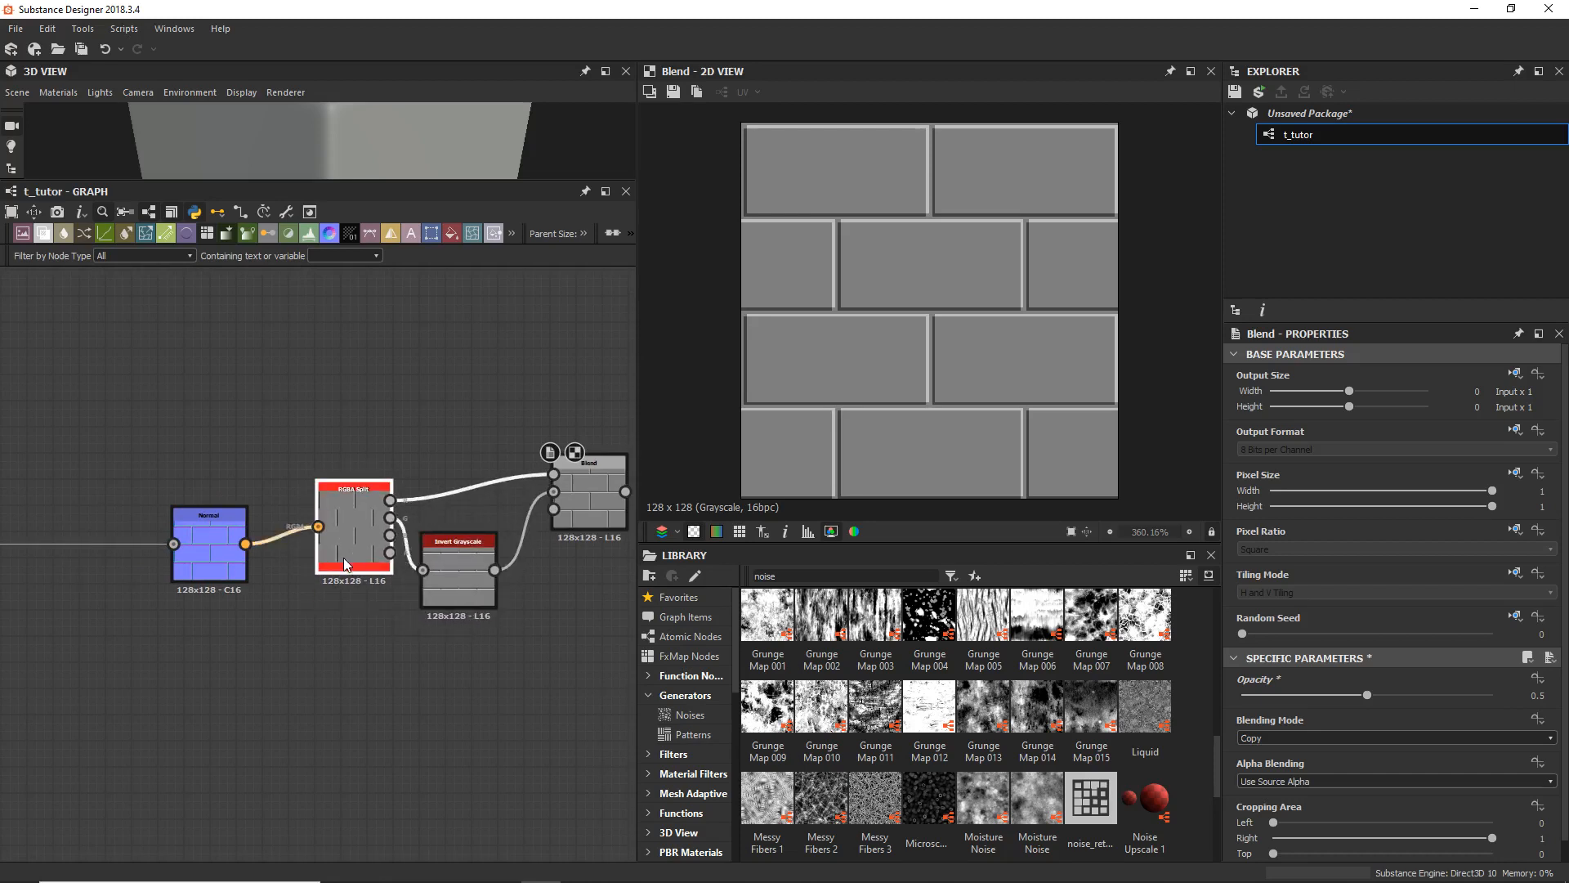
left_click_drag(570, 518, 546, 545)
left_click_drag(227, 572, 266, 546)
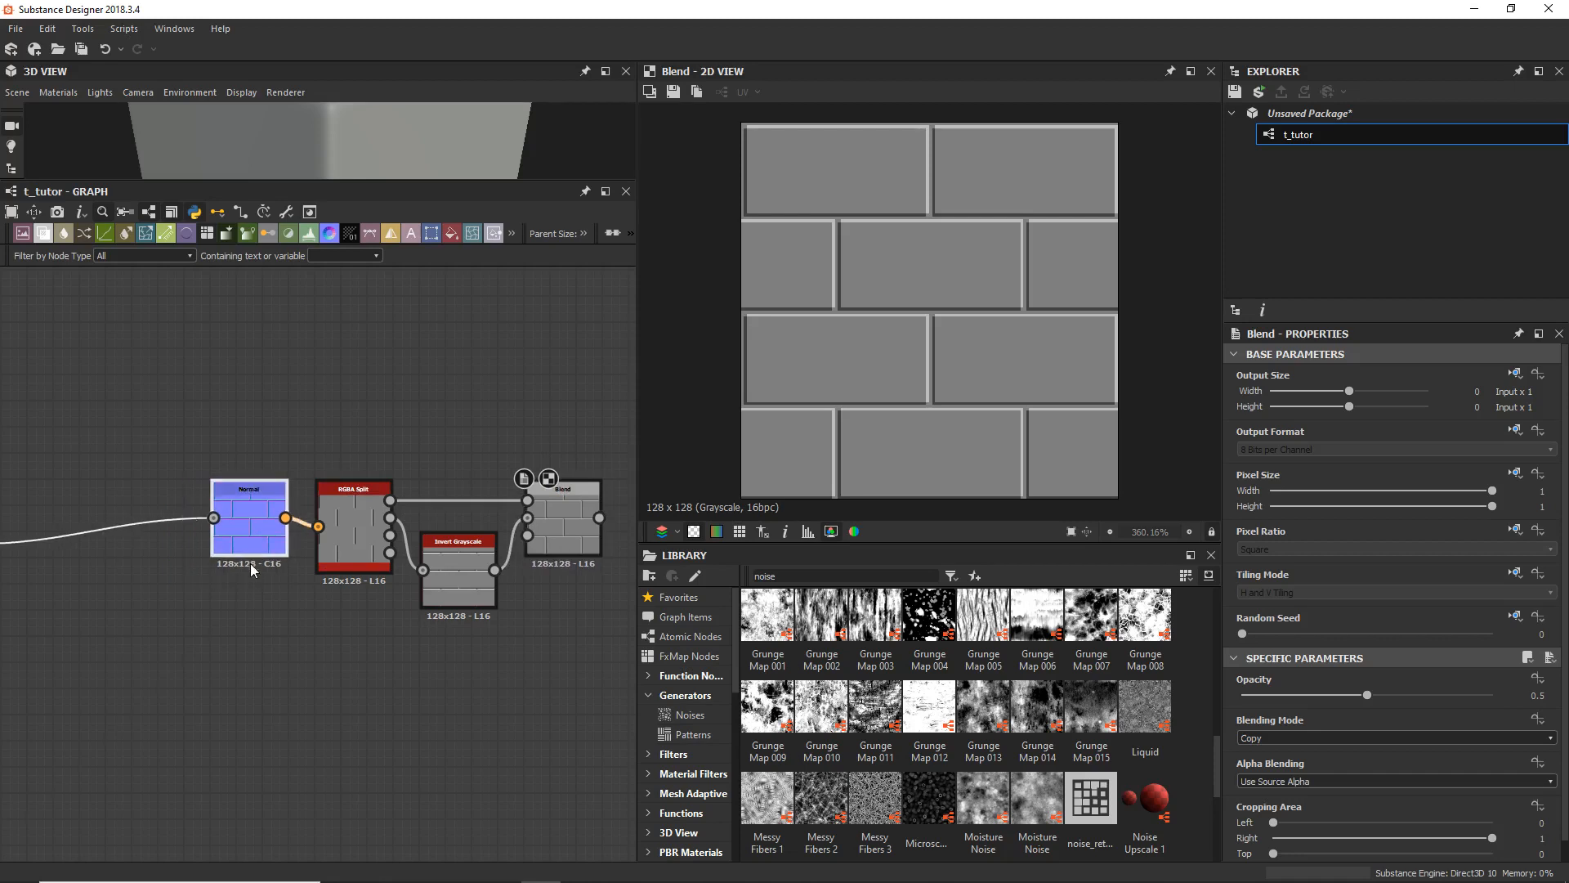
Step: Reposition the Normal-to-Blend node group and line up the Tile Generator with the Normal node, leaving a gap between them
scroll(250, 562, "down", 1)
left_click_drag(219, 427, 522, 635)
left_click_drag(432, 589, 463, 564)
middle_click_drag(334, 678, 527, 712)
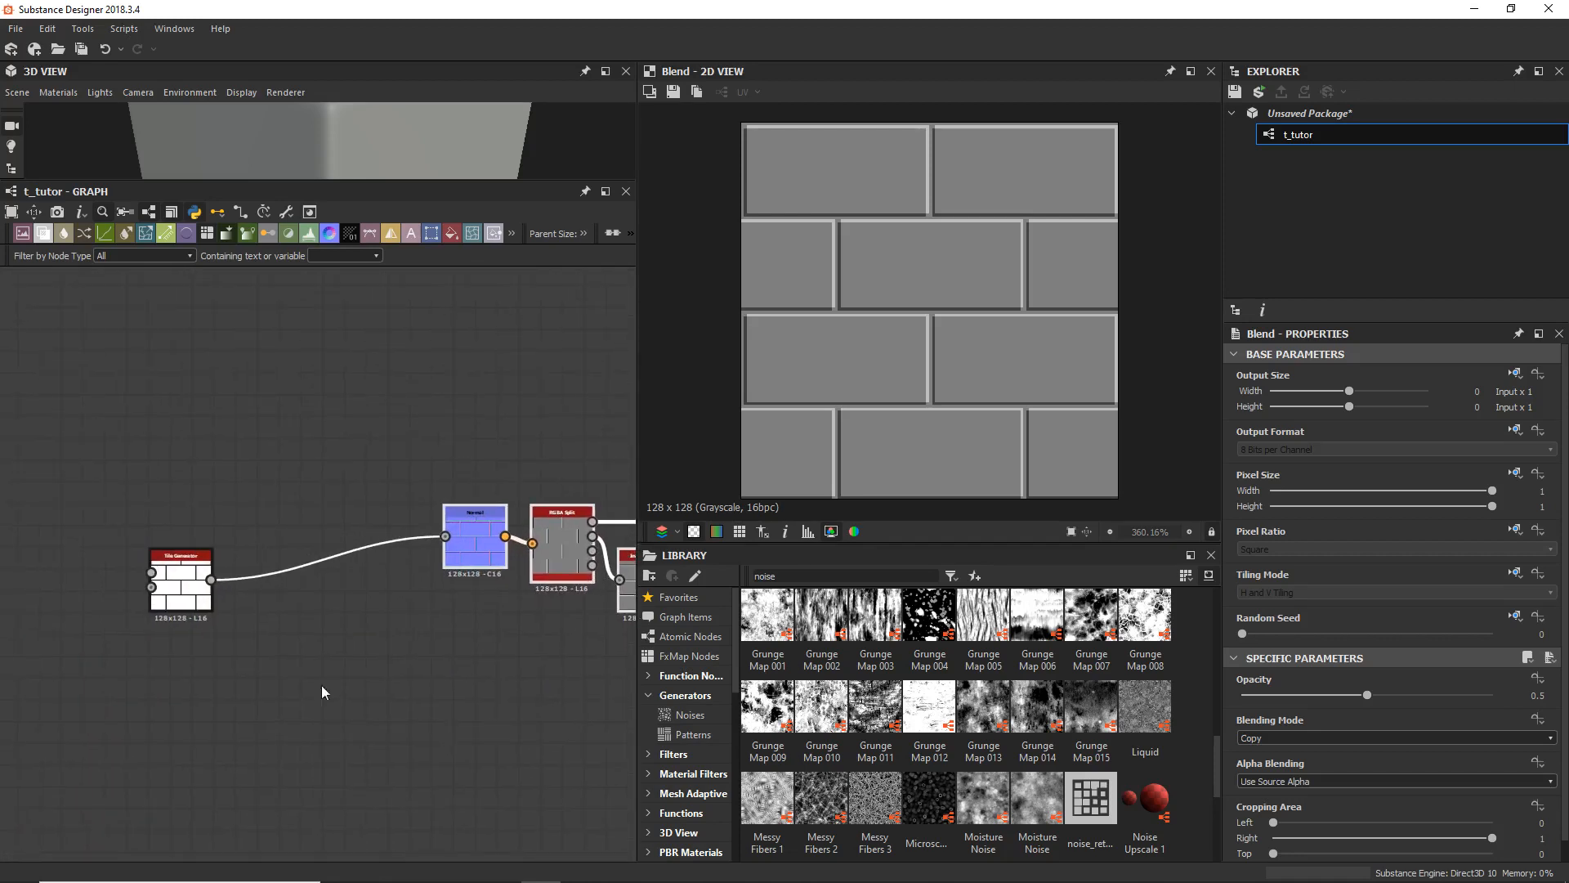
left_click_drag(190, 587, 189, 545)
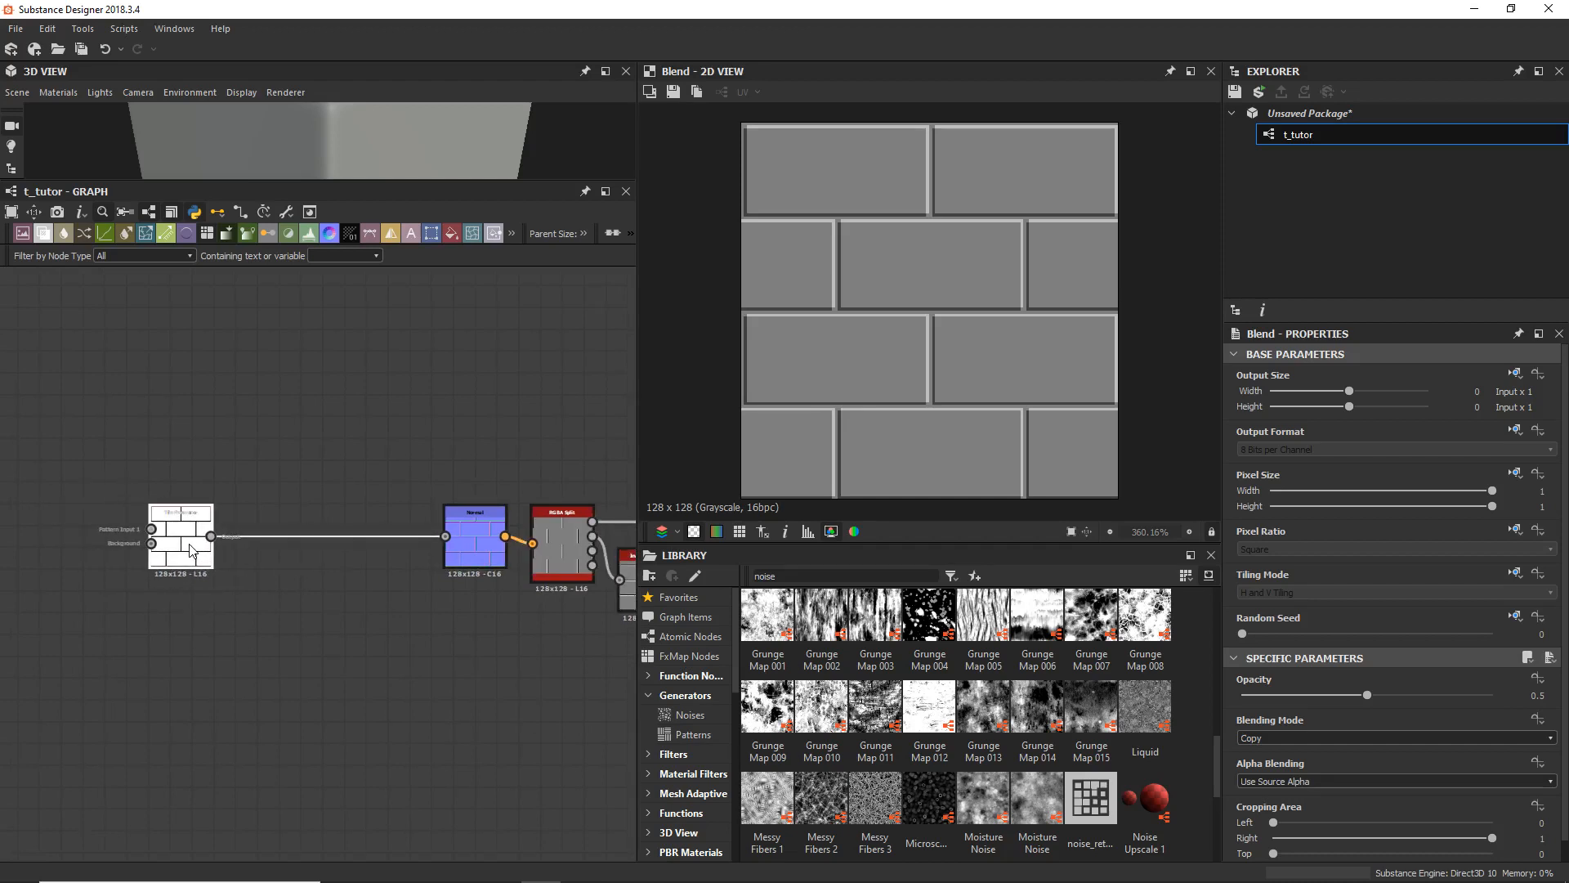
Step: Try a higher position Offset on the Tile Generator, undo it, and inspect the brick edges up close
left_click(190, 549)
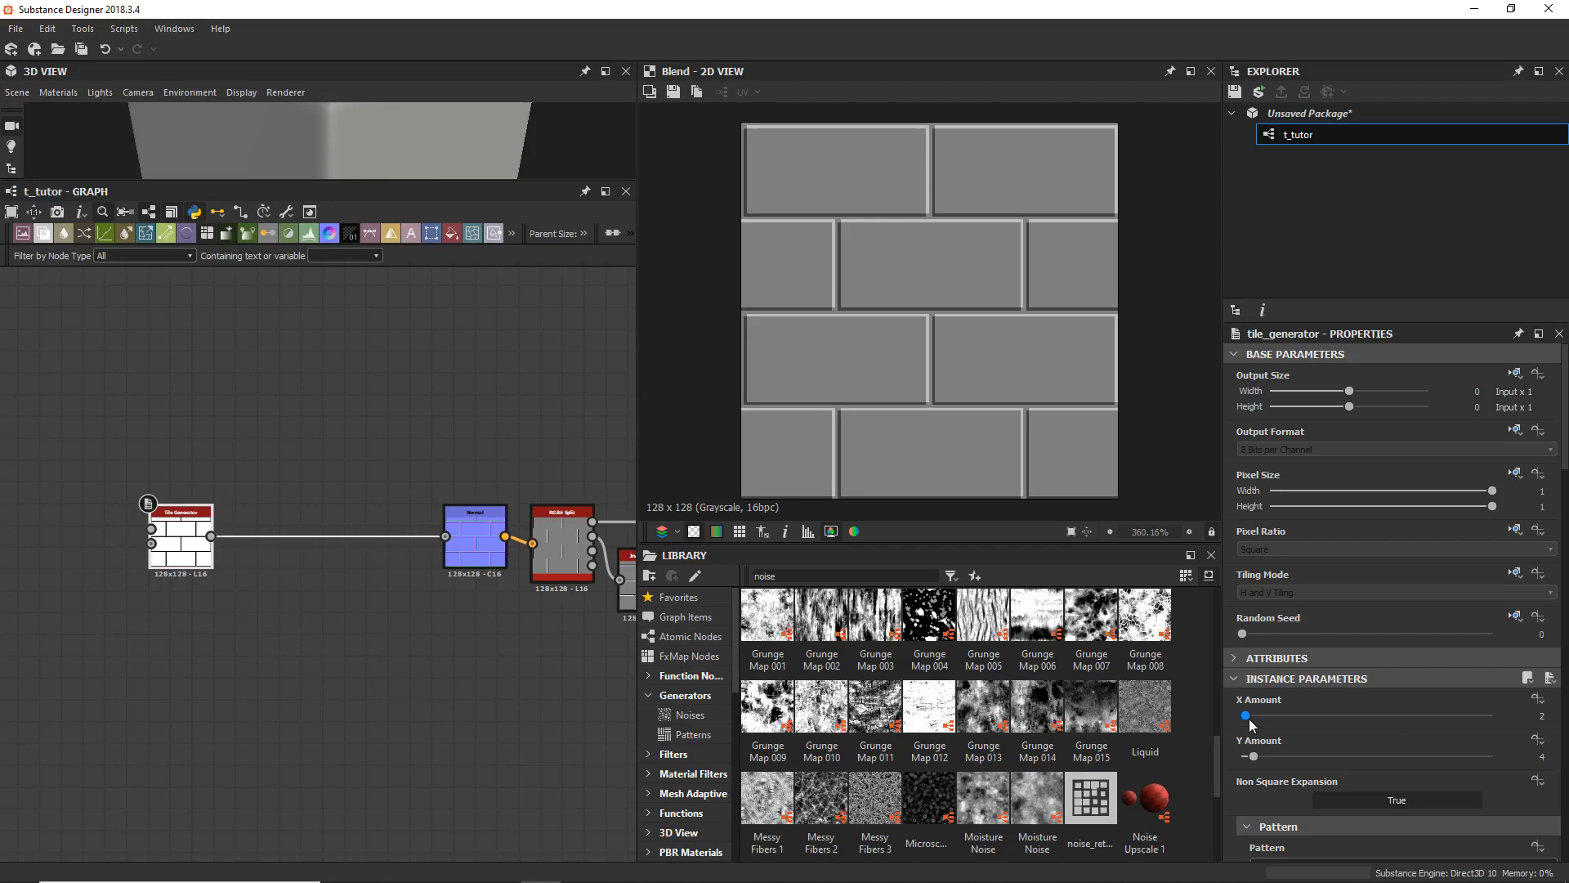
left_click_drag(1253, 721, 1255, 760)
scroll(1255, 749, "down", 10)
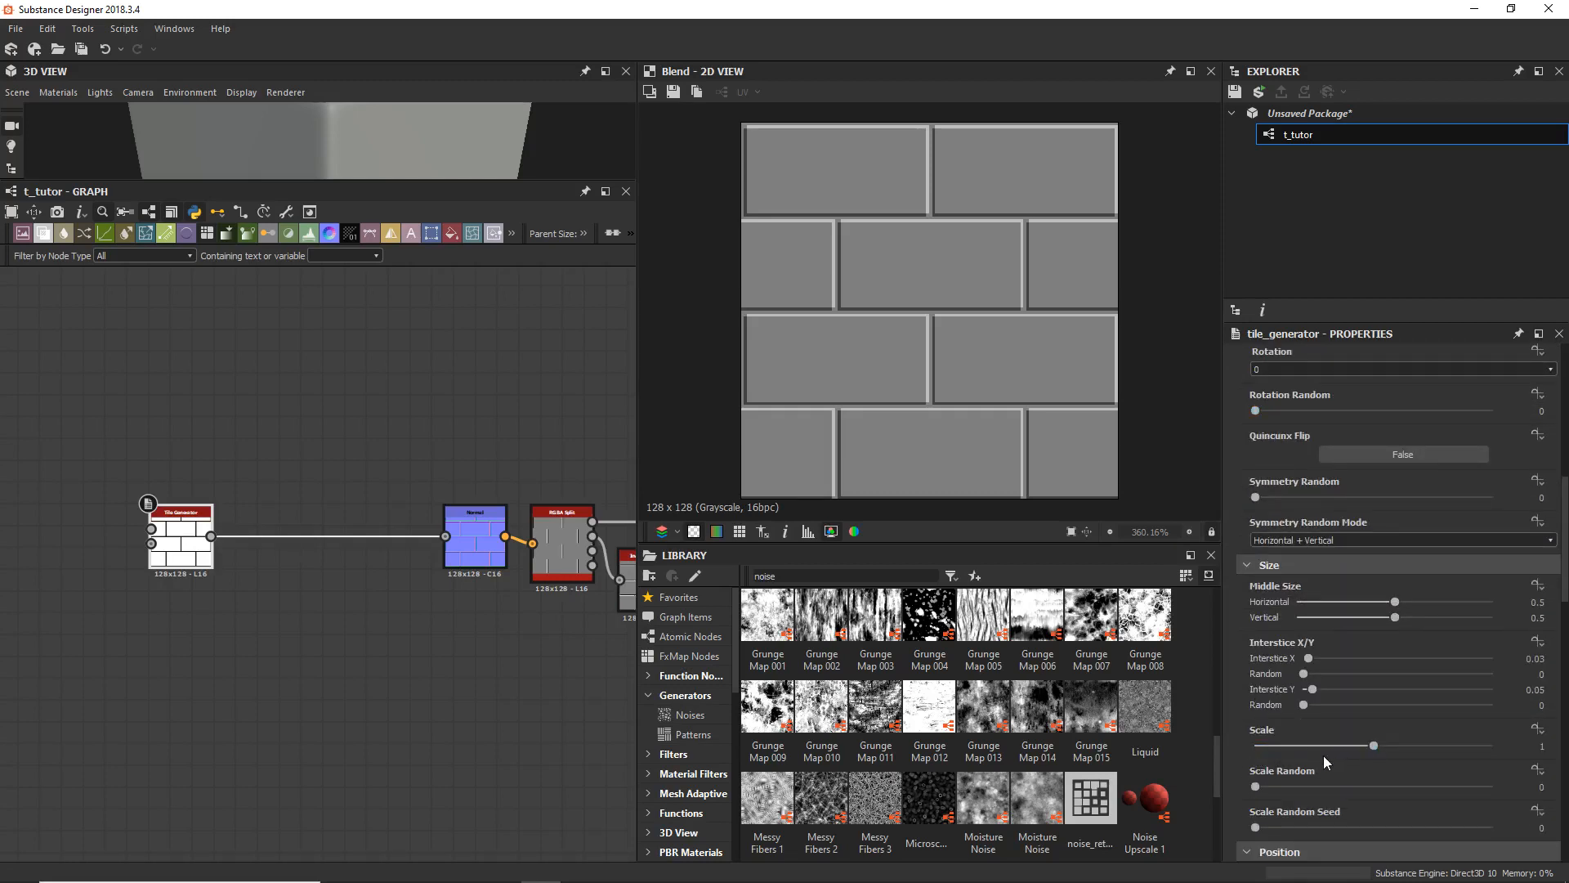
scroll(1323, 755, "down", 5)
left_click_drag(1375, 645, 1409, 655)
key("ctrl+z")
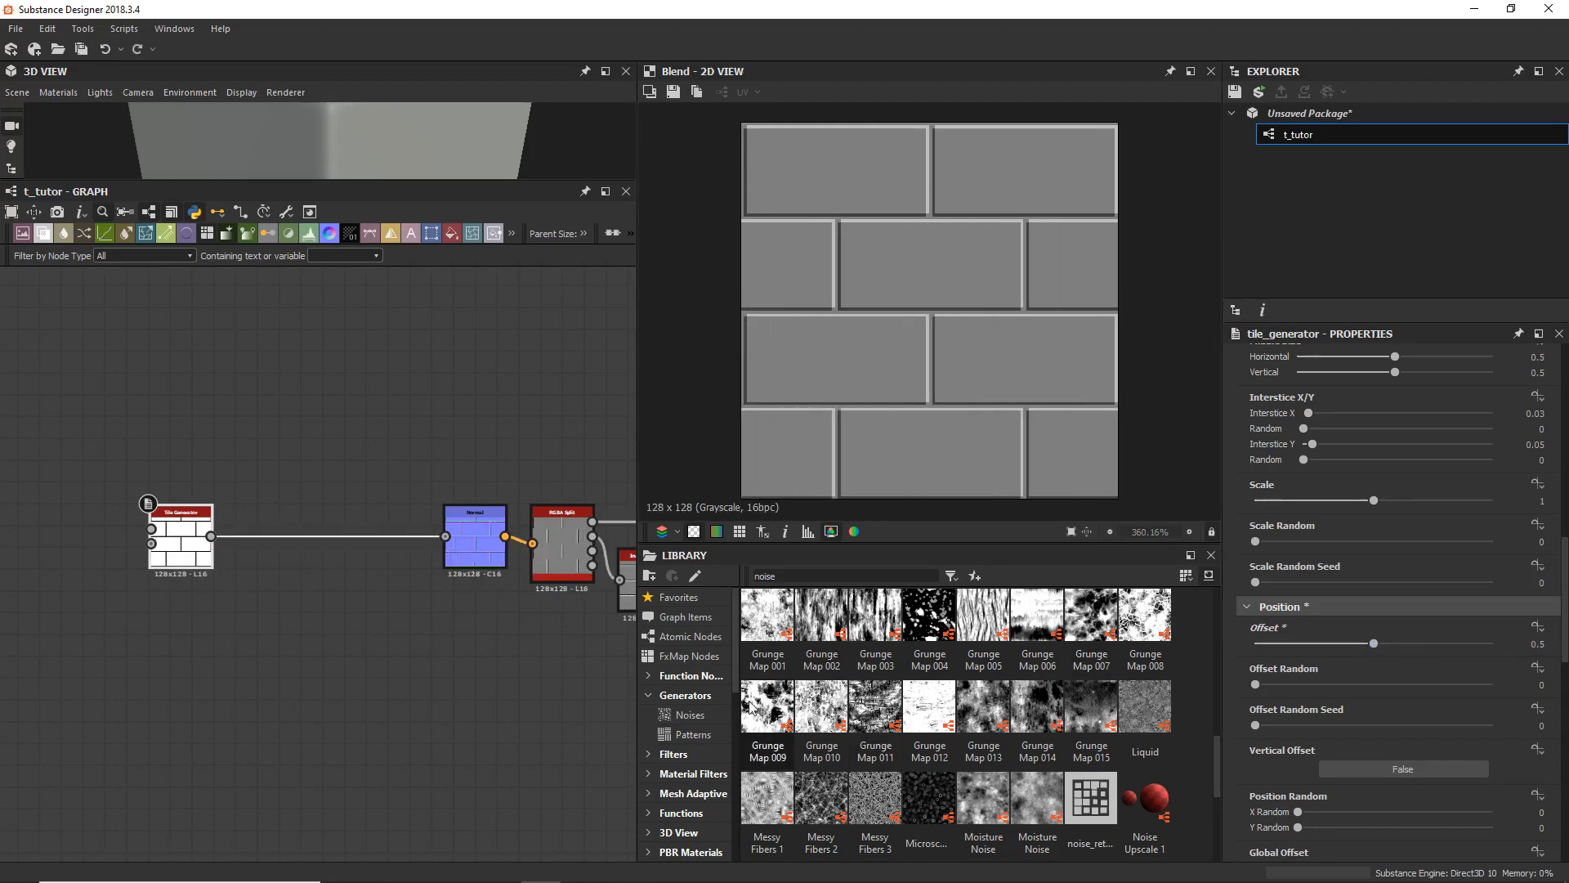
scroll(948, 384, "up", 5)
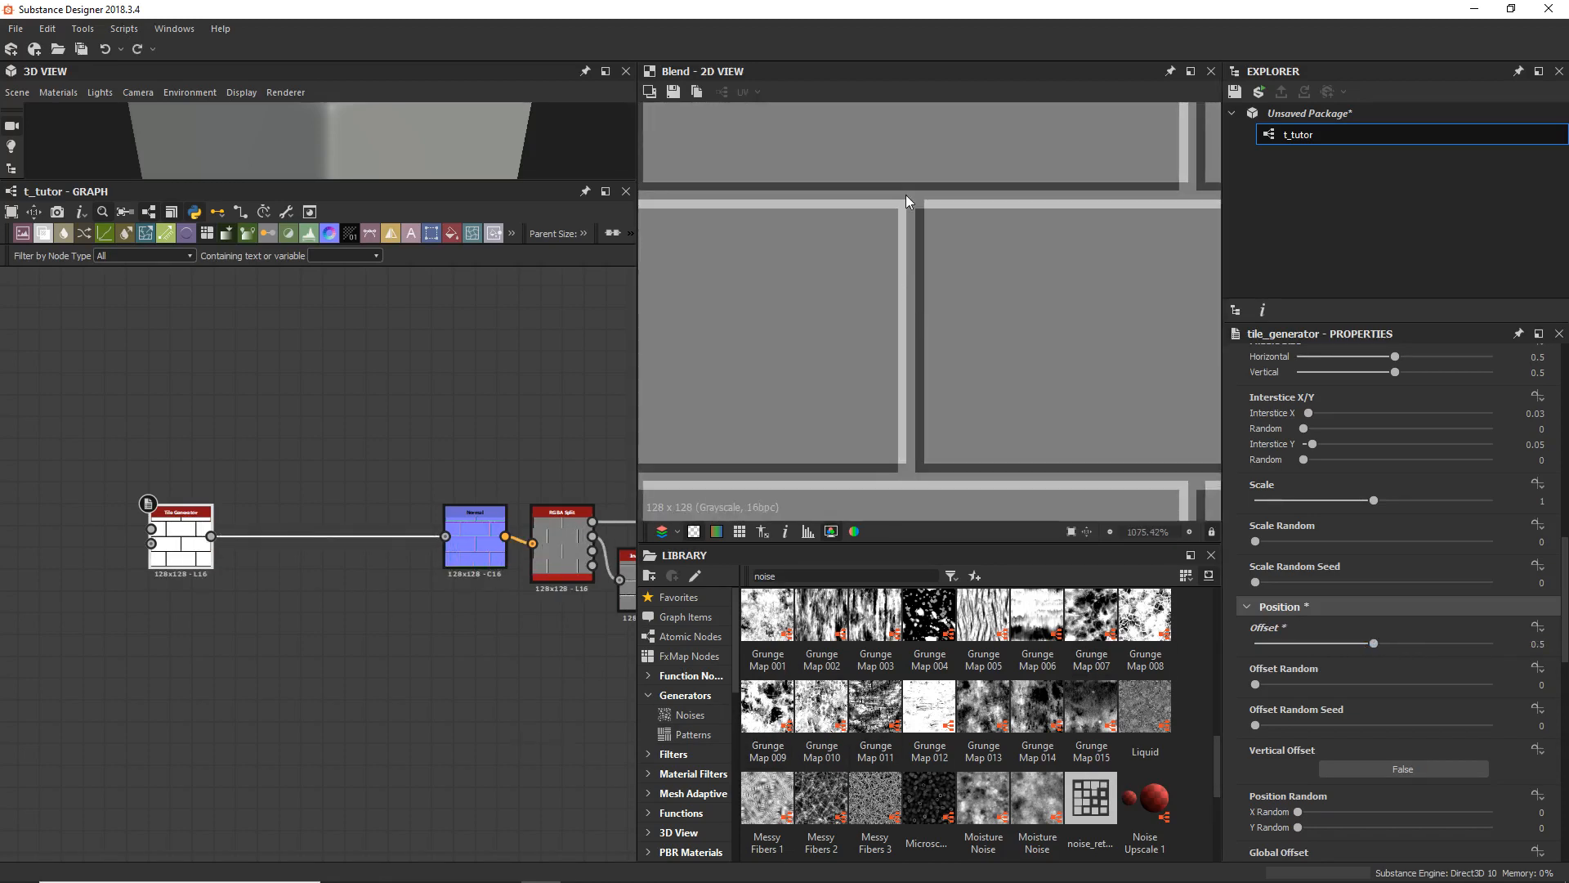
scroll(920, 270, "down", 7)
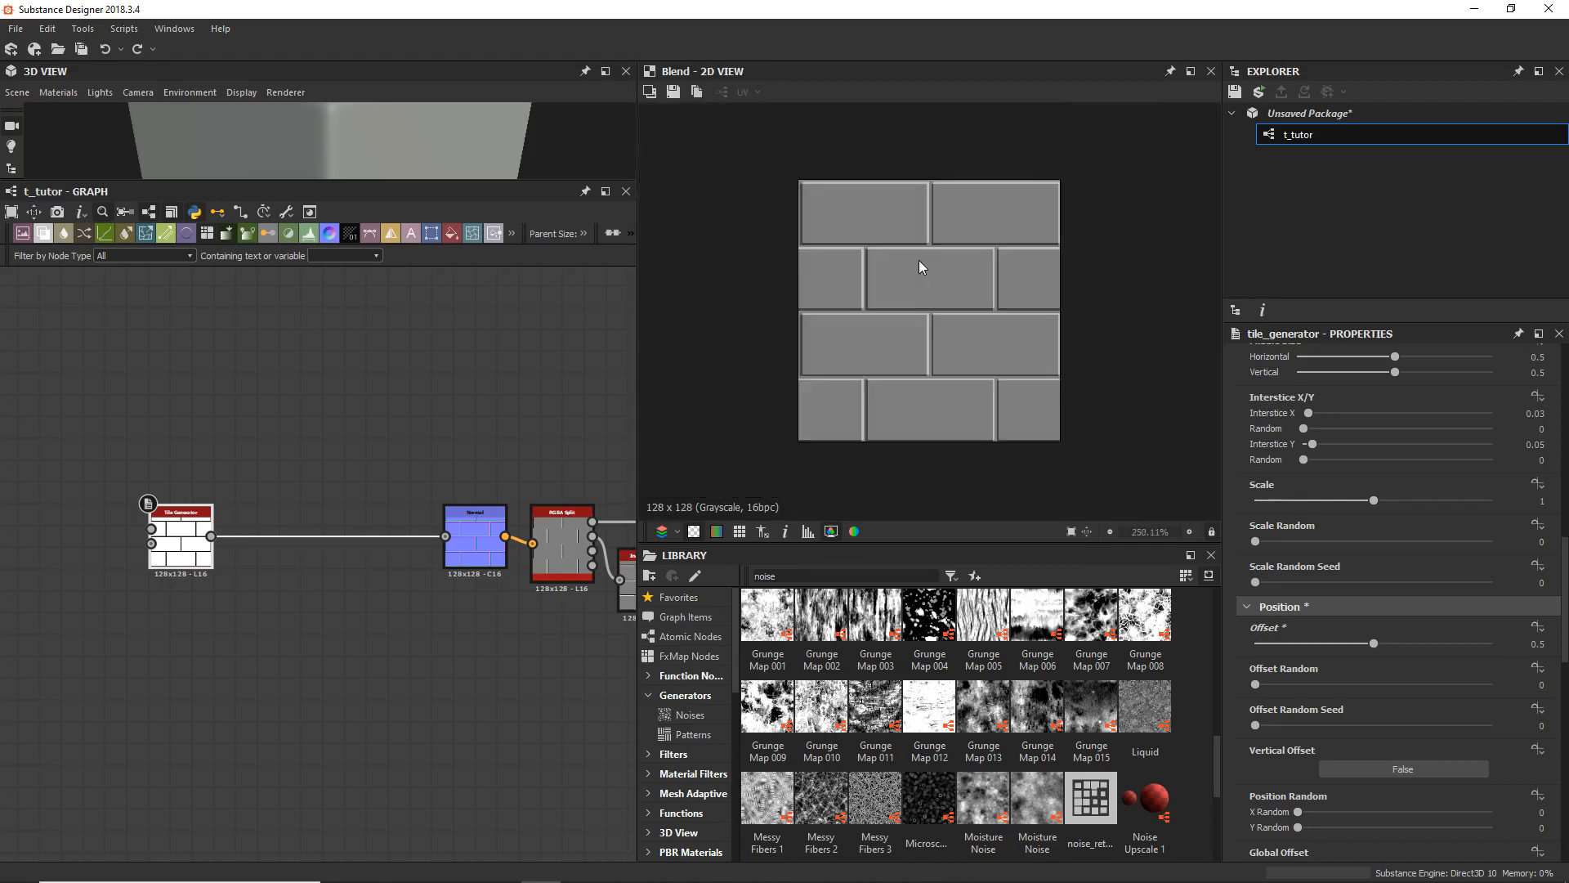
scroll(213, 568, "up", 3)
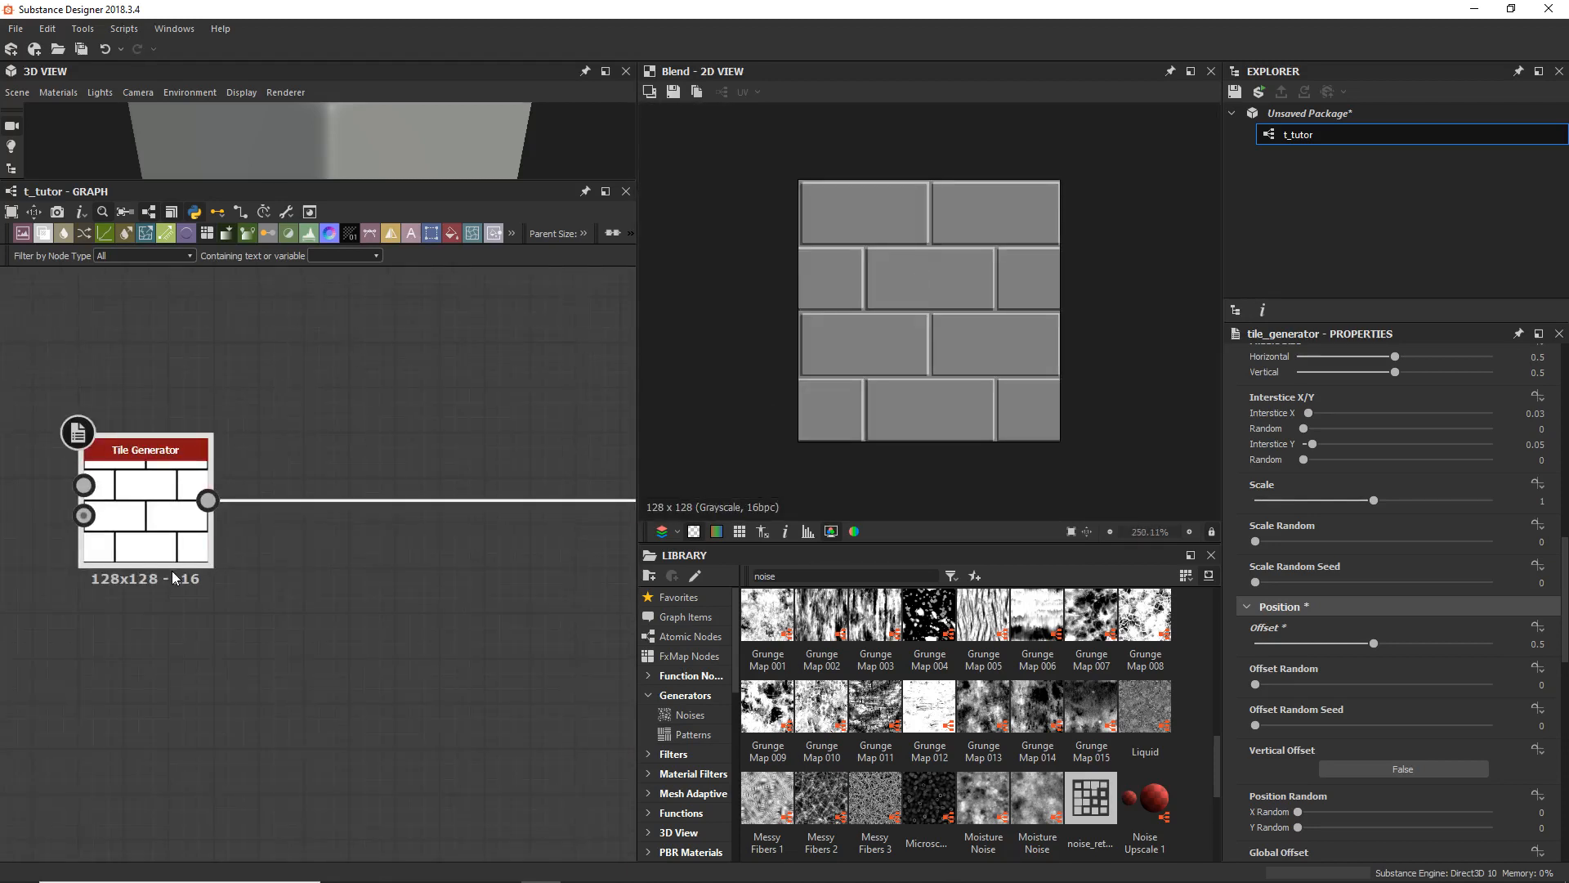
middle_click_drag(184, 560, 216, 351)
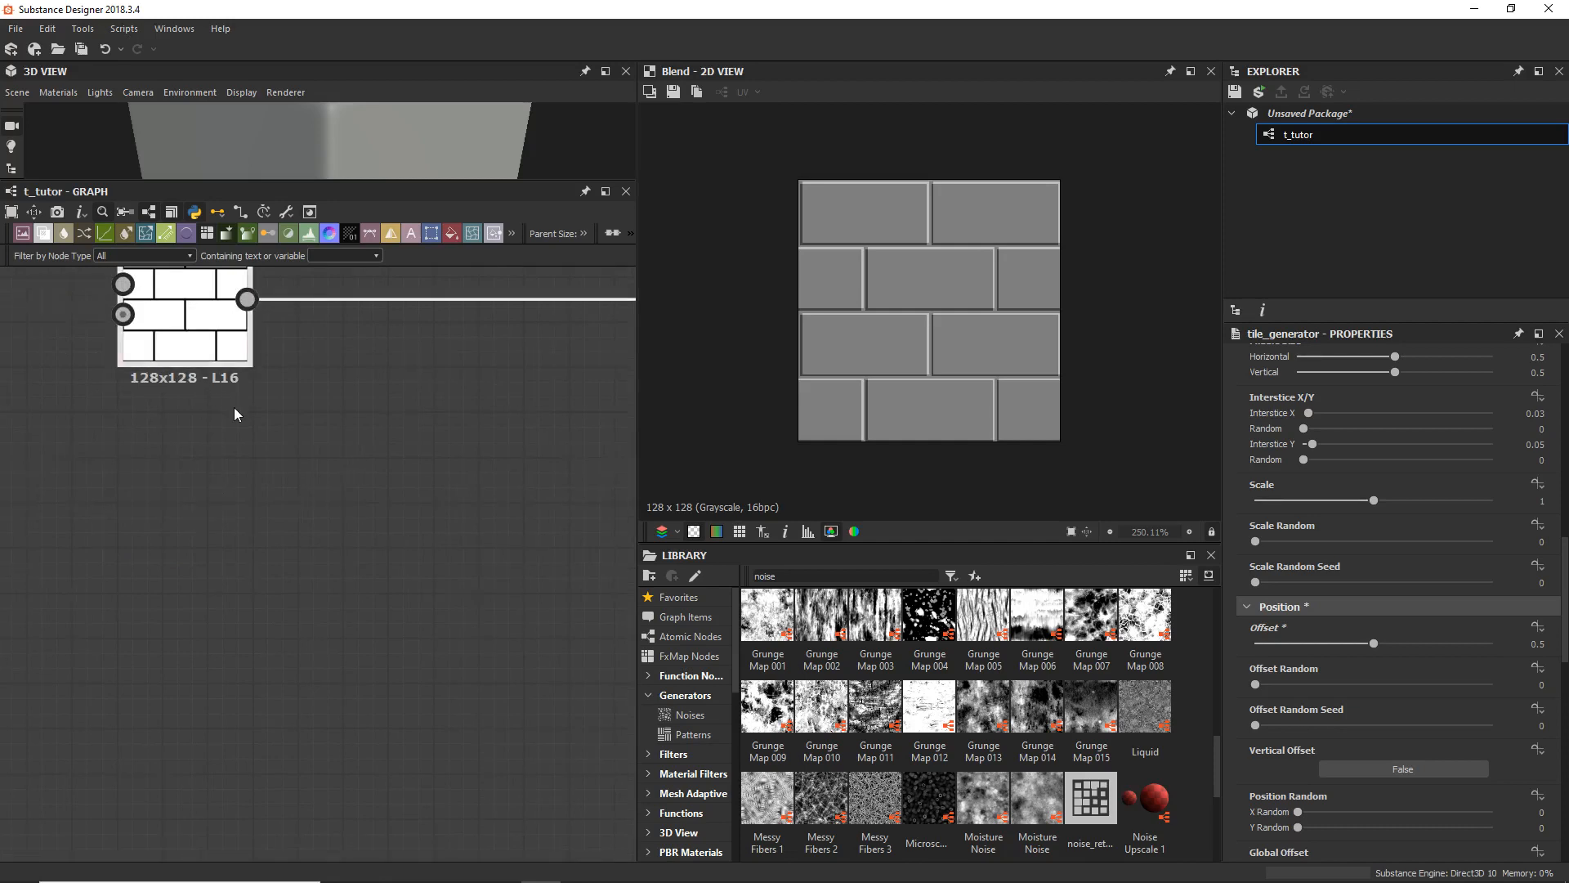
middle_click_drag(235, 414, 164, 456)
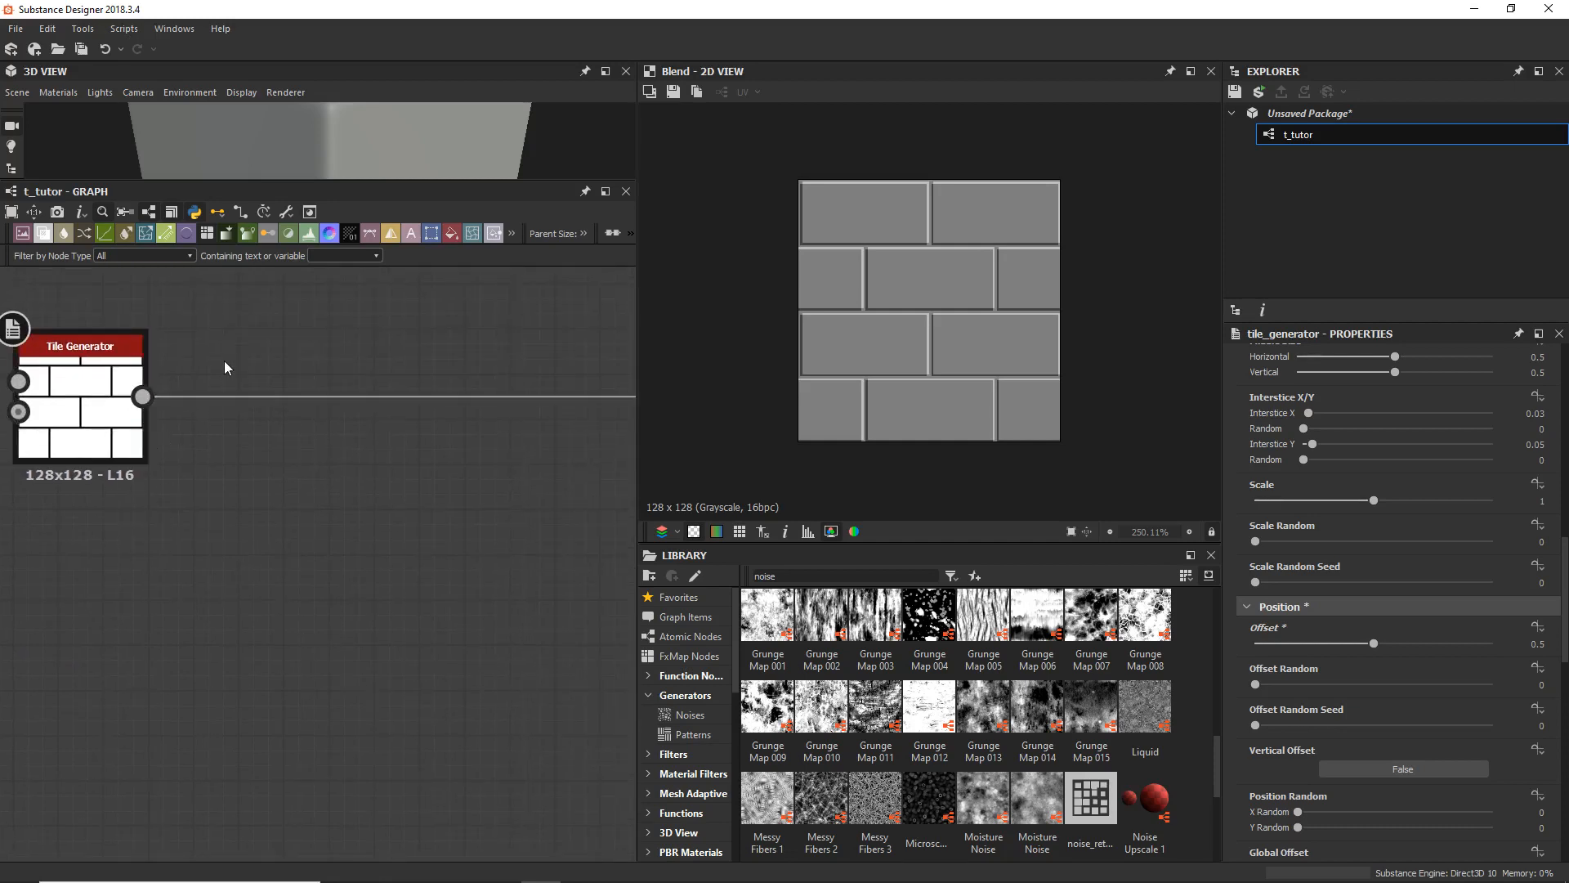
key("space")
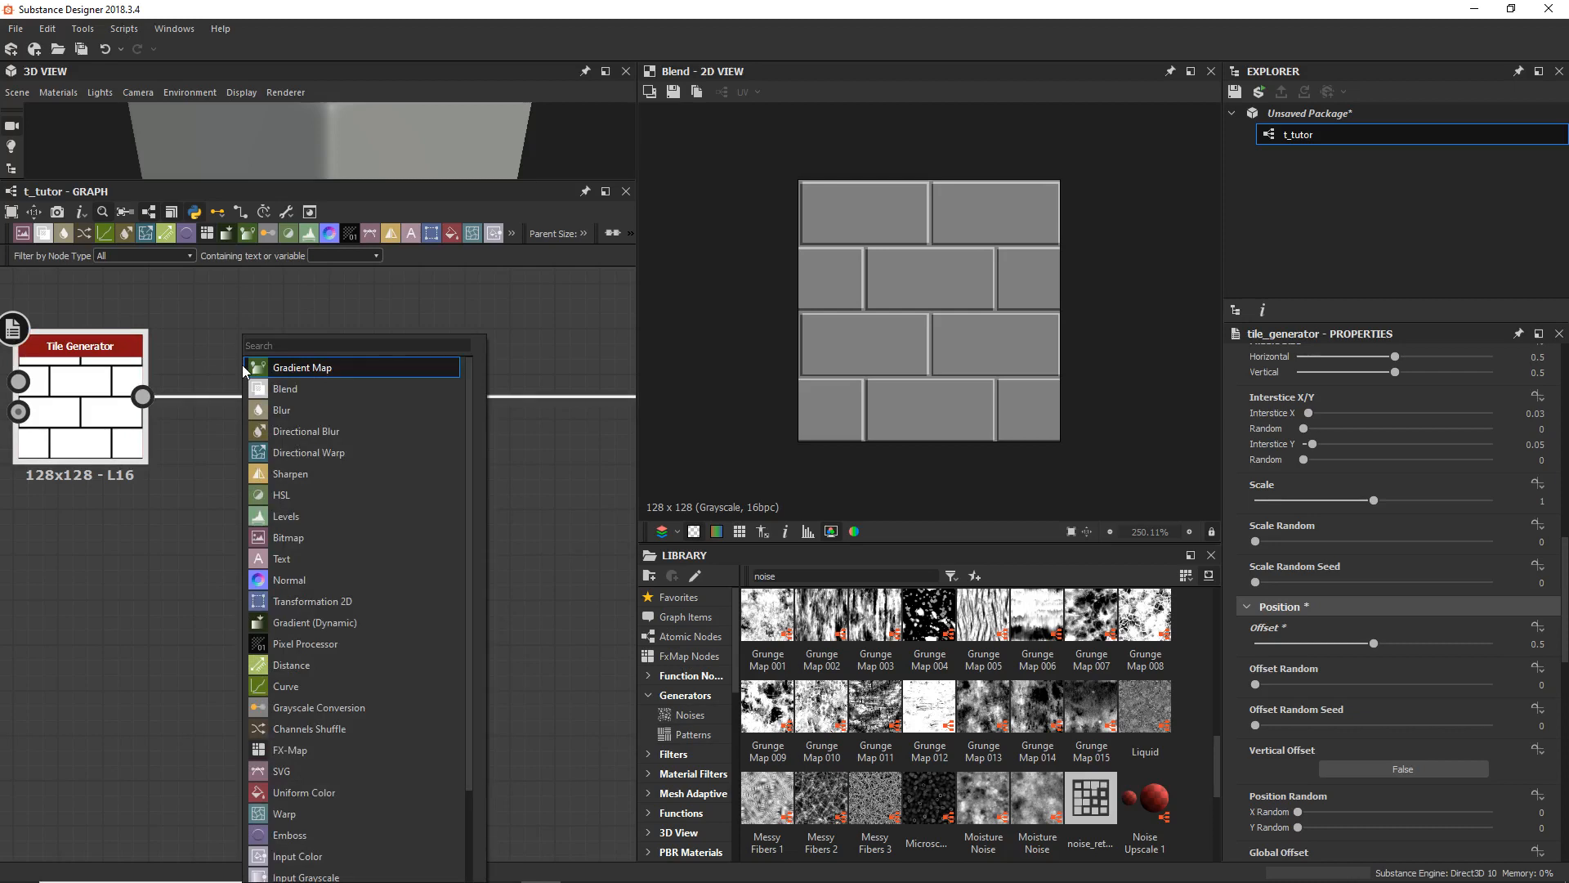
type("blu")
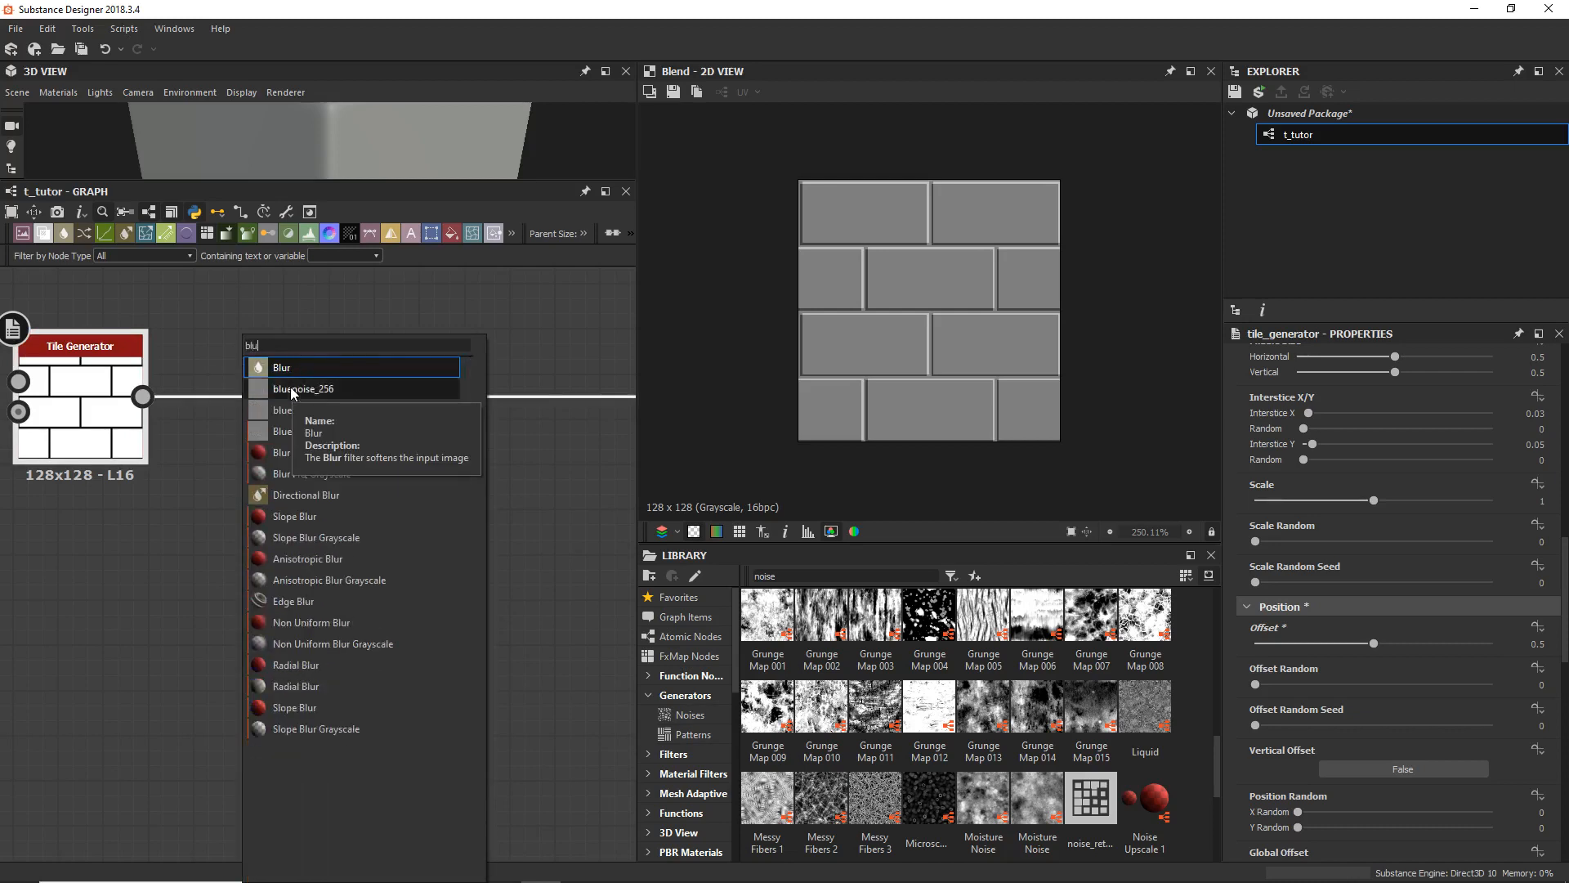
left_click(278, 367)
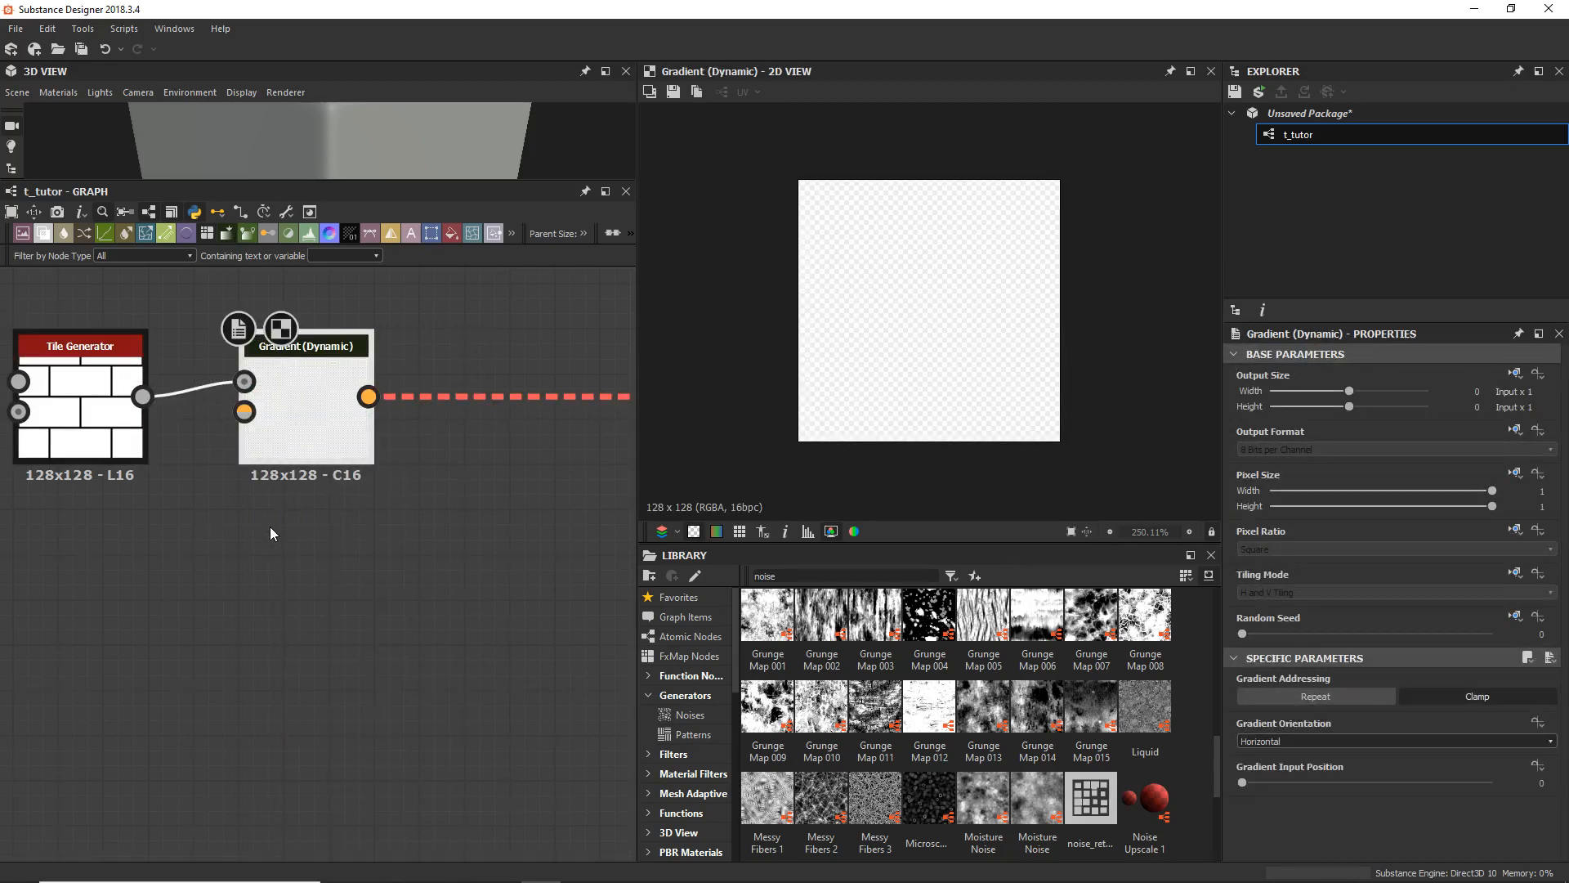
key("ctrl+z")
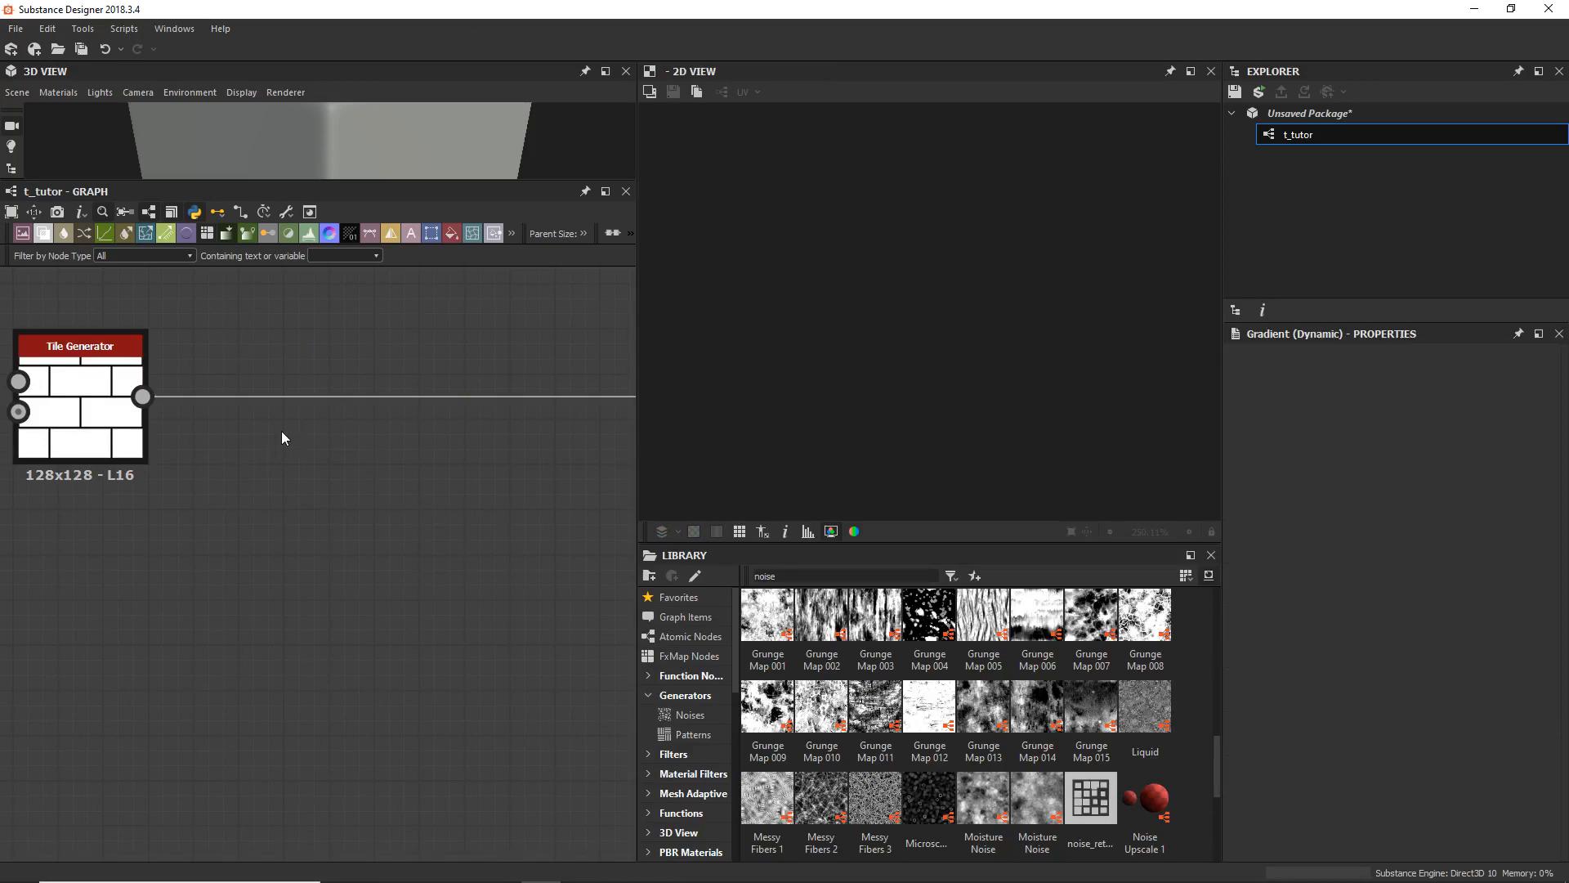
Step: Add a Blur HQ Grayscale node above the Tile Generator's connection and feed it with the Tile Generator's output
key("space")
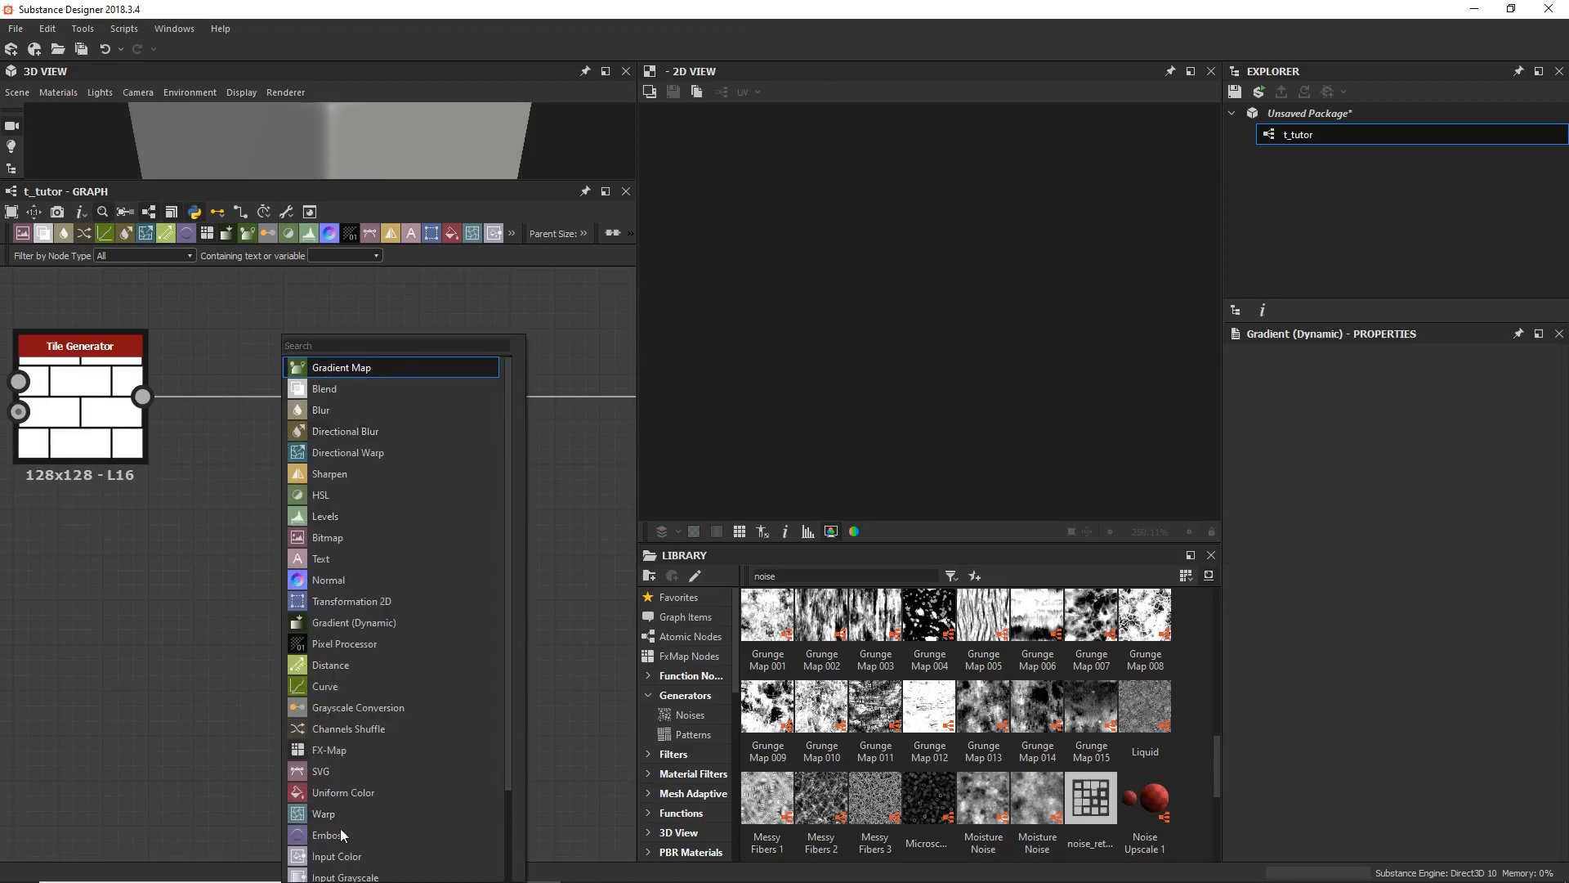
scroll(407, 610, "down", 2)
scroll(408, 611, "up", 2)
type("blur")
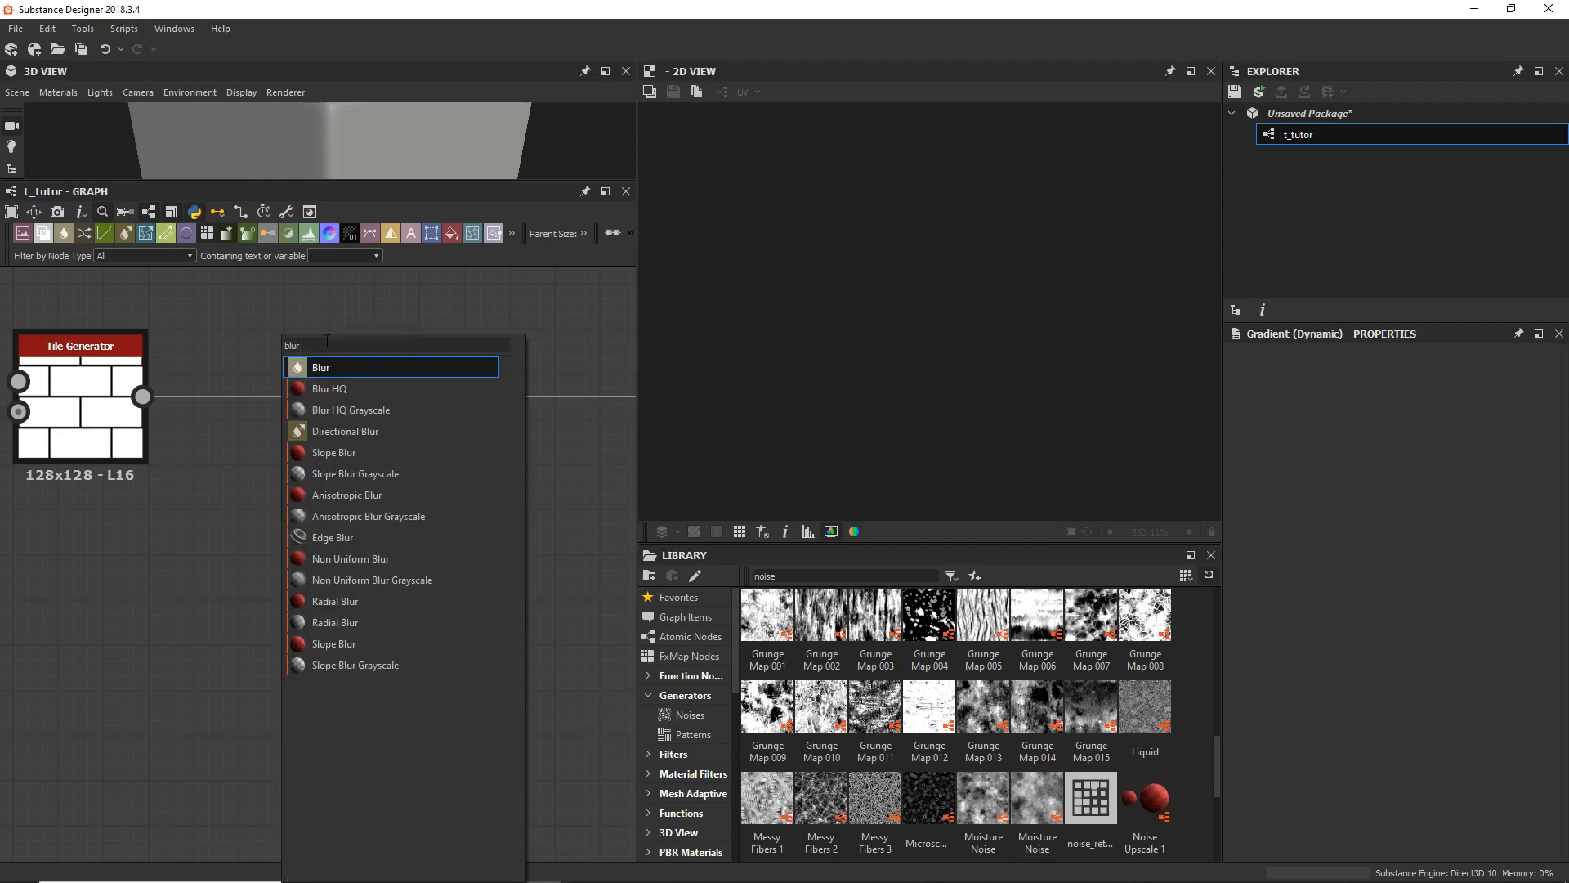
left_click(357, 415)
left_click_drag(301, 468, 381, 429)
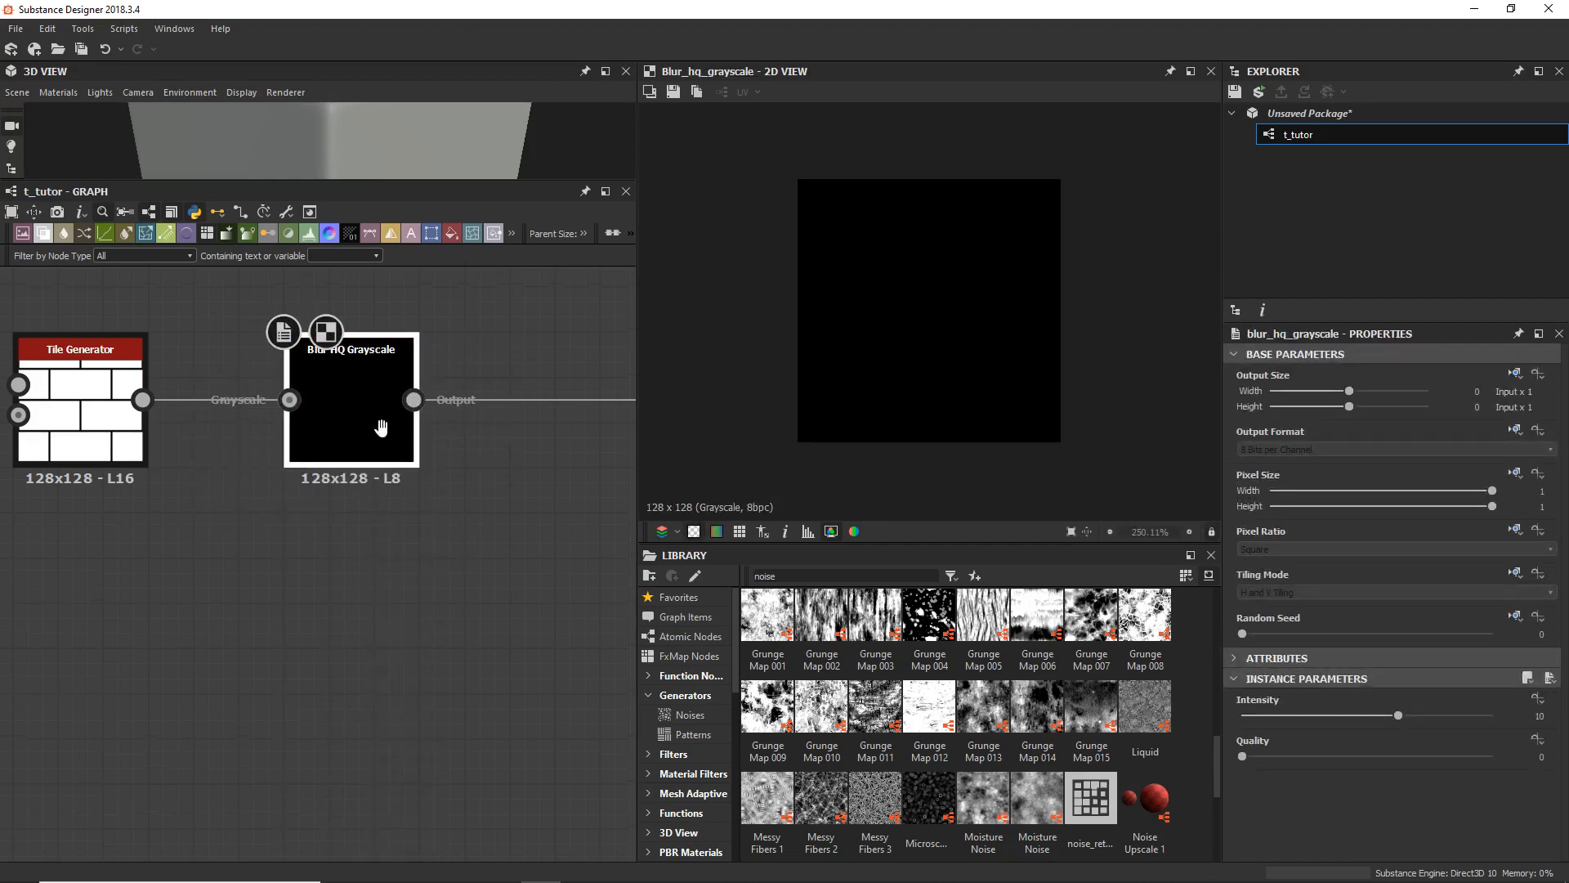
middle_click_drag(381, 431, 381, 538)
left_click_drag(142, 504, 353, 406)
scroll(972, 360, "up", 2)
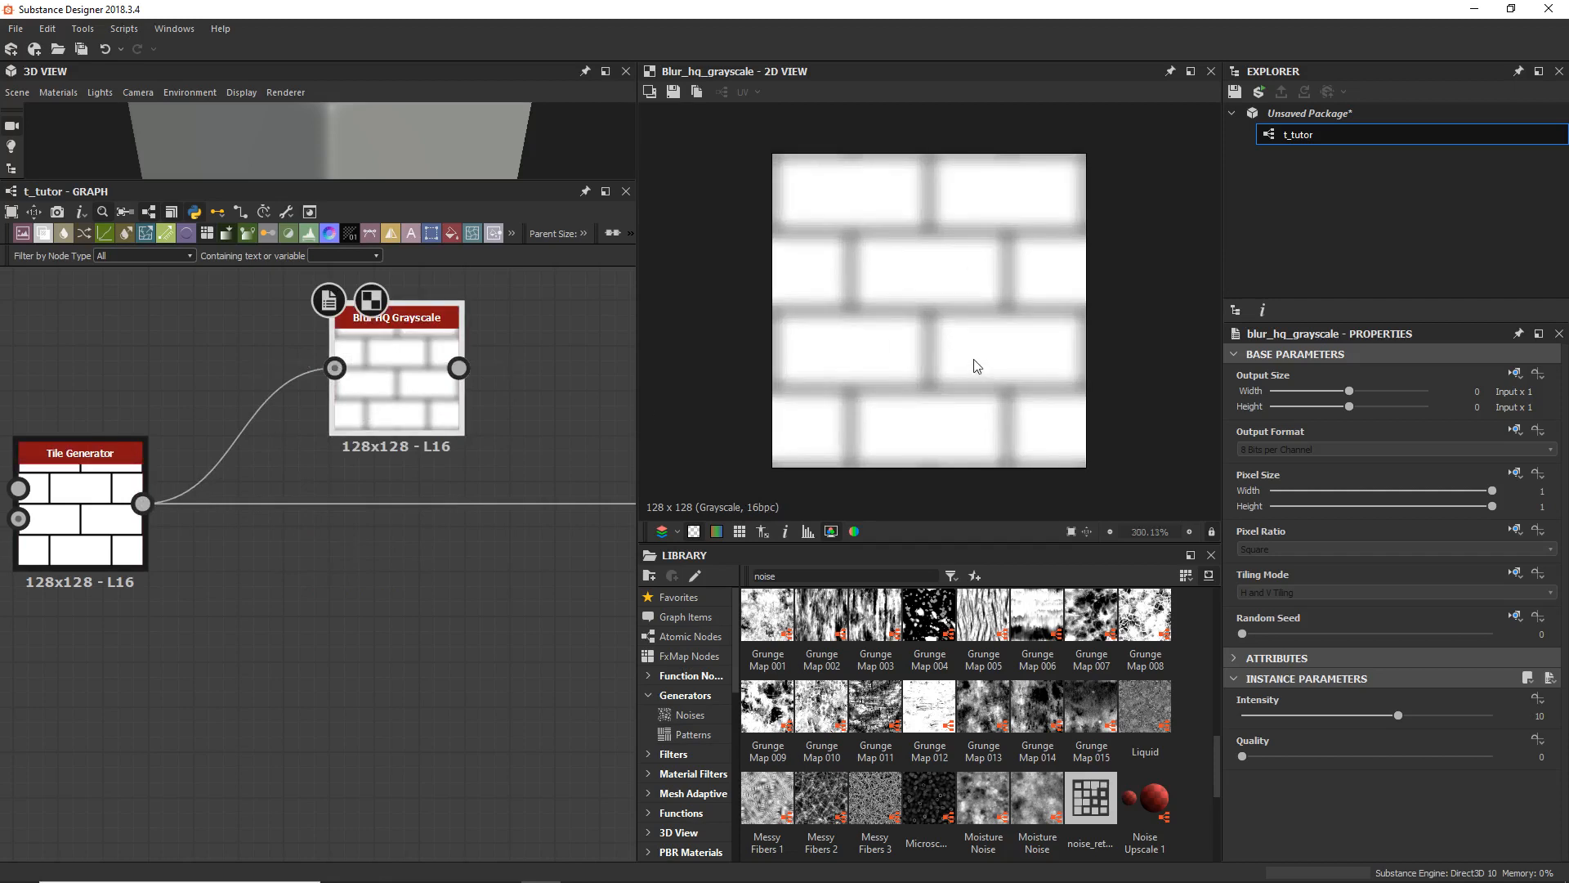
Step: Connect the Blur HQ Grayscale output to the Normal node's input and show the Blend node in the 2D view
middle_click_drag(505, 448, 406, 522)
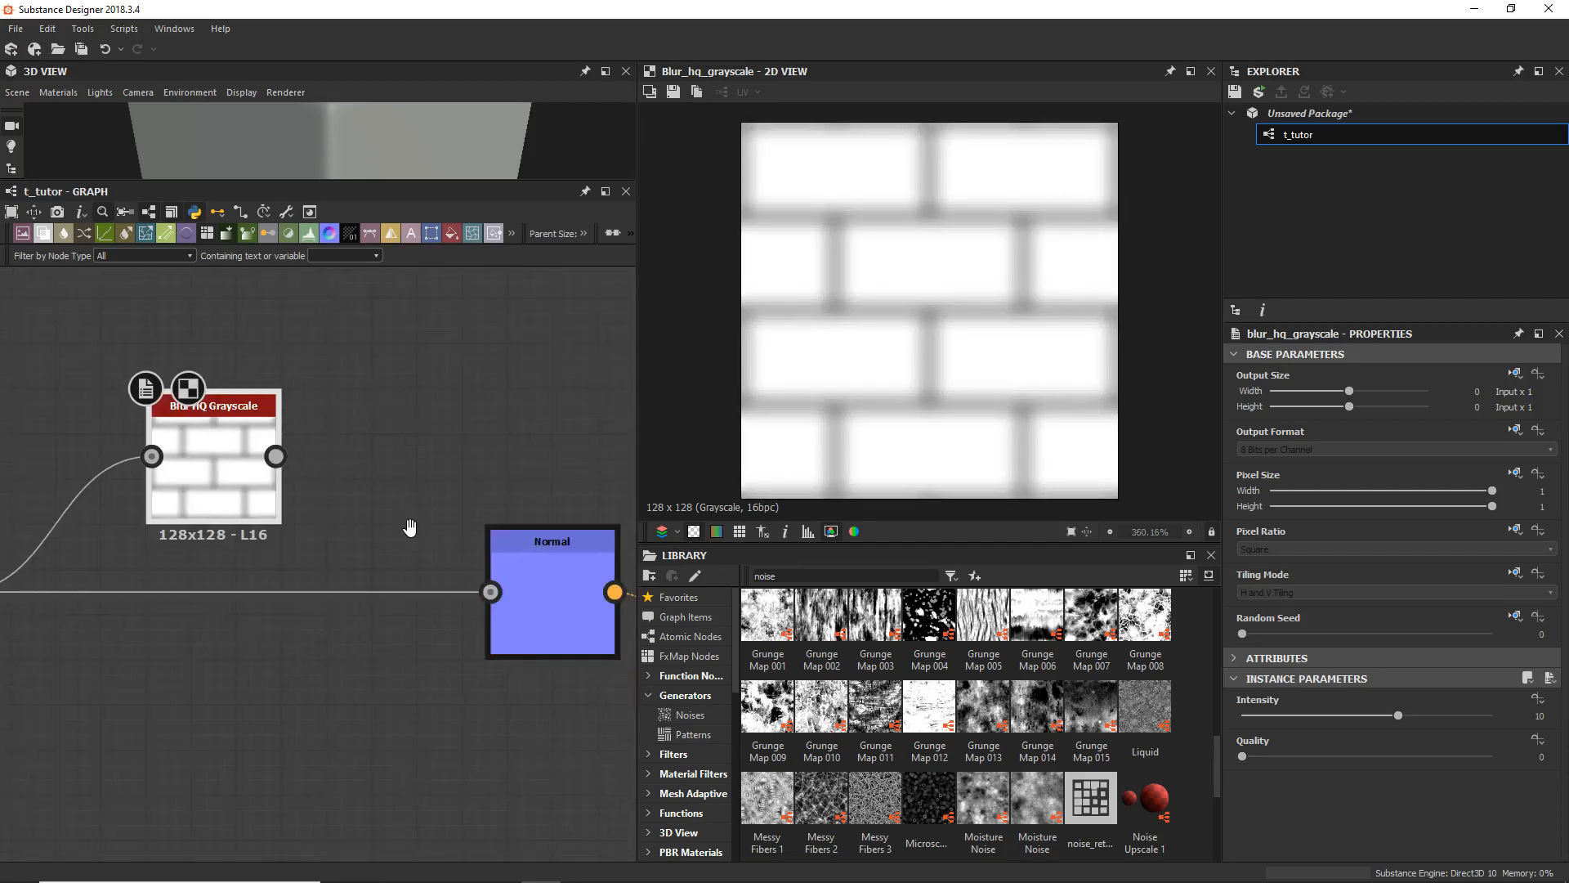
left_click_drag(280, 455, 493, 592)
middle_click_drag(512, 690, 14, 617)
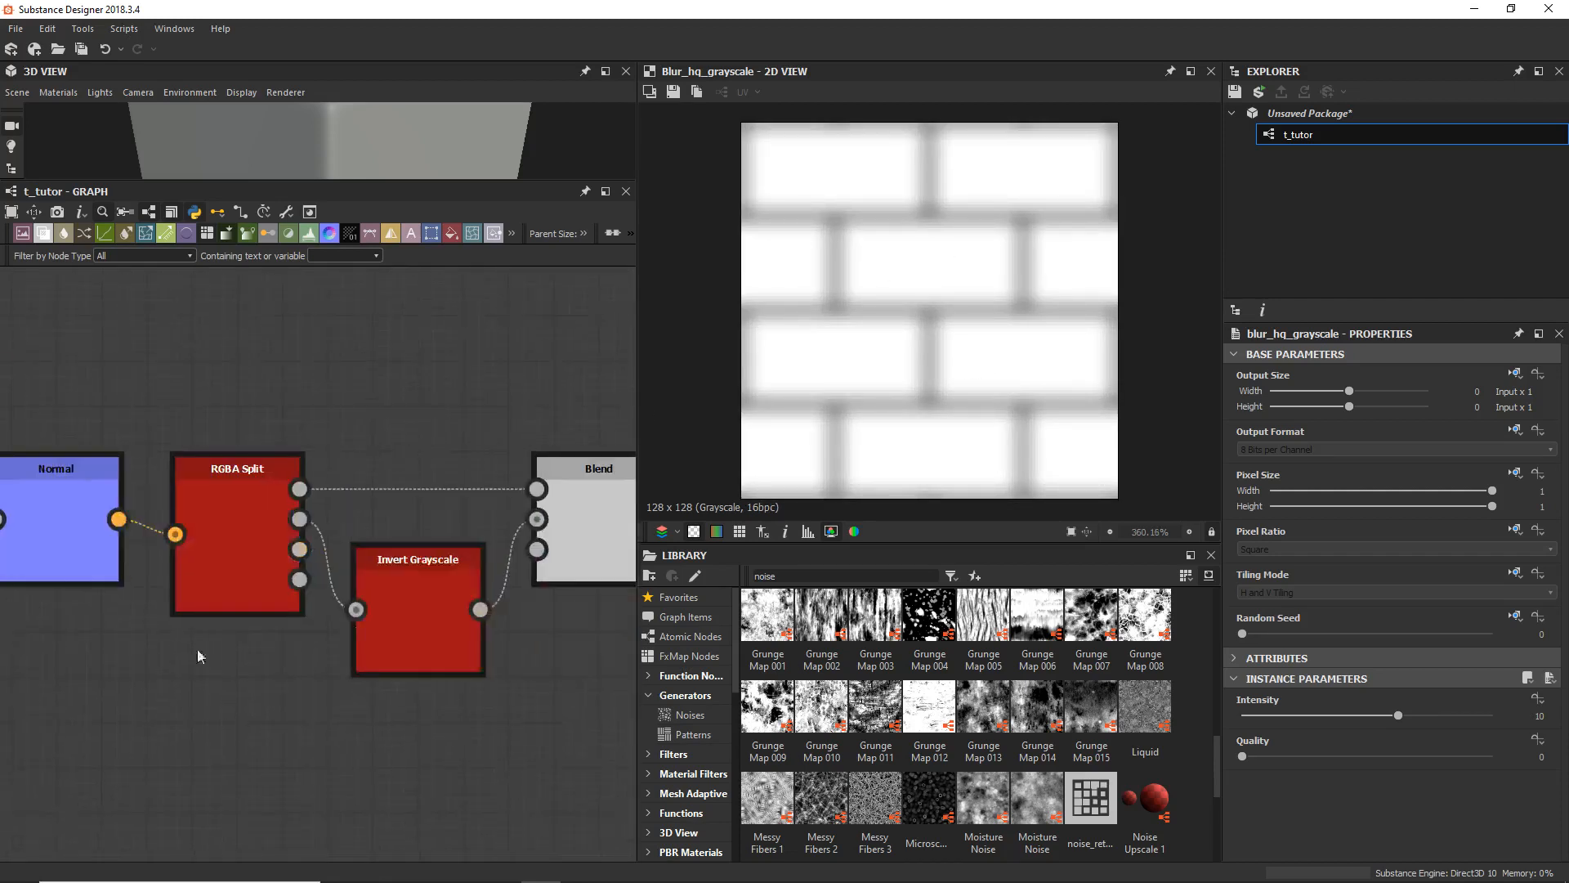
double_click(575, 577)
middle_click_drag(575, 577, 355, 582)
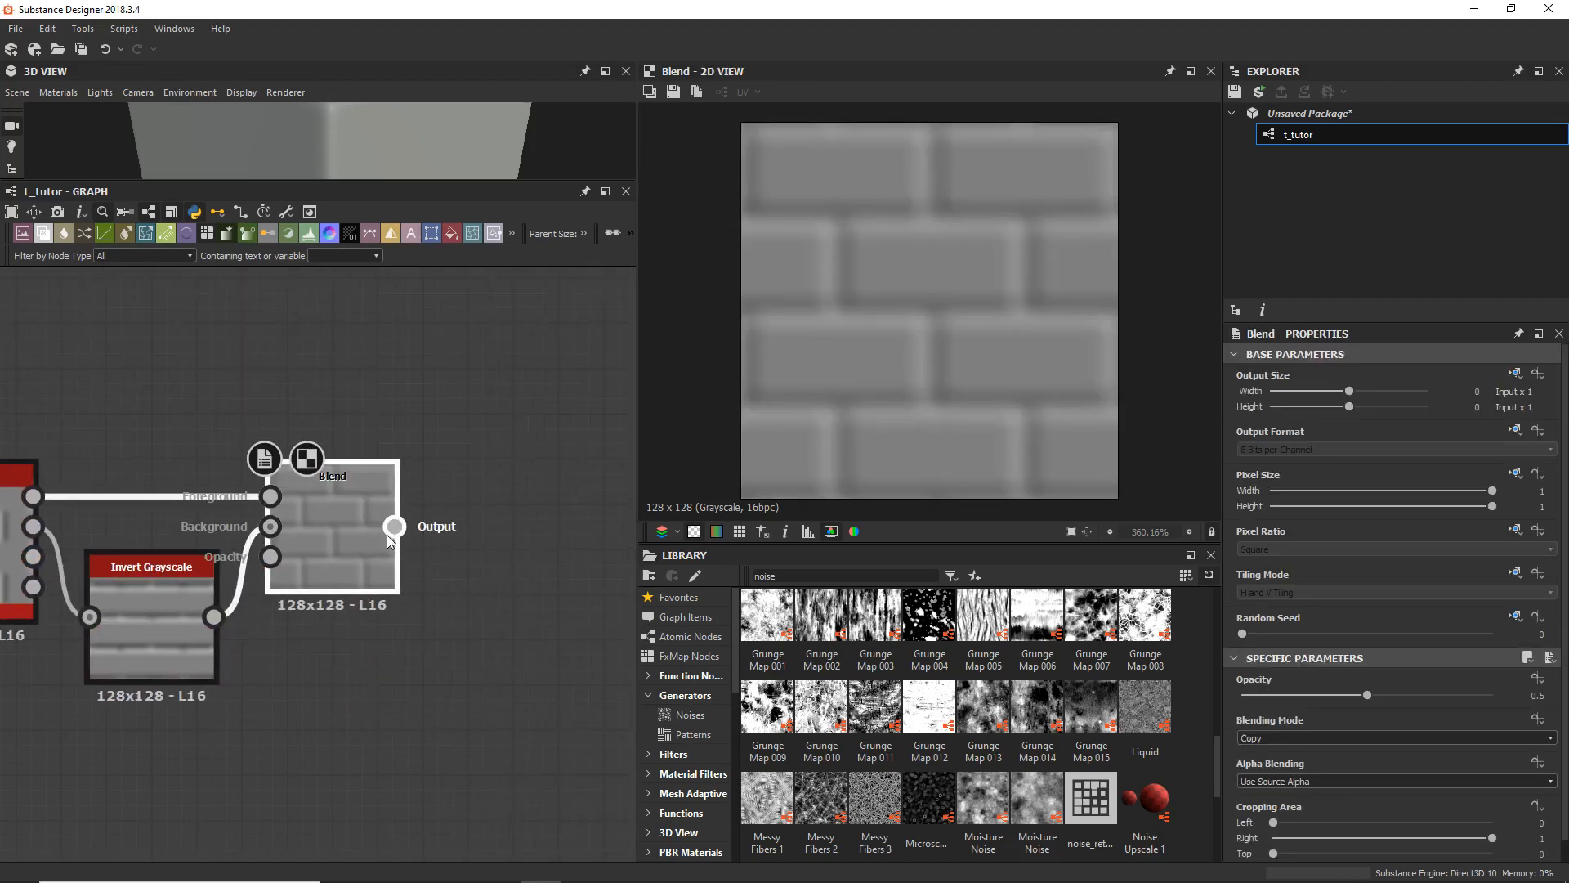
Step: Add an Auto Levels node fed by the Blend node's output
left_click_drag(394, 527, 485, 505)
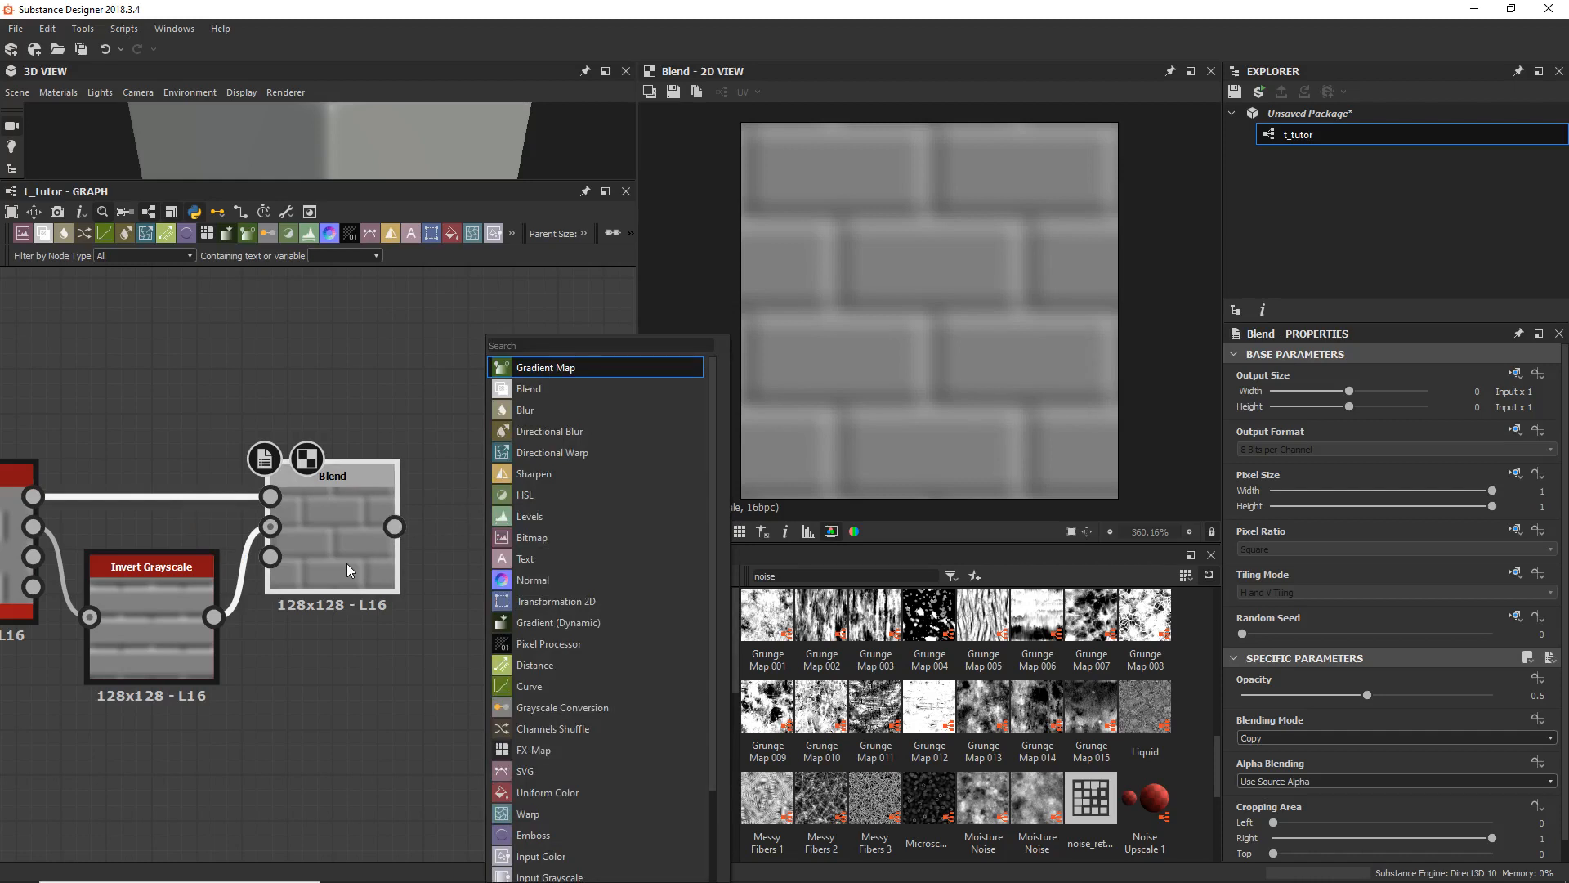
type("leve")
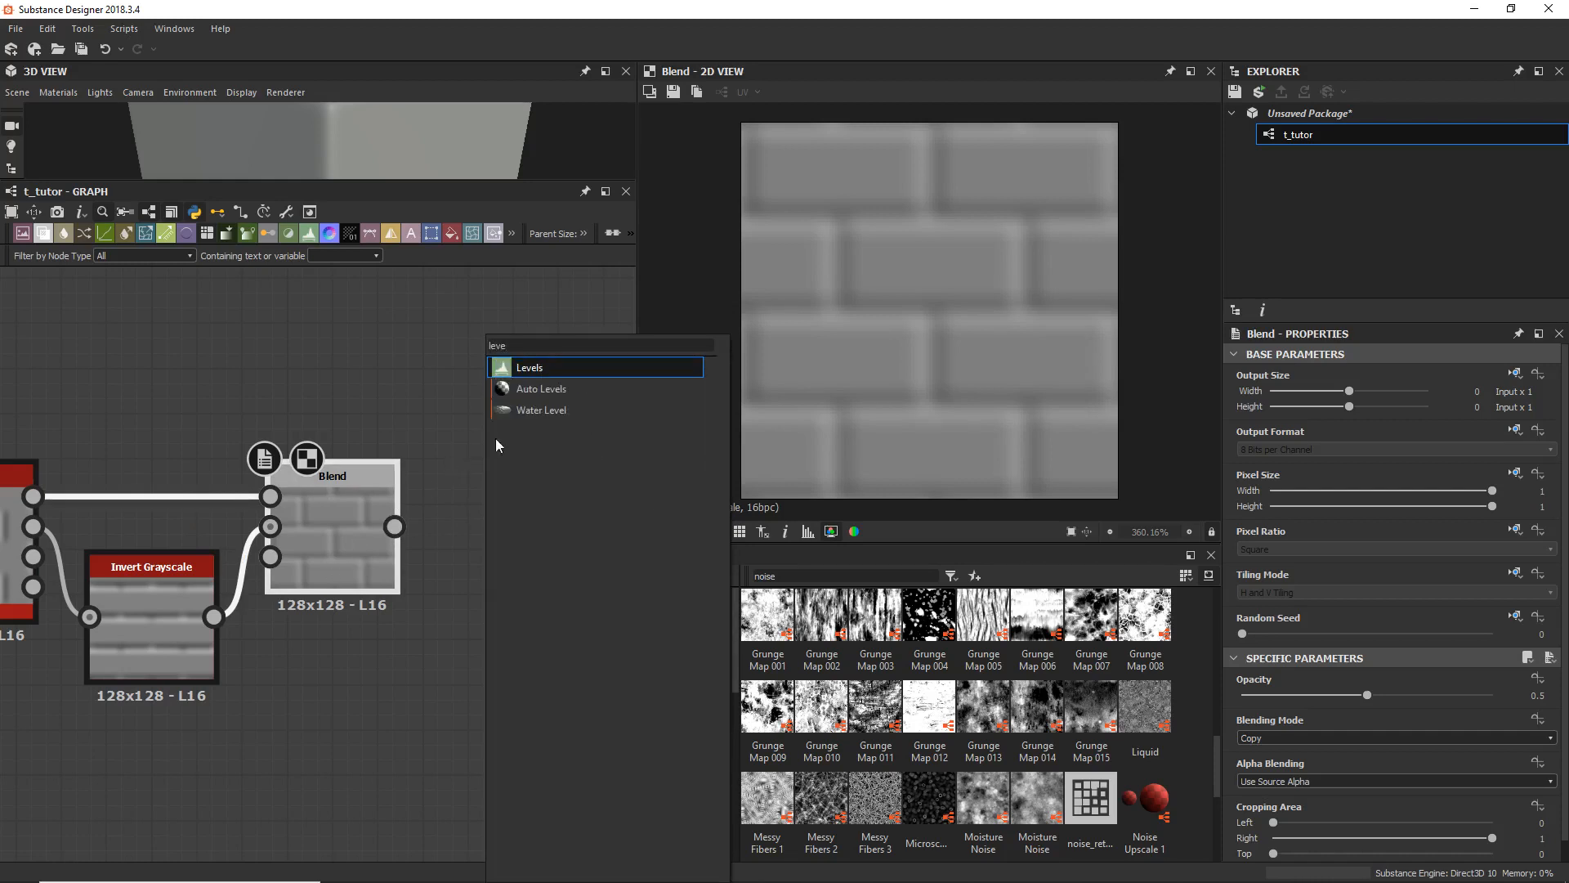
left_click(548, 389)
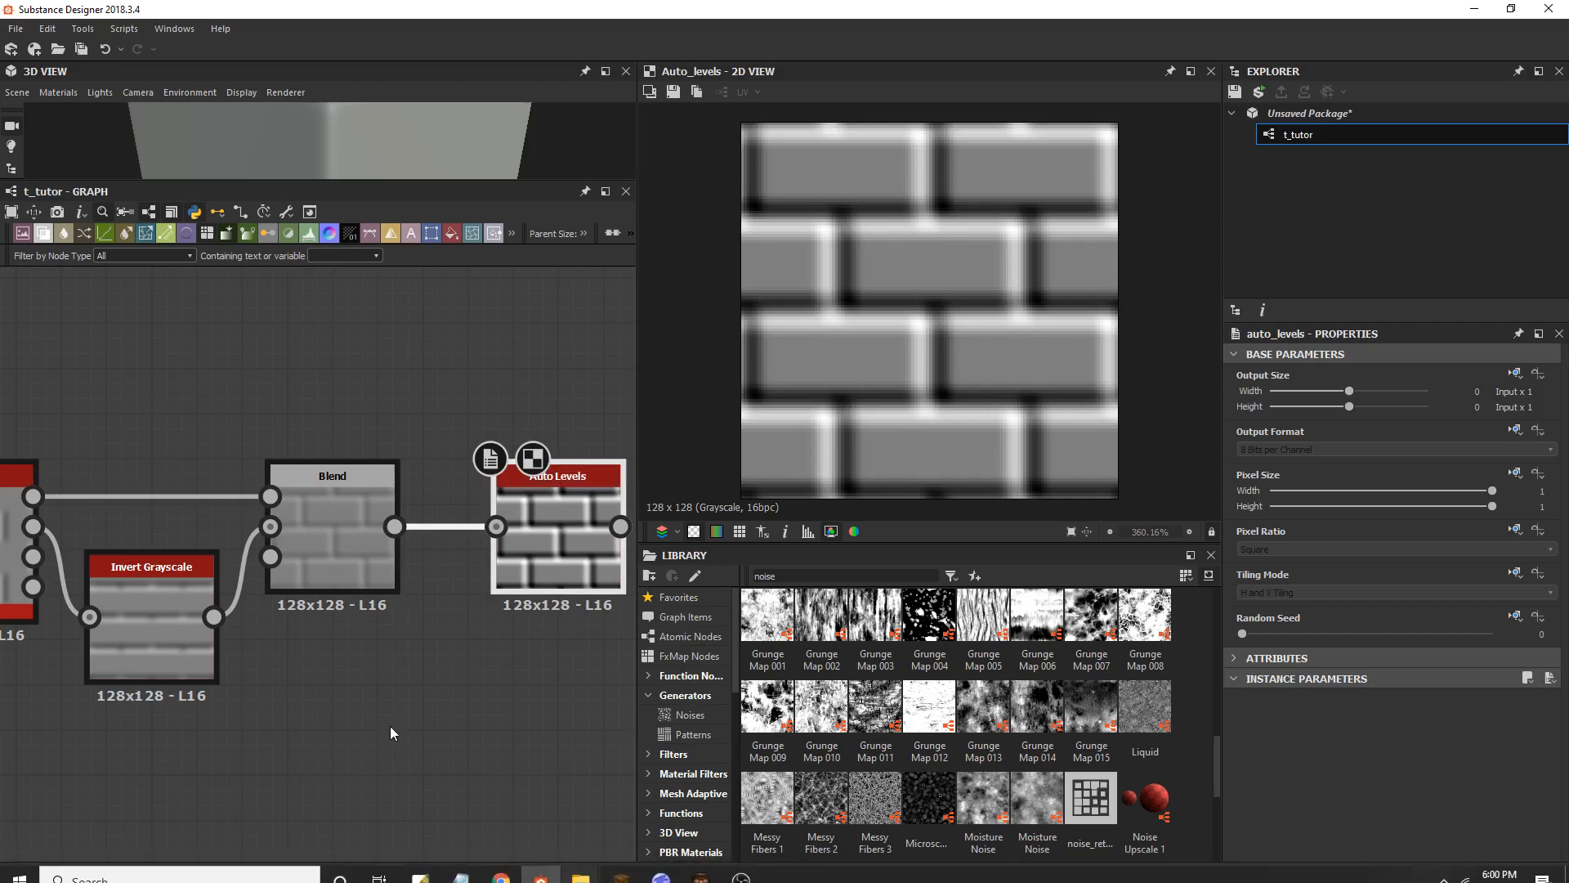
Step: Lower the Blur HQ Grayscale node's intensity to about 1.93 and check the brick edges up close
scroll(390, 726, "down", 1)
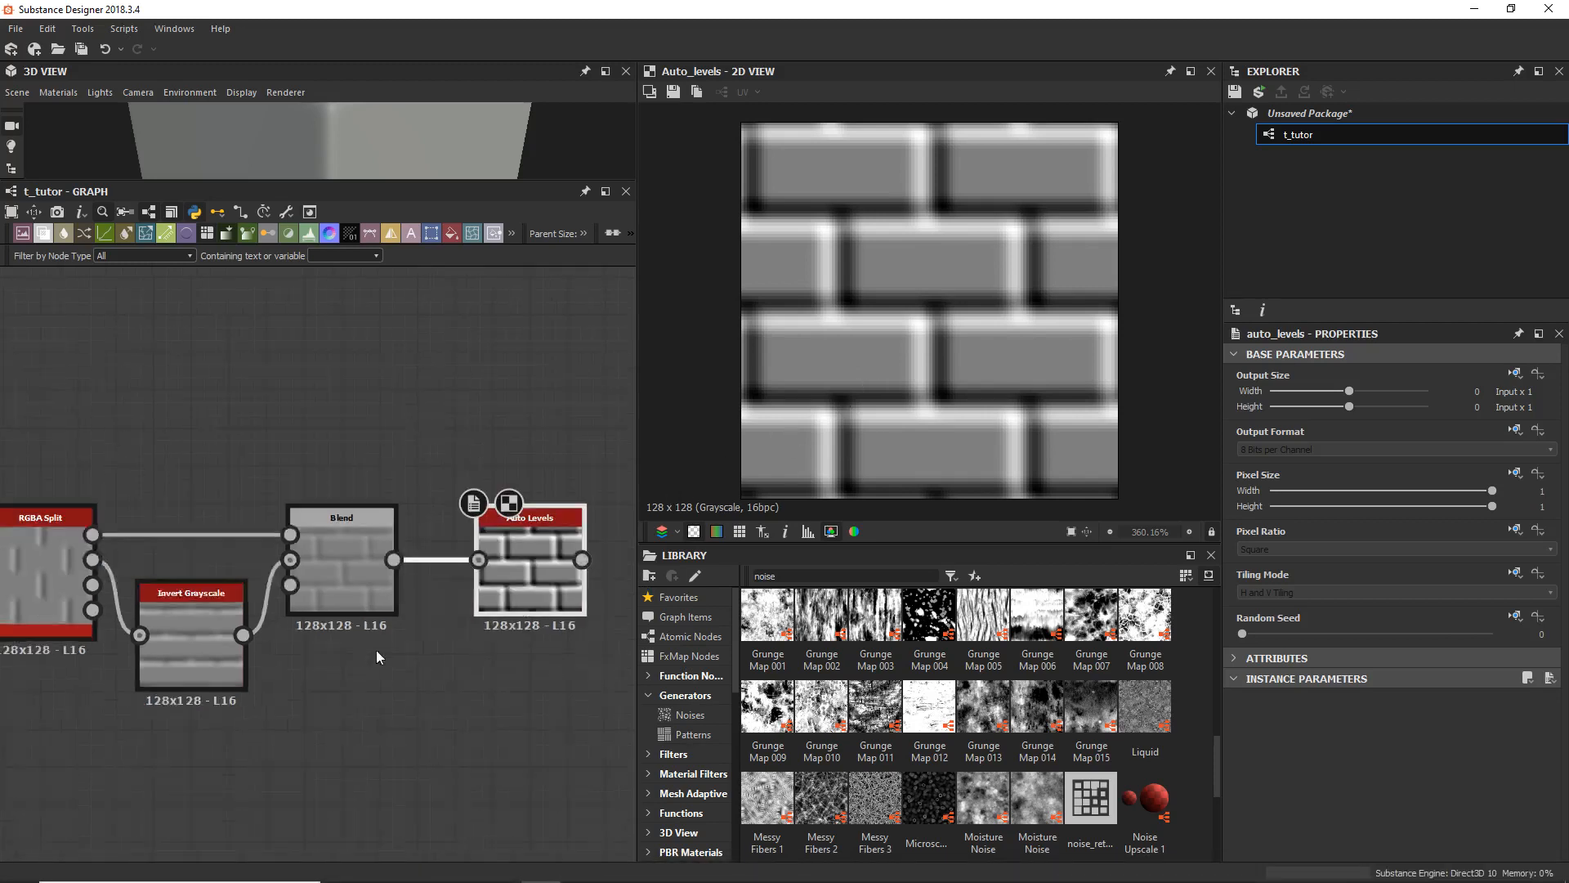
middle_click_drag(82, 613, 689, 629)
left_click(217, 433)
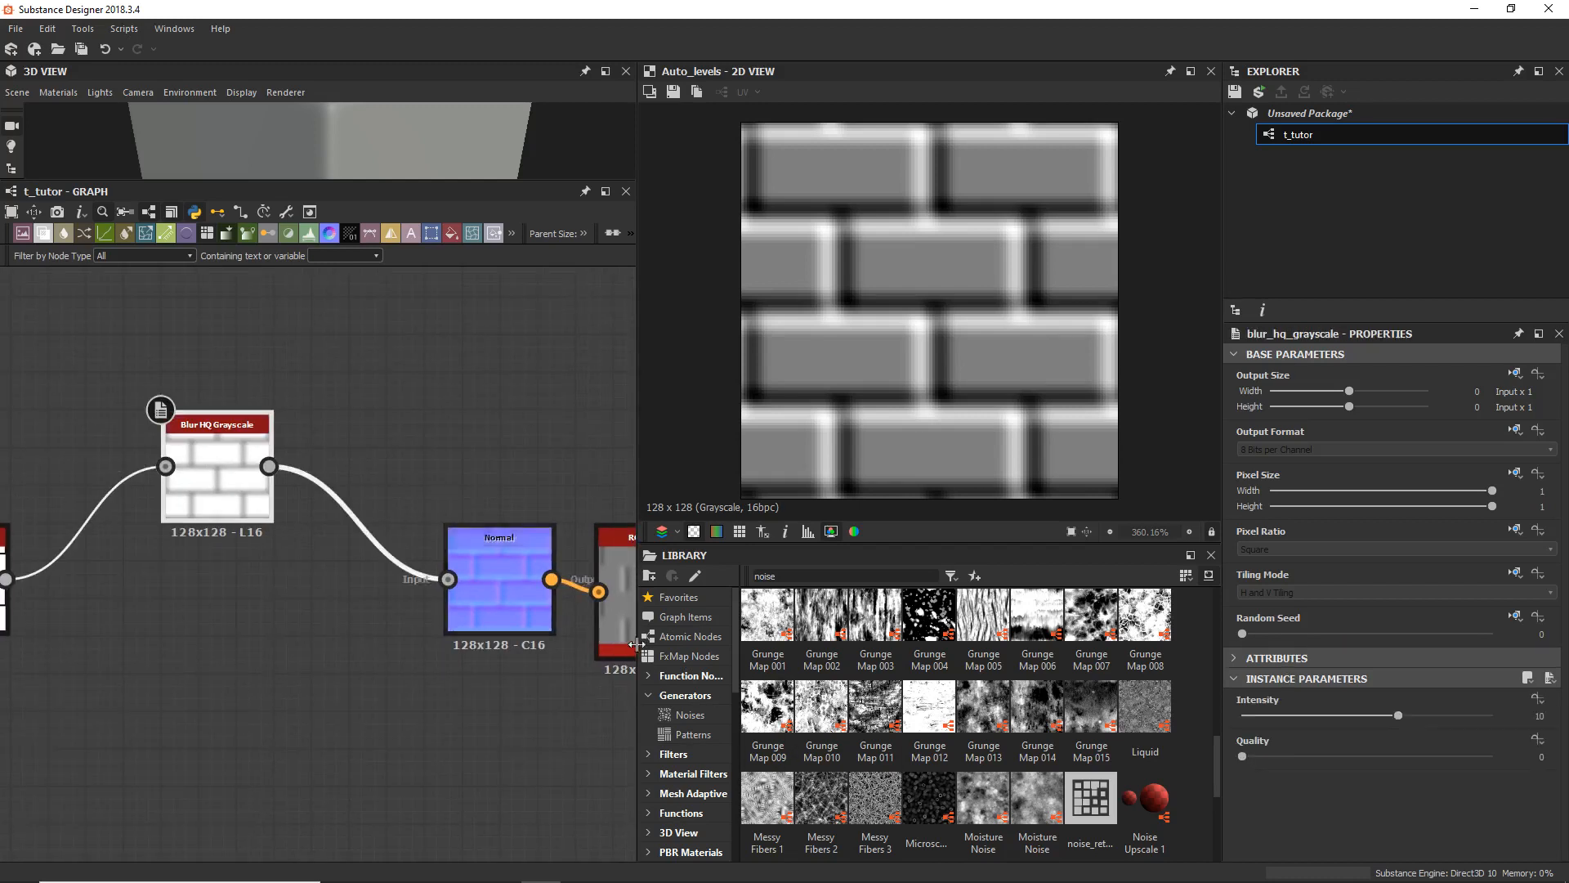
left_click_drag(1397, 716, 1273, 721)
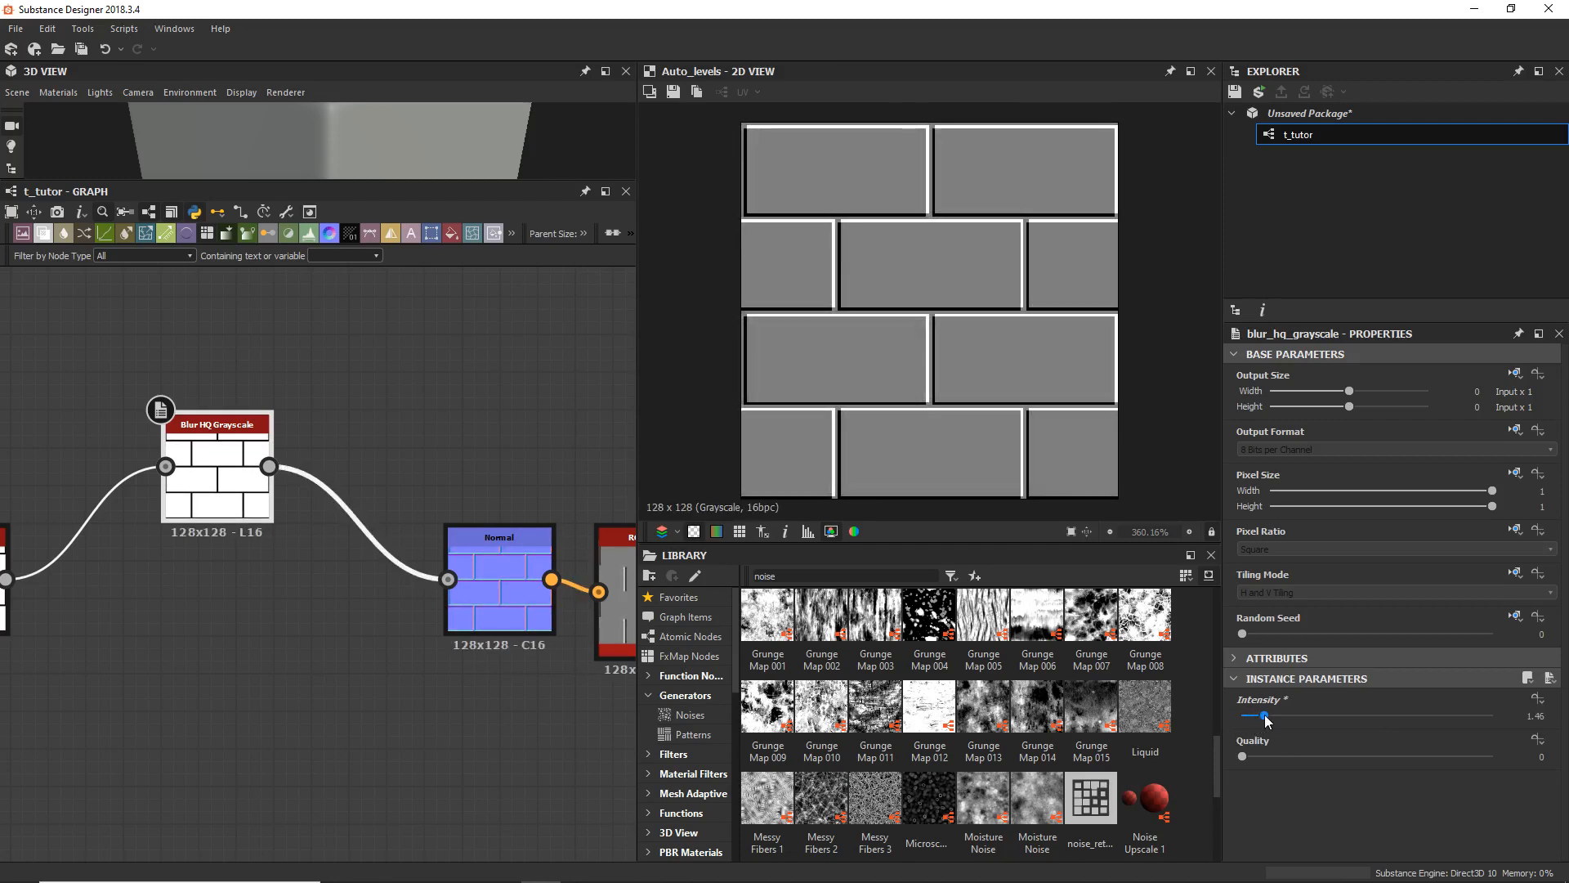
scroll(1064, 425, "up", 2)
scroll(767, 295, "up", 2)
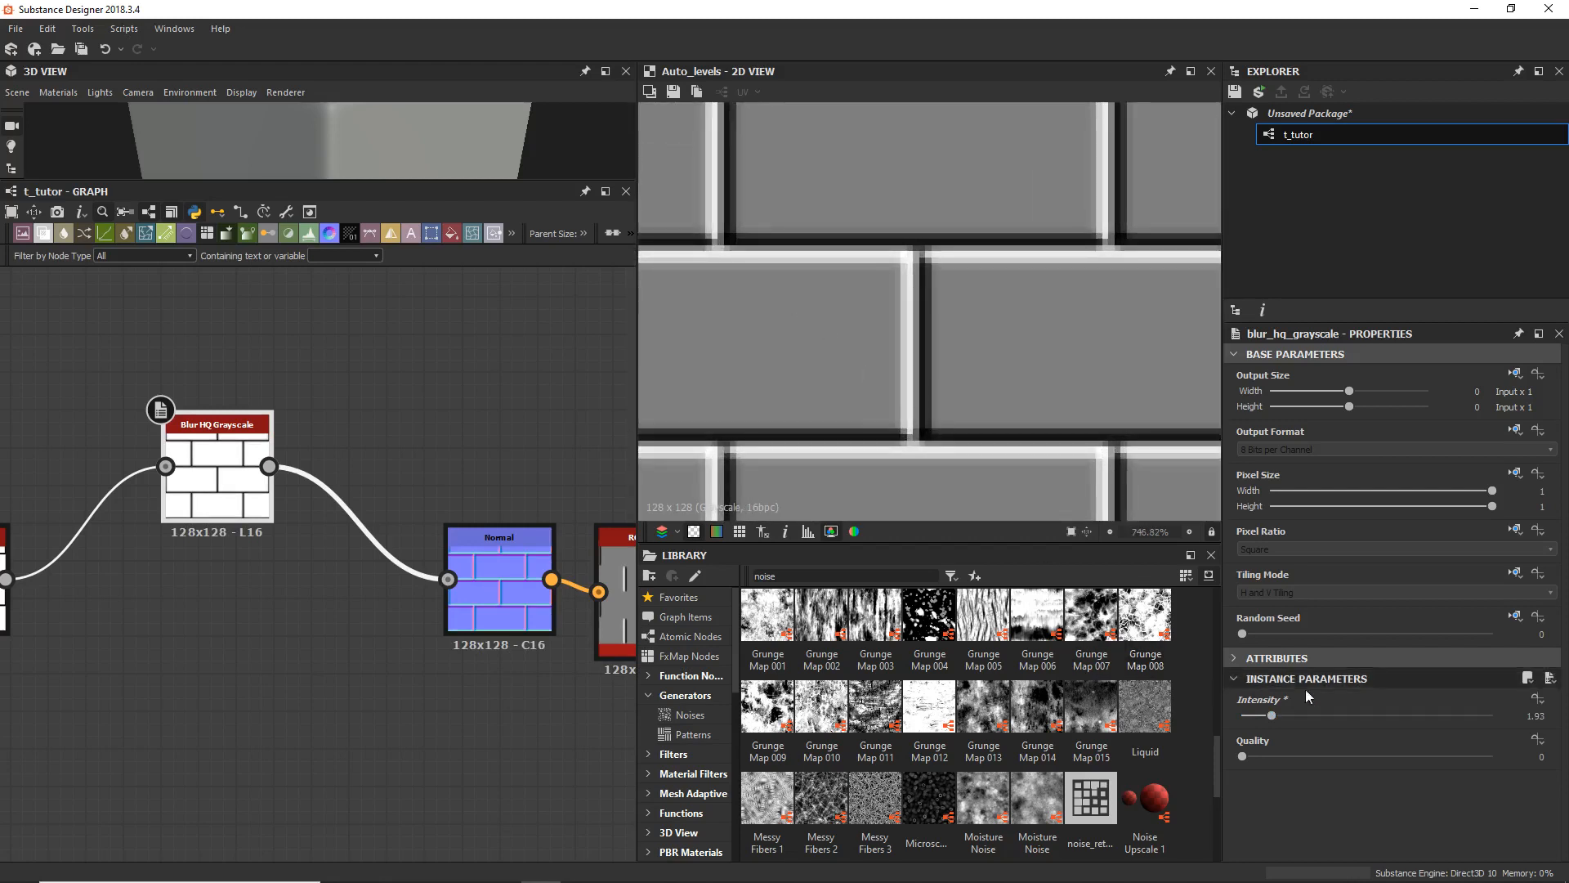
Step: Lower the Blur HQ Grayscale node's intensity to about 1.67
mouse_move(1272, 716)
left_mouse_down()
mouse_move(1289, 724)
mouse_move(1239, 731)
mouse_move(1268, 727)
left_mouse_up()
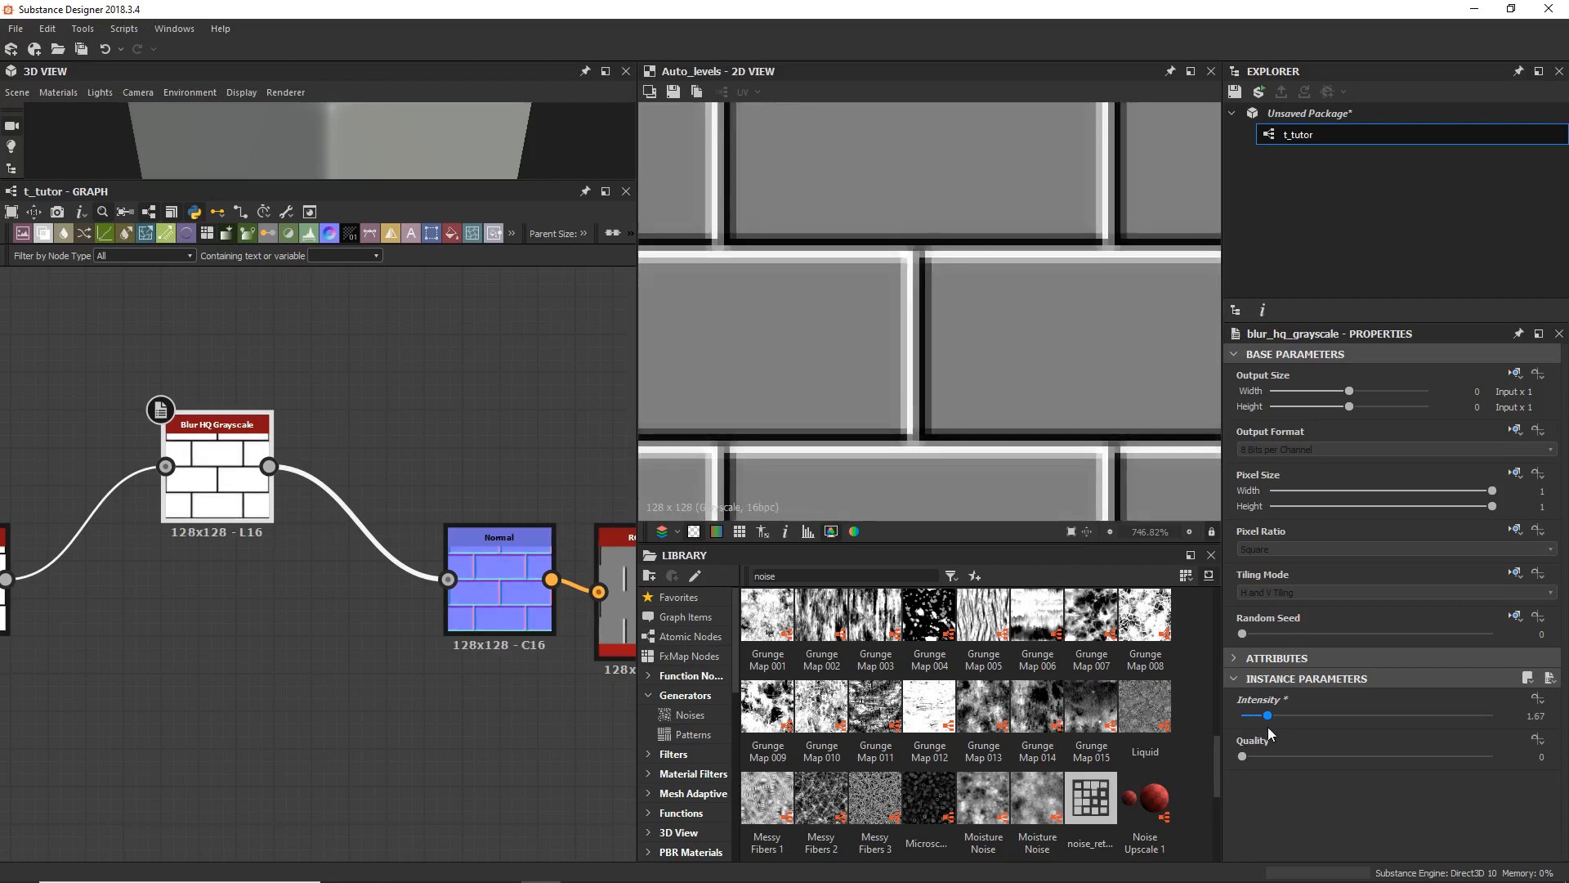
scroll(812, 262, "down", 4)
middle_click_drag(75, 571, 273, 481)
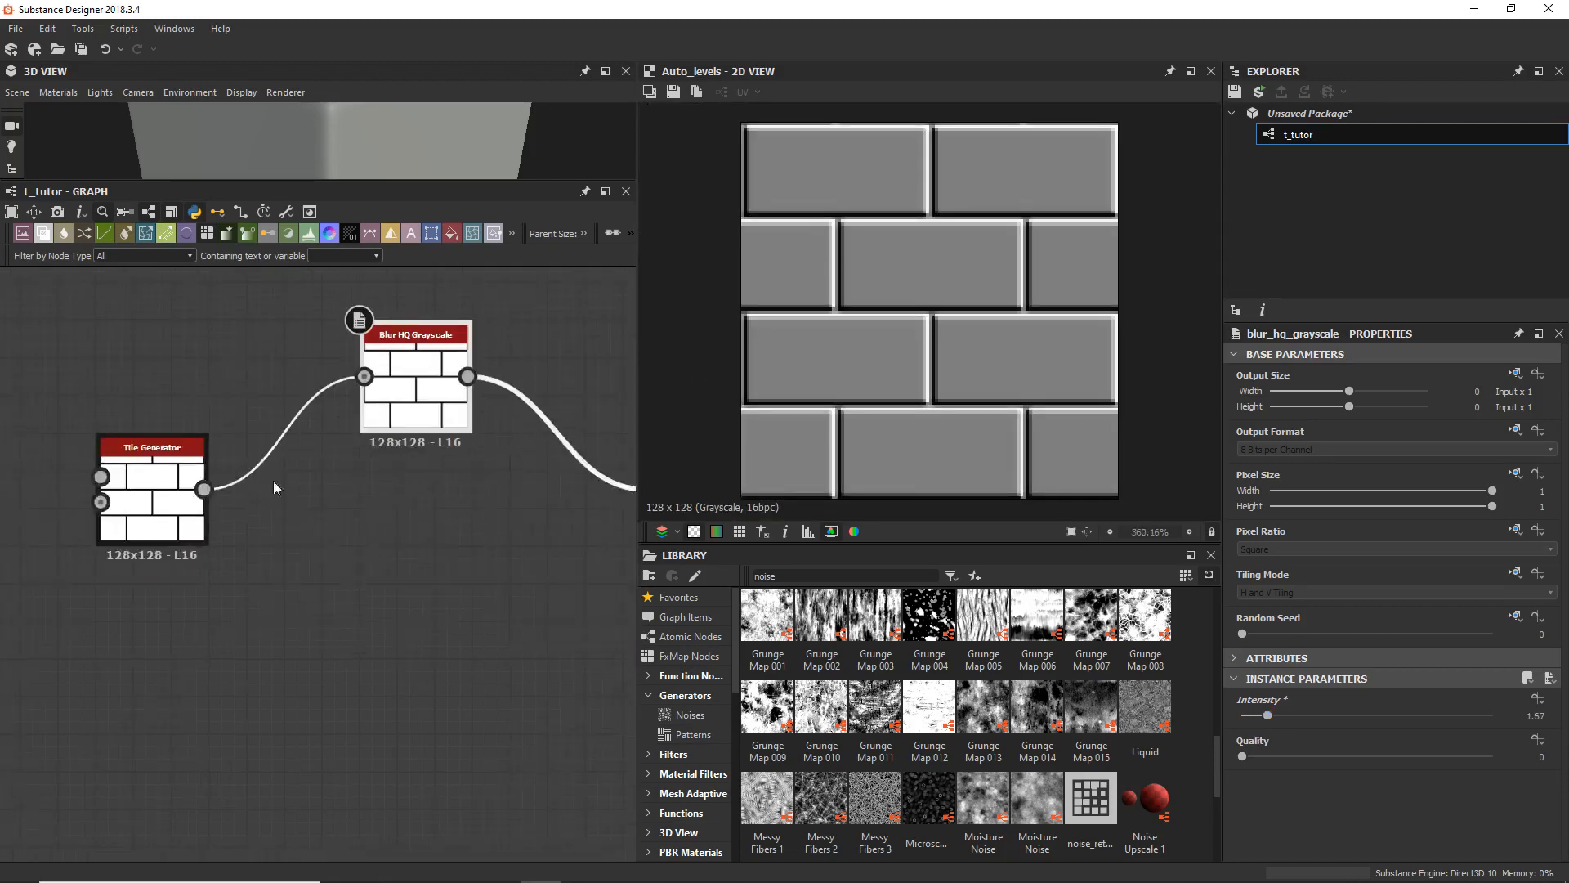
Step: Move the Tile Generator and Blur HQ Grayscale nodes together farther away from the Normal node to free up space
left_click_drag(100, 348, 379, 595)
left_click_drag(164, 542, 1, 471)
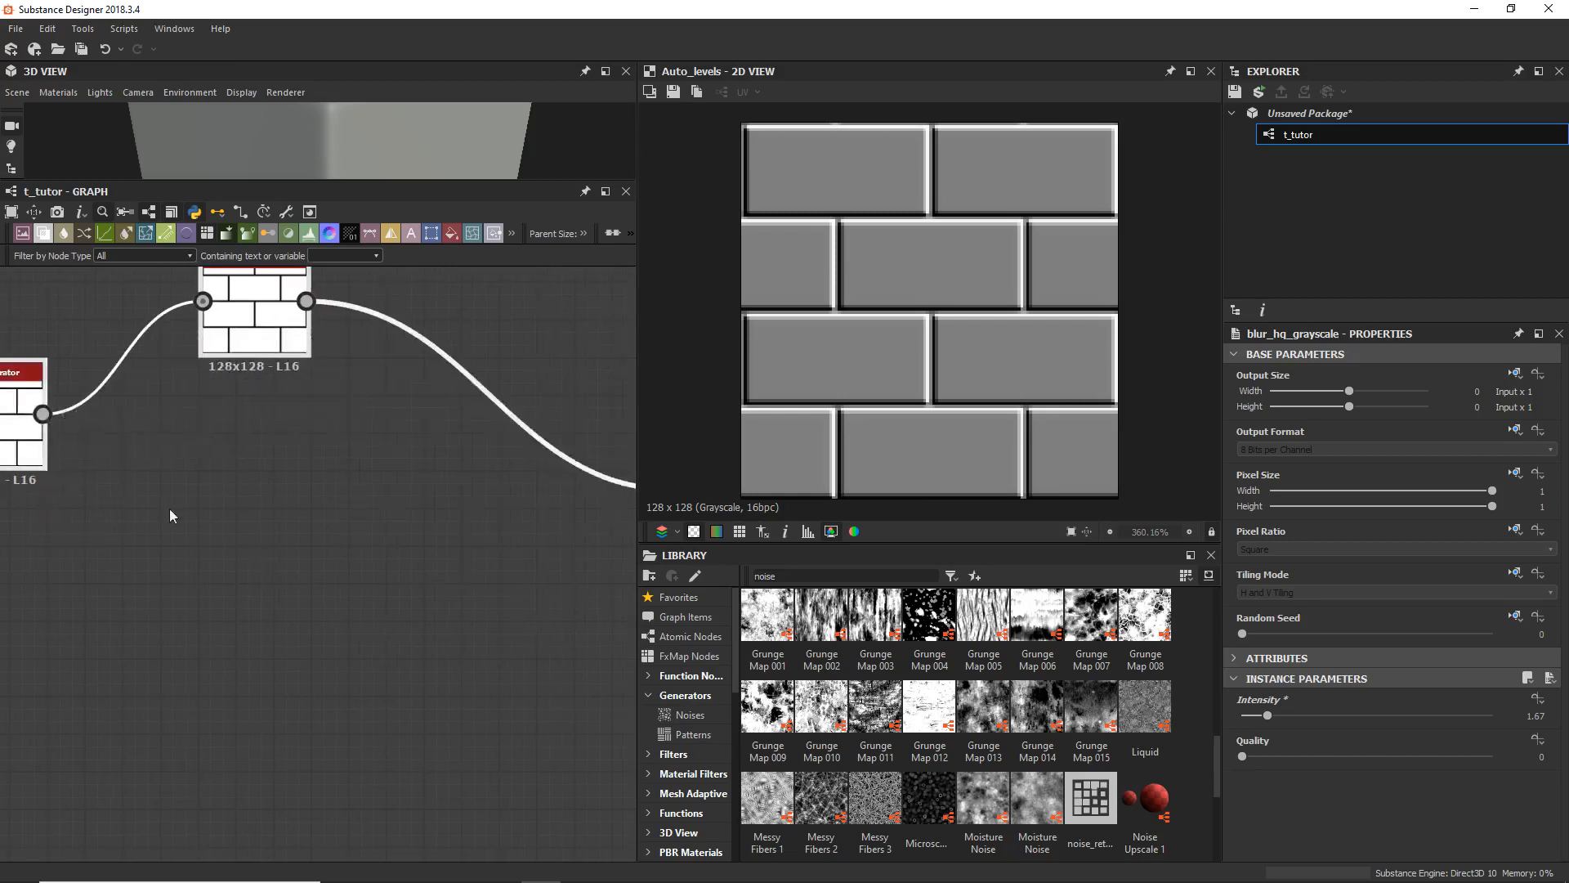
middle_click_drag(181, 519, 333, 582)
left_click_drag(104, 330, 389, 551)
middle_click_drag(414, 458, 301, 495)
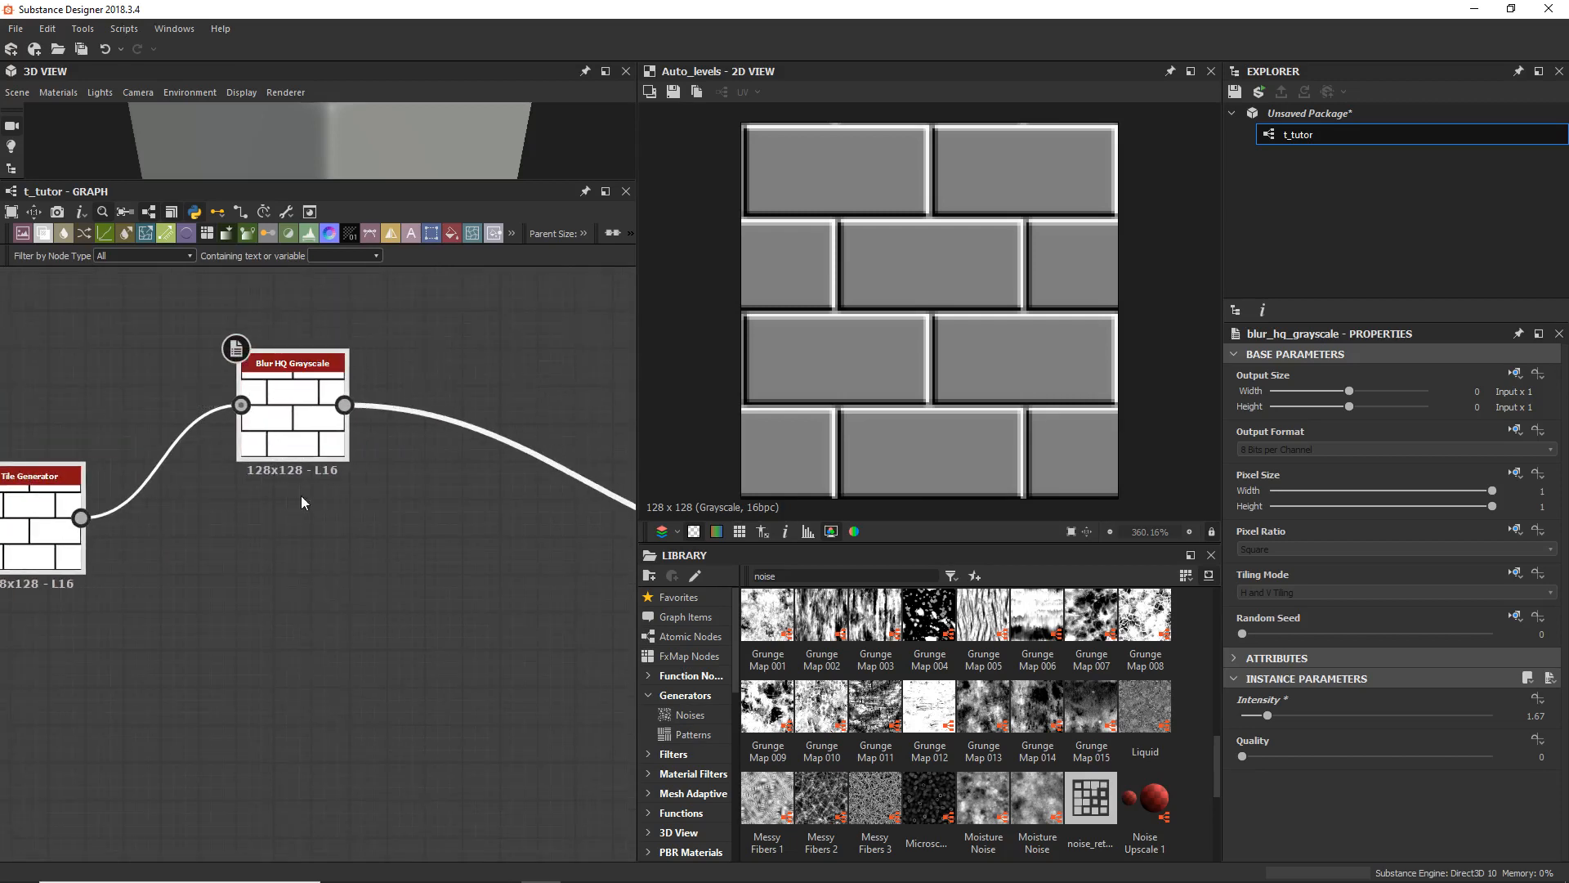
left_click(374, 597)
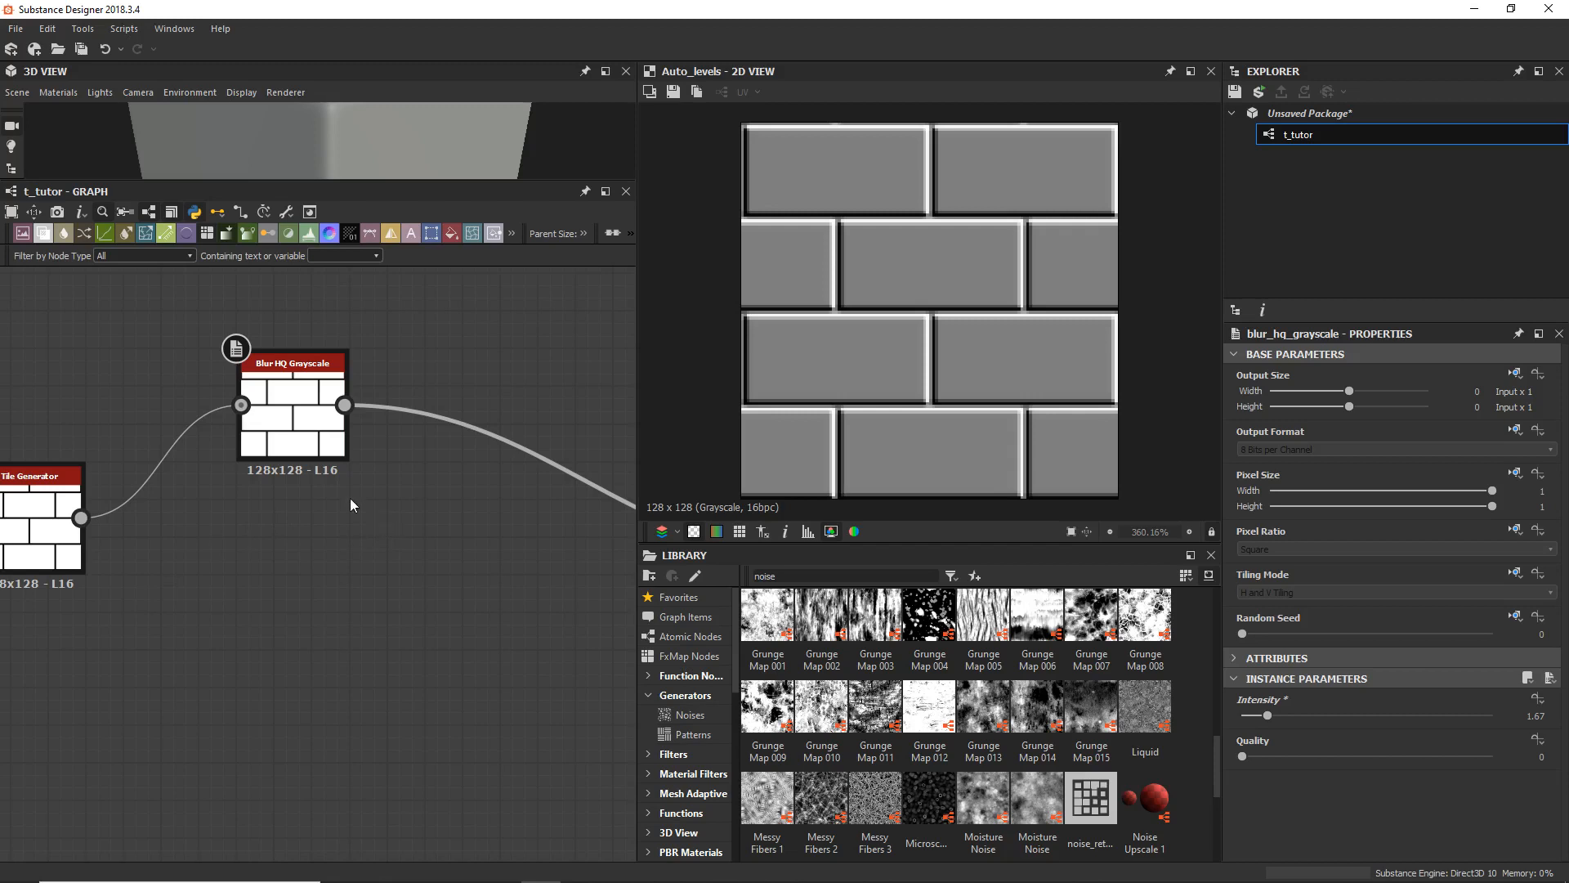
Step: Duplicate the Blur HQ Grayscale node below the original and combine both outputs in a new Blend node, the original as foreground
key("ctrl+d")
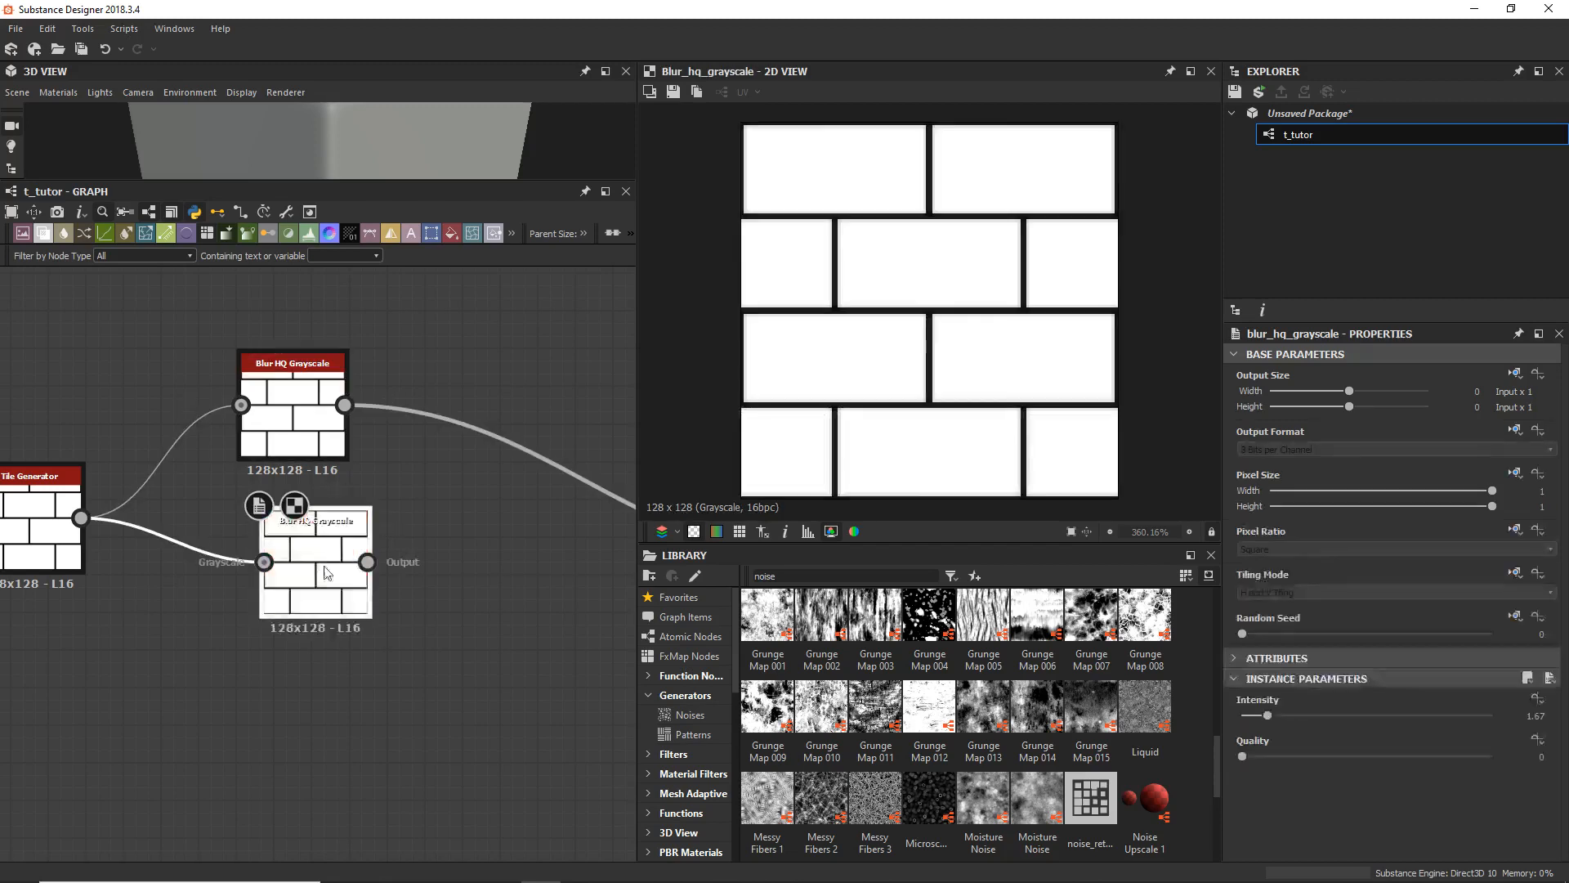
left_click(398, 546)
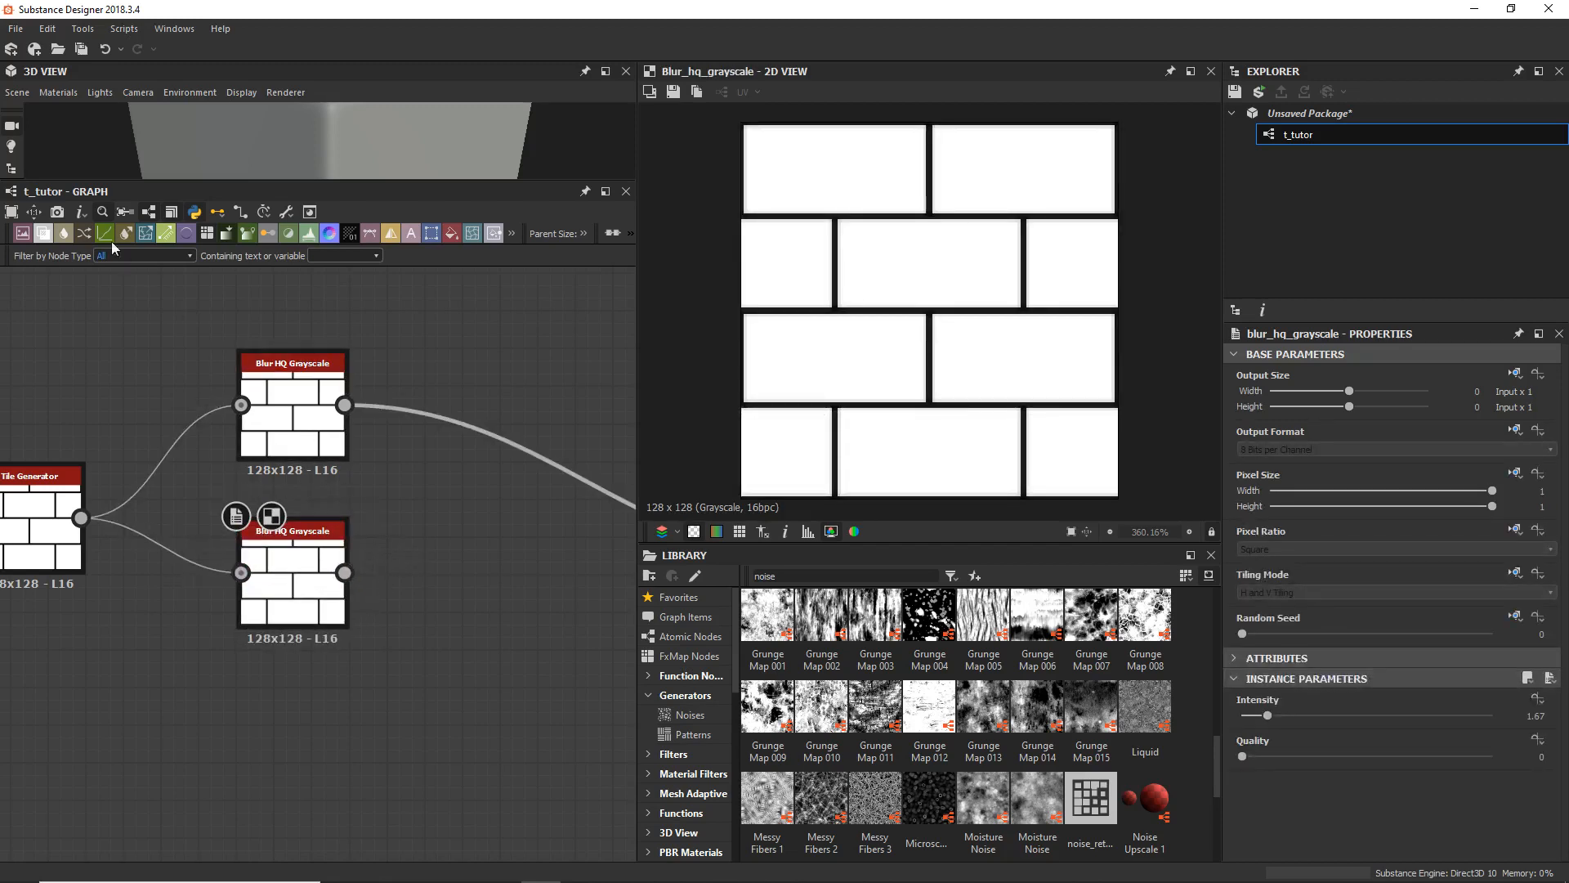
left_click(44, 234)
left_click_drag(339, 617, 488, 547)
left_click_drag(344, 572, 345, 406)
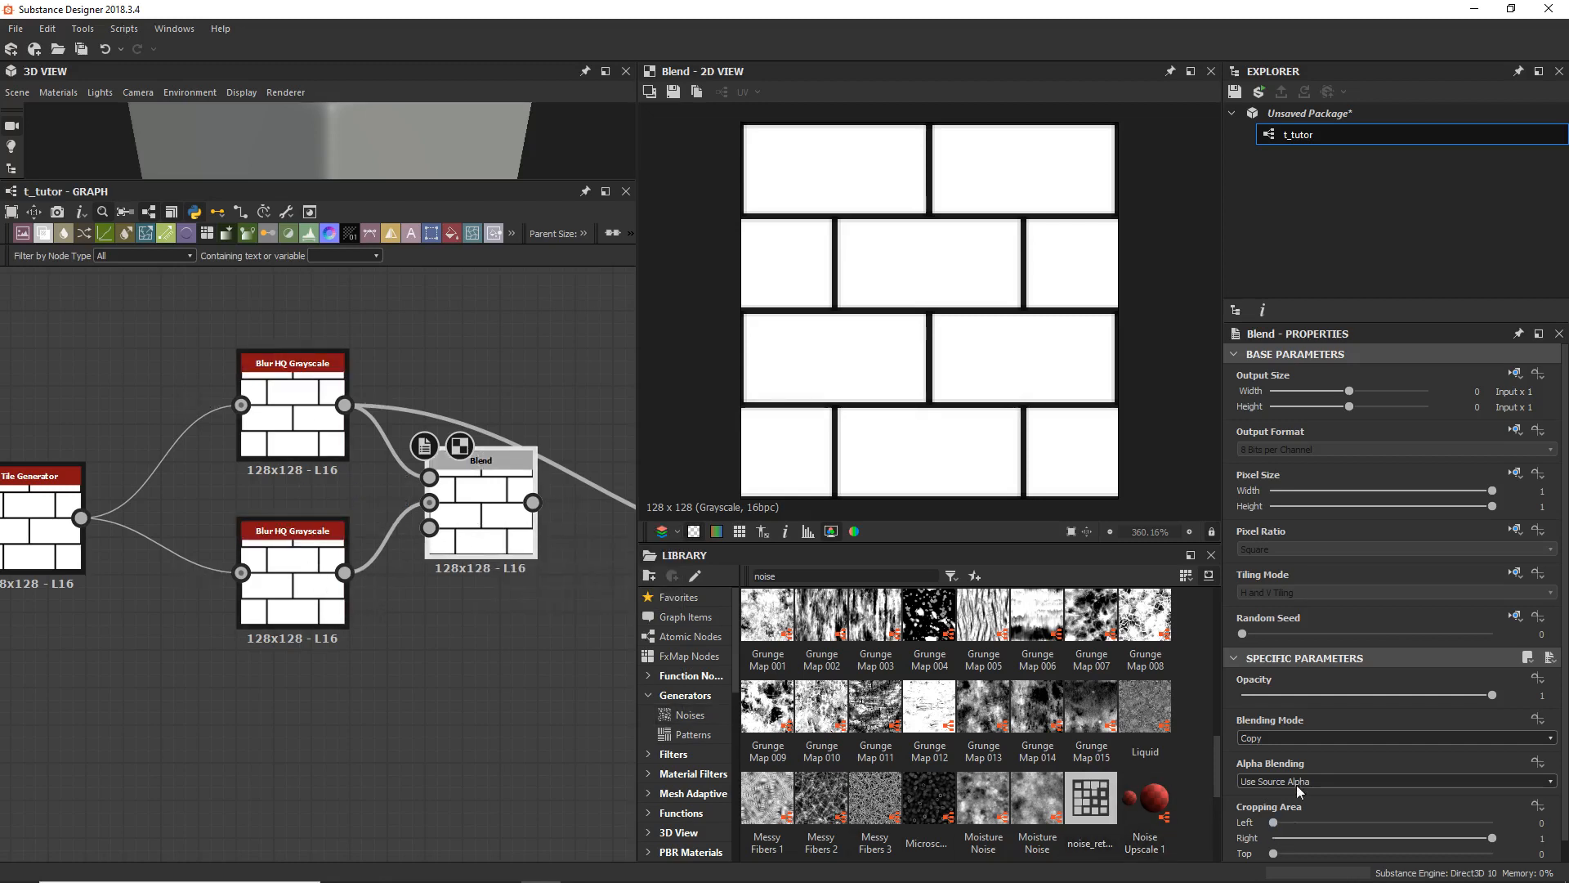
left_click_drag(1487, 694, 1528, 736)
left_click(1390, 737)
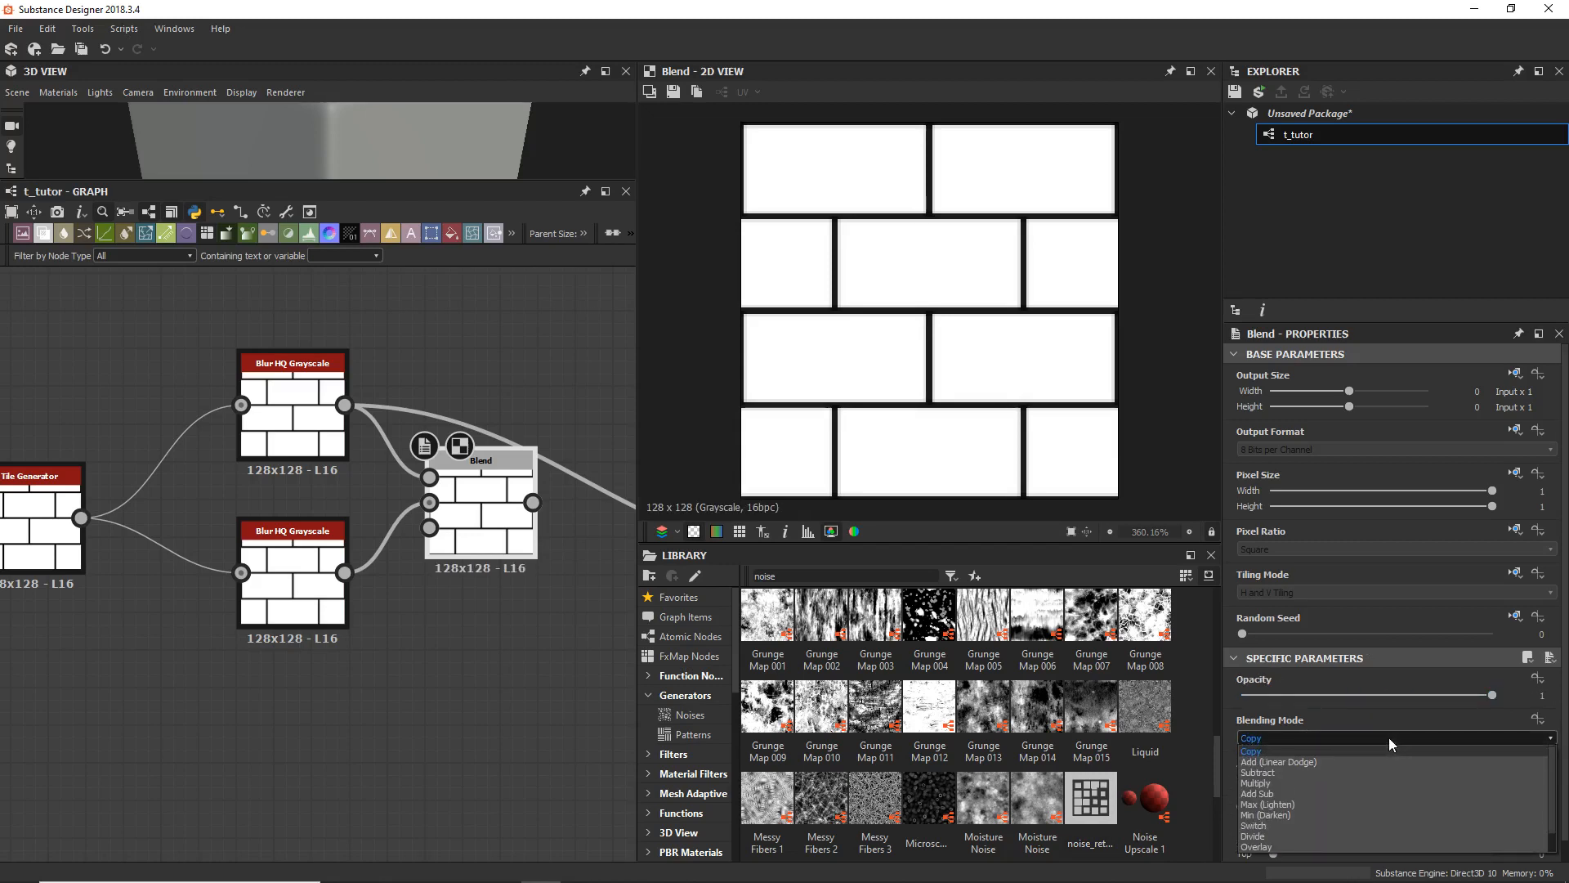
scroll(1370, 813, "down", 2)
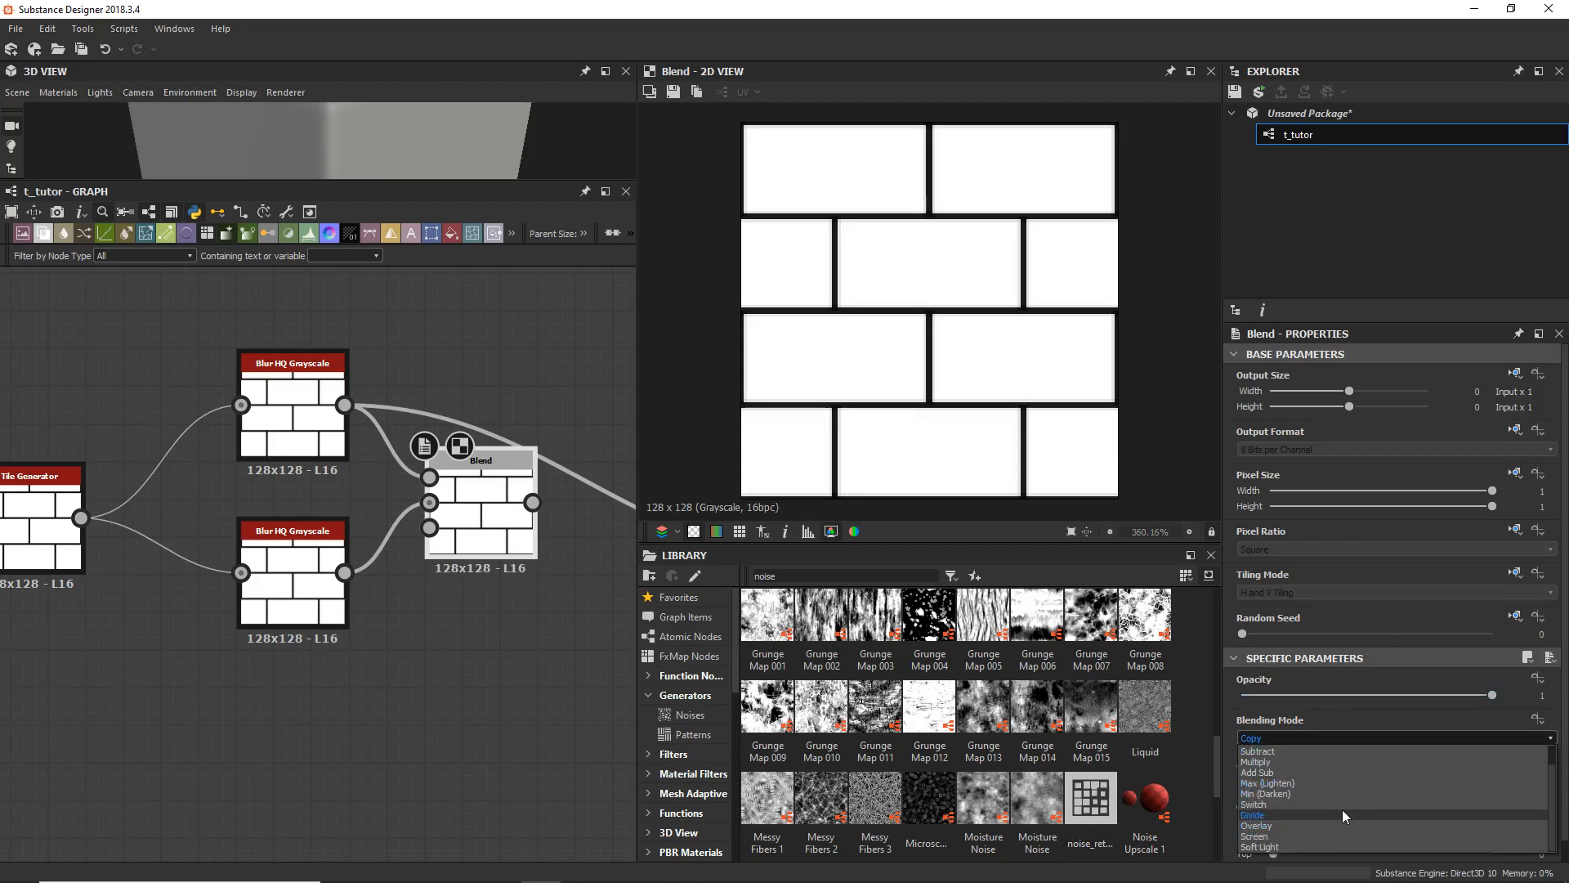
scroll(1342, 818, "up", 2)
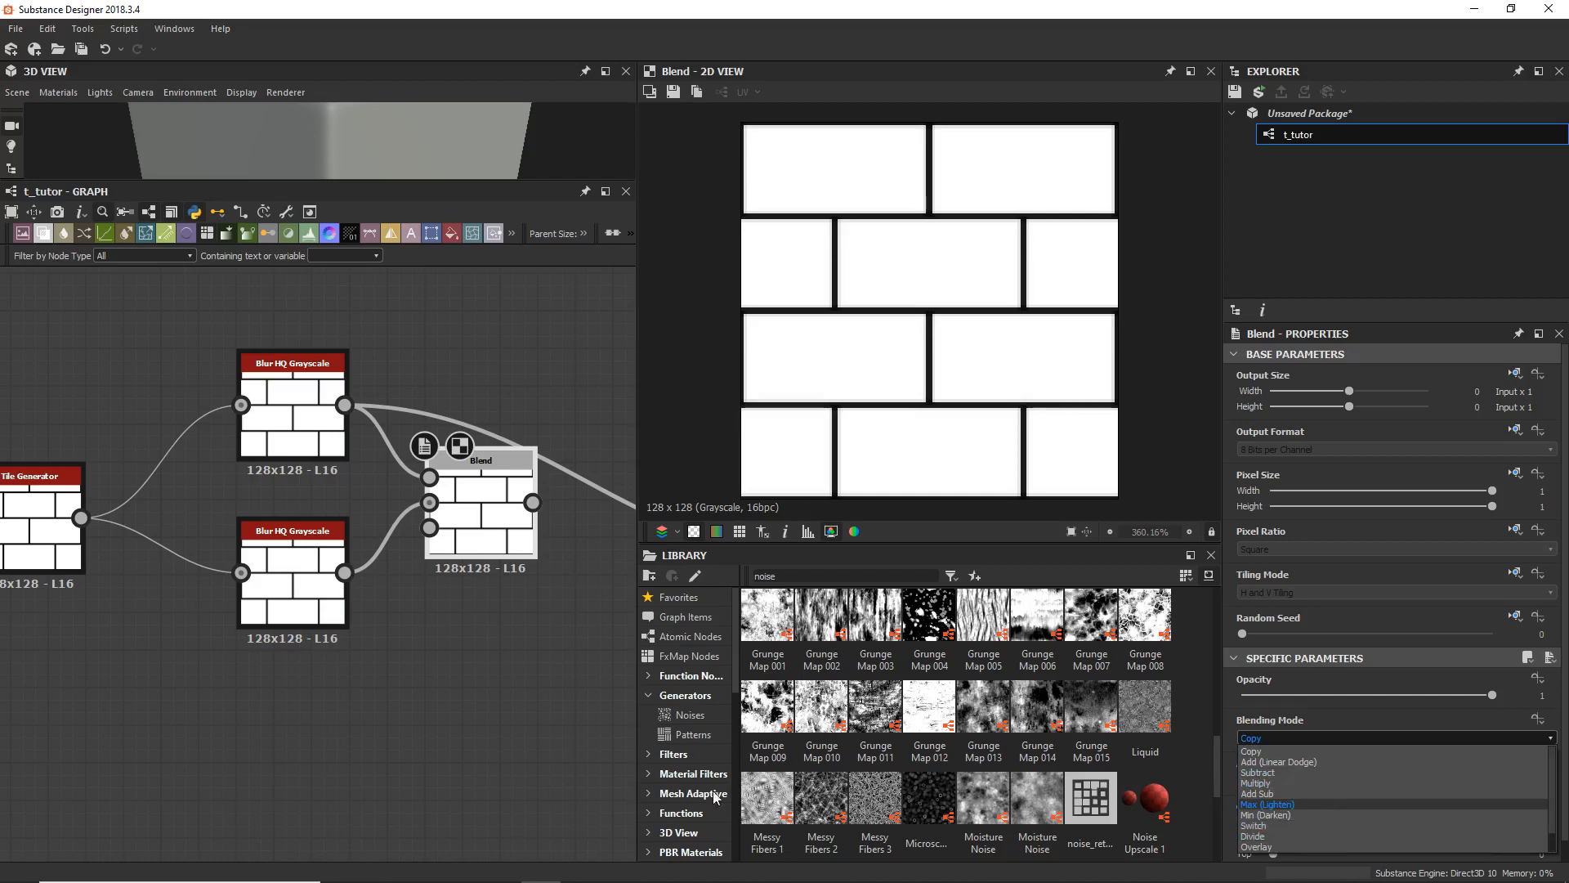
left_click(428, 734)
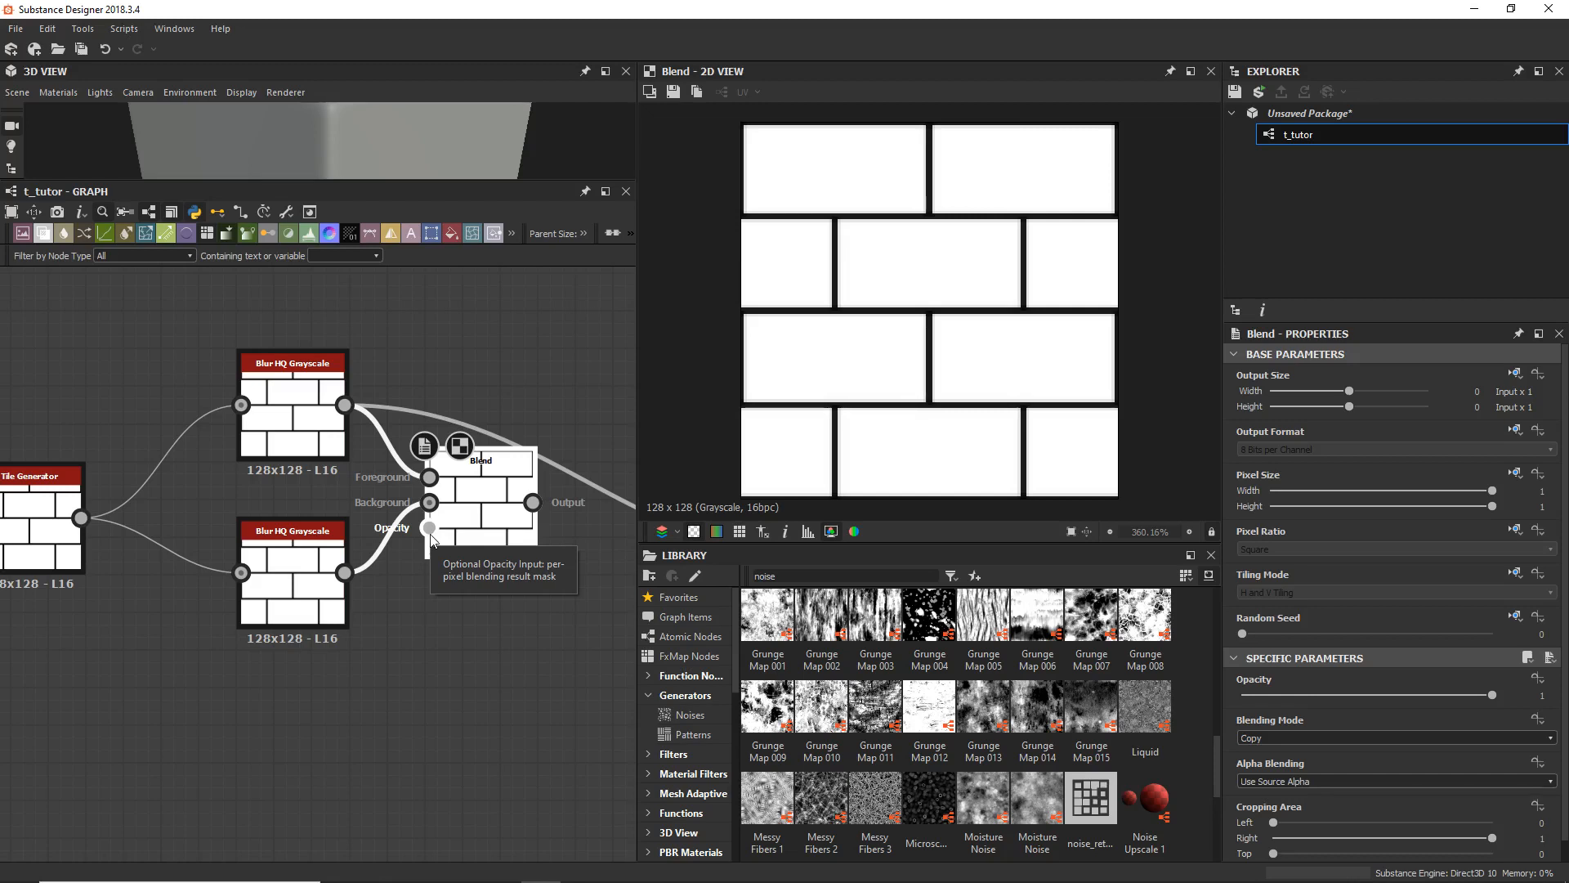
Step: Connect the output of the Blend node that combines the two blurs to the Normal node's input
middle_click_drag(458, 626, 320, 696)
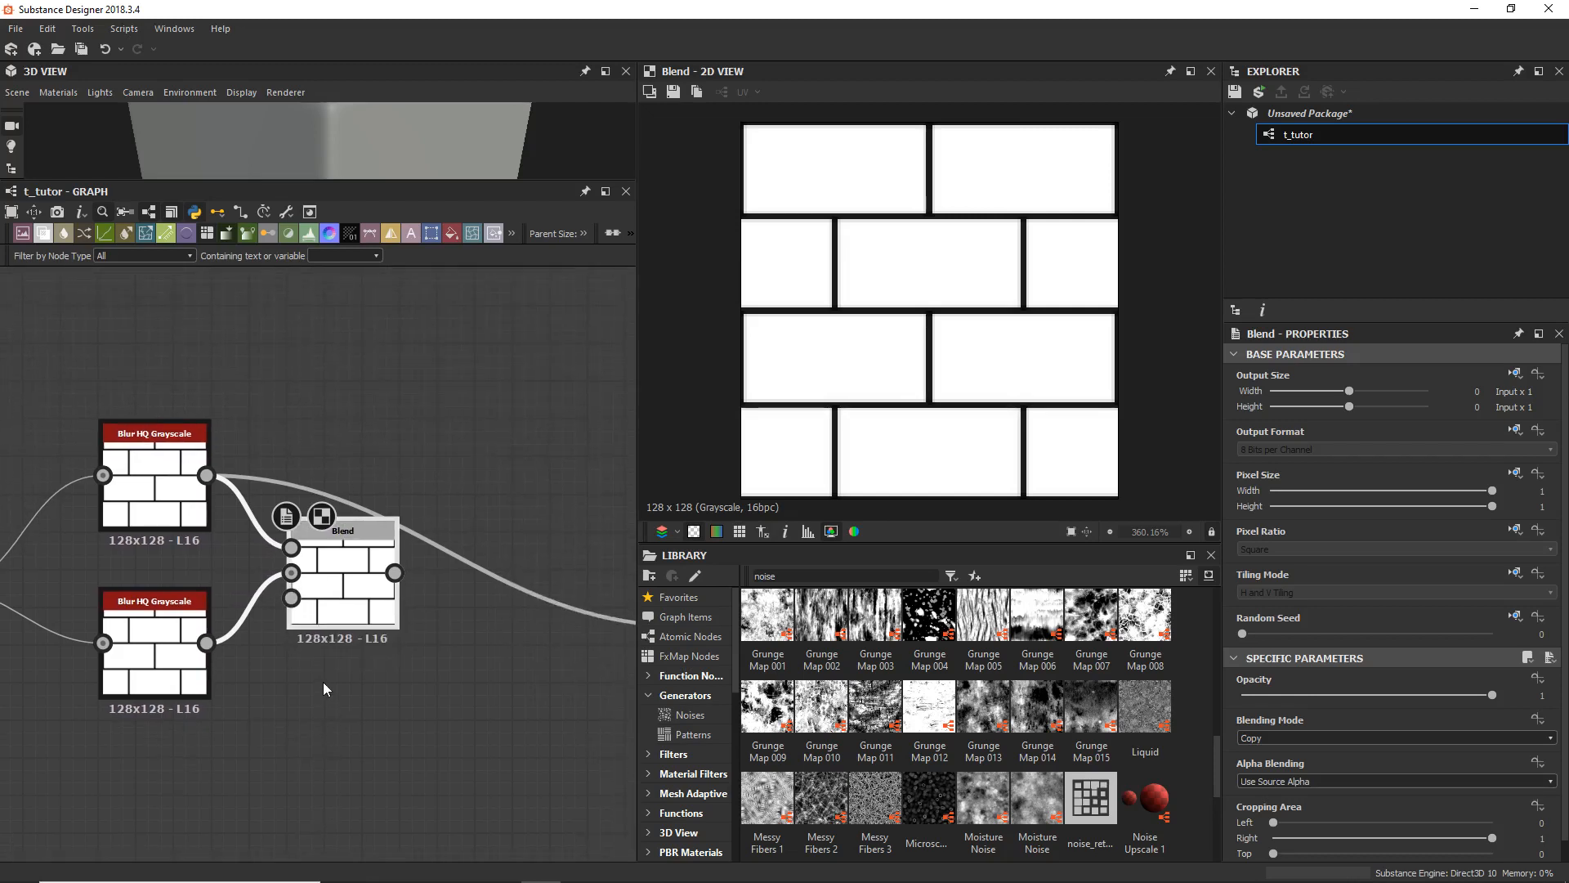
mouse_move(363, 604)
left_mouse_down()
mouse_move(400, 640)
mouse_move(385, 600)
left_mouse_up()
middle_click_drag(423, 623, 279, 658)
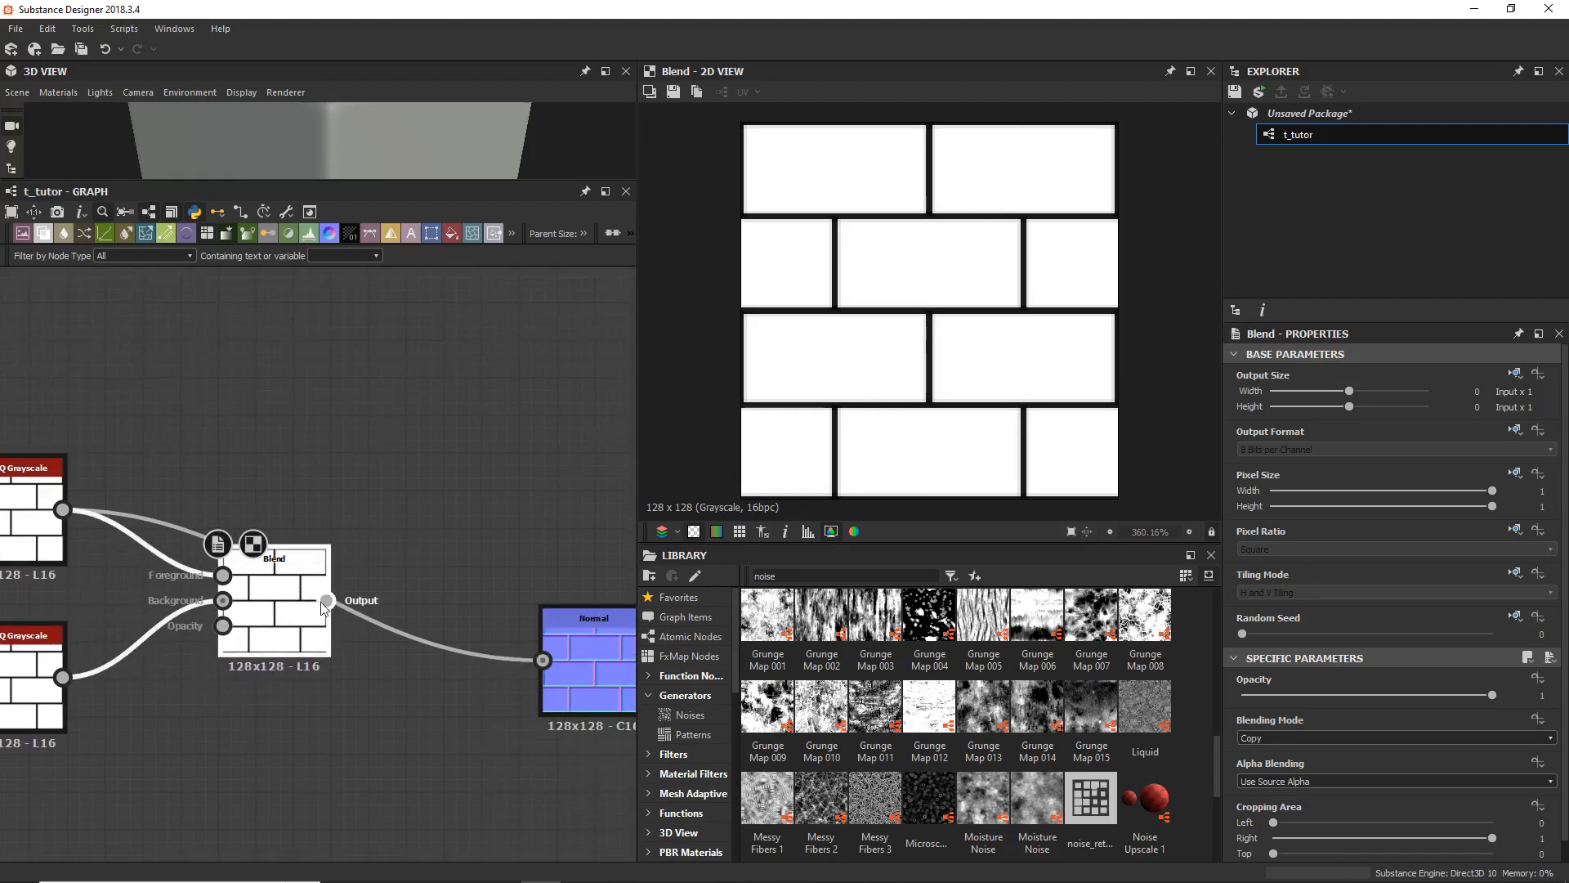
Step: Show the Auto Levels node in the 2D view and set the opacity of the Blend node combining the blurs to about 0.47
middle_click_drag(405, 765, 587, 764)
scroll(160, 745, "down", 4)
double_click(596, 712)
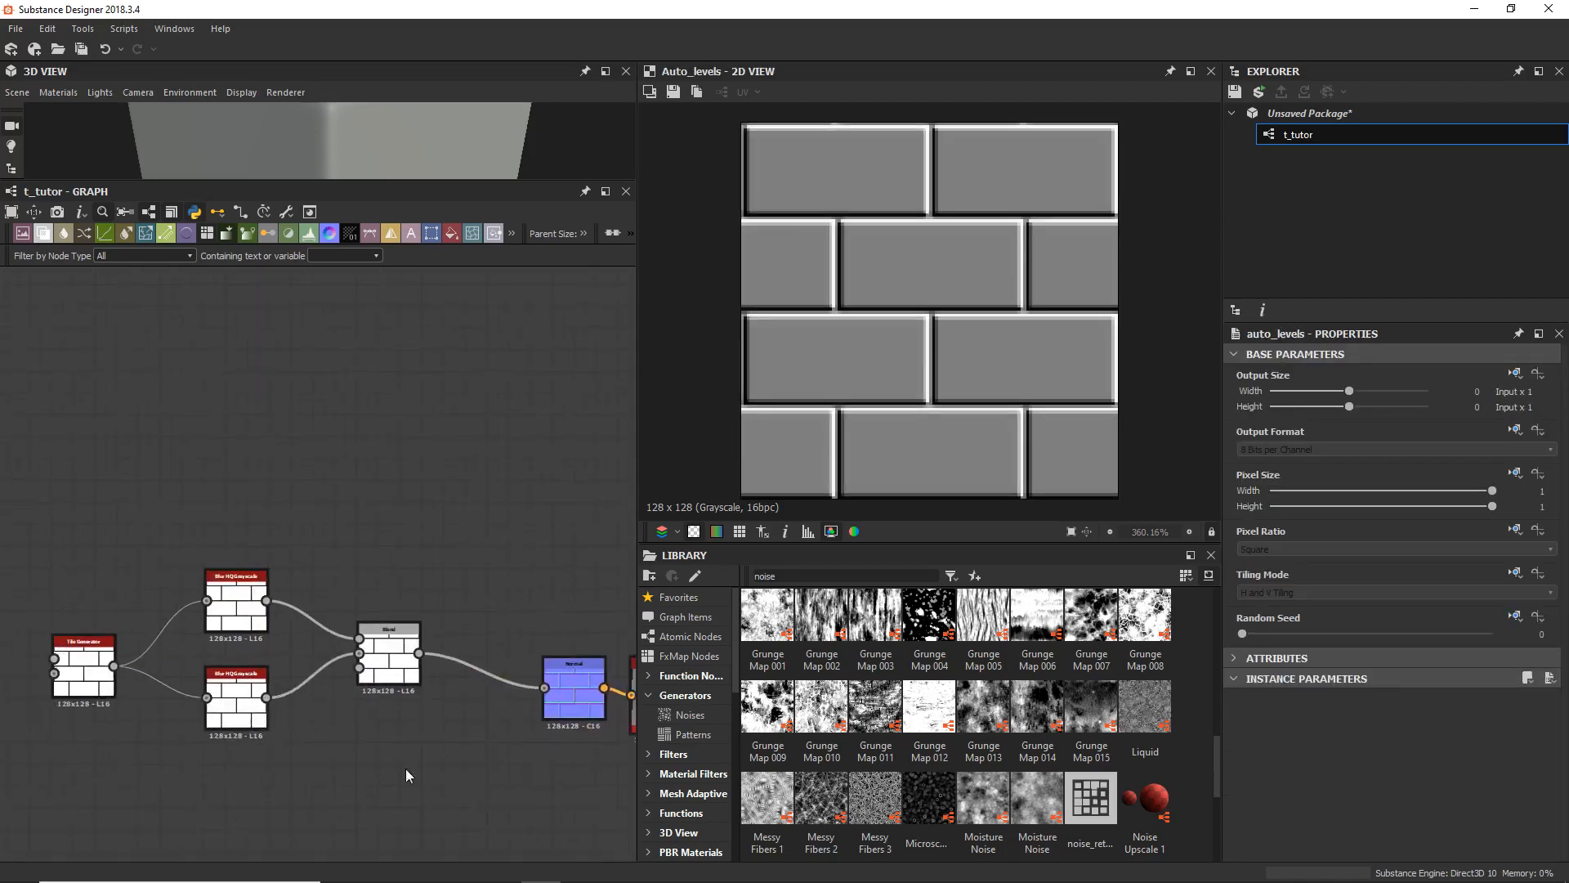
left_click(400, 666)
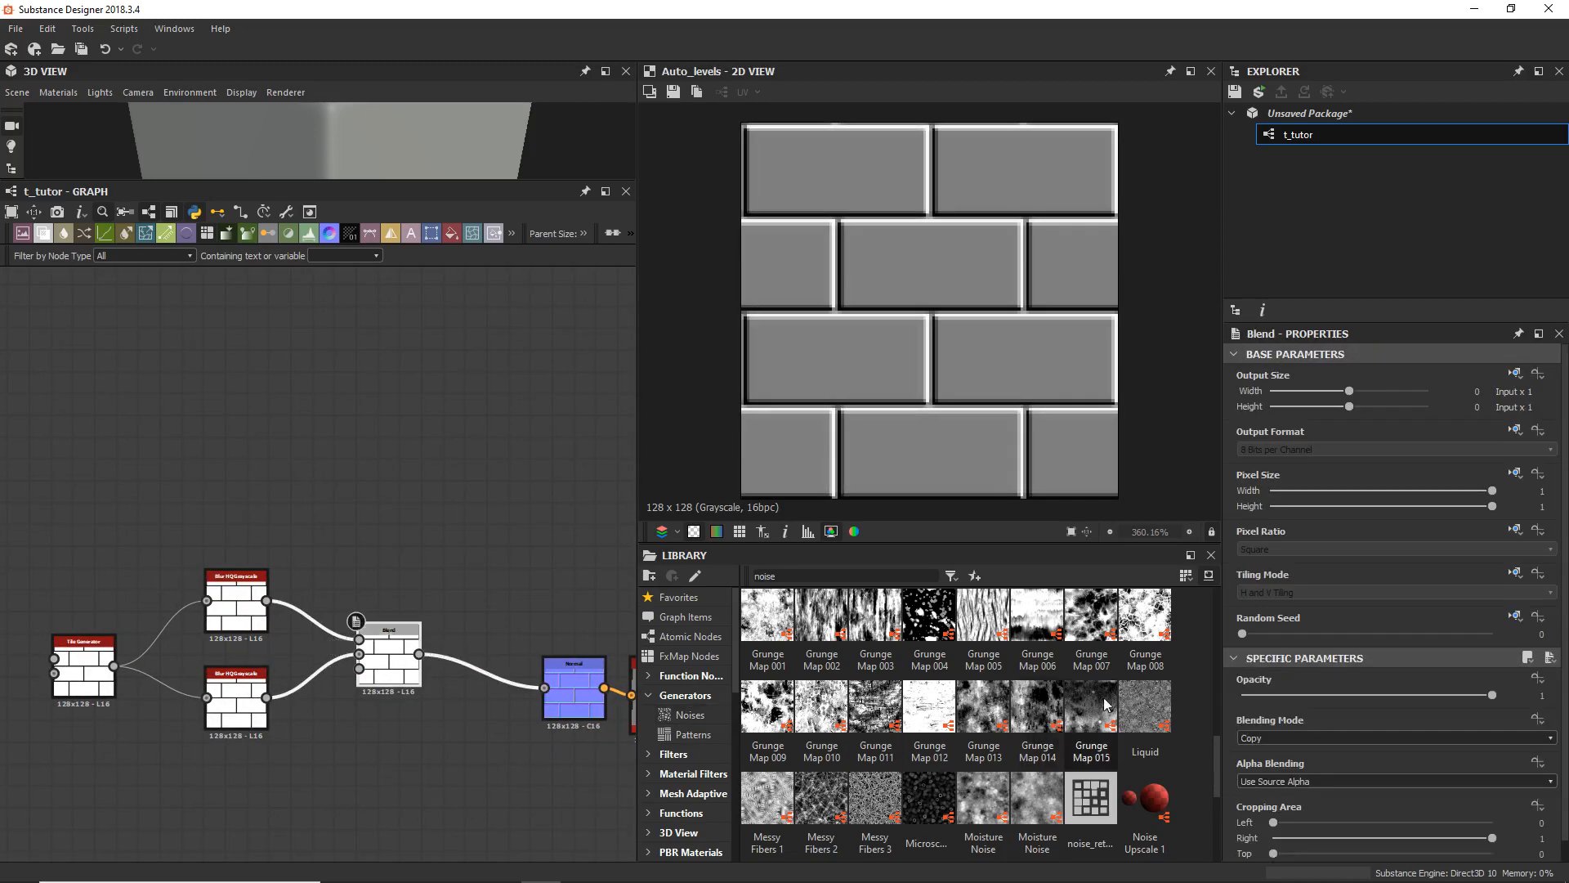
left_click(1362, 694)
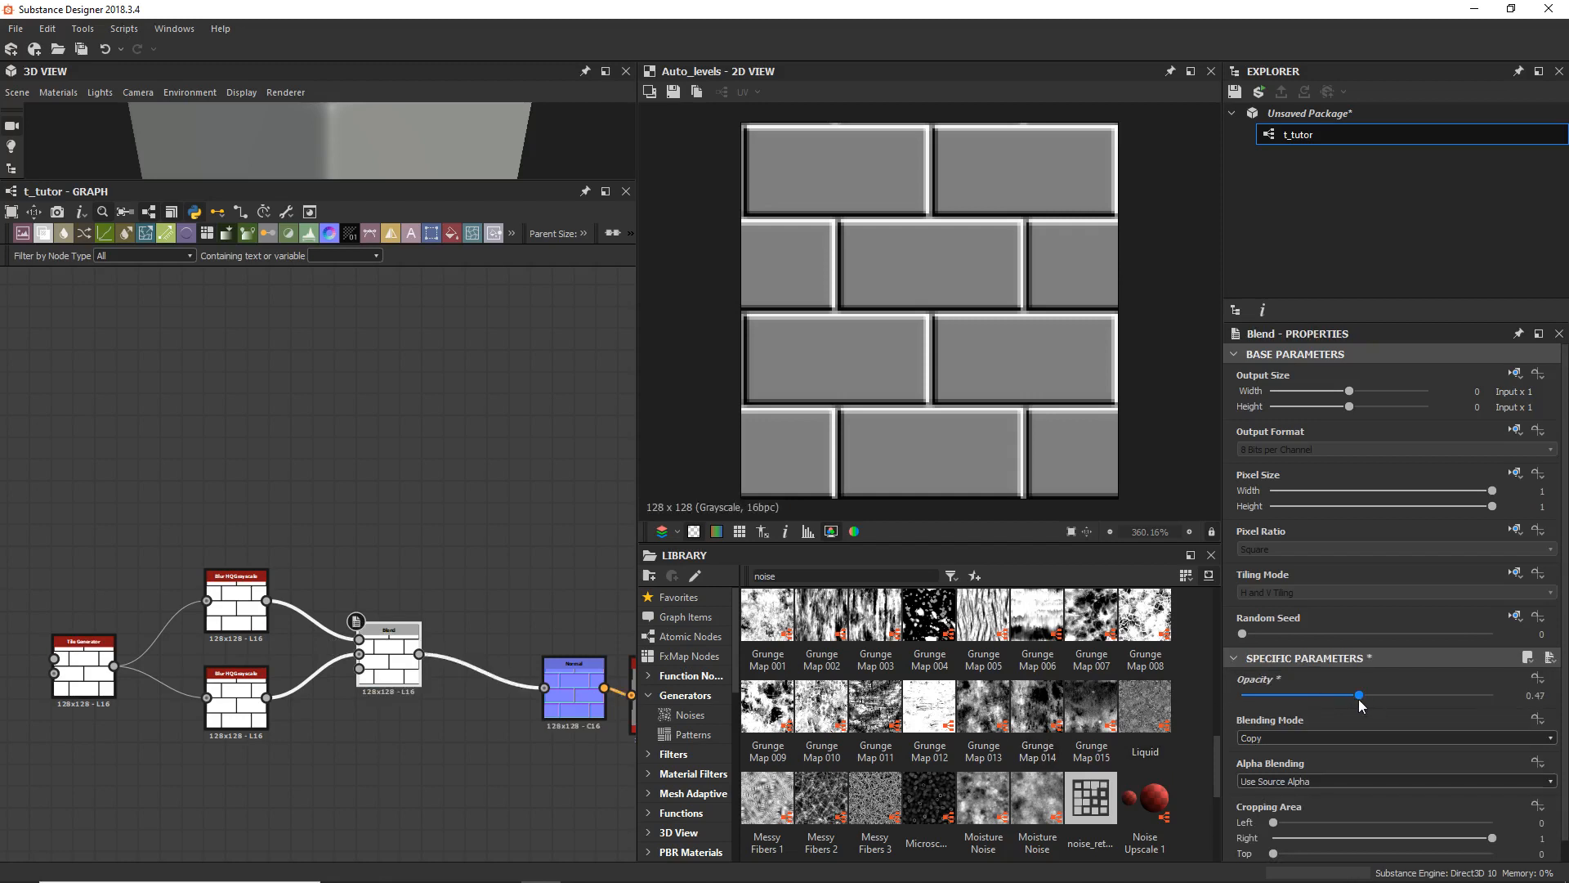
Step: Raise the upper Blur HQ Grayscale node's intensity to about 10.63 and the lower one's to about 3.23
left_click(259, 623)
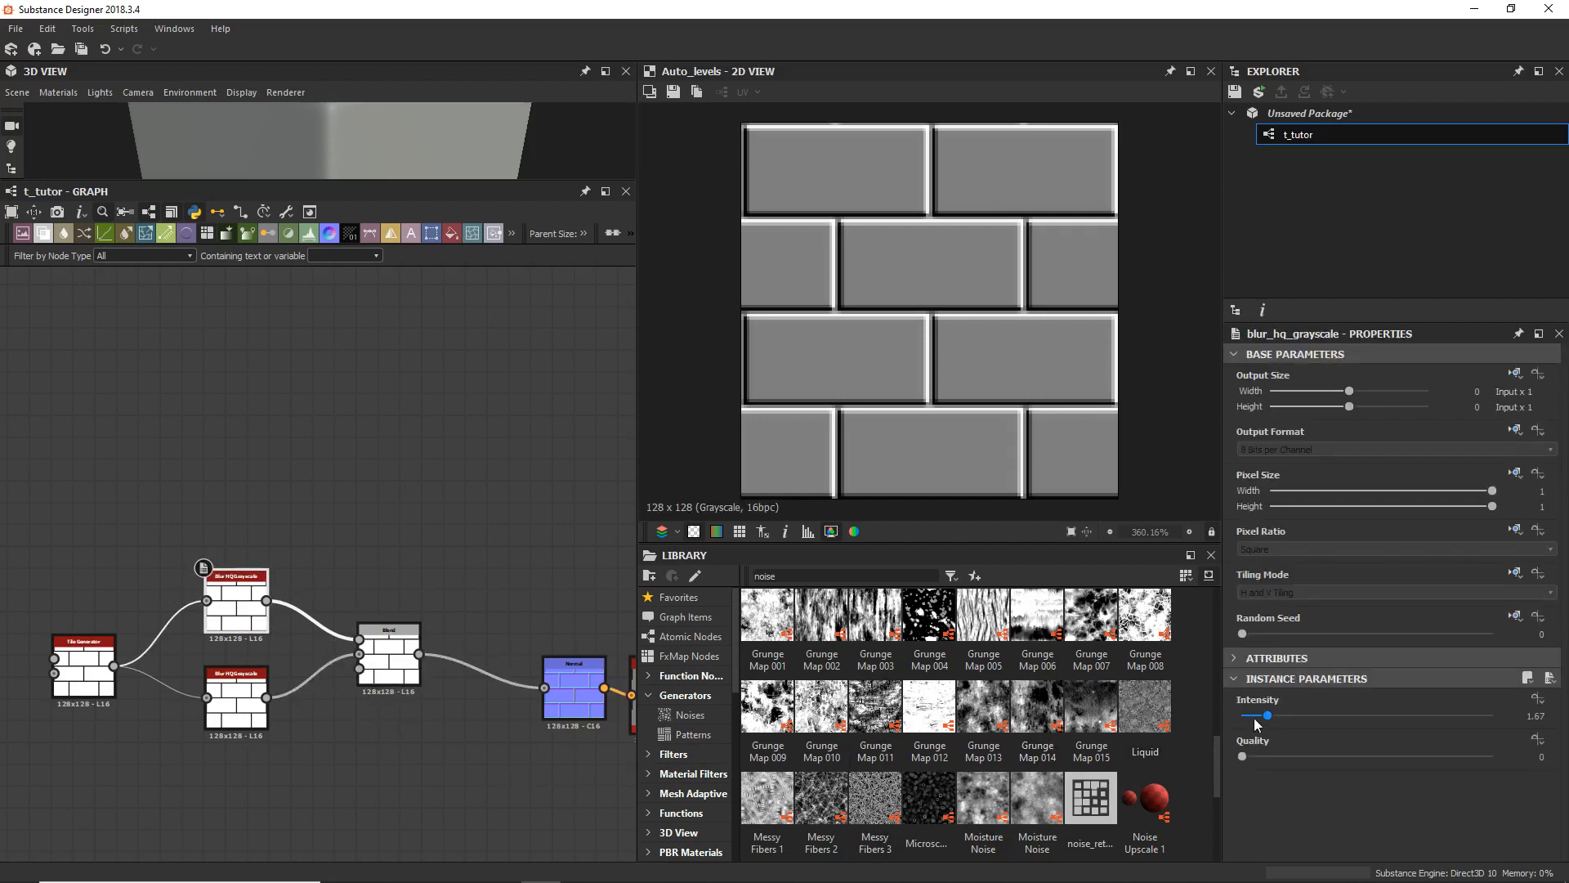
left_click_drag(1275, 721, 1409, 719)
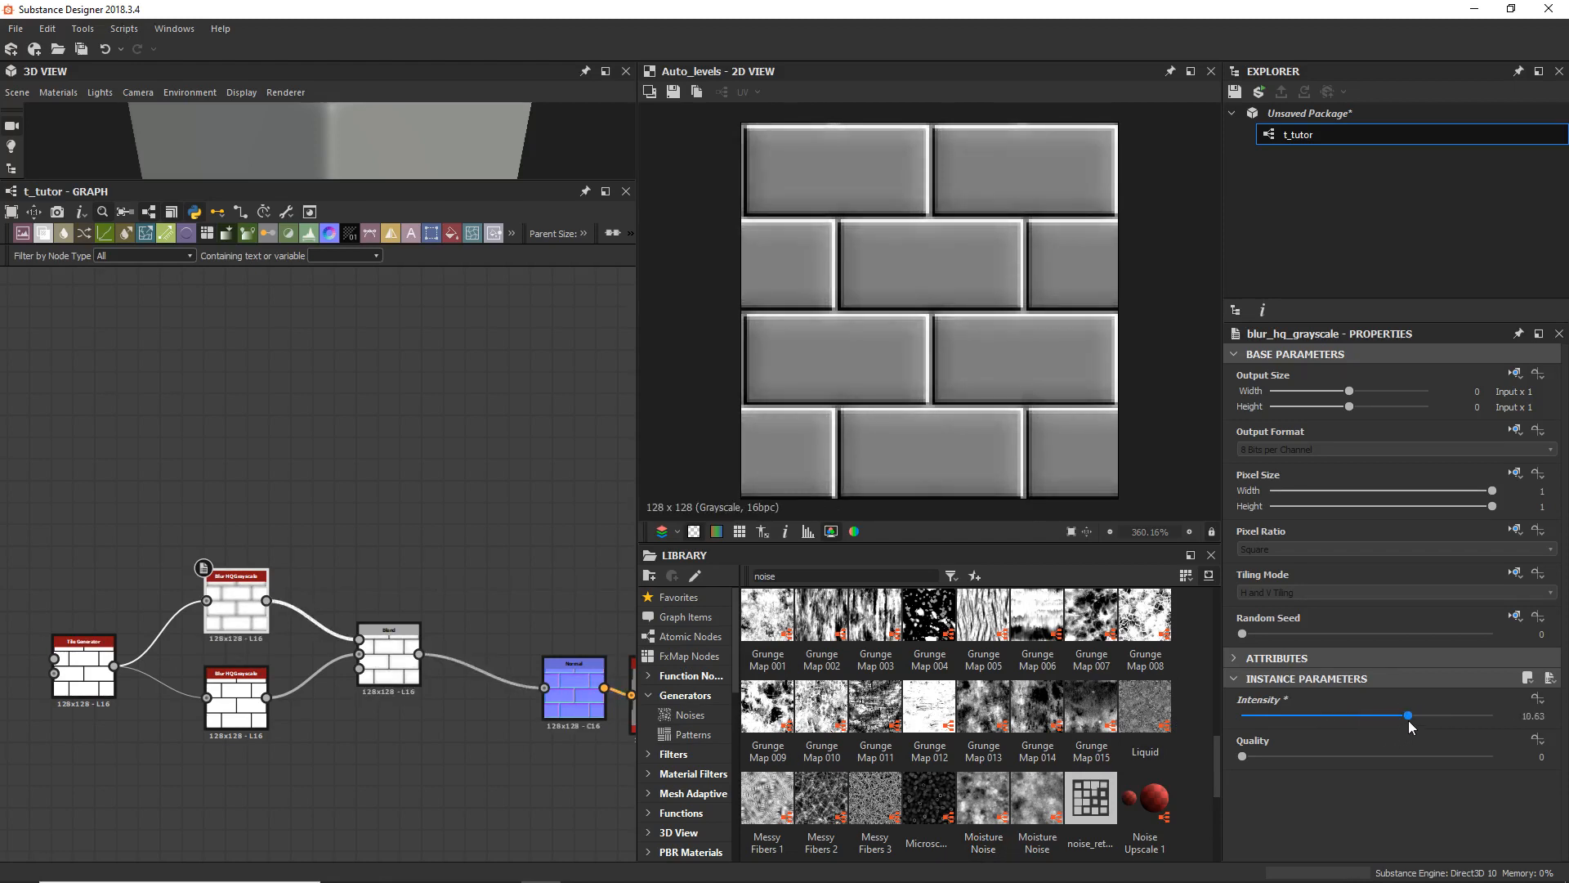
left_click(251, 725)
left_click_drag(1270, 720, 1297, 725)
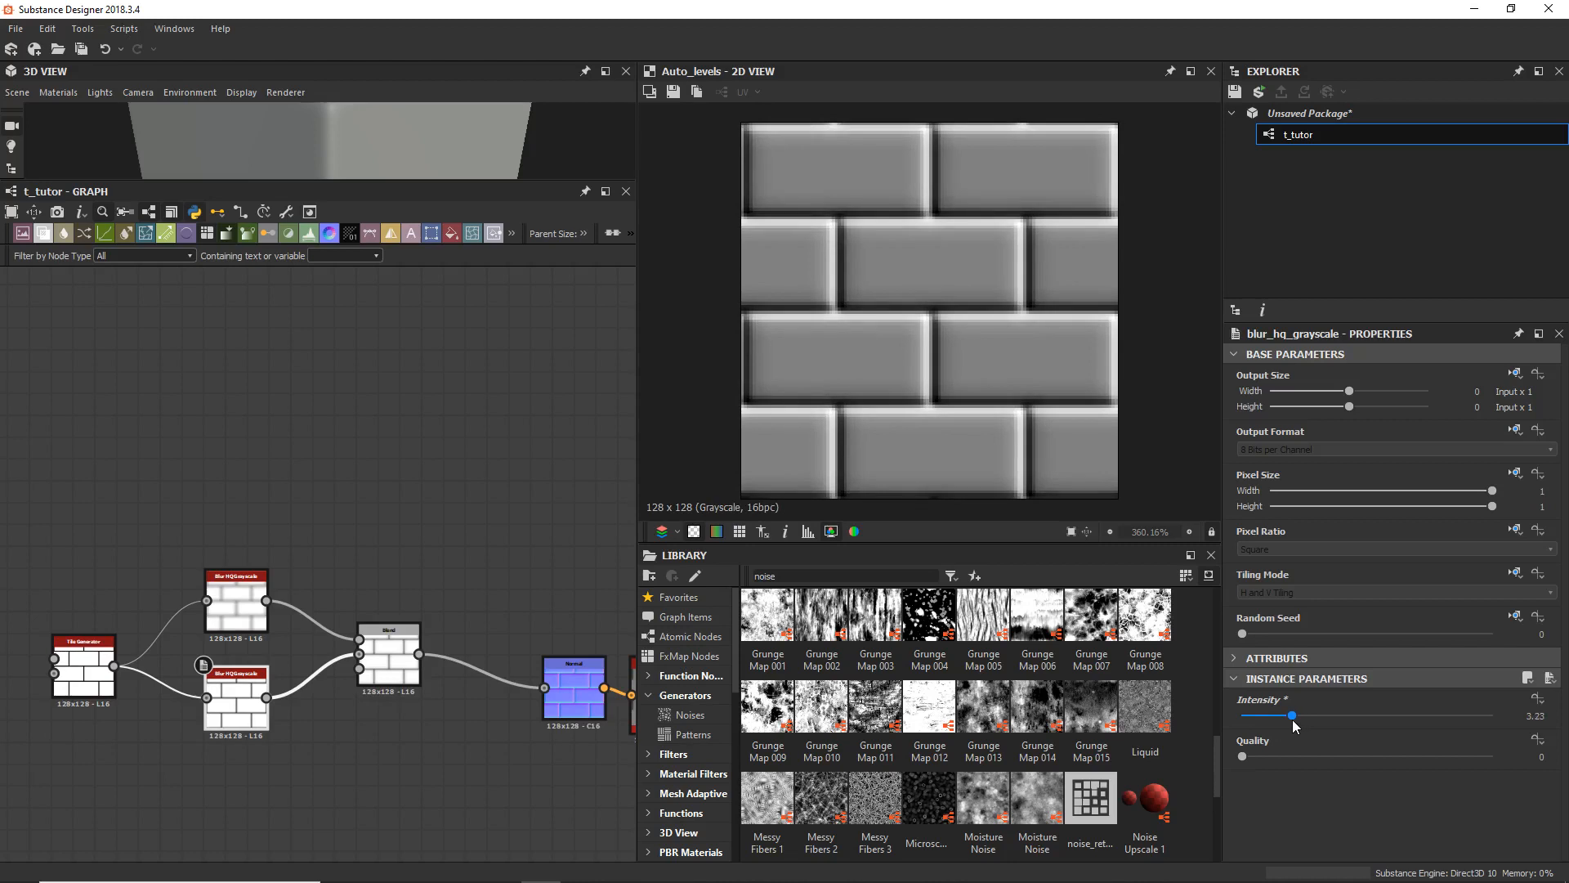
Step: Rearrange the blur branch compactly, aligning the Tile Generator with the lower Blur HQ Grayscale node and moving the Blend node closer to the blurs
left_click_drag(86, 515, 389, 762)
left_click_drag(266, 713, 182, 620)
middle_click_drag(290, 799, 419, 799)
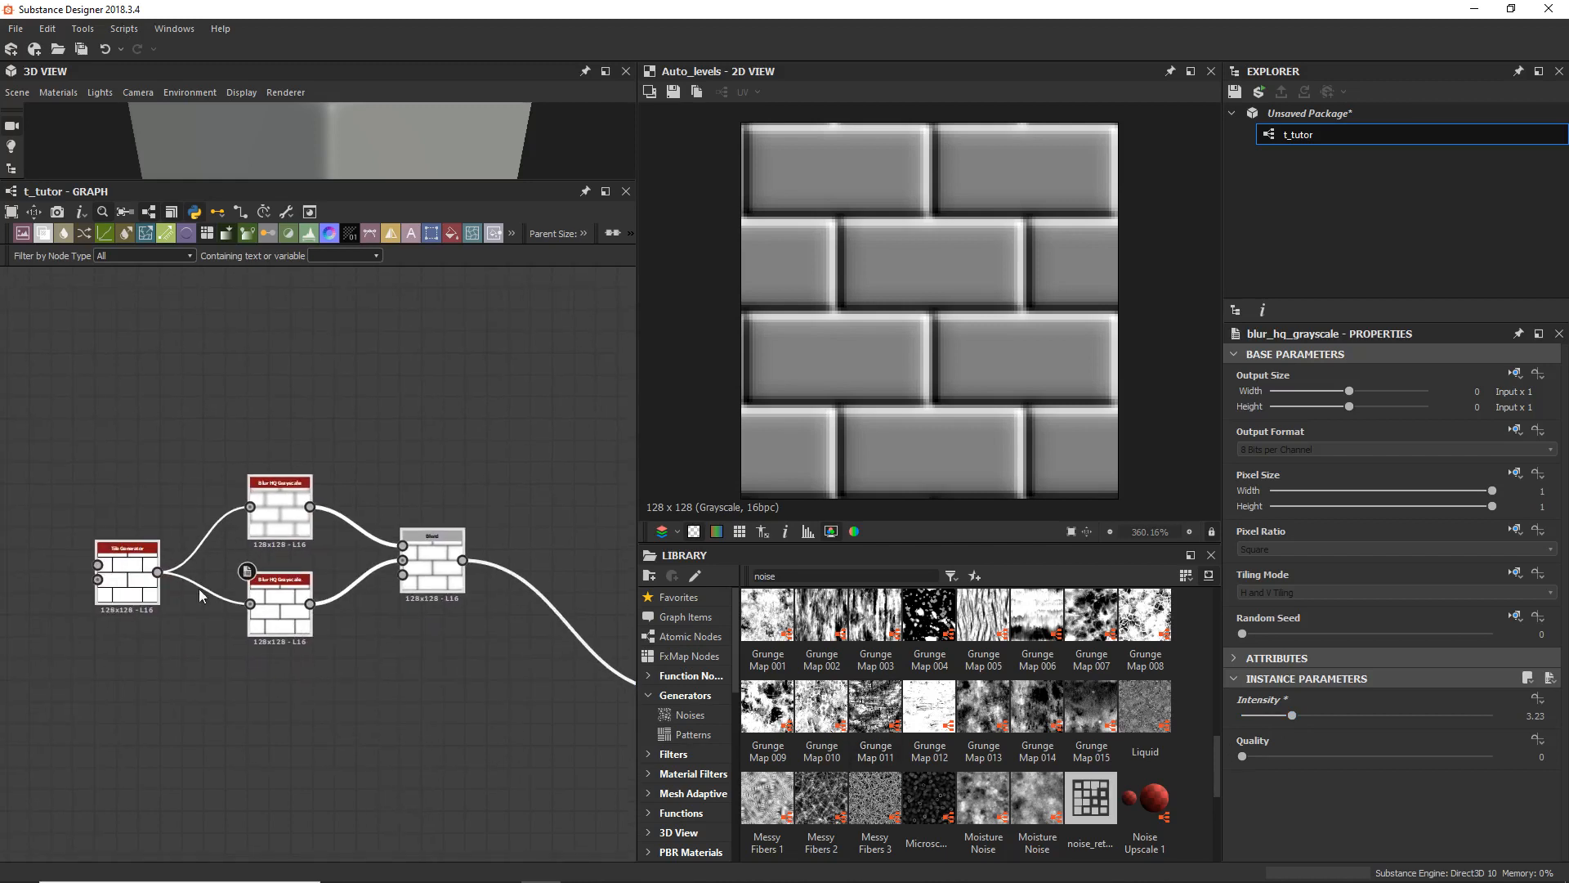
left_click(161, 557)
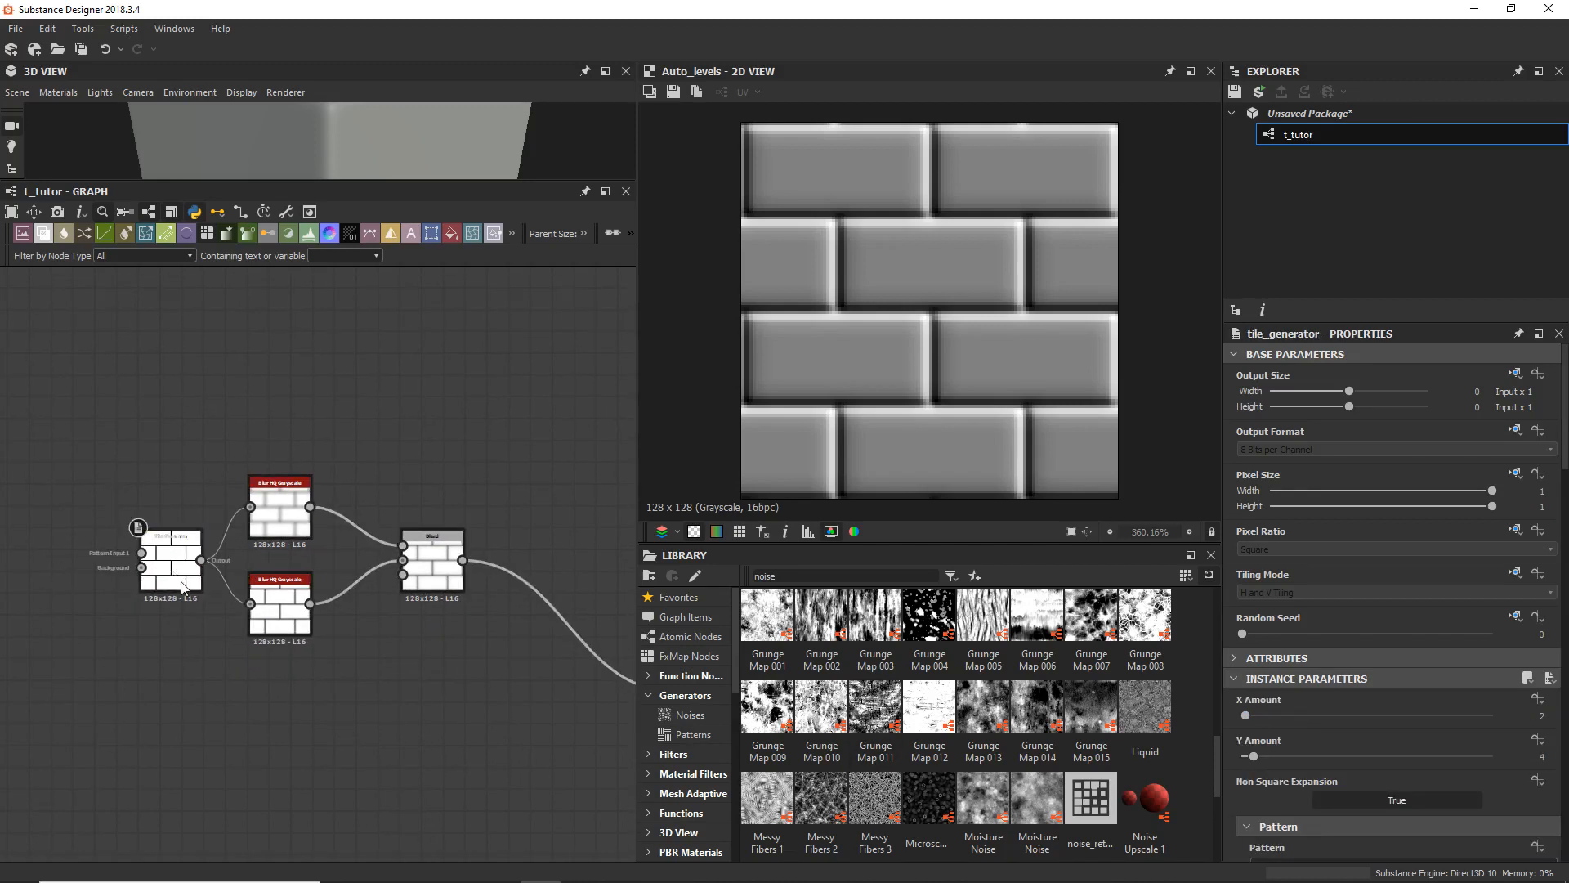
left_click_drag(140, 594, 174, 626)
left_click(371, 657)
left_click_drag(405, 589, 375, 593)
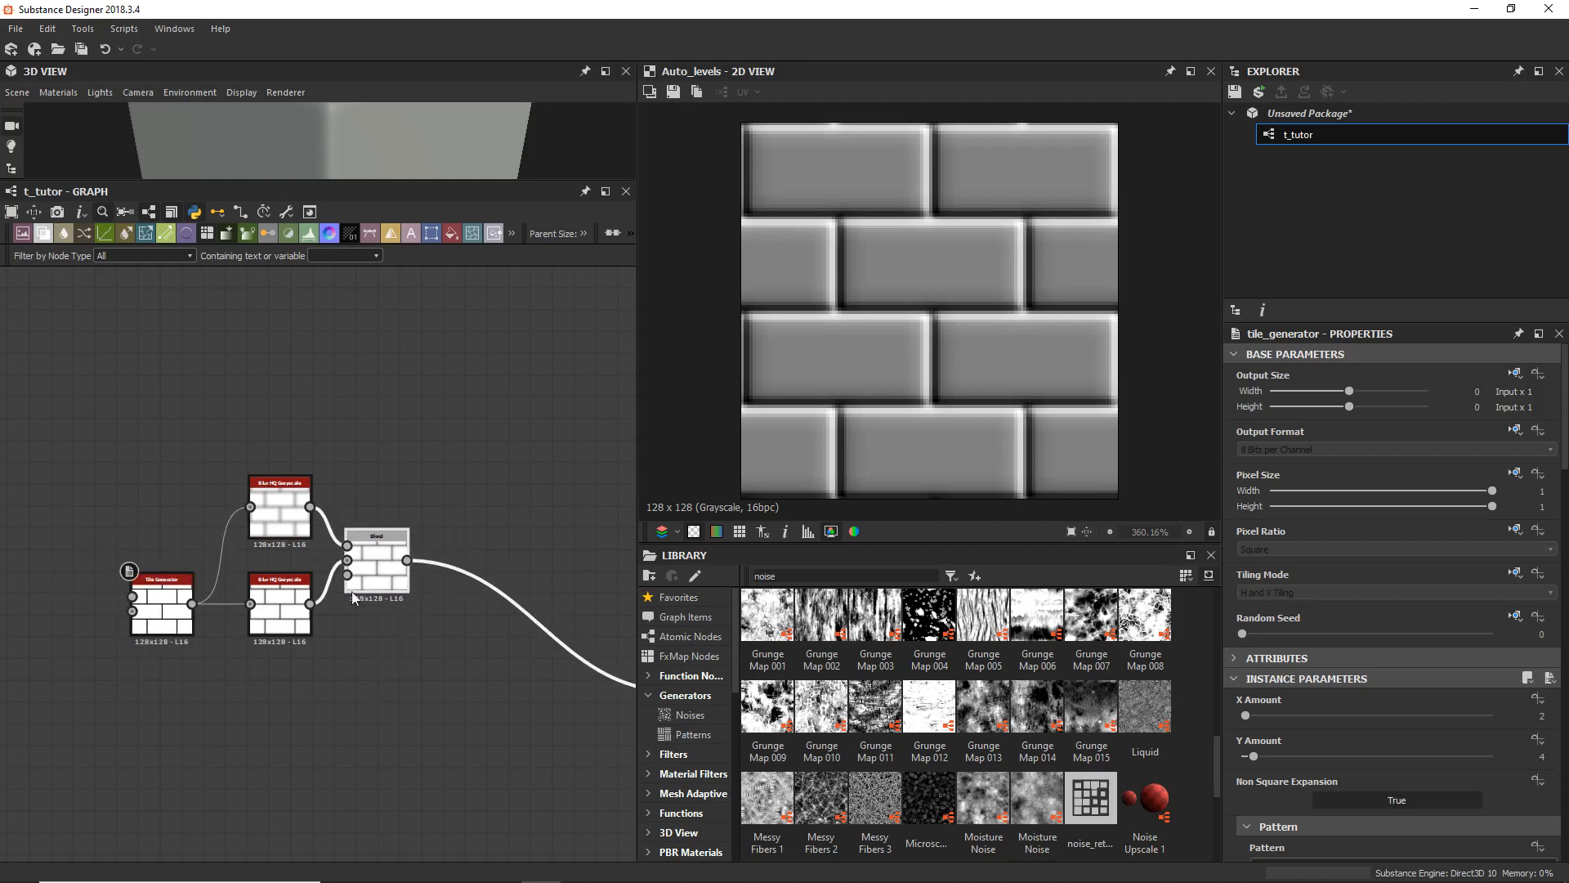
Step: Insert a second Blend node before the Normal node, with the first Blend as foreground and the Tile Generator as background
left_click_drag(471, 603, 453, 700)
left_click_drag(437, 646, 406, 561)
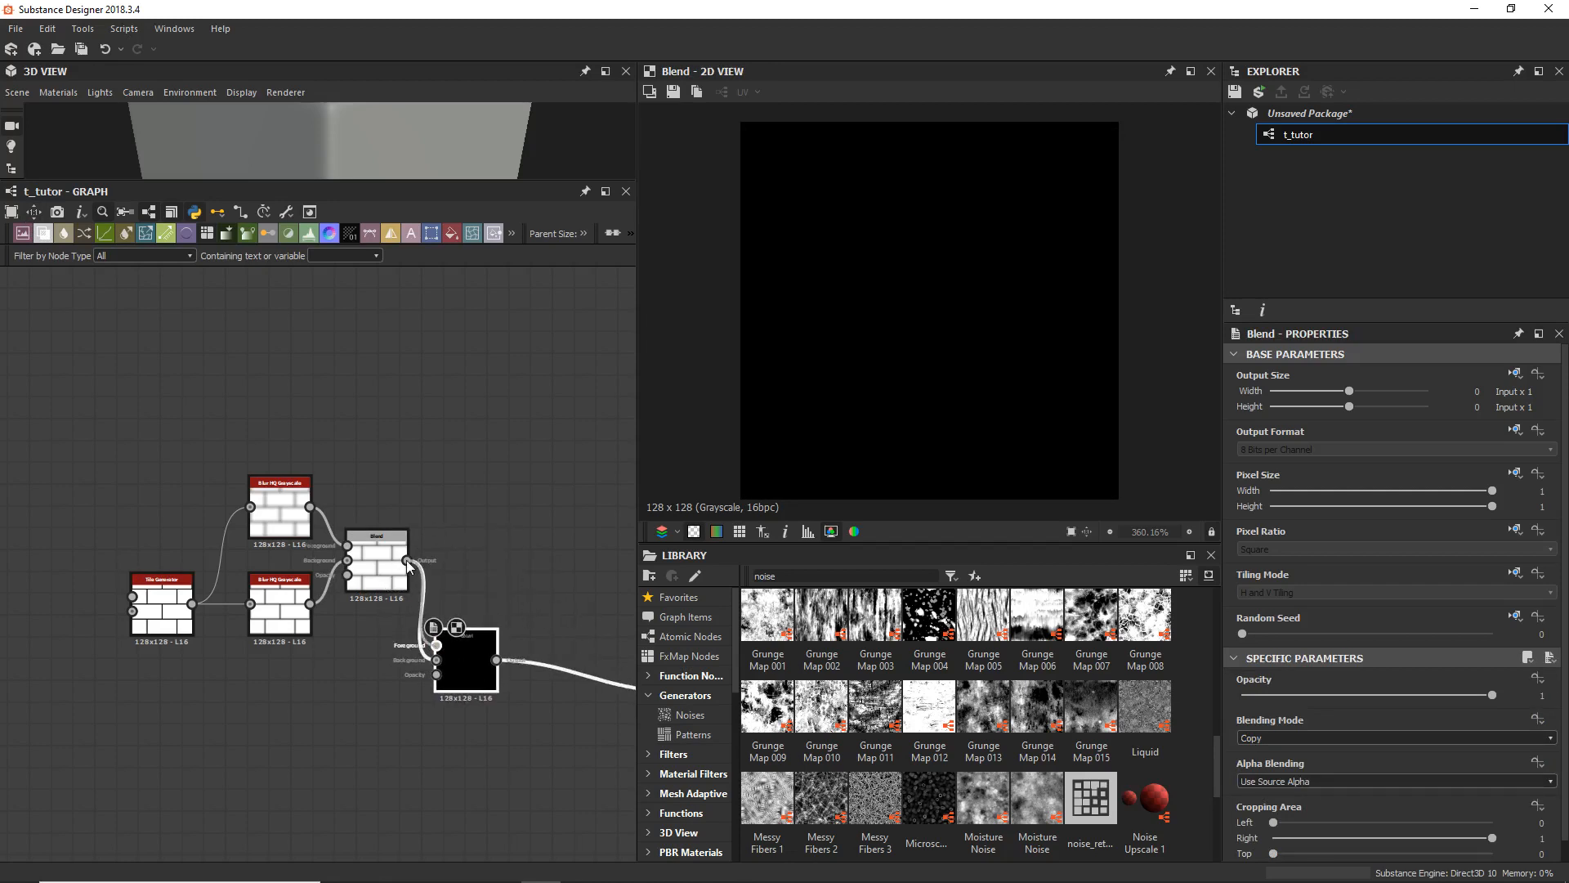
left_click_drag(233, 643, 437, 659)
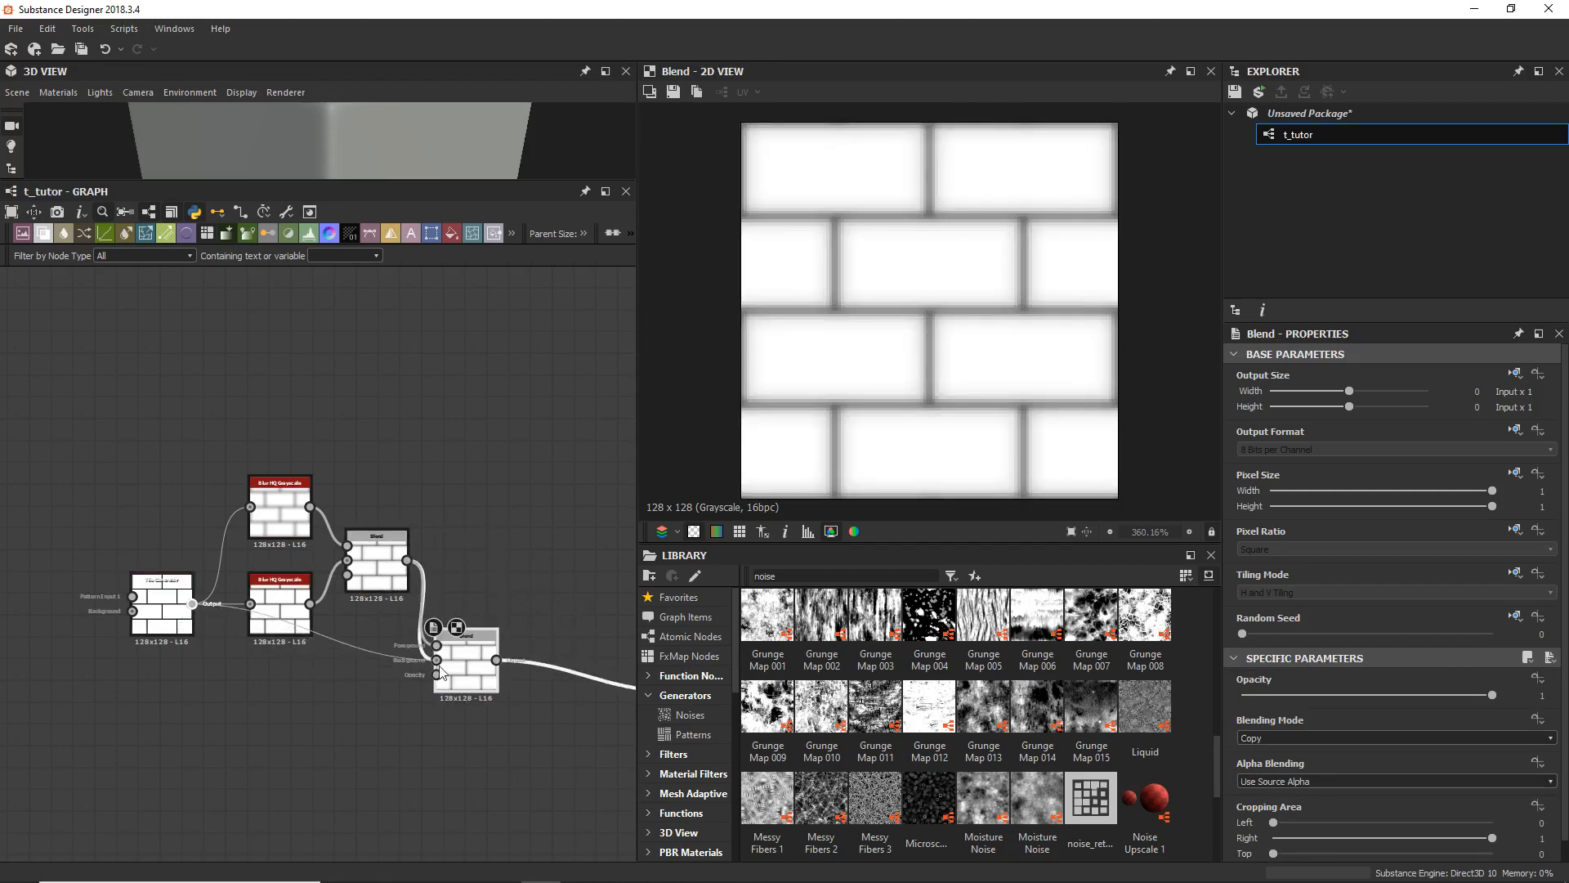
middle_click_drag(426, 744, 254, 800)
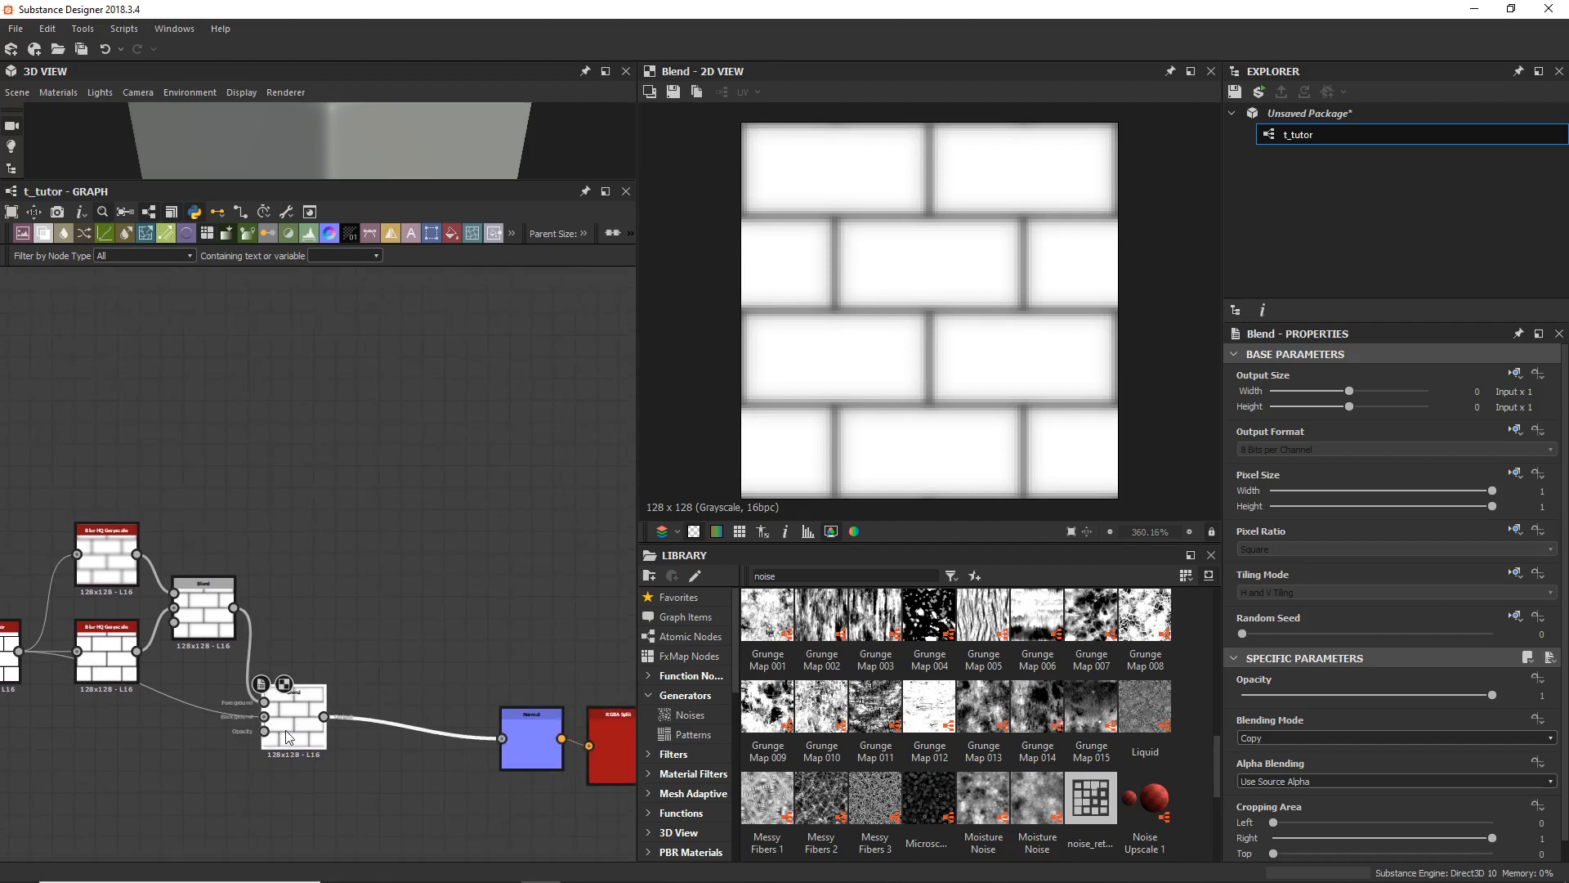
Step: Show the Auto Levels node in the 2D view and shift the second Blend node slightly towards the Normal node
middle_click_drag(426, 593, 17, 523)
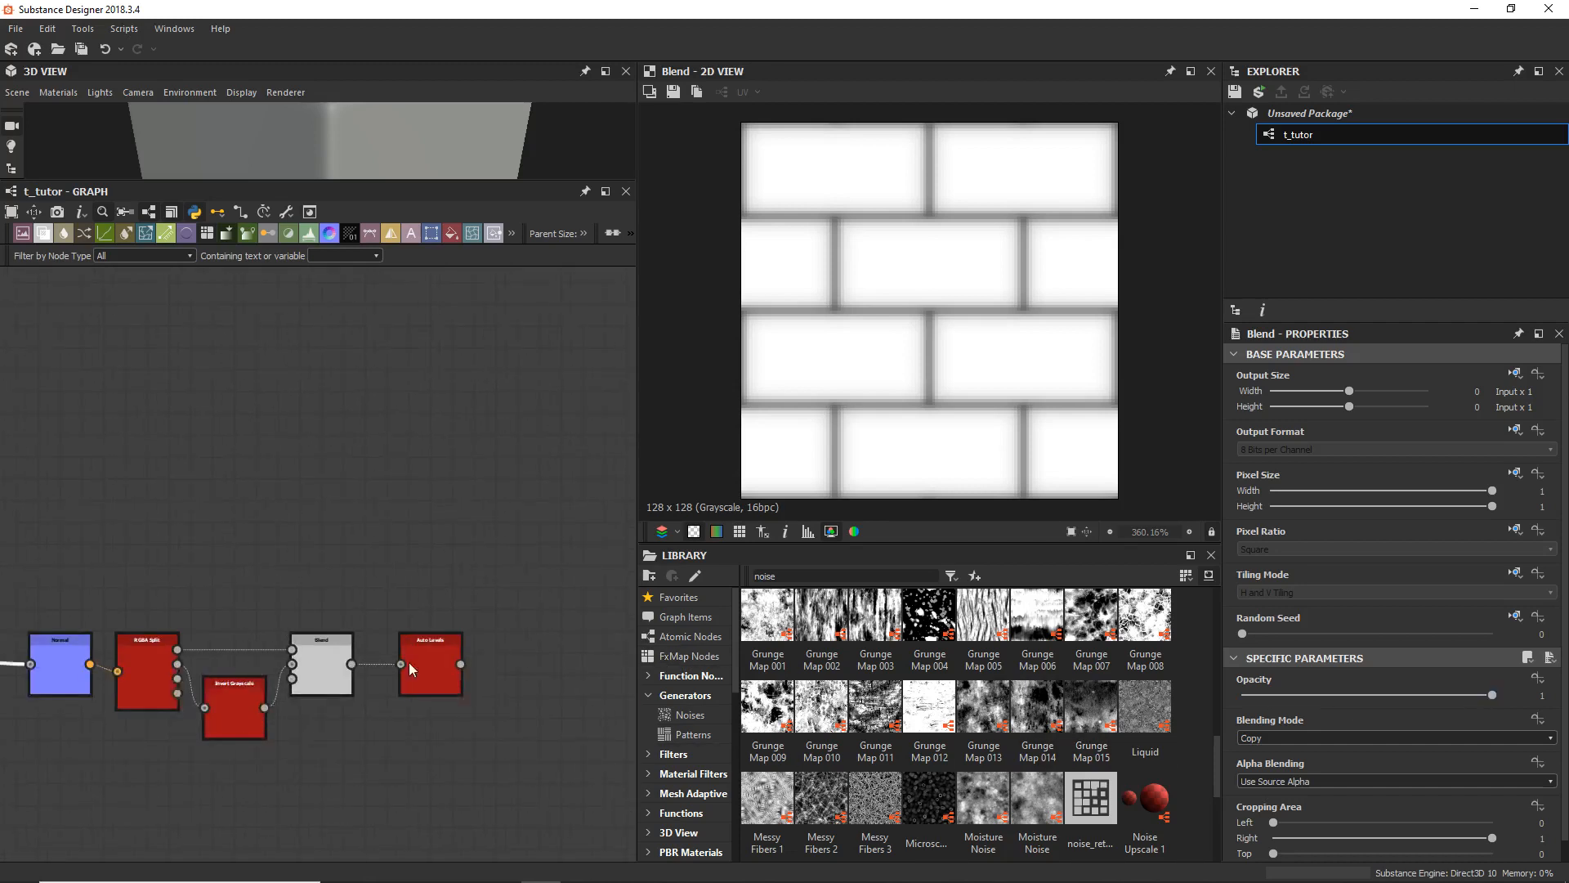
double_click(329, 666)
middle_click_drag(152, 777, 505, 766)
left_click_drag(156, 656, 164, 656)
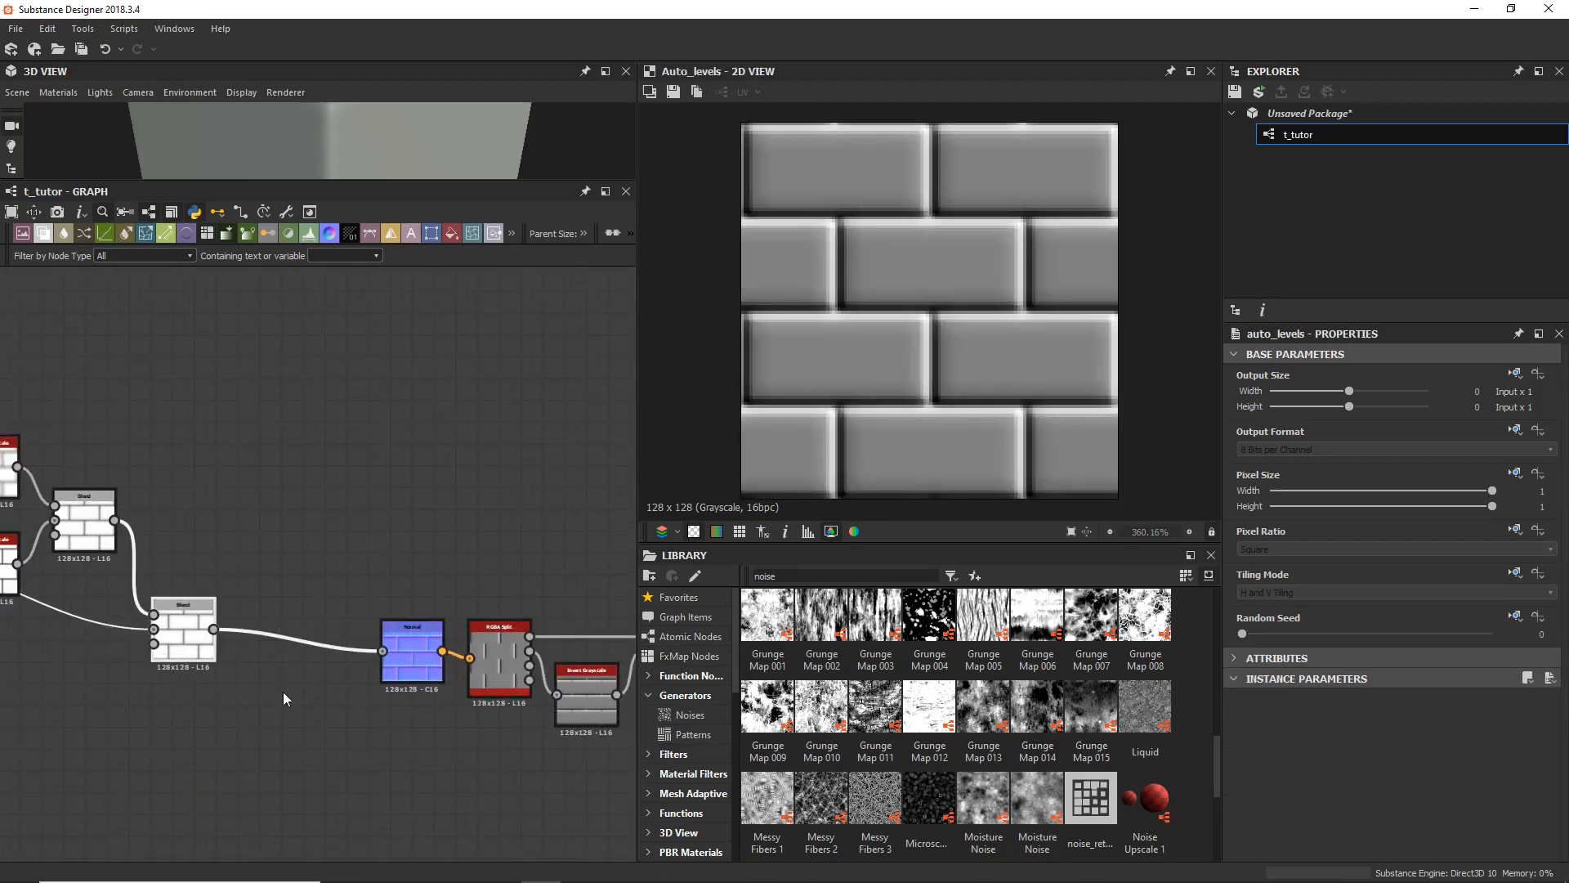
Step: Set the second Blend node's opacity to about 0.84 and check the brick edges up close
left_click(203, 641)
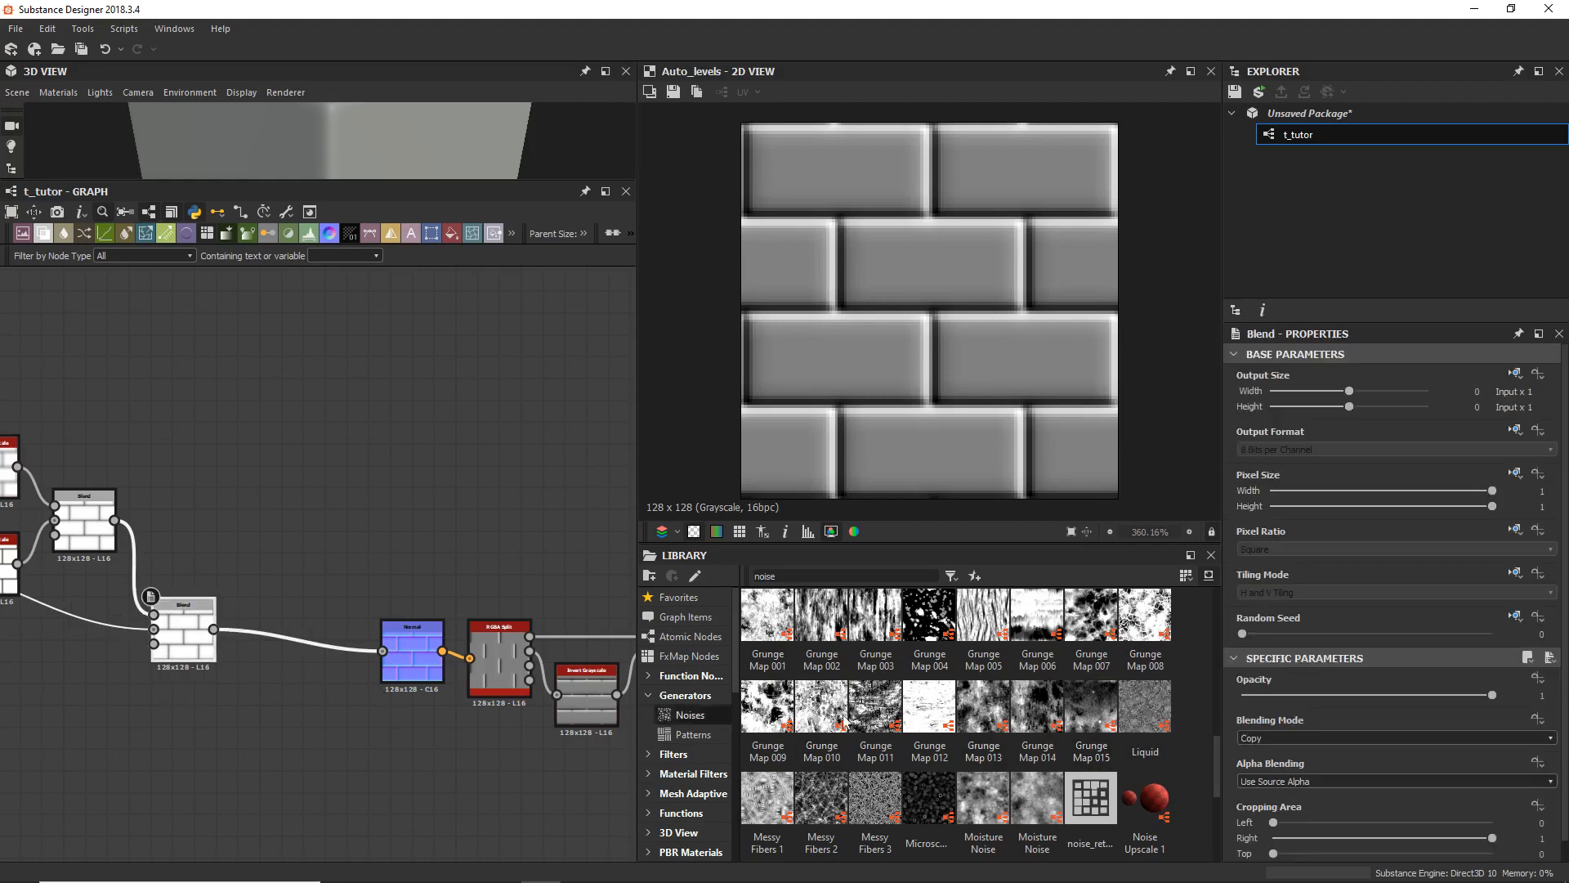
left_click(1443, 695)
mouse_move(1445, 695)
left_mouse_down()
mouse_move(1469, 695)
mouse_move(1453, 707)
left_mouse_up()
scroll(886, 350, "up", 5)
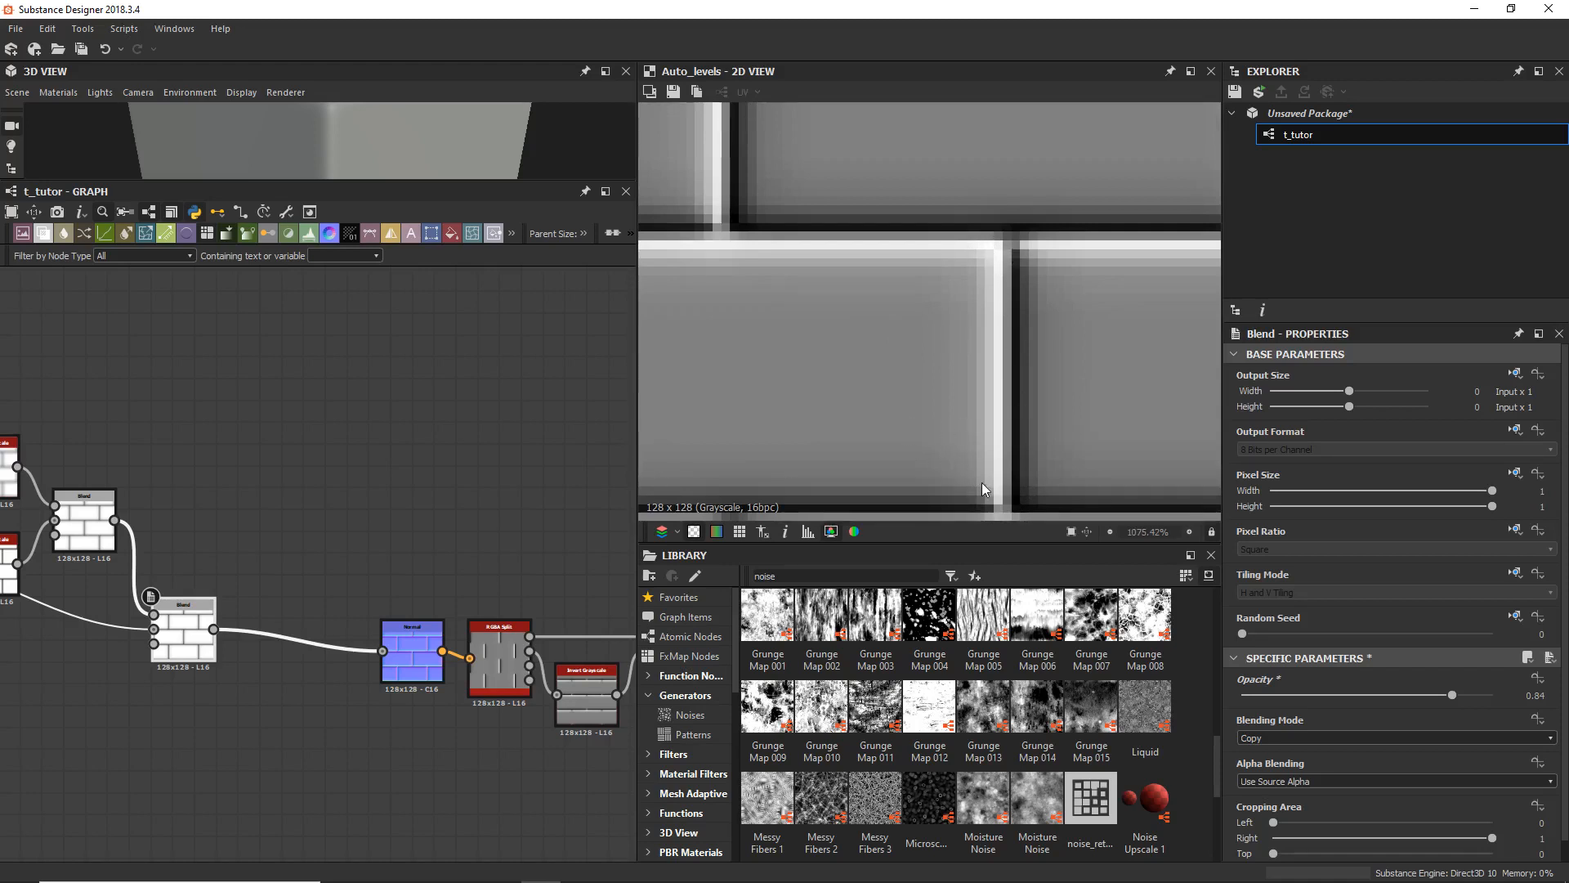
scroll(917, 429, "down", 5)
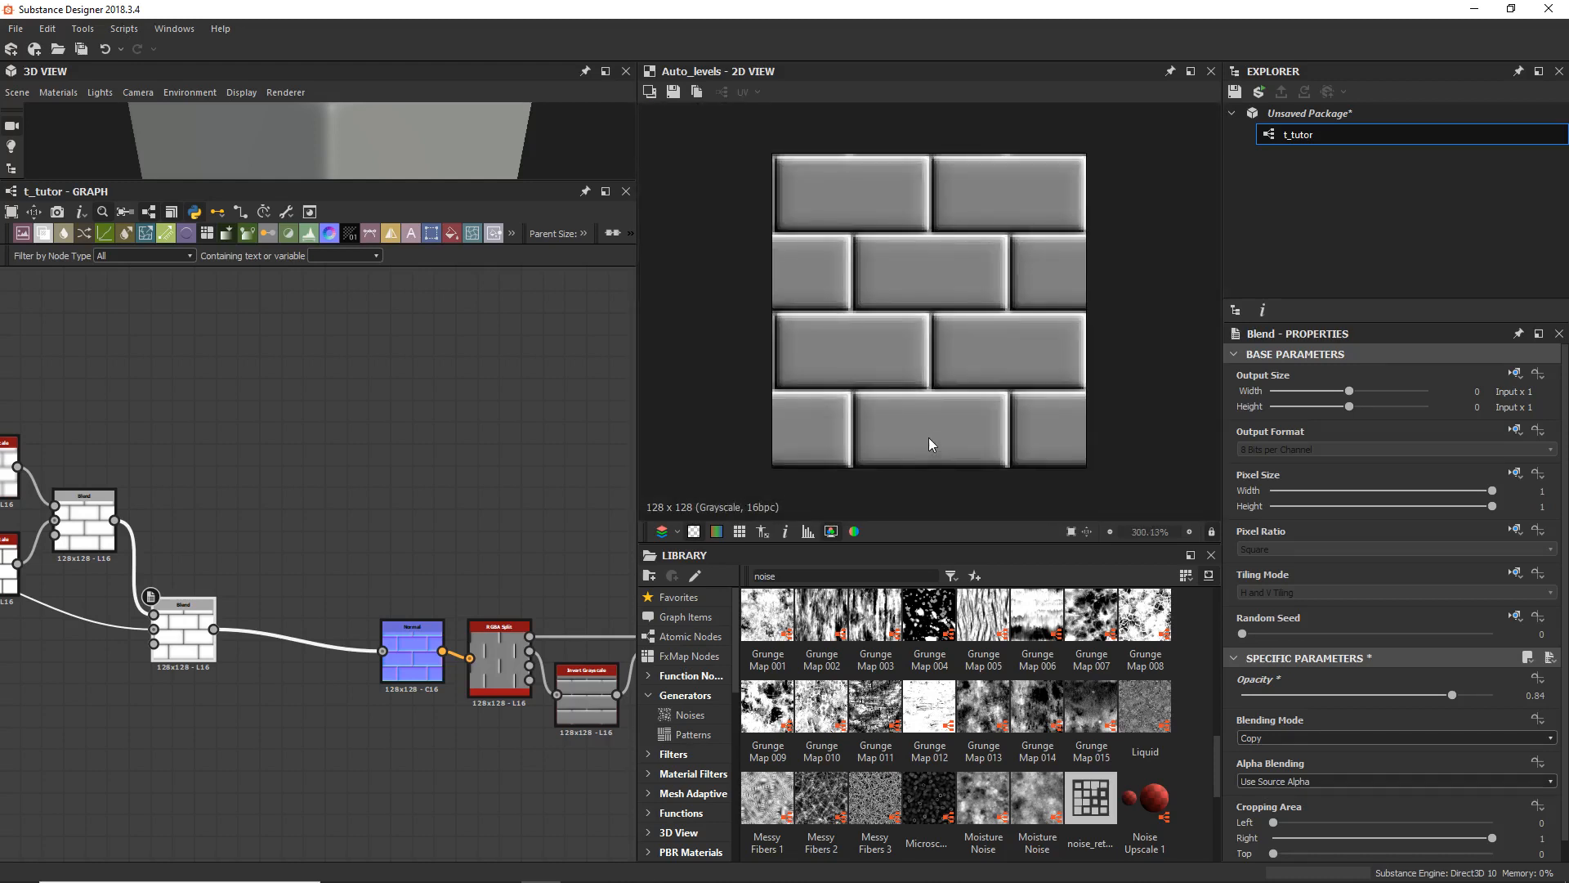
Step: Search the library for noise and browse the available noise generators and grunge maps
middle_click_drag(424, 439, 172, 379)
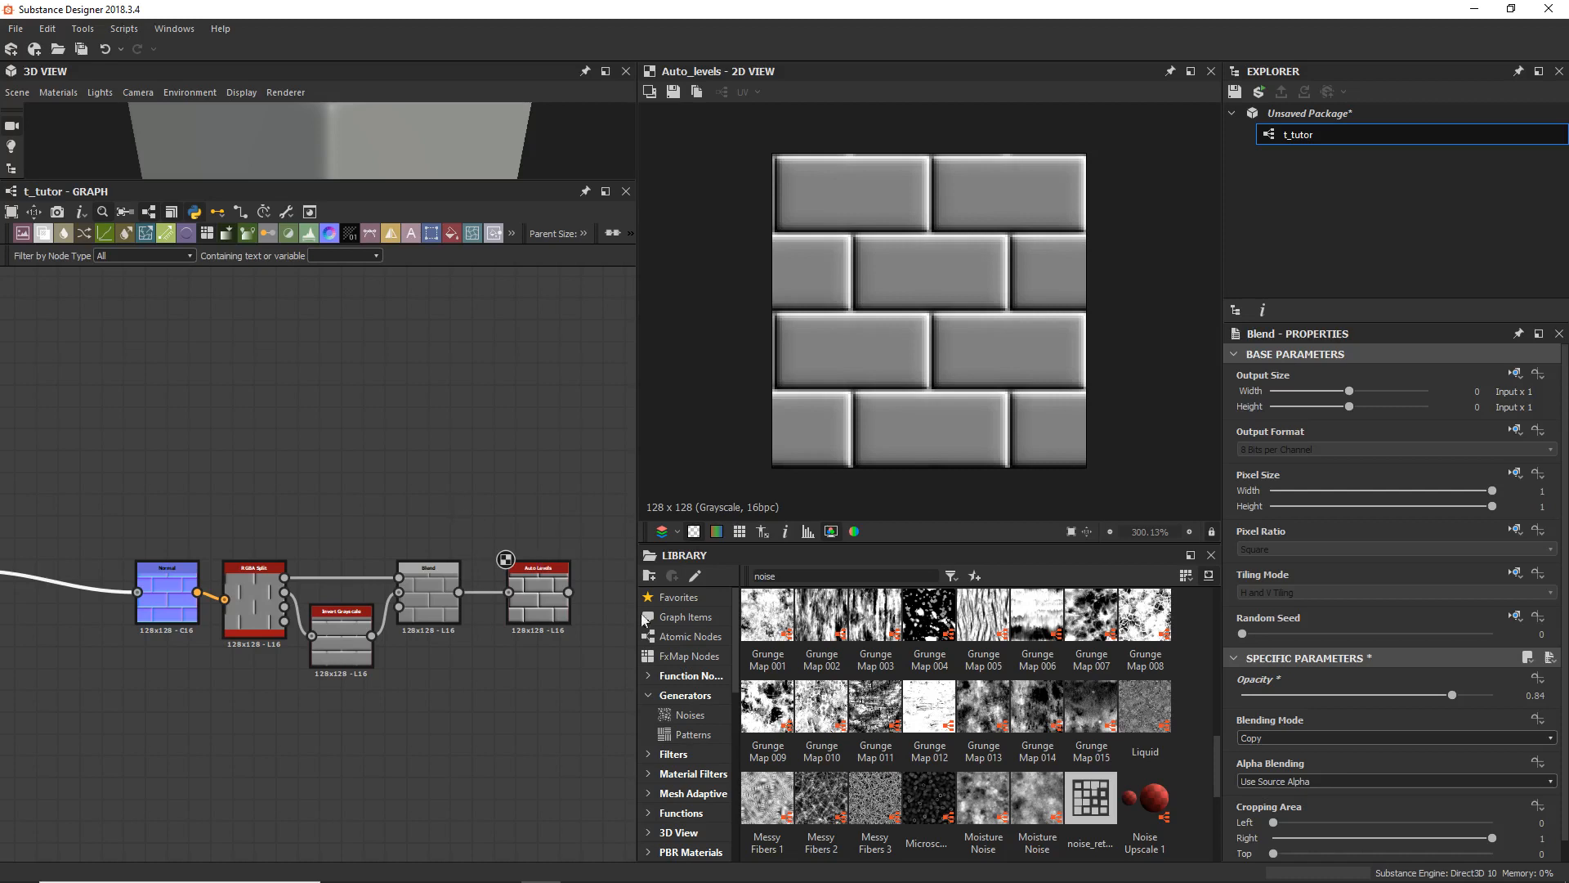
key("BackSpace")
key("BackSpace")
key("BackSpace")
key("BackSpace")
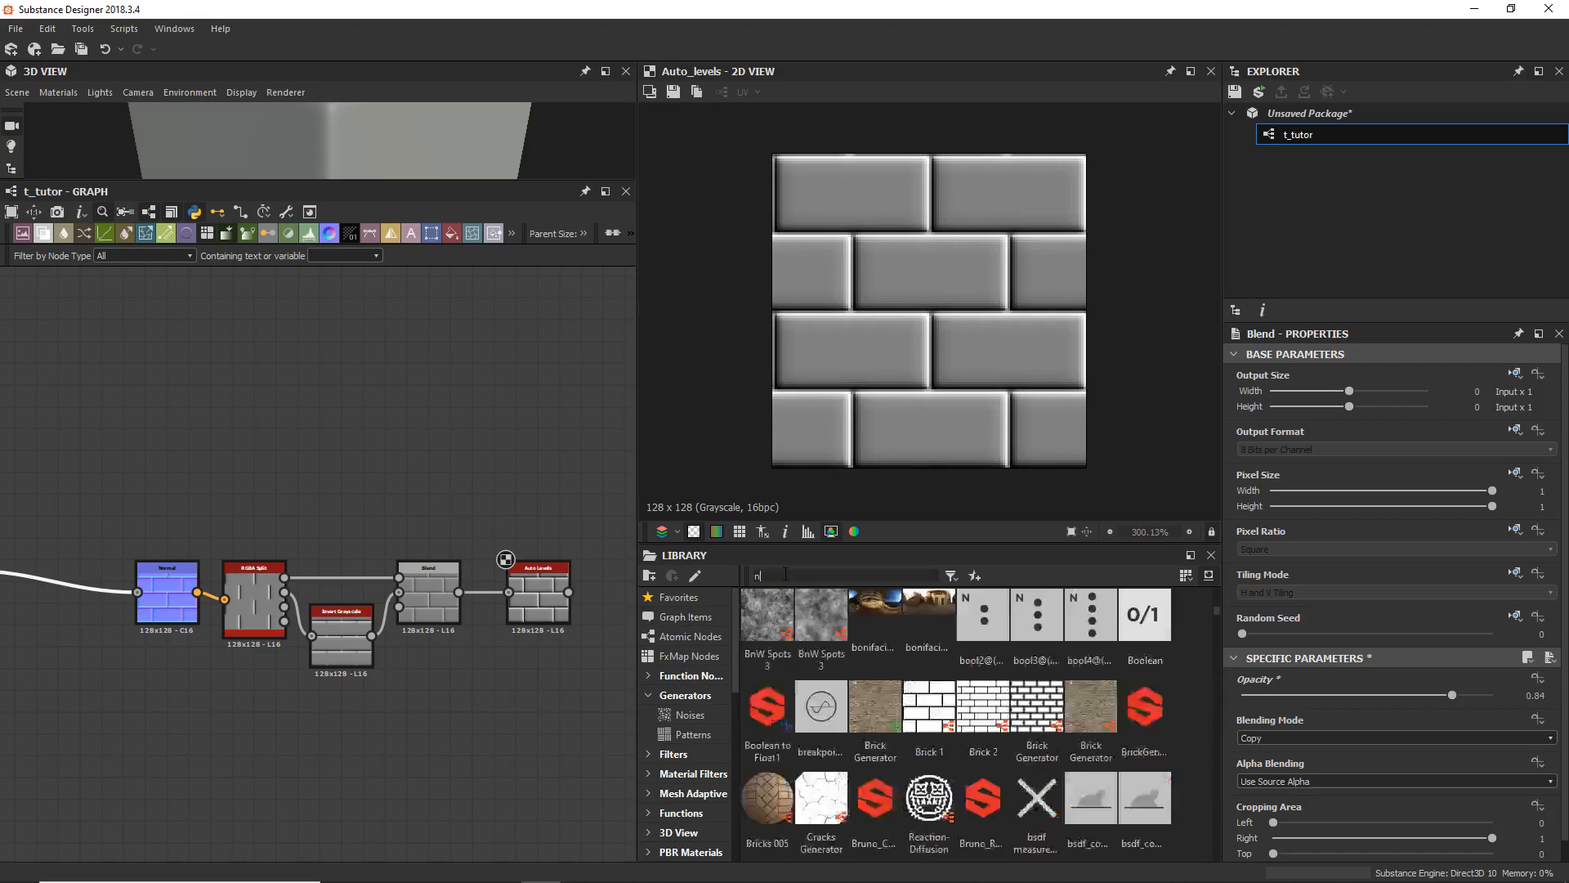
type("oise")
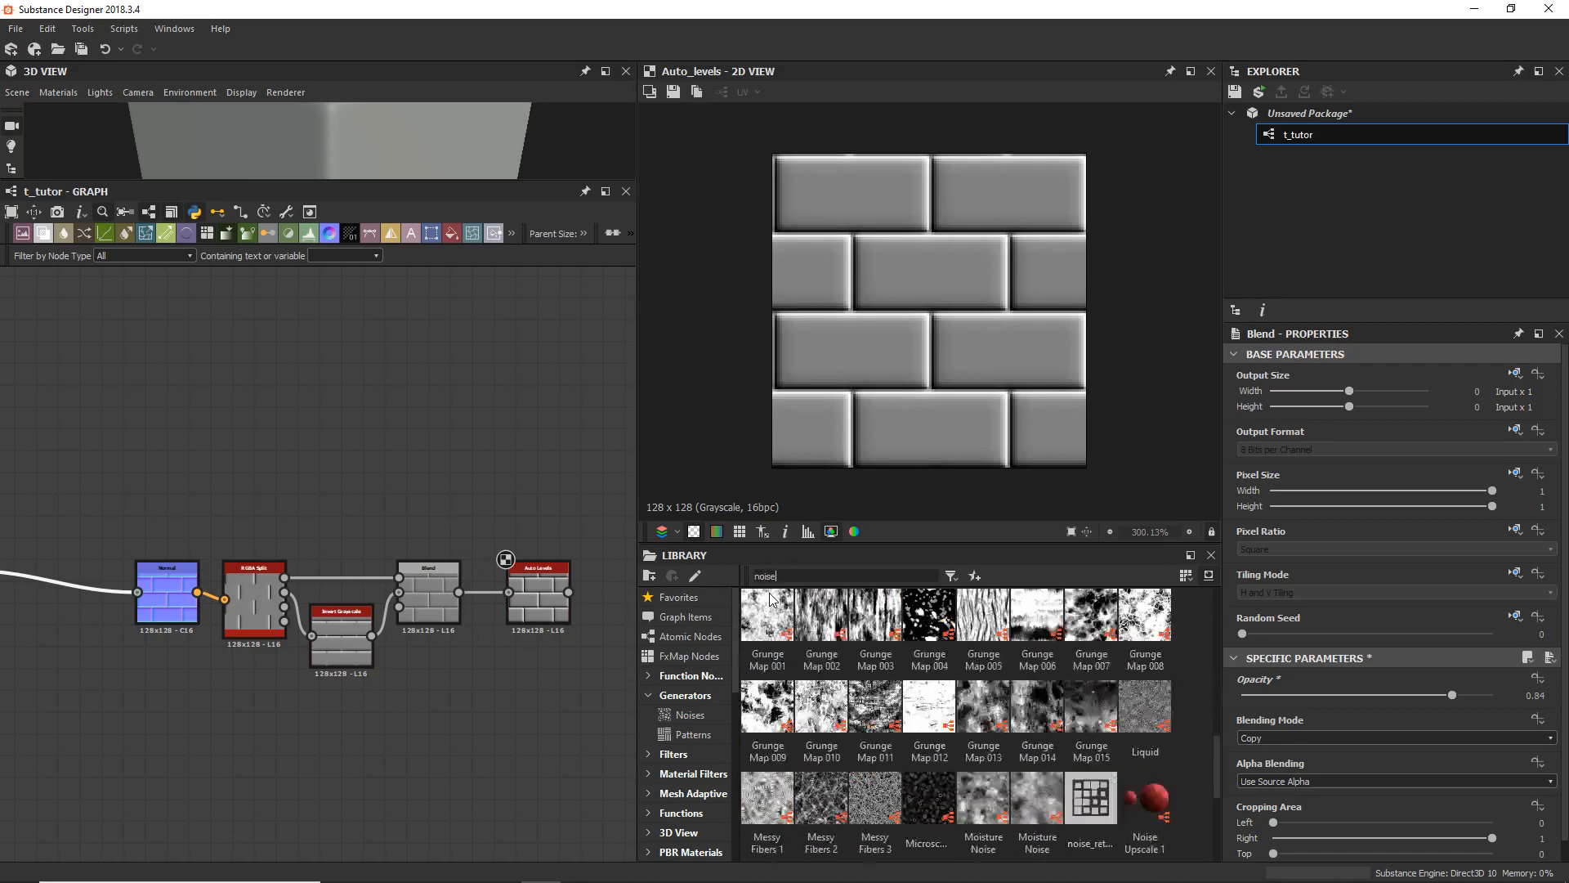
scroll(875, 723, "down", 5)
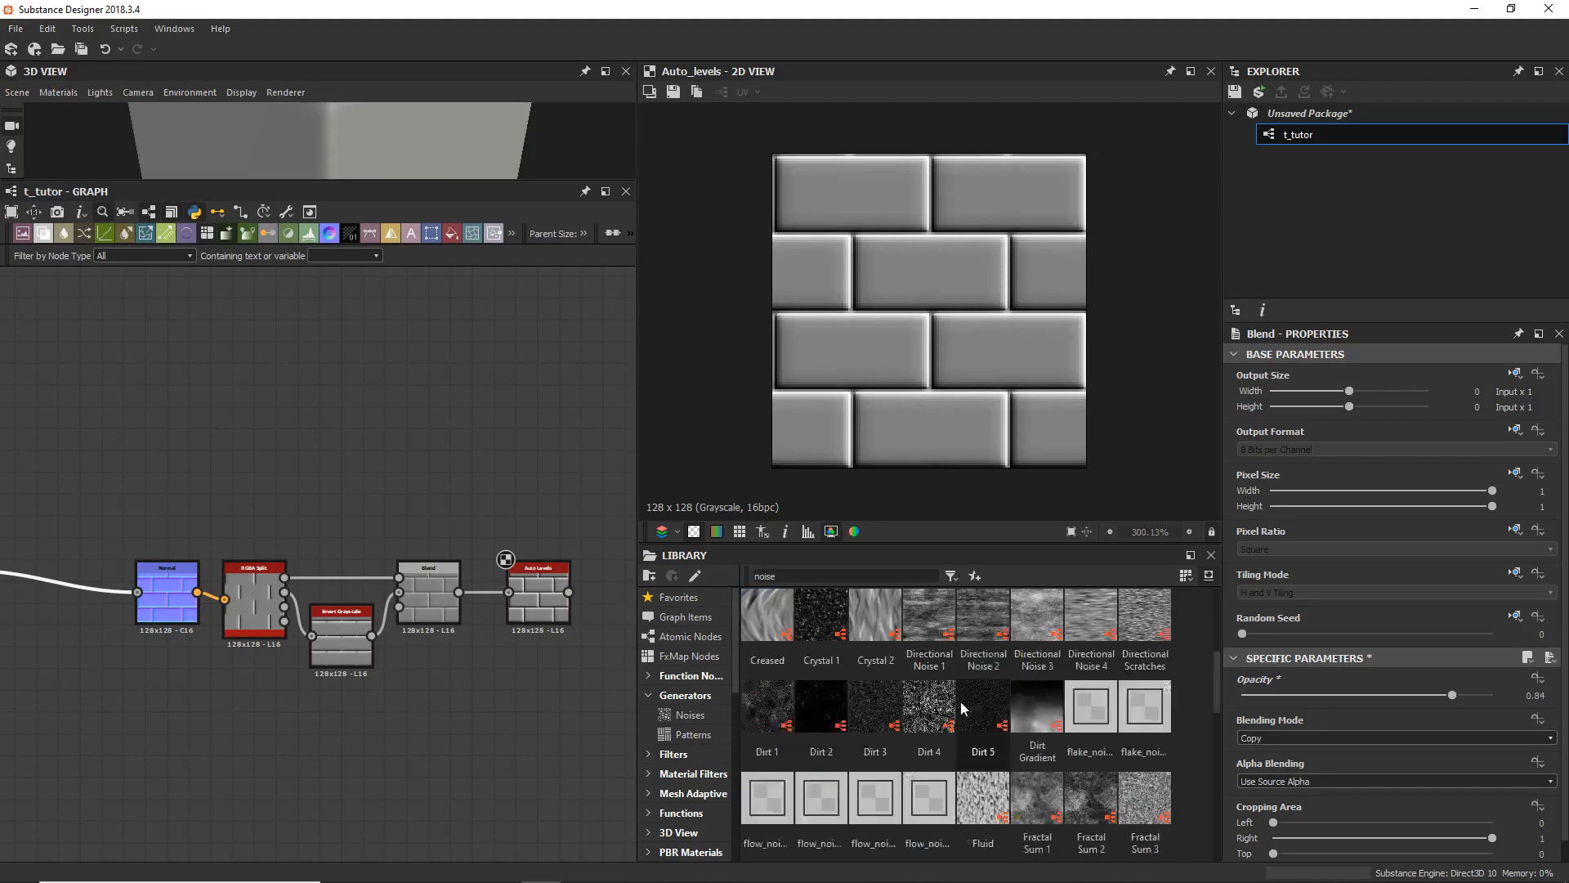
left_click_drag(1221, 751, 1214, 601)
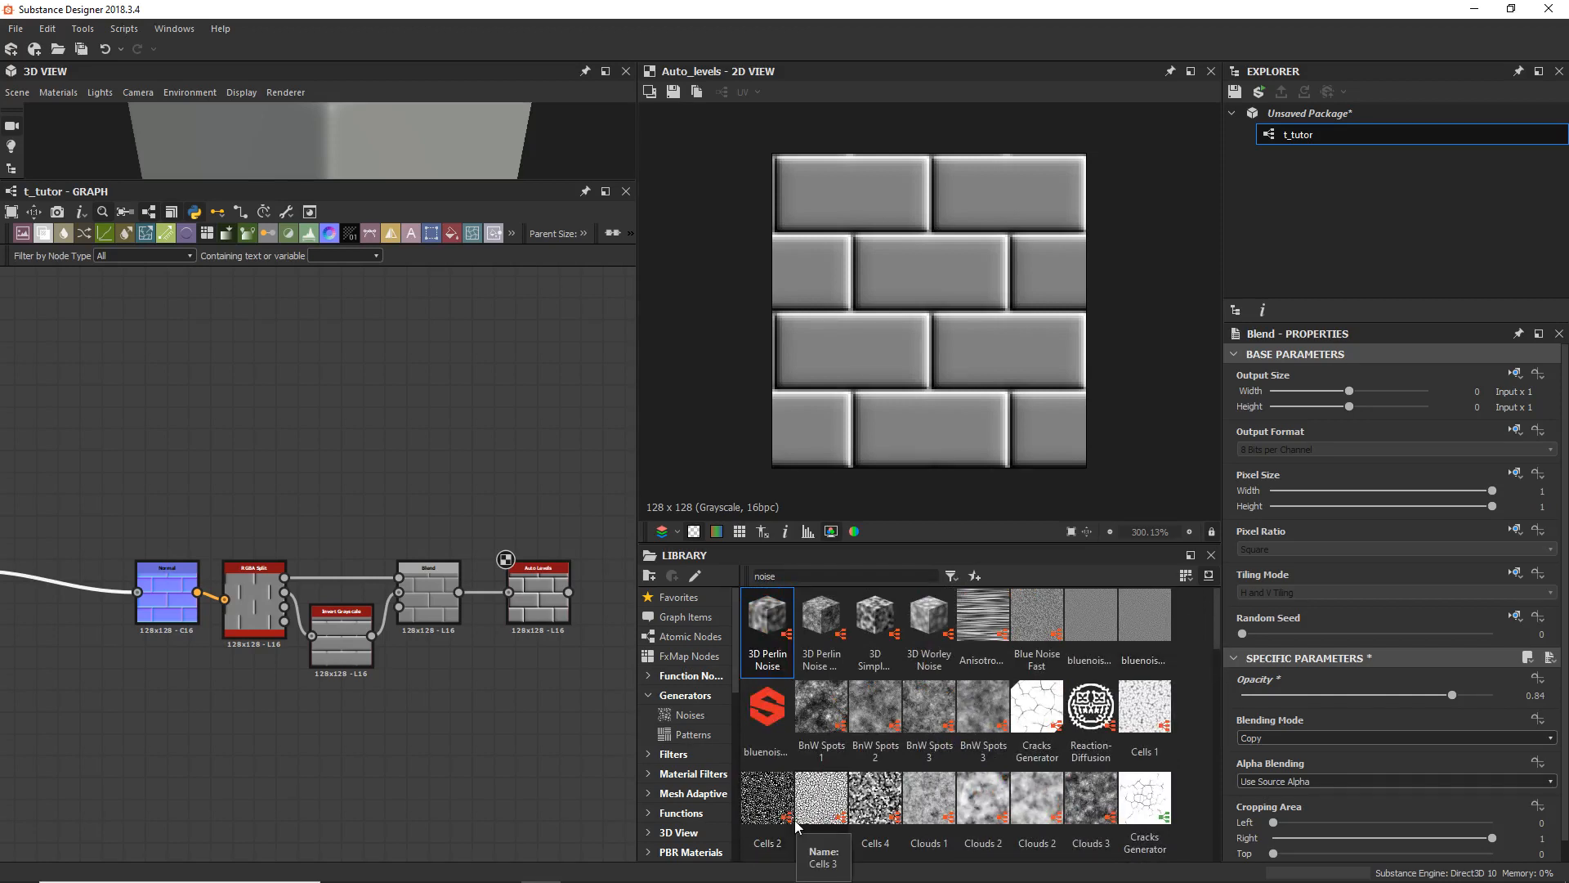
scroll(850, 819, "down", 3)
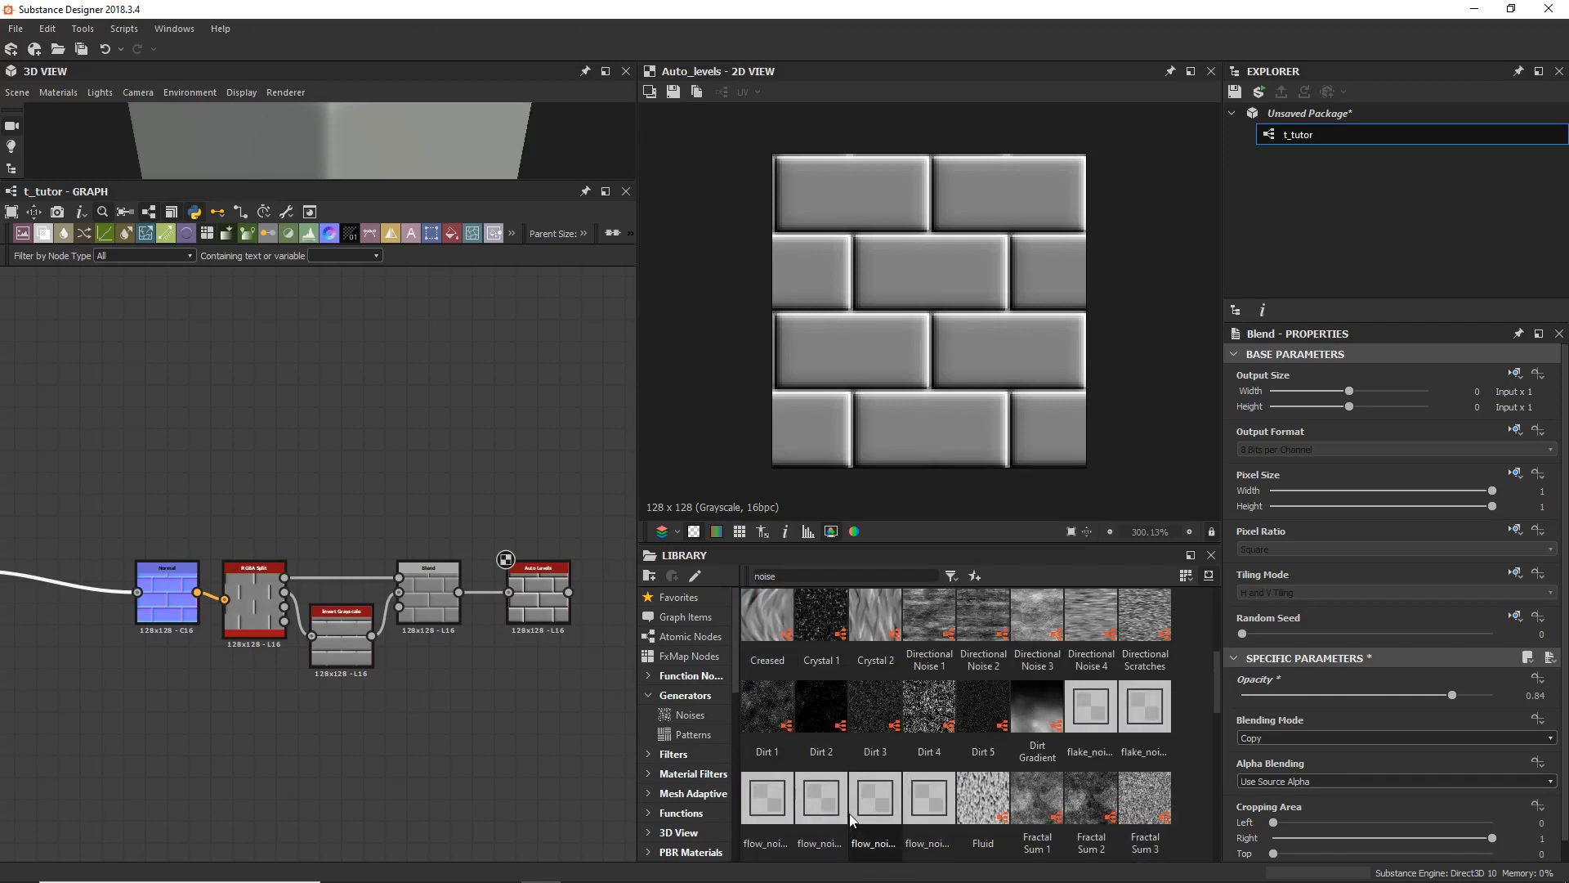
left_click_drag(1203, 689, 1209, 754)
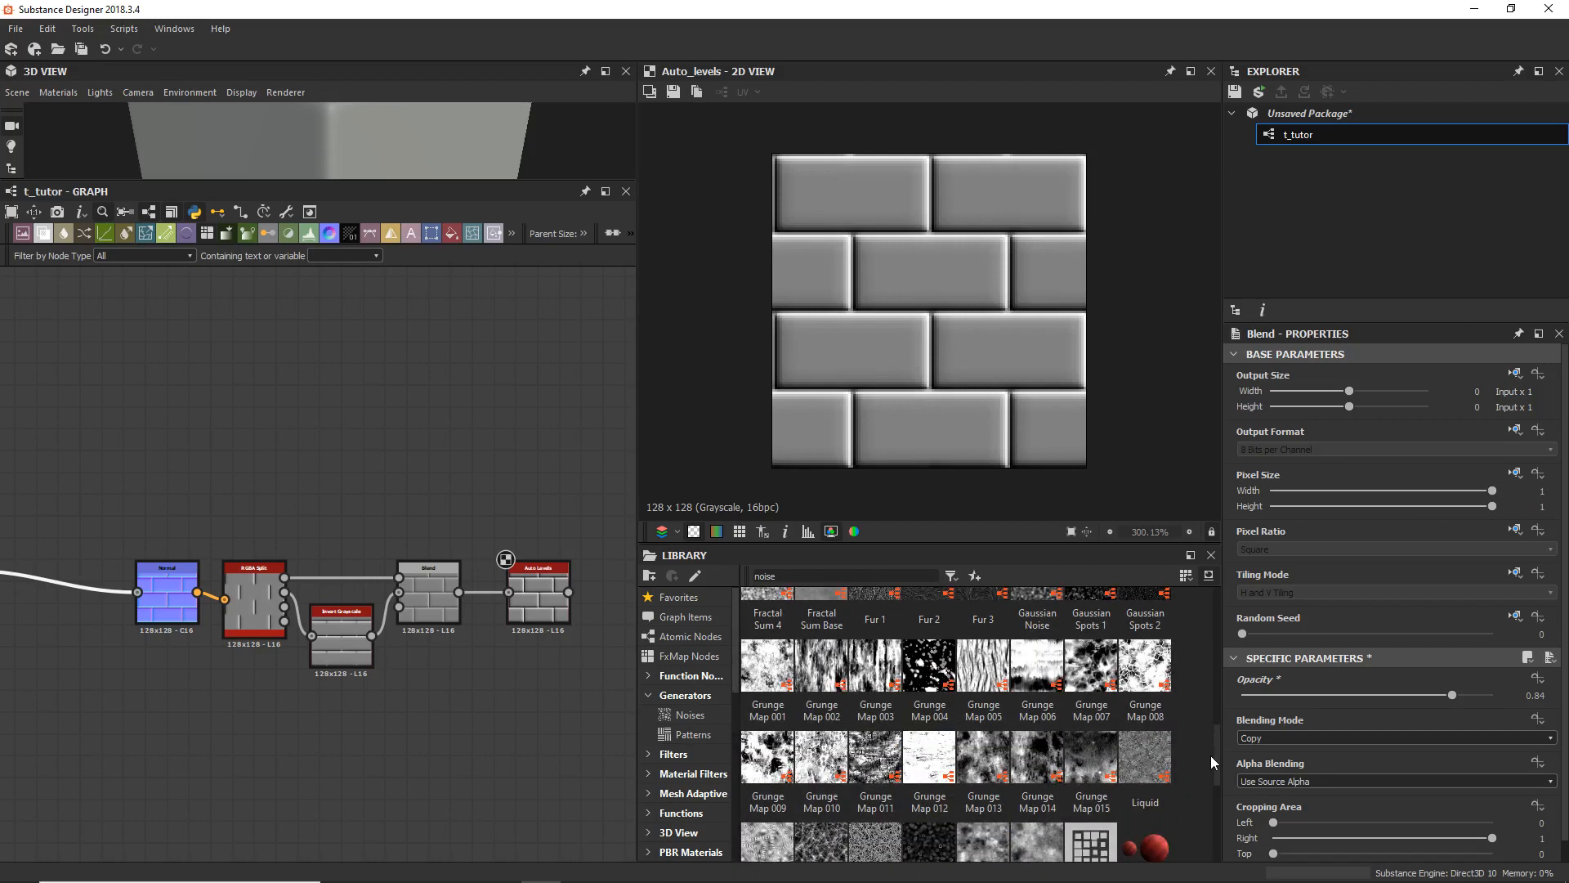
Step: Add Grunge Map 002 and Grunge Map 011 nodes one above the other, in the empty area above the Normal node's chain
middle_click_drag(323, 518, 455, 743)
left_click_drag(818, 672, 426, 481)
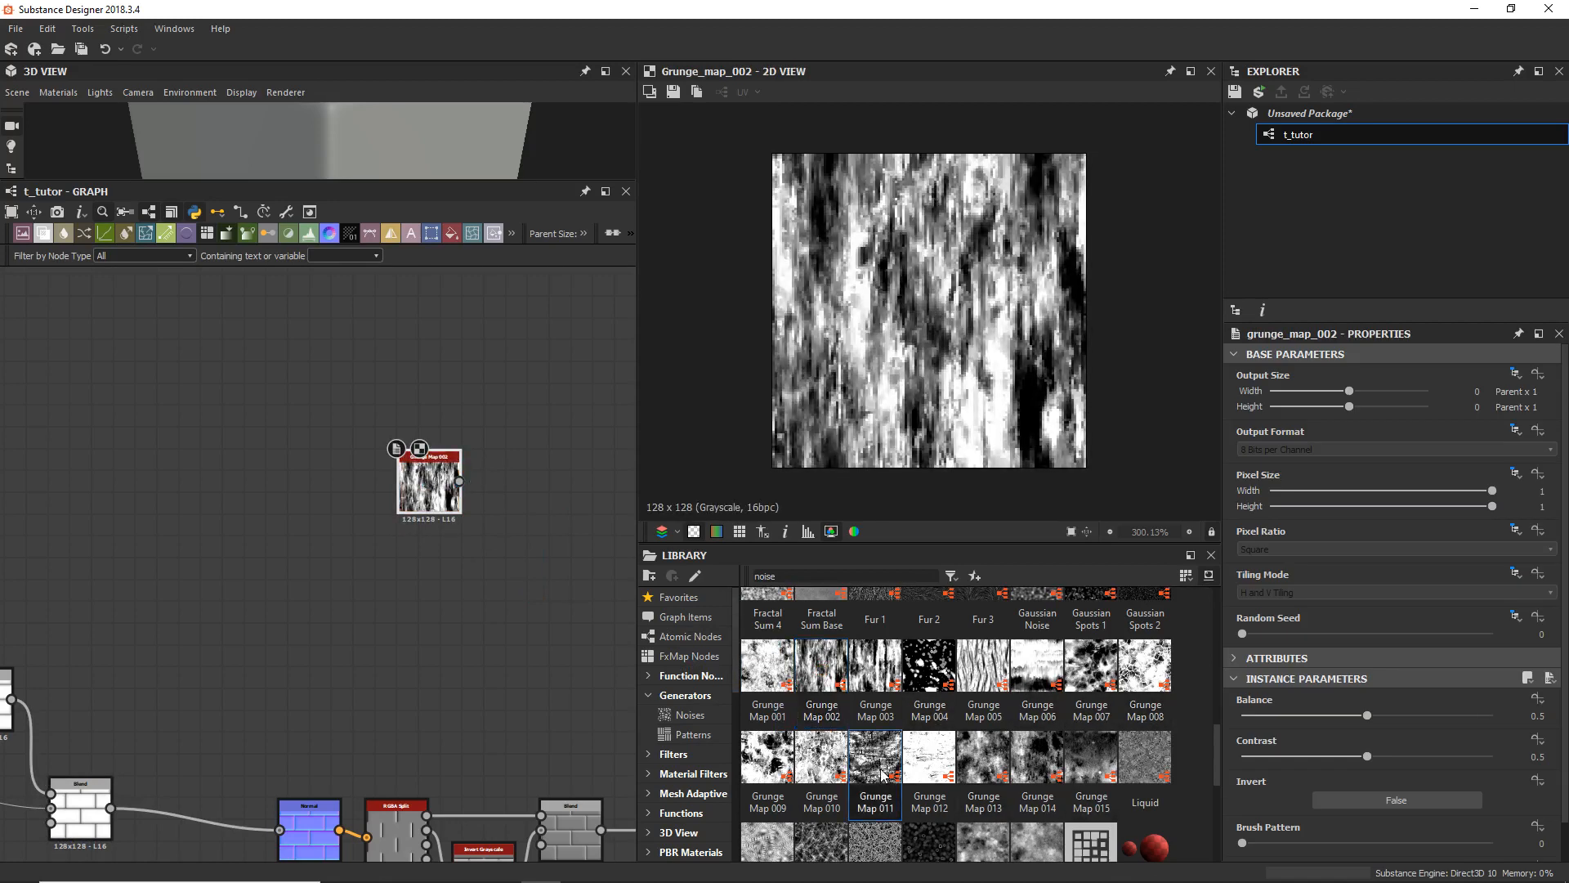
left_click_drag(882, 774, 426, 612)
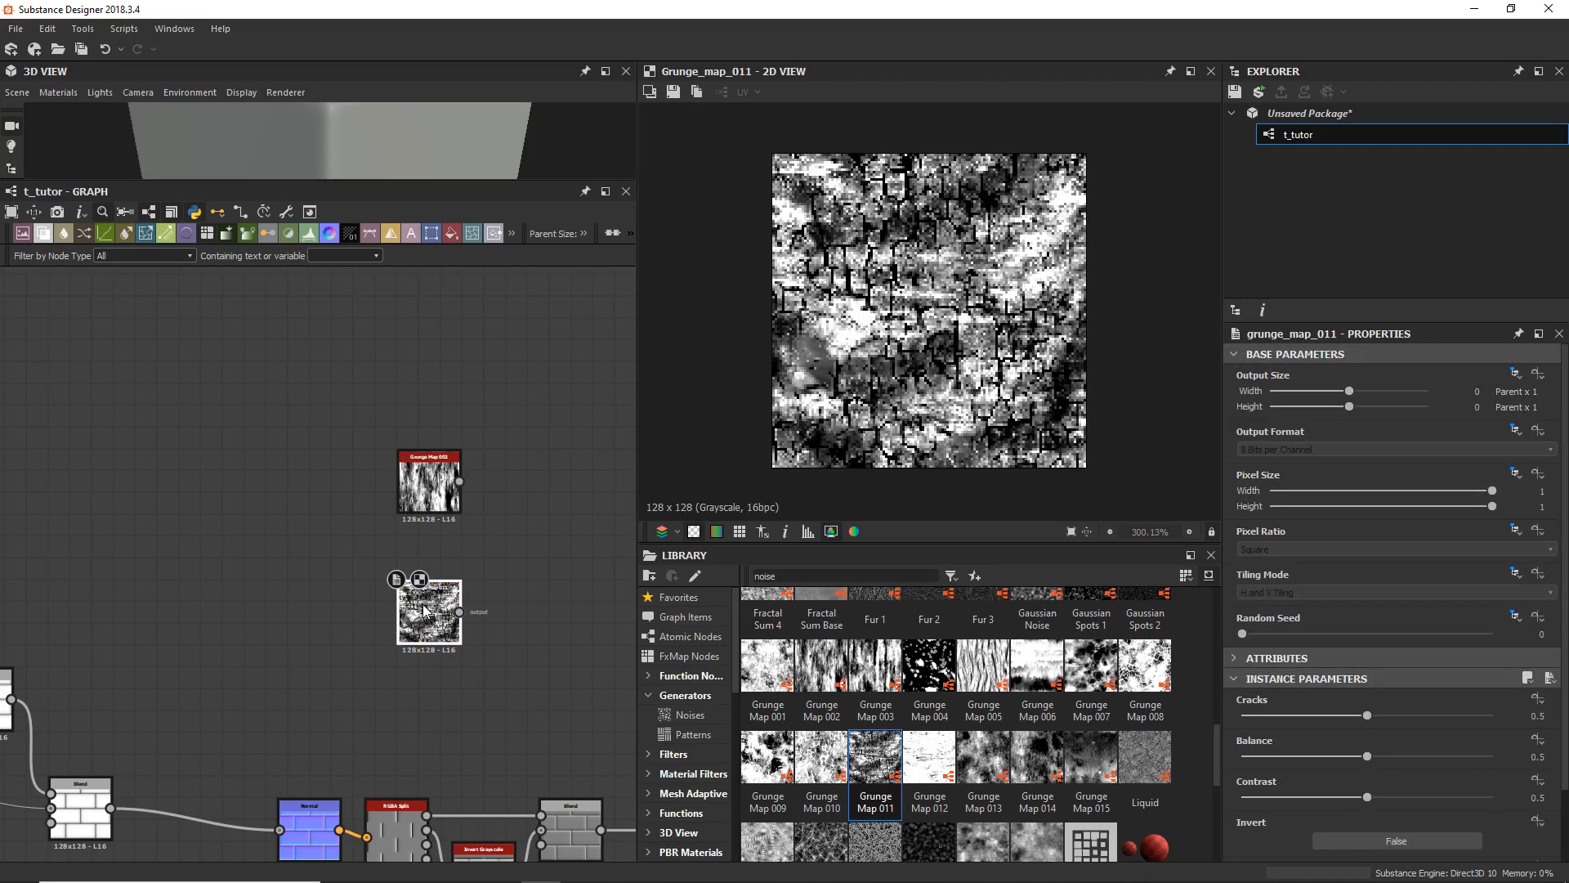
scroll(417, 671, "down", 1)
middle_click_drag(418, 670, 382, 600)
left_click_drag(363, 363, 493, 567)
left_click_drag(423, 531, 278, 495)
scroll(315, 469, "up", 3)
left_click(362, 379)
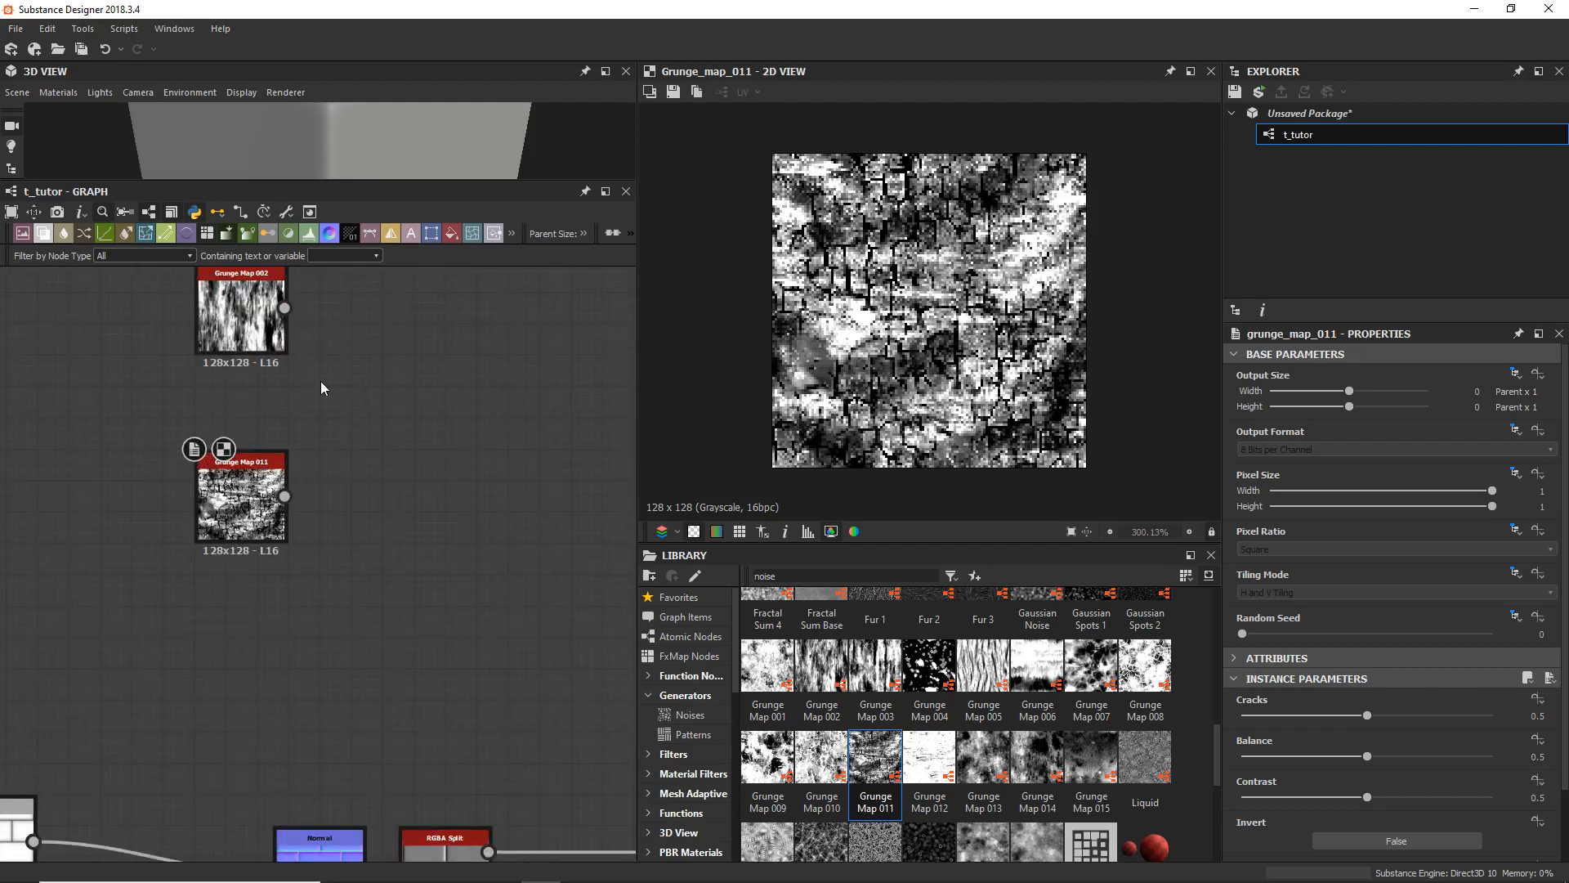
Step: Add a Blend node with Grunge Map 002 as foreground and Grunge Map 011 as background, and set its opacity to about 0.48
left_click(43, 233)
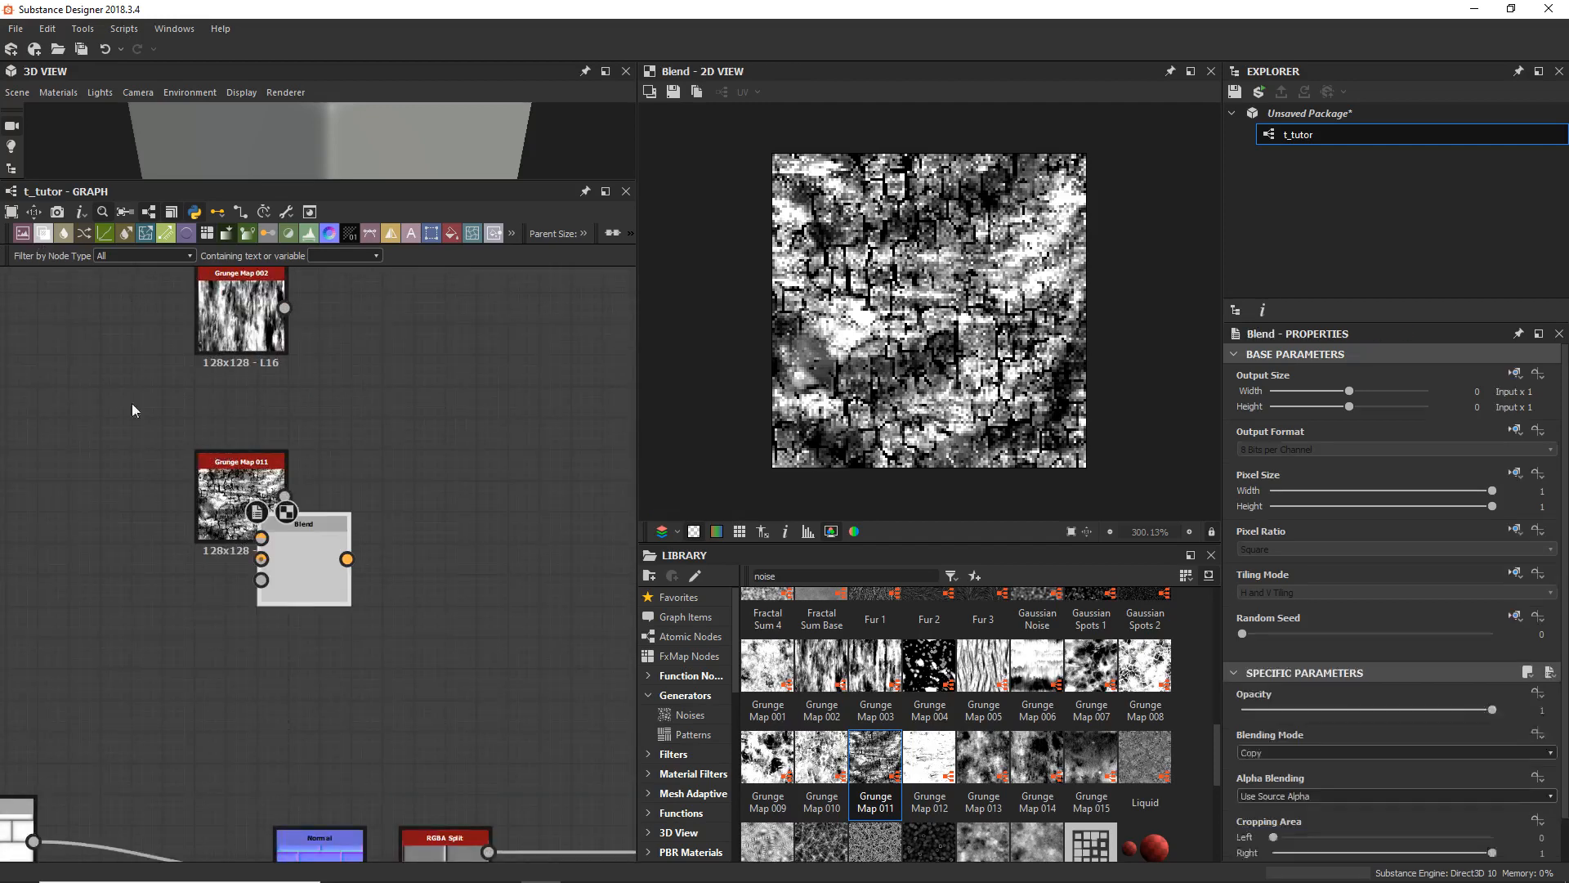
left_click_drag(263, 595, 389, 550)
left_click_drag(284, 496, 391, 524)
left_click_drag(284, 307, 445, 500)
left_click_drag(1316, 695, 1360, 694)
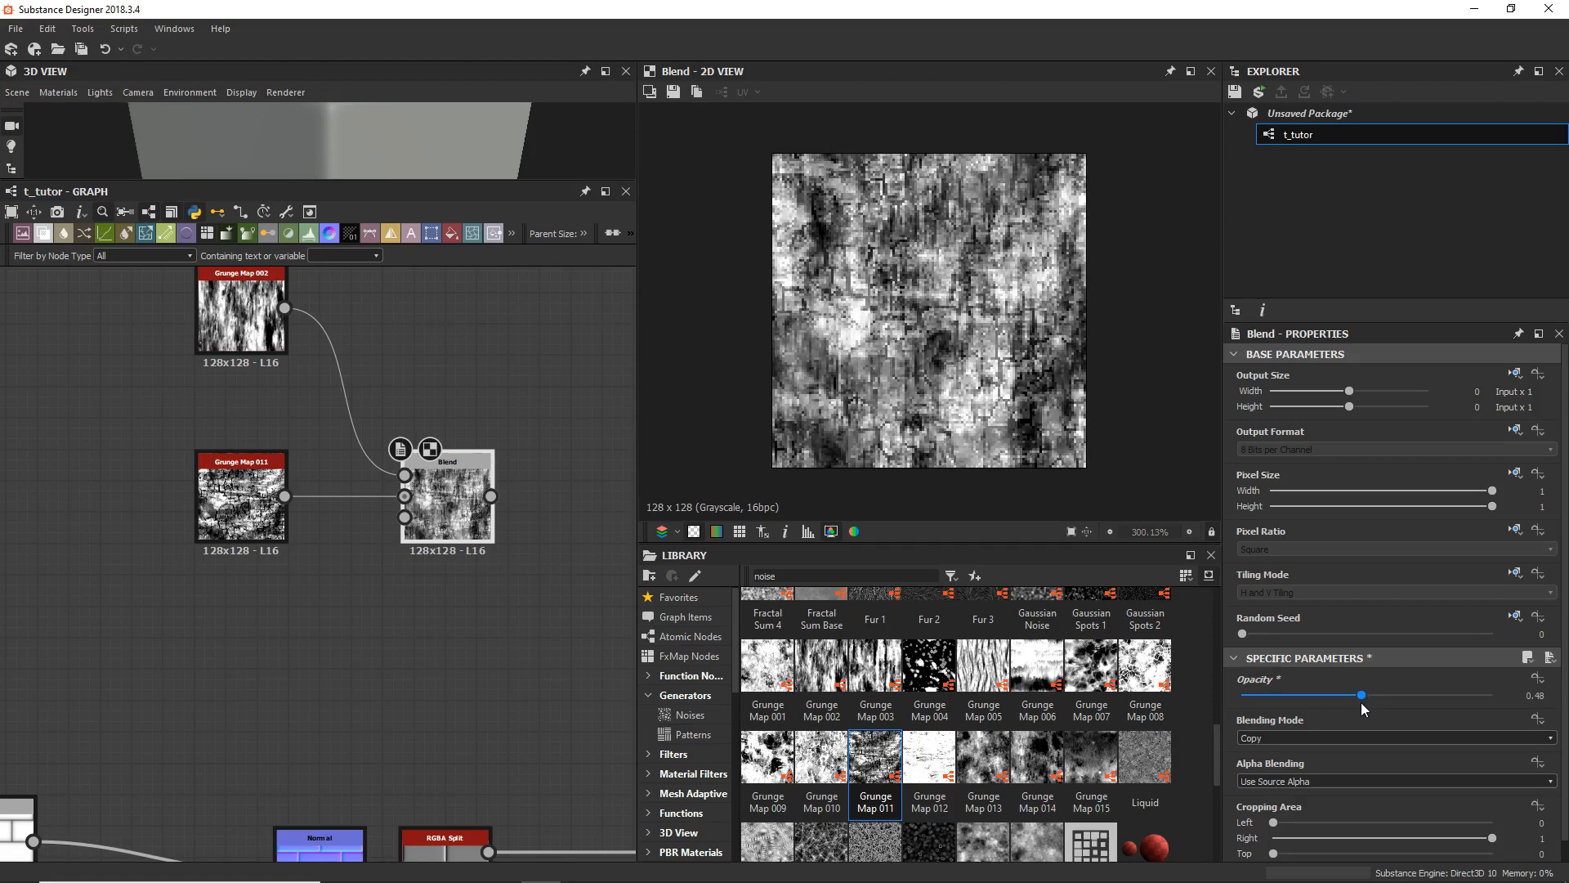
Step: Lower the contrast of Grunge Map 002, and set both cracks and contrast of Grunge Map 011 to 0
left_click(275, 343)
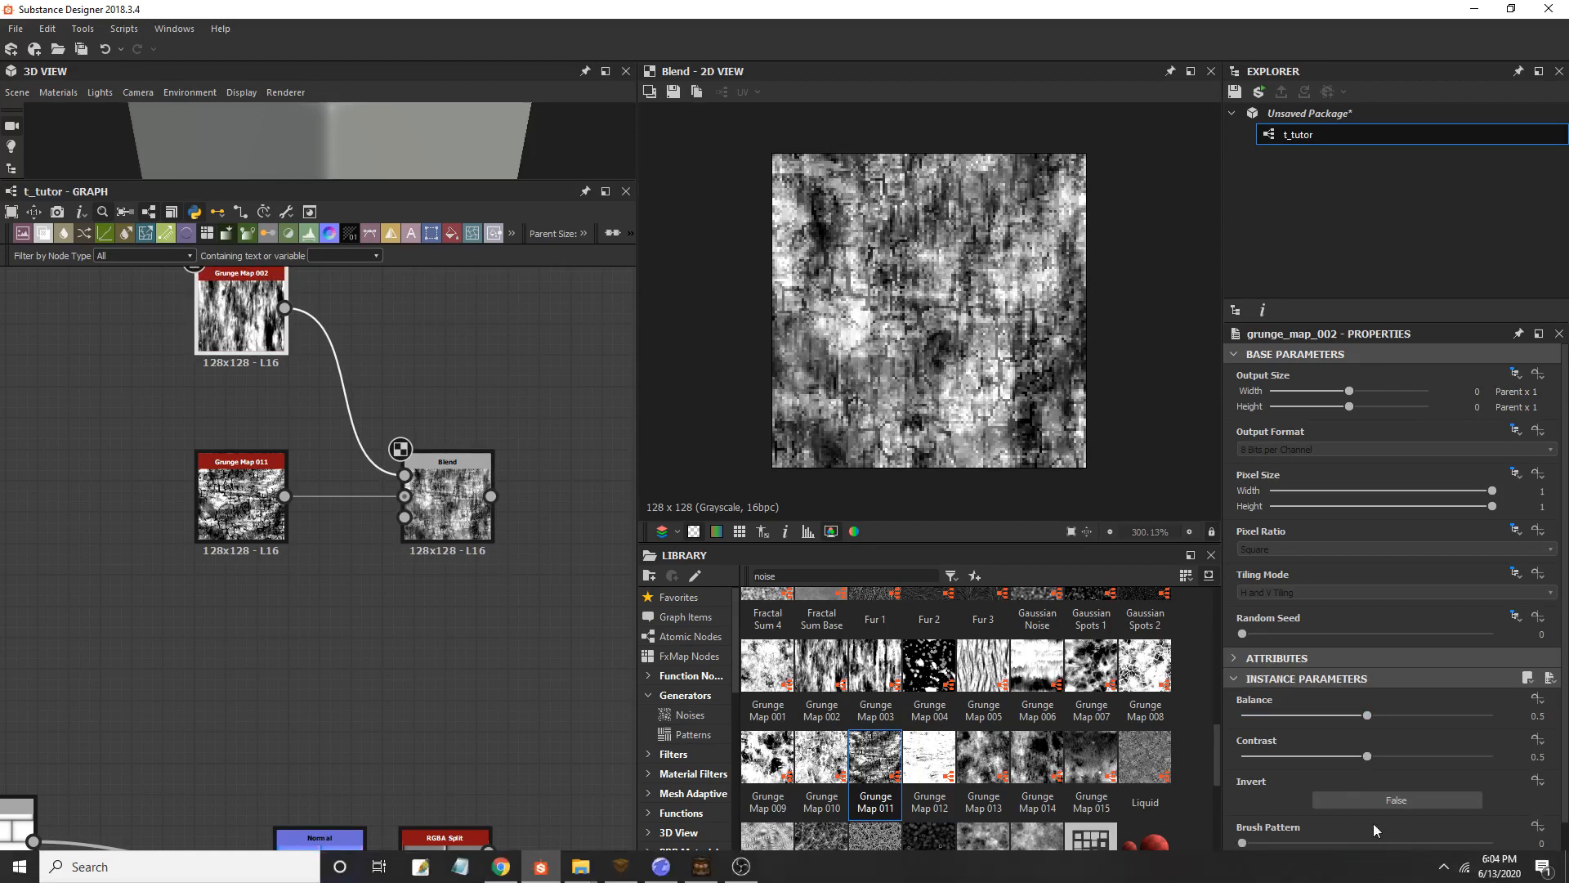
left_click_drag(1367, 756, 1238, 757)
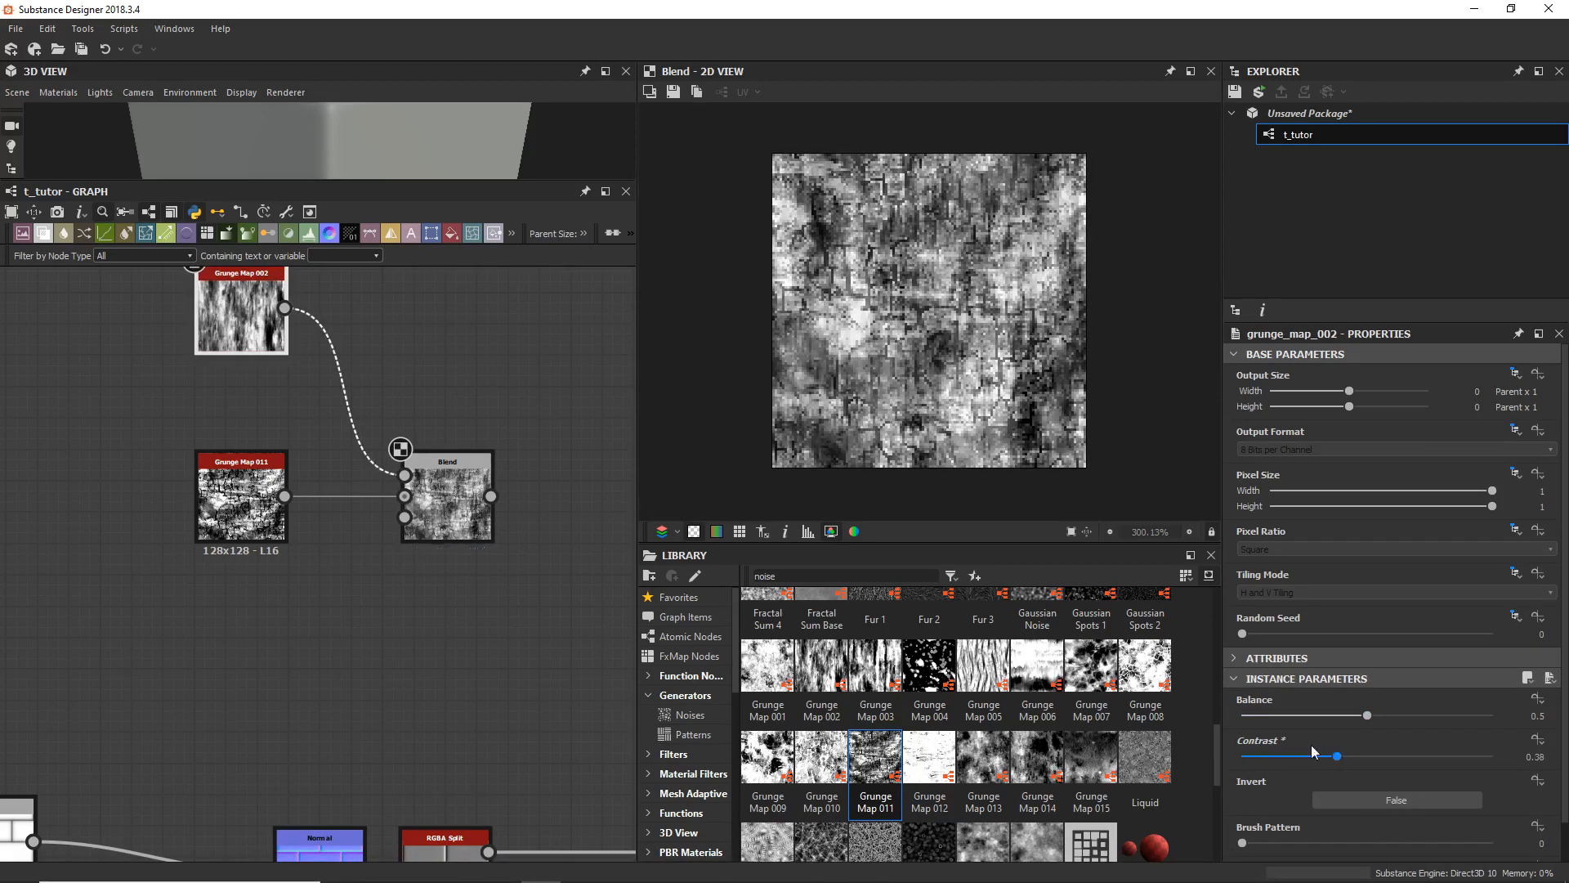
left_click(245, 498)
left_click_drag(1367, 715, 1237, 729)
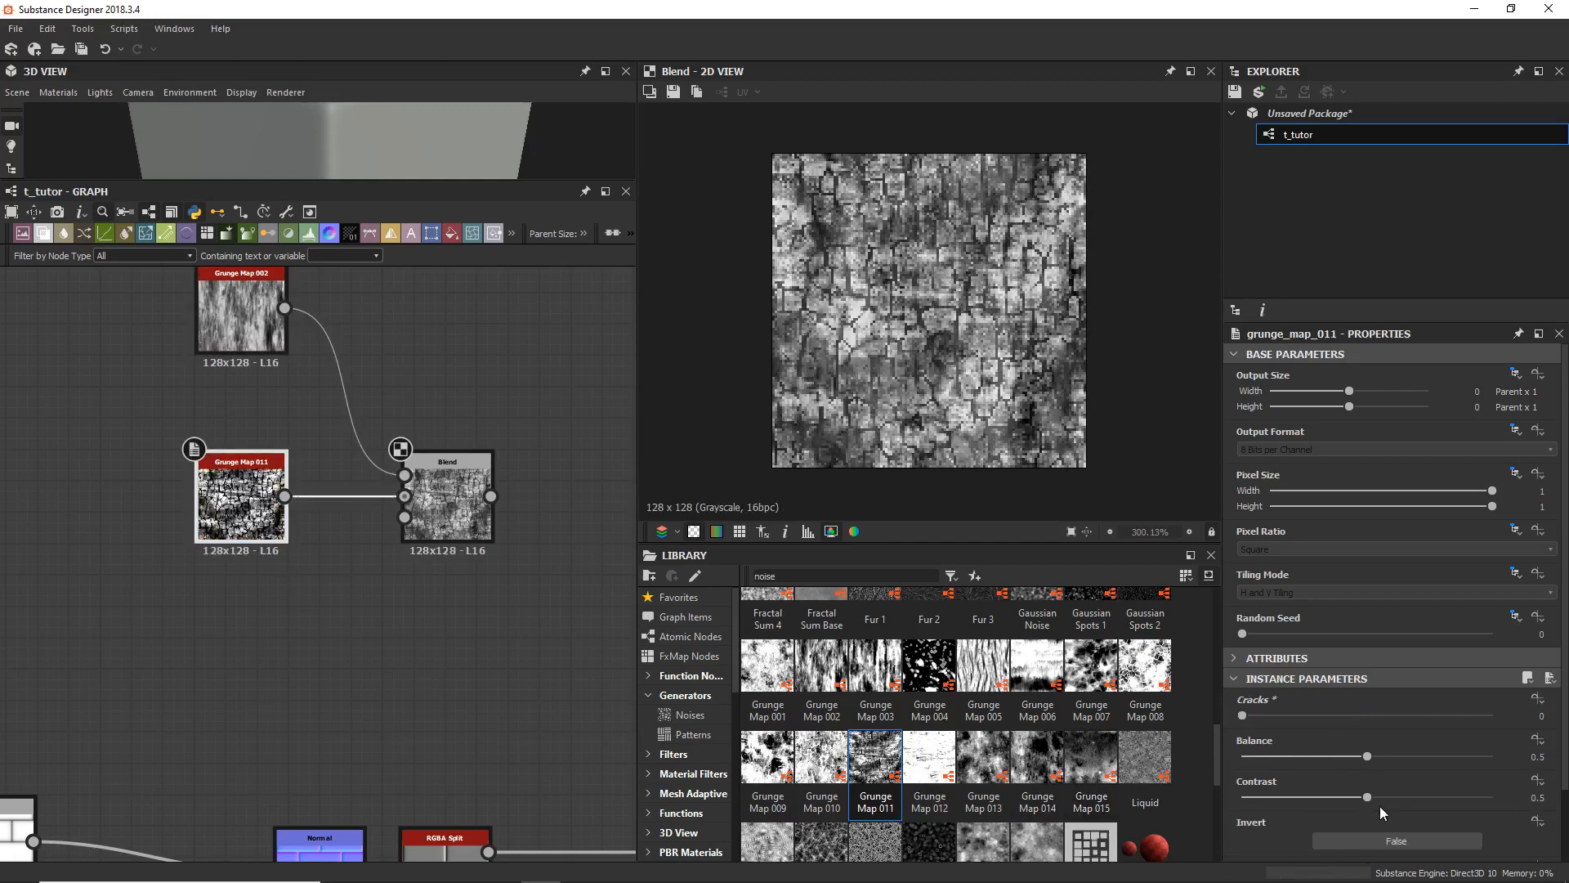
left_click_drag(1367, 797, 1298, 798)
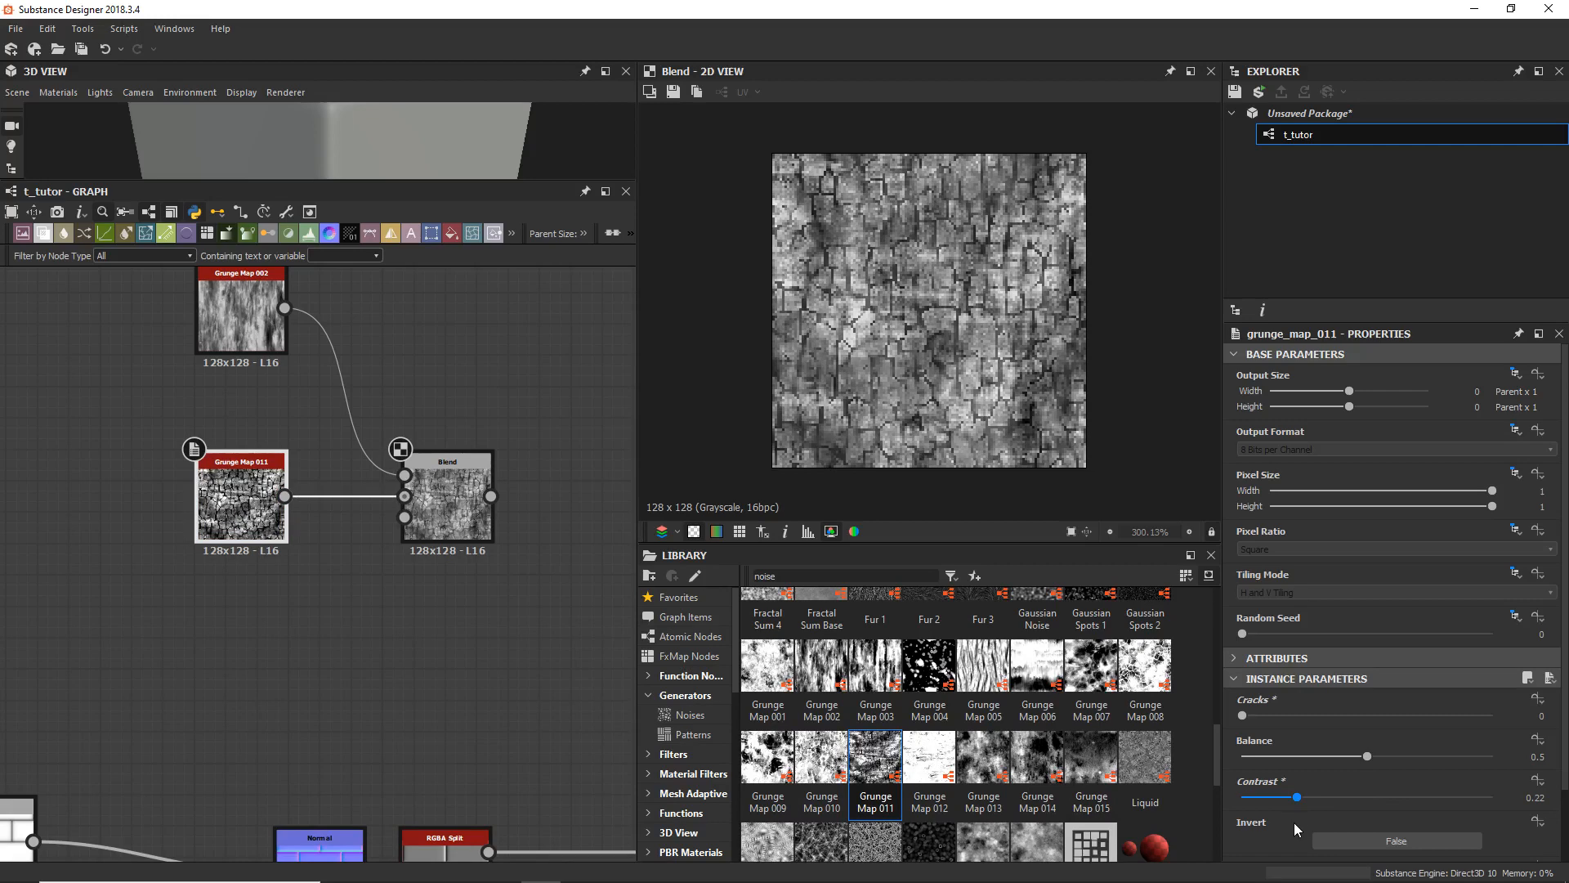
left_click_drag(1297, 797, 1208, 838)
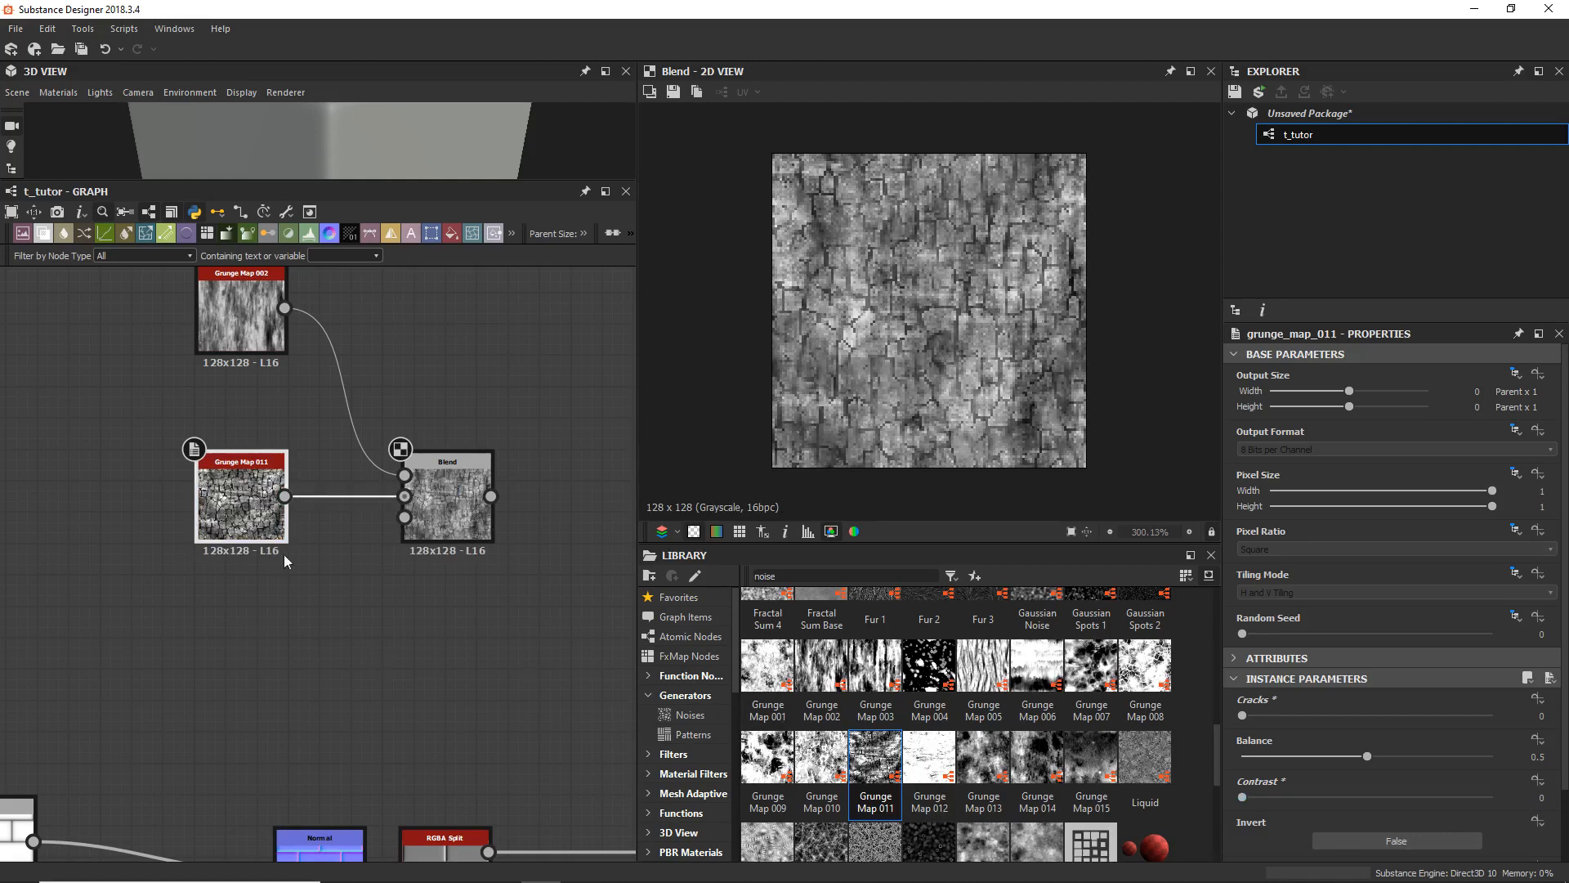
Step: Arrange the grunge nodes compactly, move the Auto Levels node closer to its Blend node and show it in the 2D view
left_click_drag(225, 505, 226, 442)
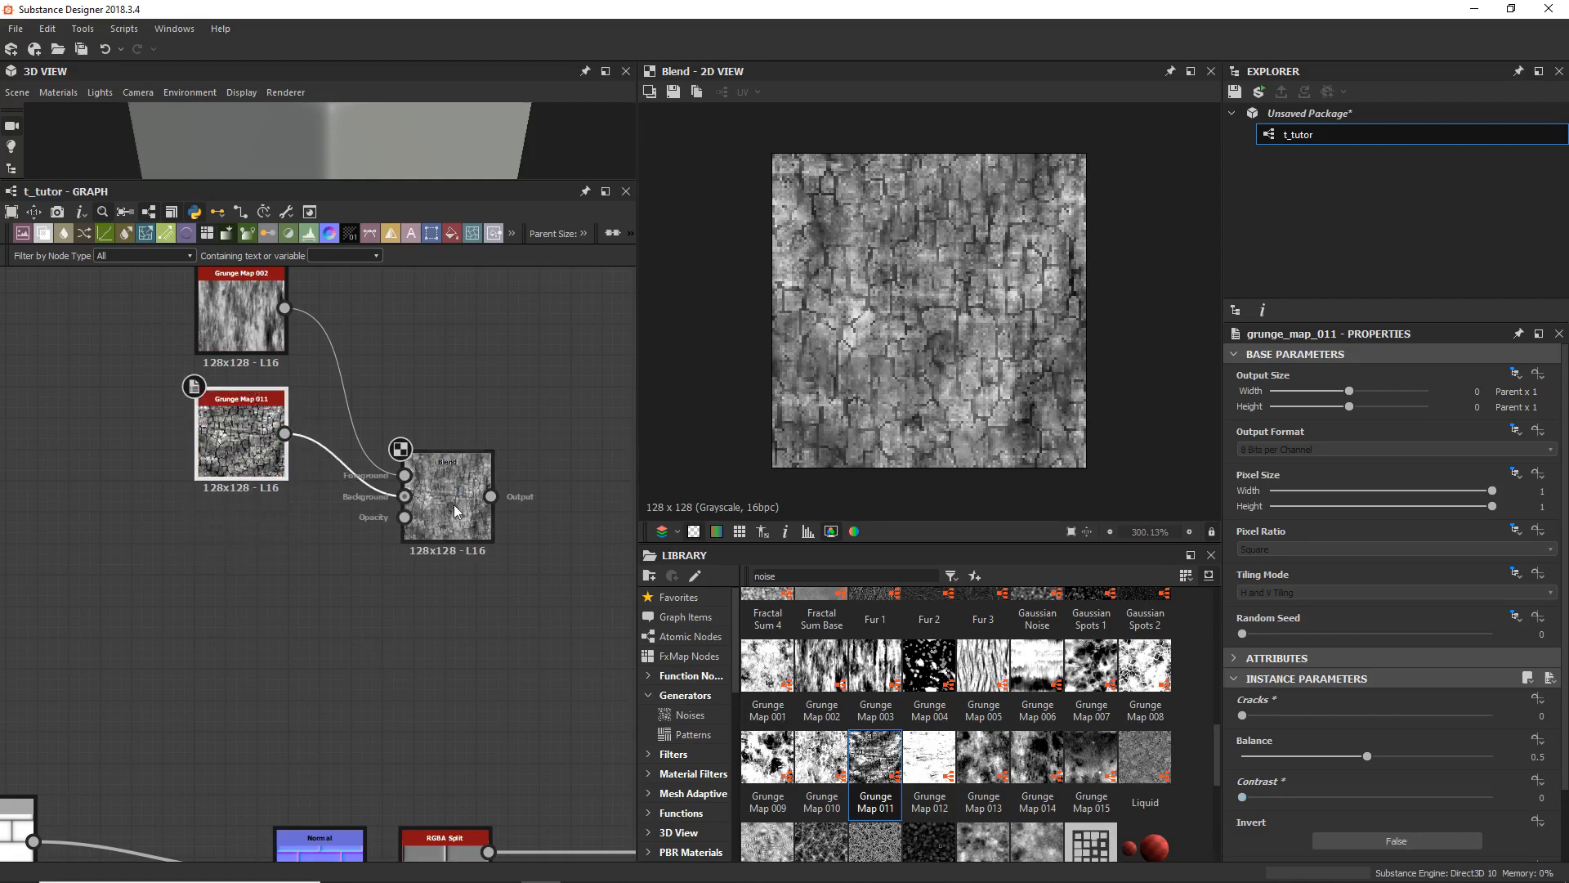
left_click_drag(463, 523, 416, 404)
scroll(470, 688, "down", 2)
middle_click_drag(470, 688, 154, 566)
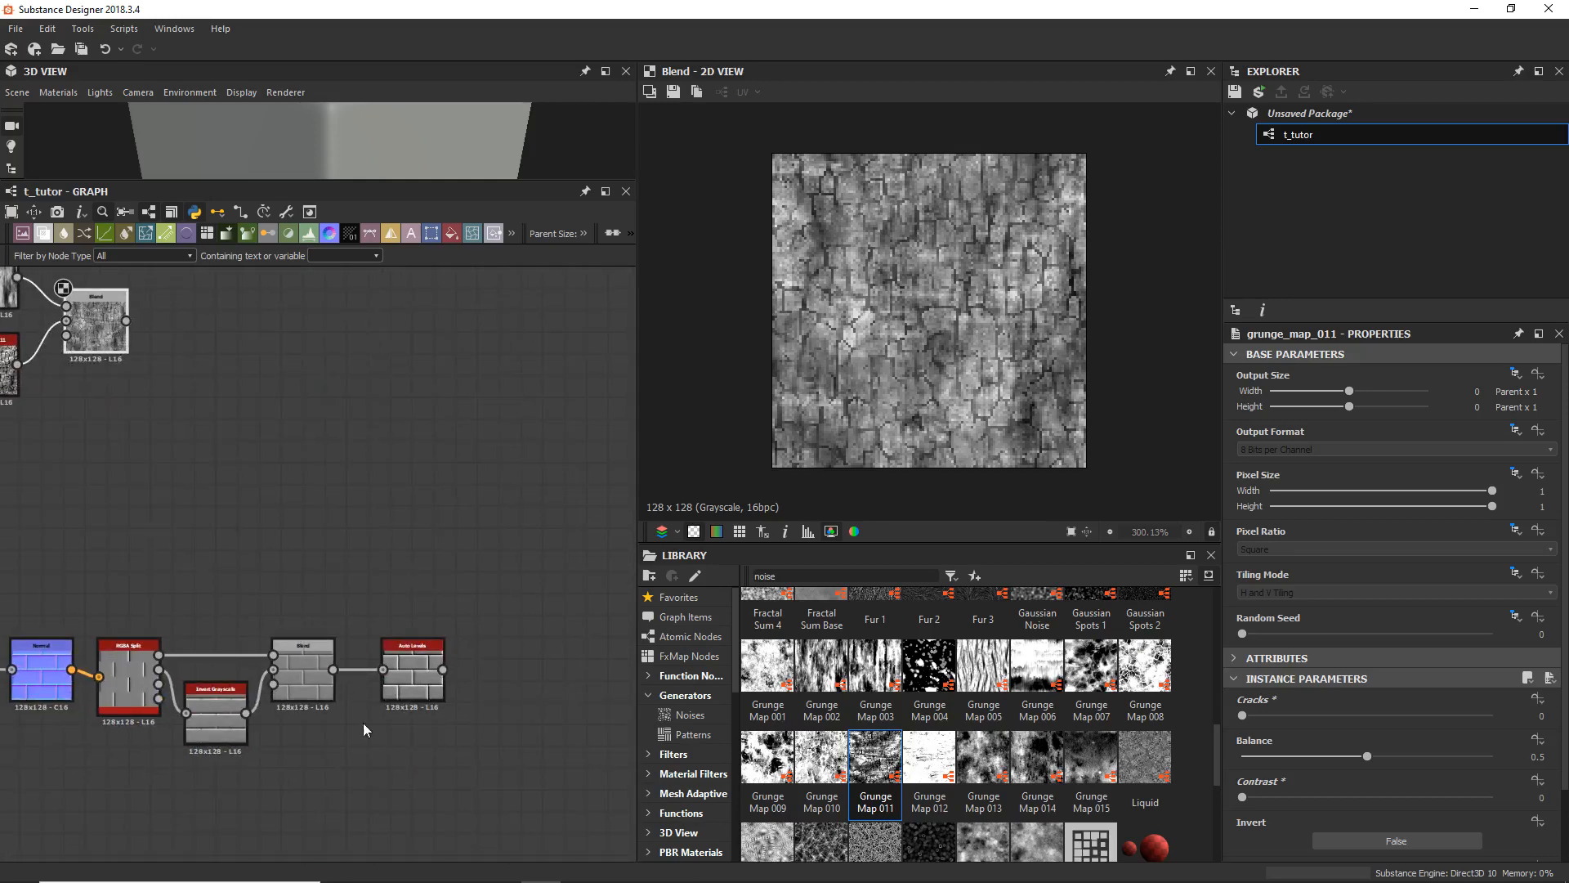
middle_click_drag(363, 723, 404, 777)
left_click_drag(448, 723, 436, 726)
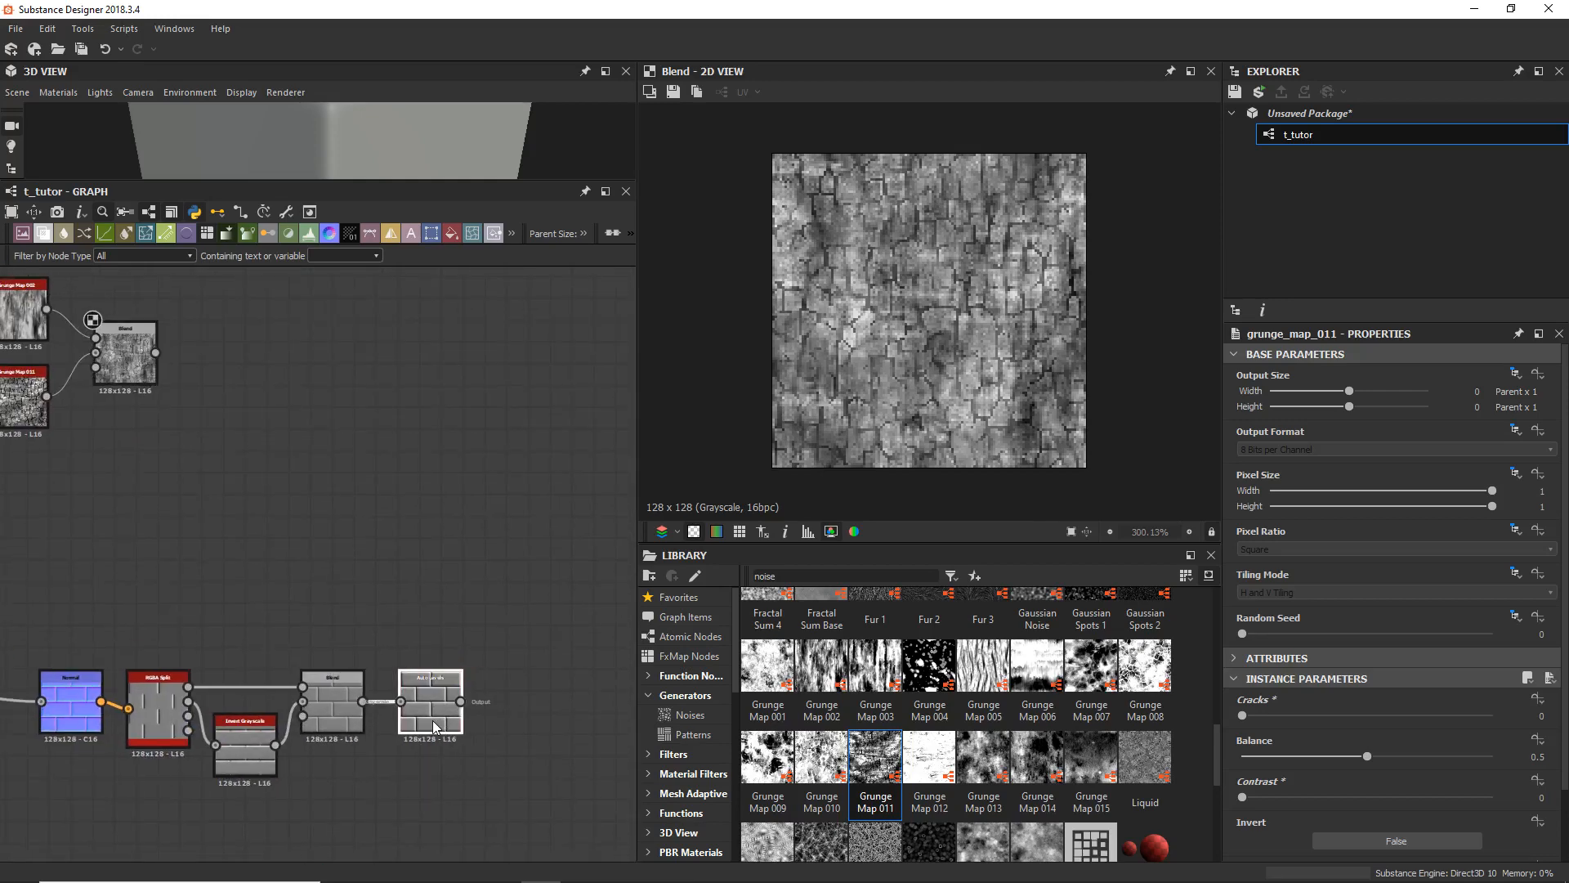
double_click(445, 690)
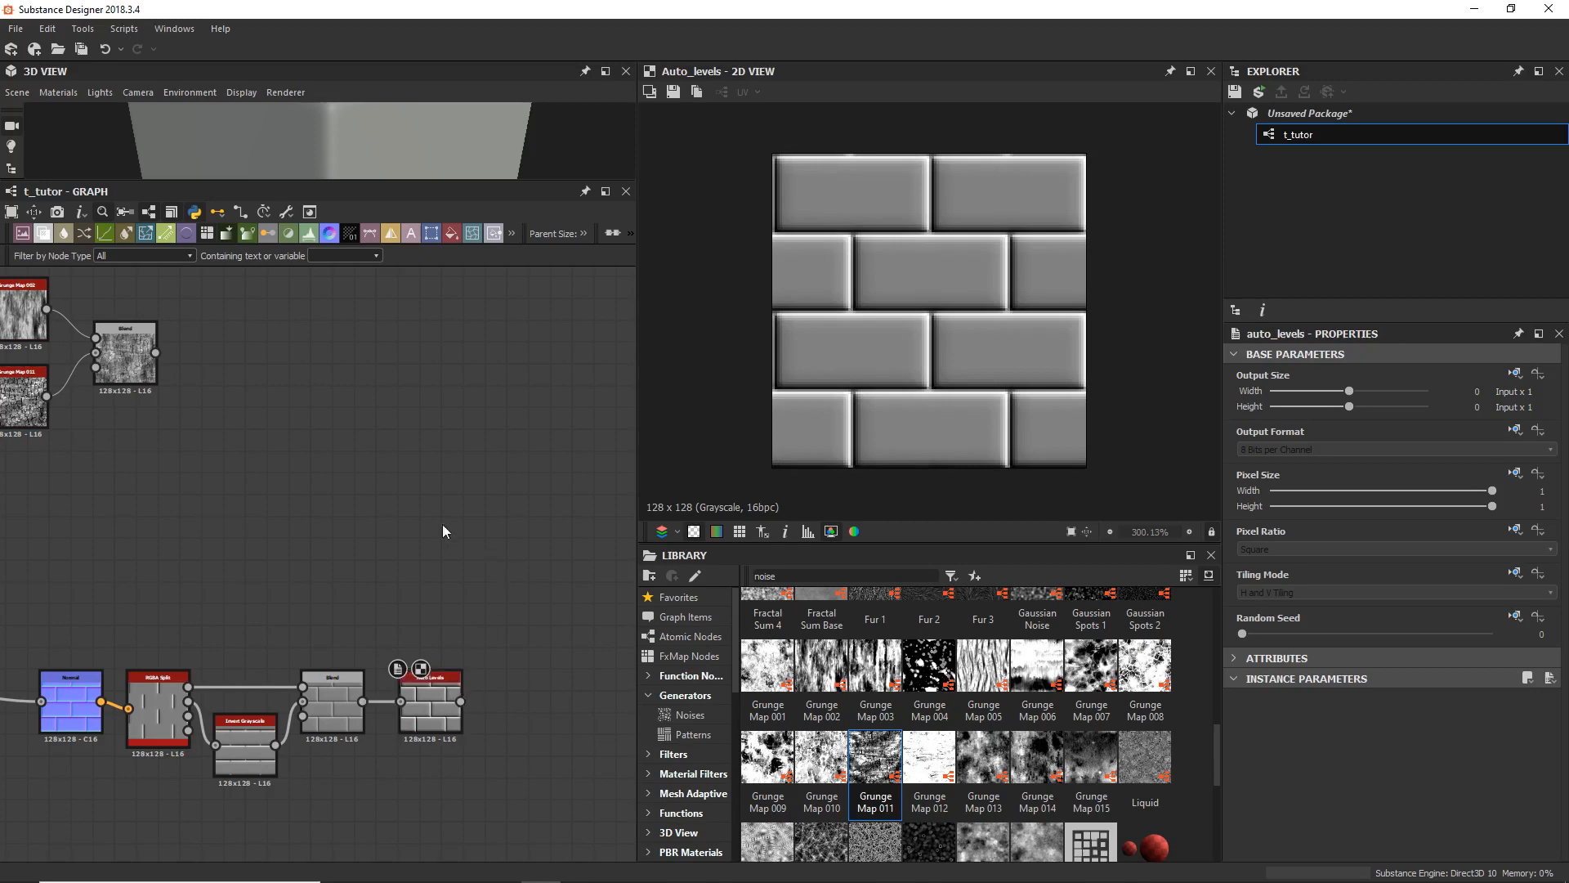
Step: Add a Blend node with the grunge blend as foreground and Auto Levels as background, using the Multiply blending mode
left_click(44, 233)
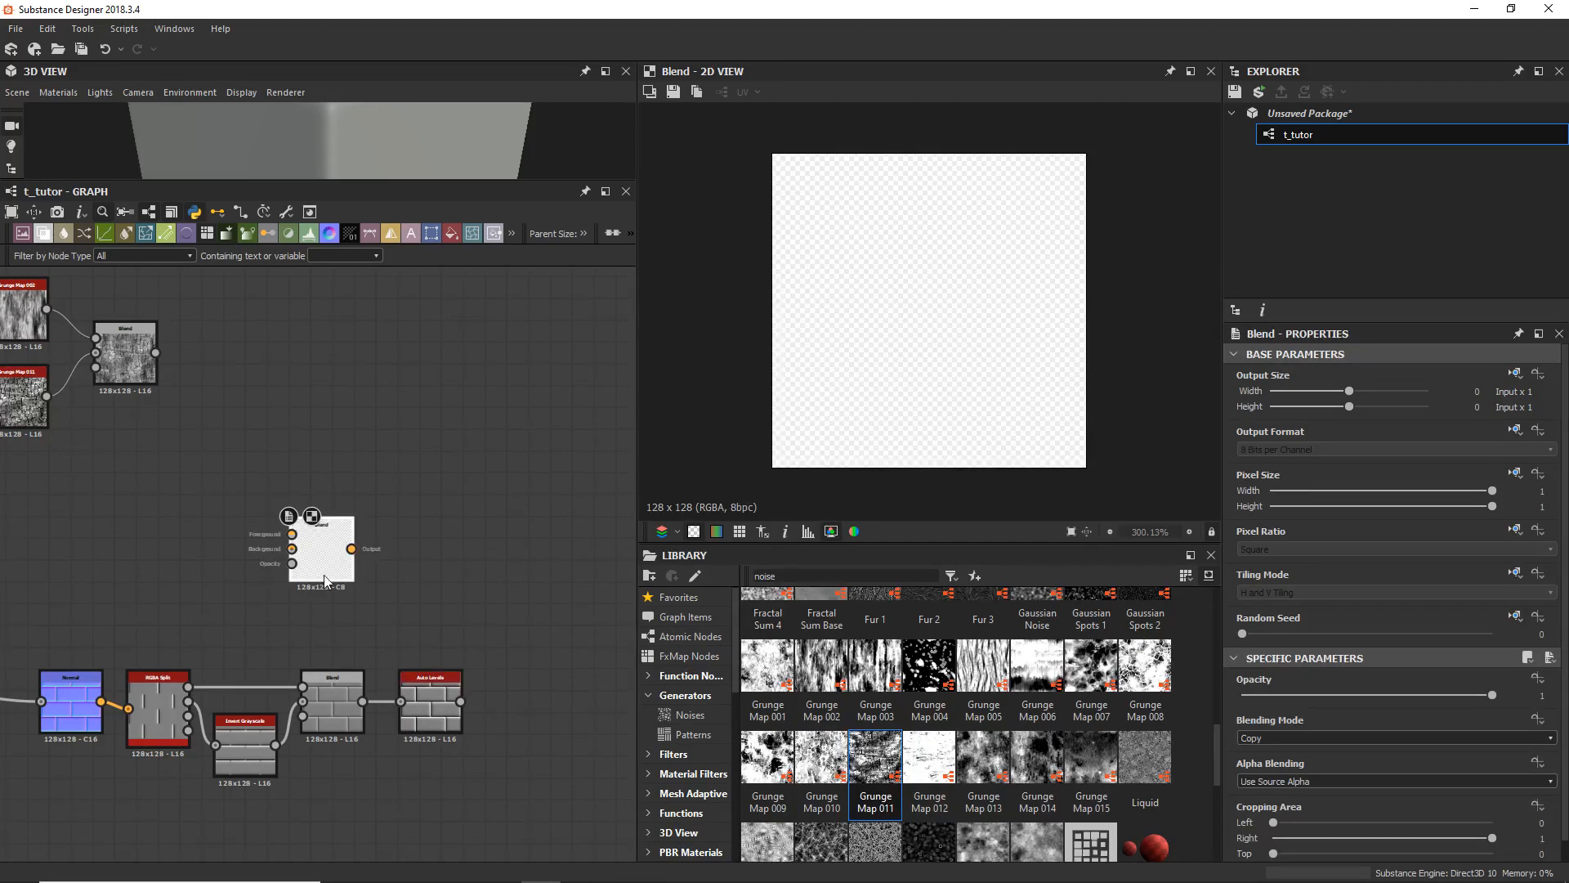
left_click_drag(320, 556, 517, 593)
left_click_drag(461, 702, 159, 353)
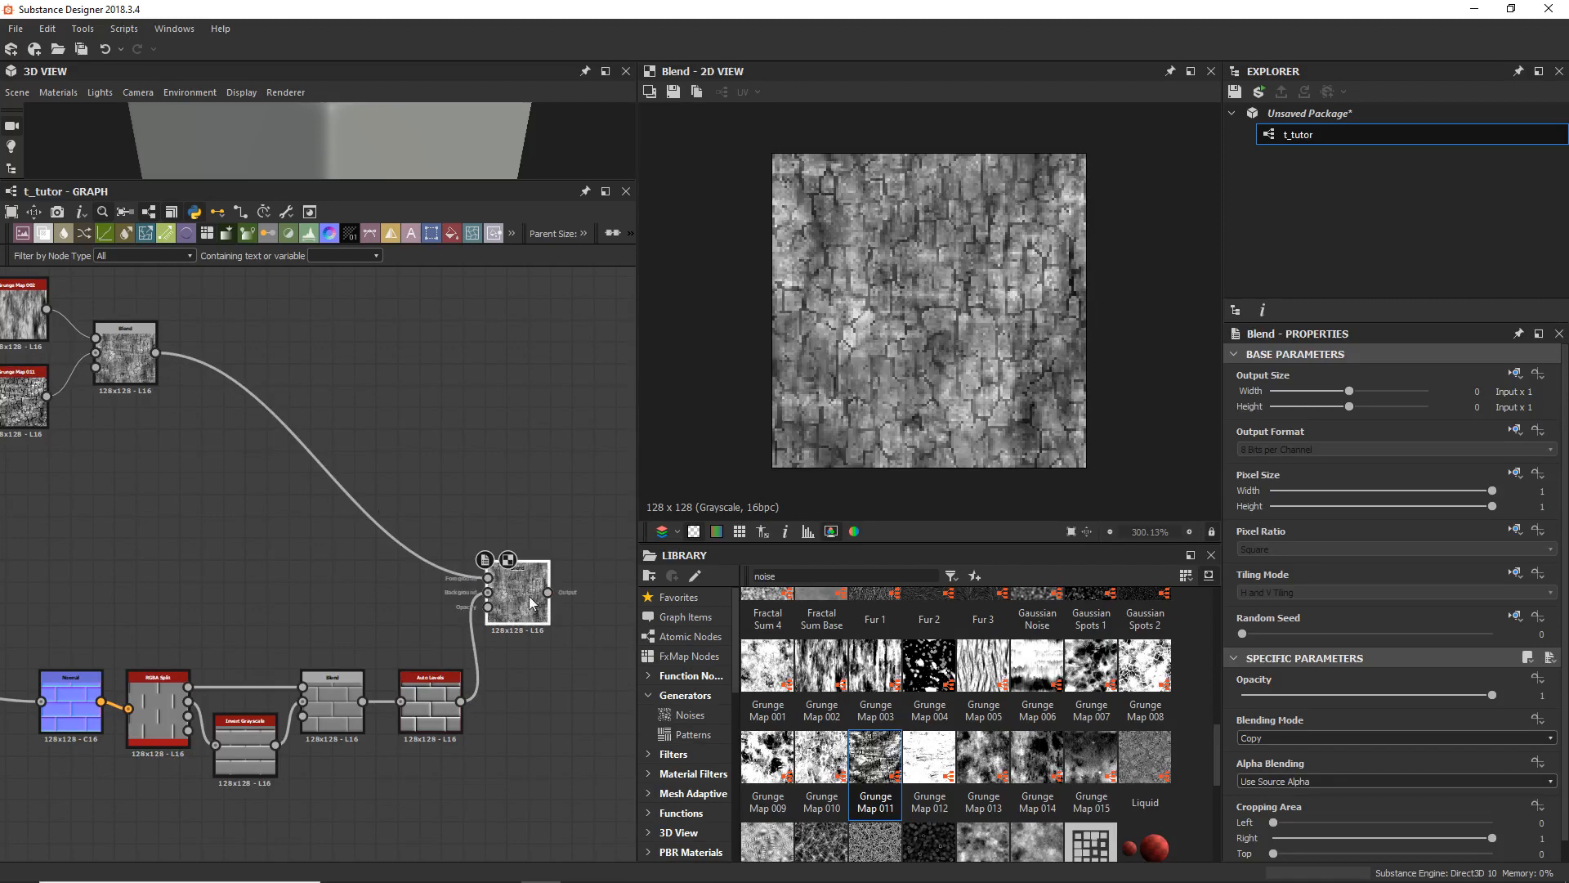
left_click_drag(518, 613, 529, 614)
left_click(1270, 739)
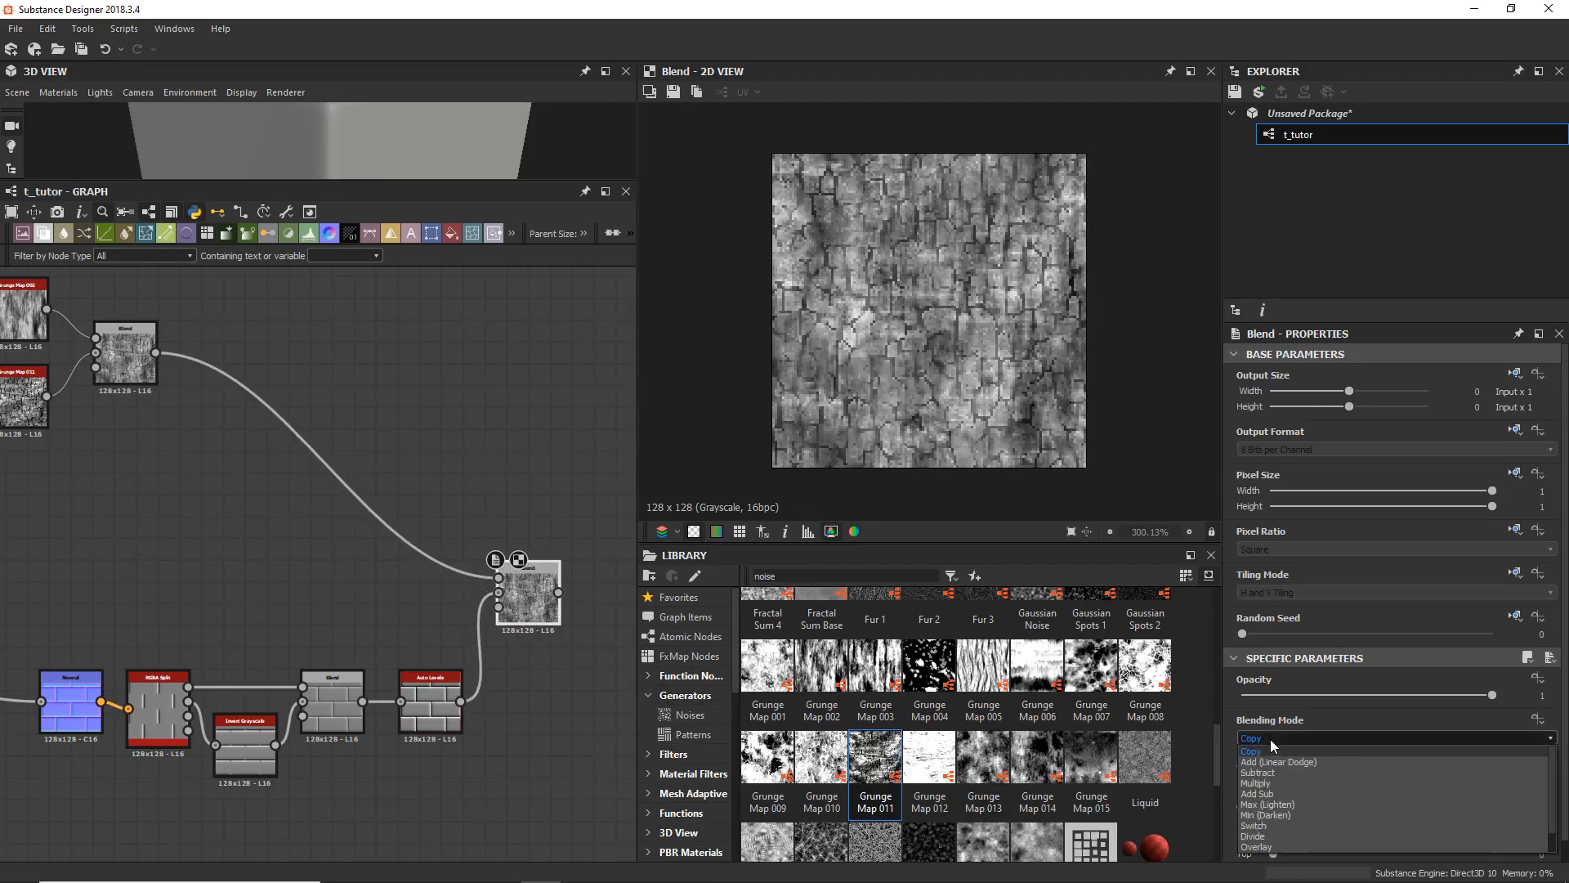
left_click(1273, 781)
middle_click_drag(537, 596, 384, 660)
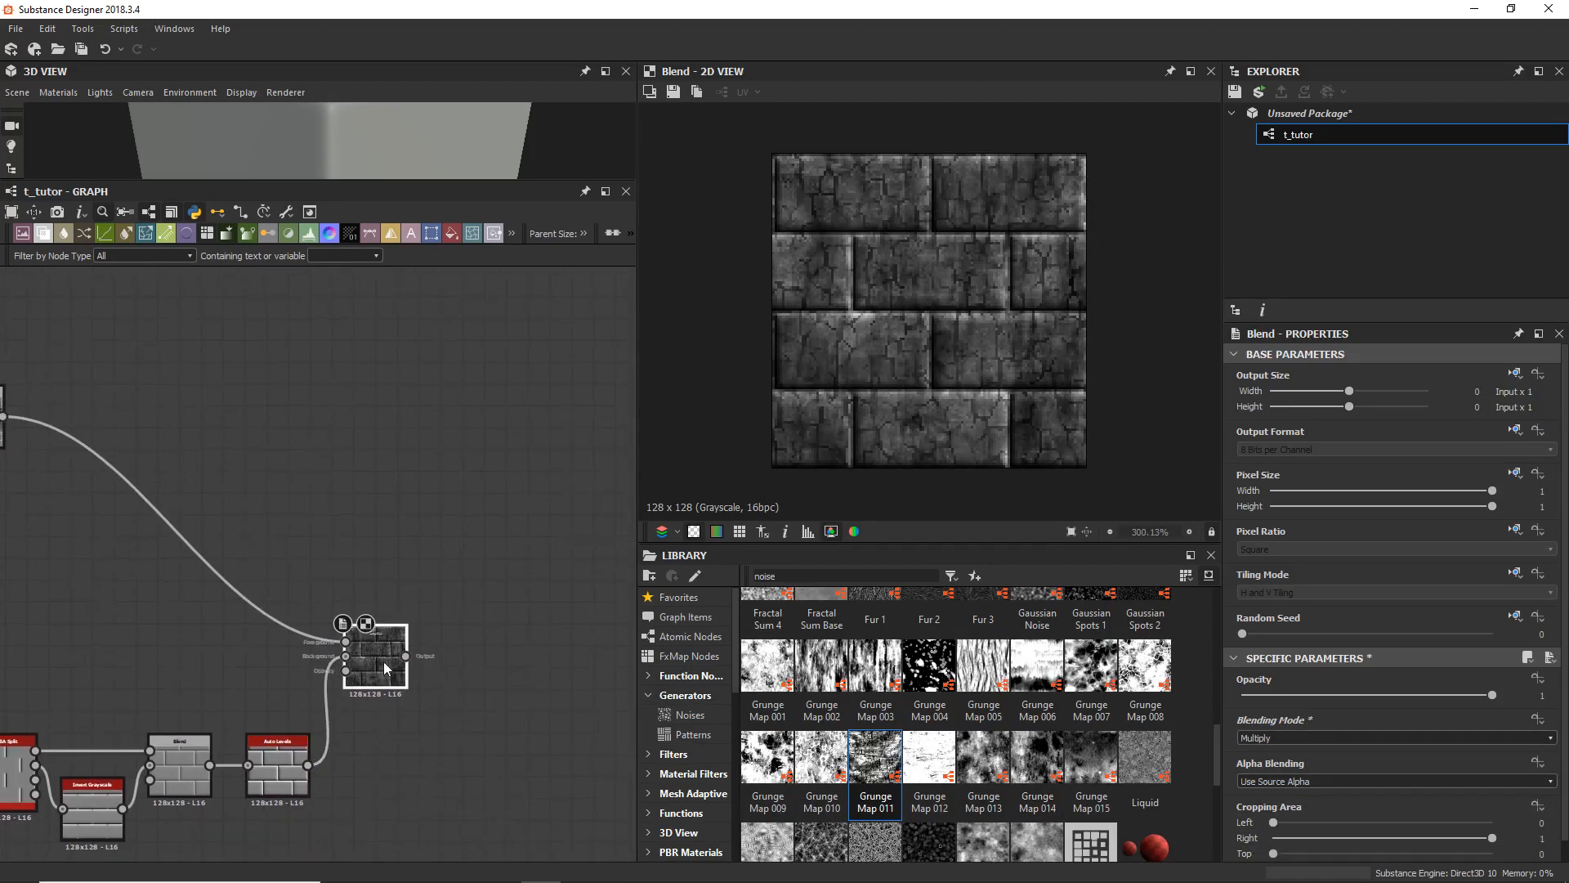
Step: Add an Auto Levels node after the Multiply Blend node and check the resulting bricks up close
key("space")
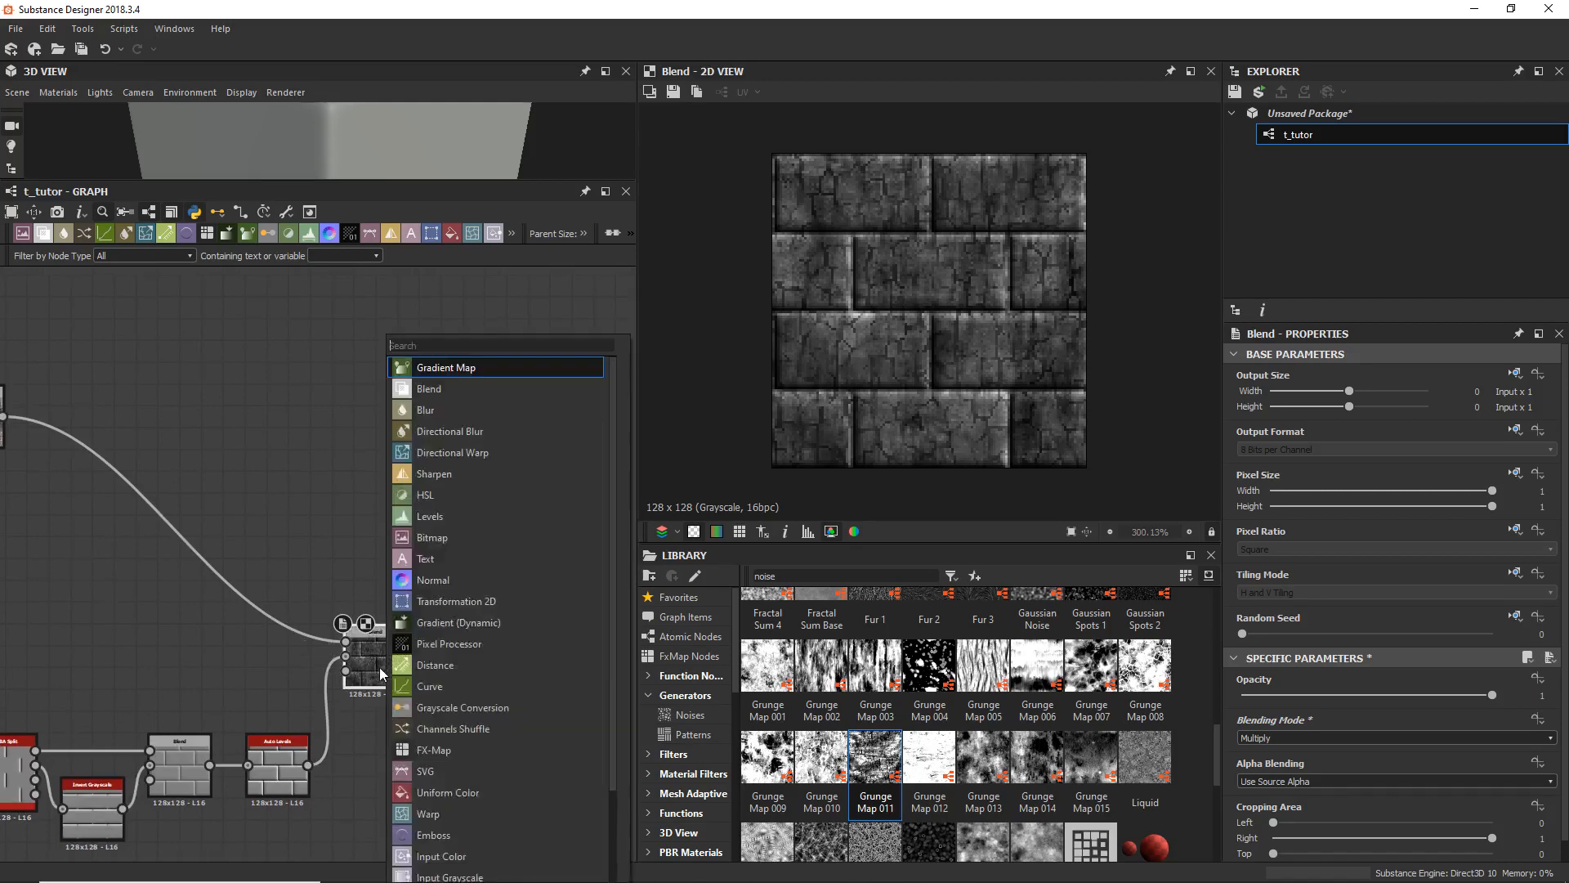
type("auto")
key("Return")
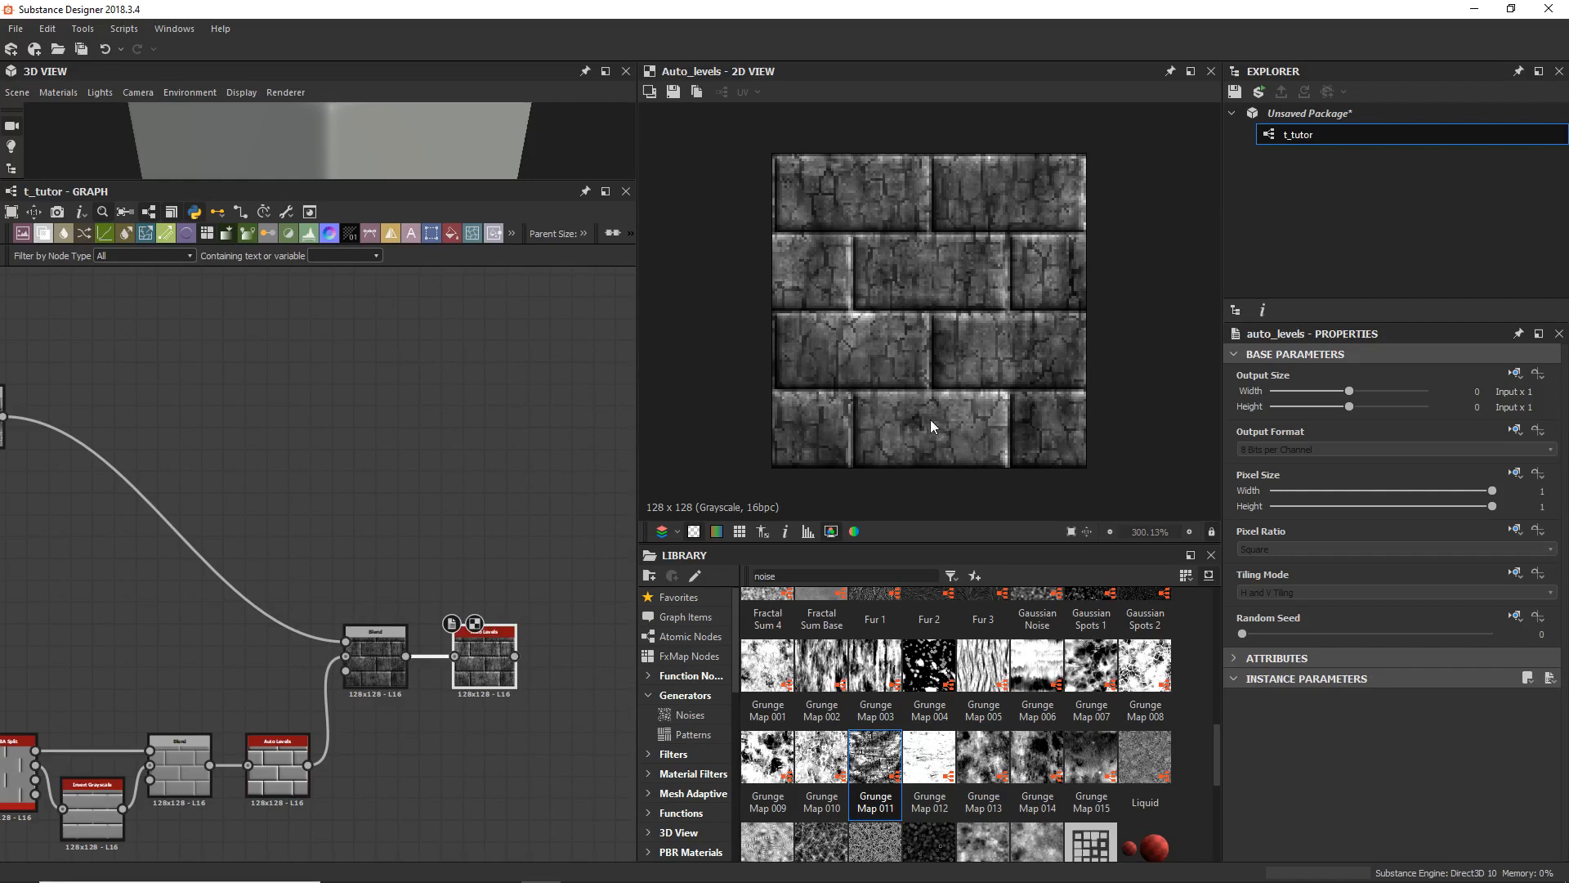
scroll(932, 424, "up", 1)
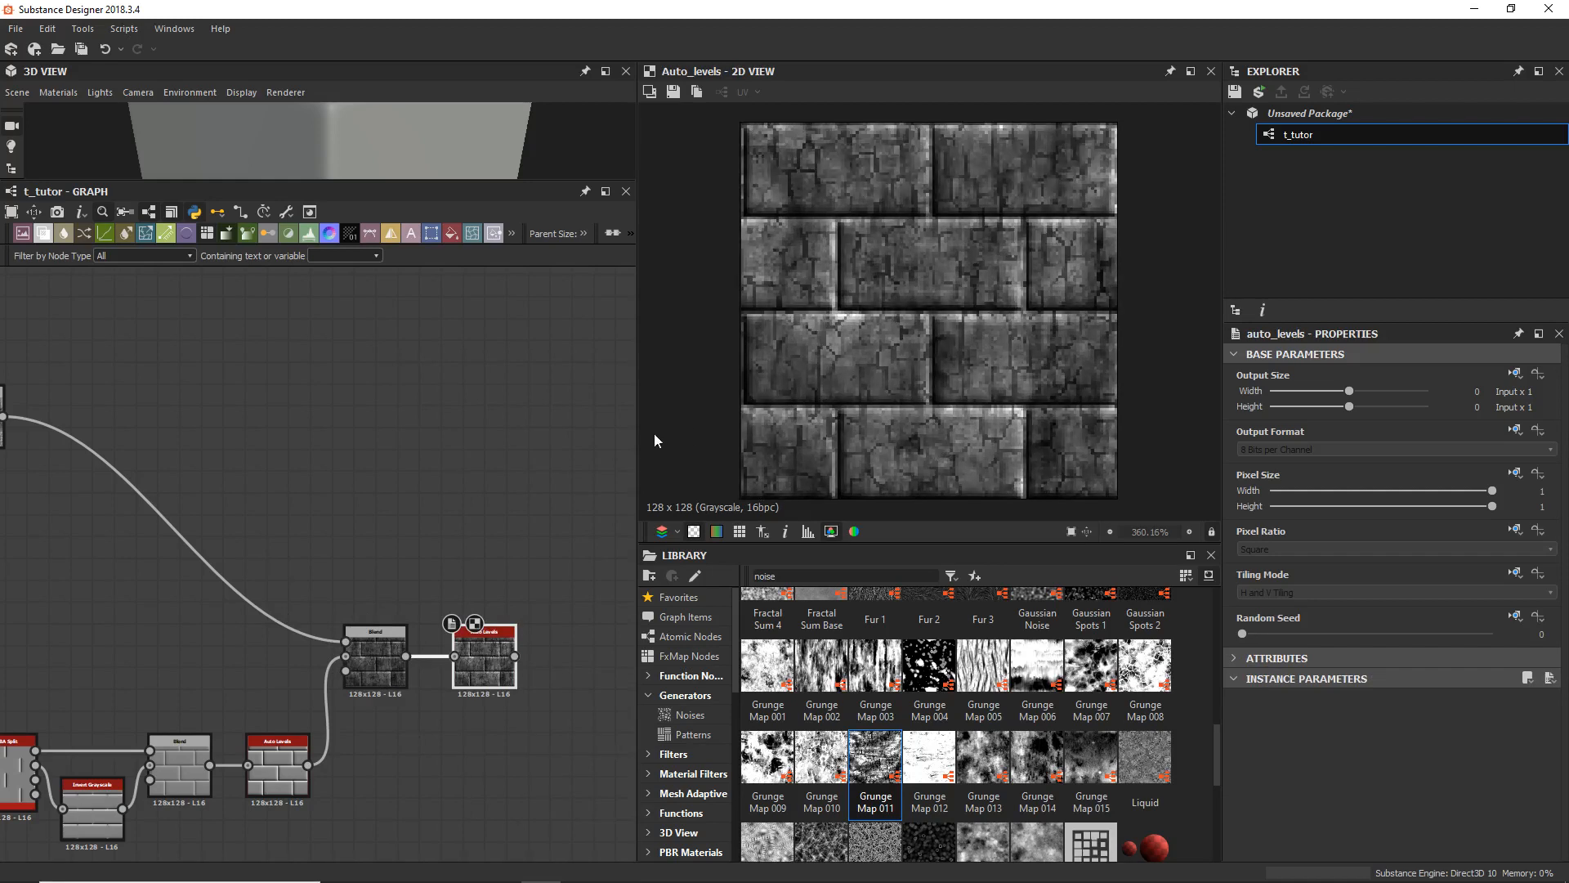
Step: Show the Blend node that combines the two grunge maps in the 2D view
middle_click_drag(218, 422, 439, 488)
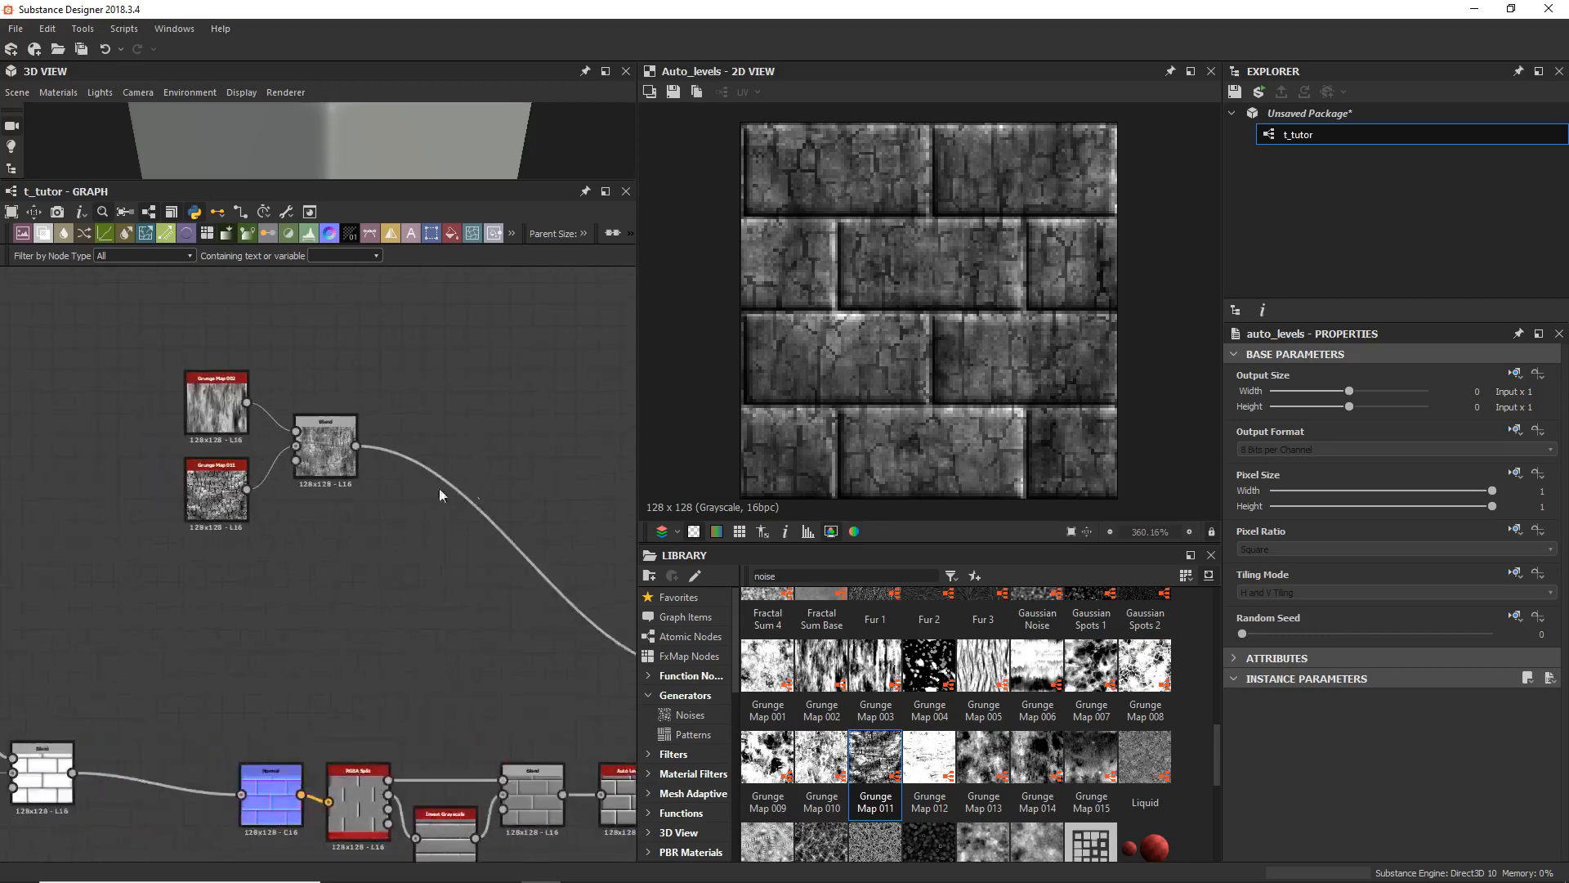
left_click(336, 474)
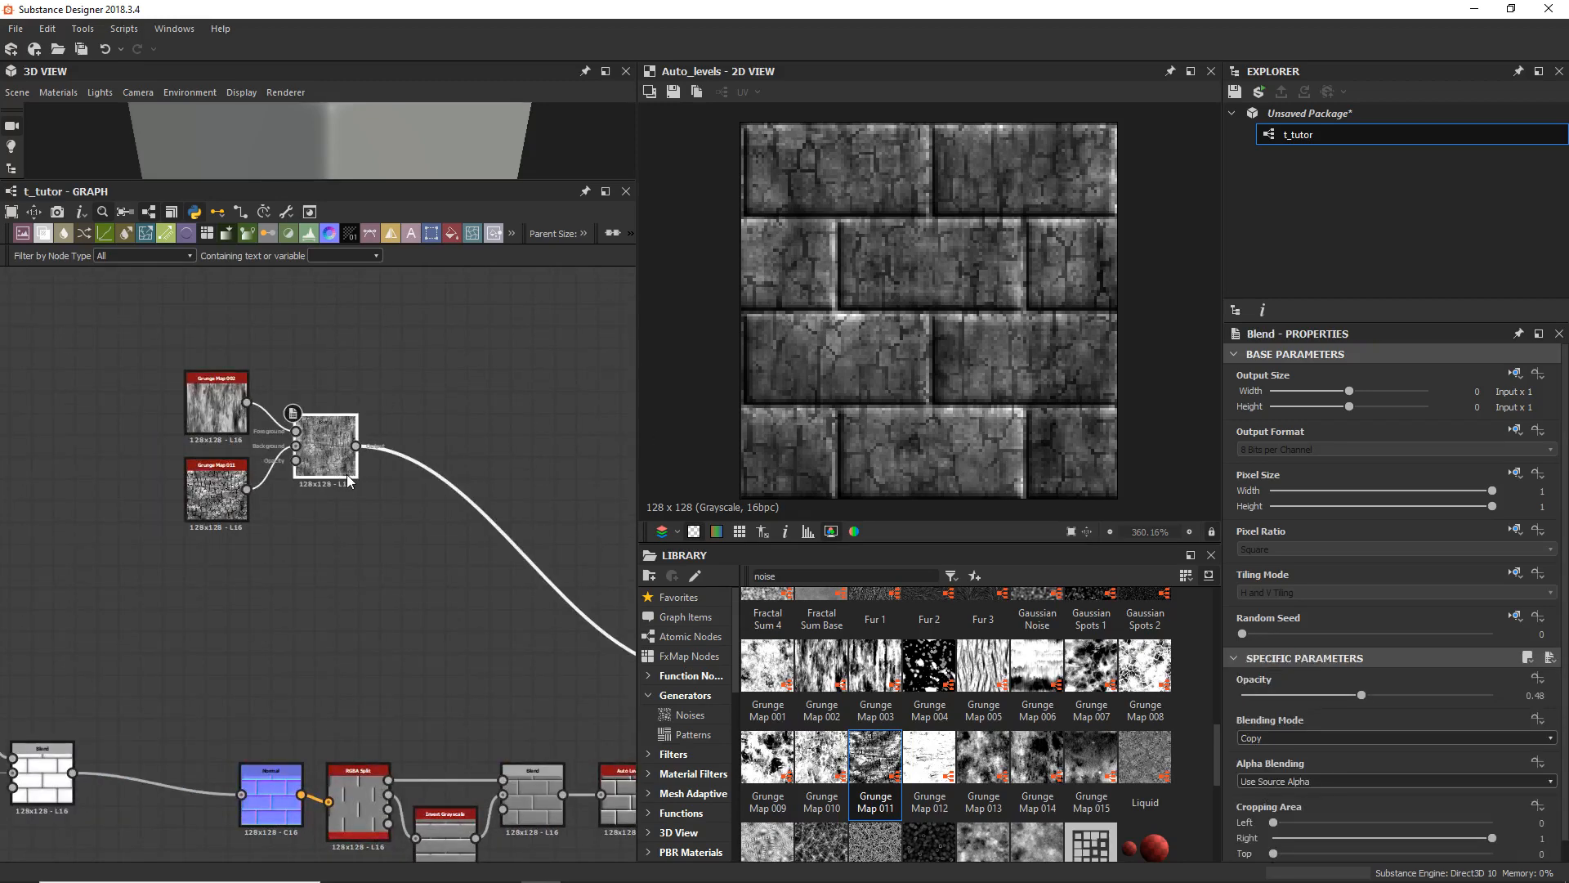
double_click(348, 480)
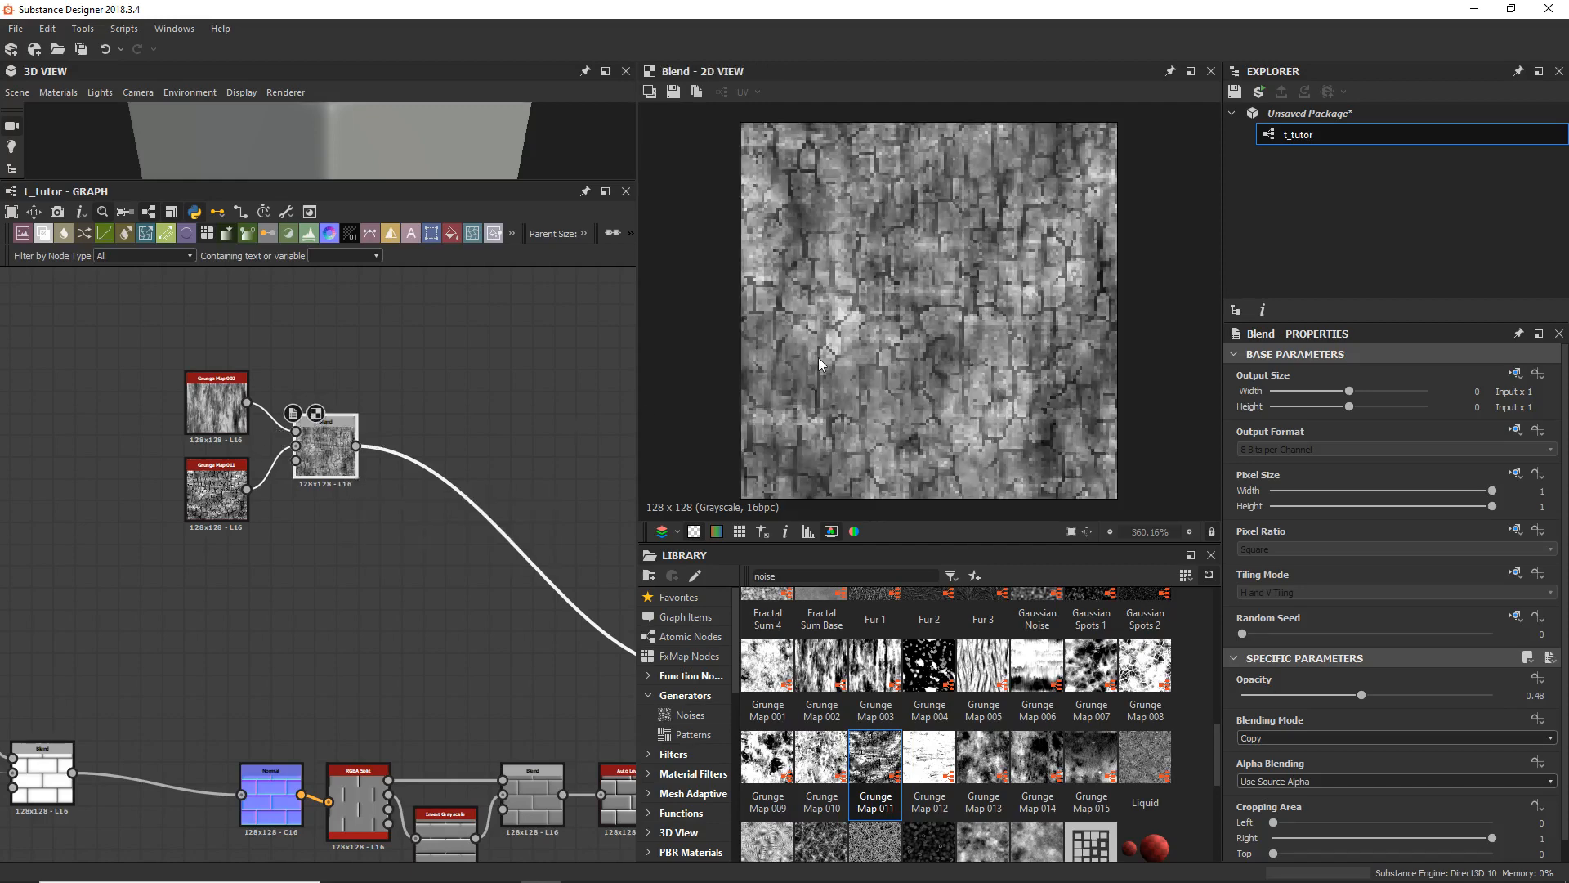
Step: Move the blur branch with its Blend nodes away from the Normal node to make room between them
middle_click_drag(296, 600, 367, 451)
middle_click_drag(312, 497, 432, 535)
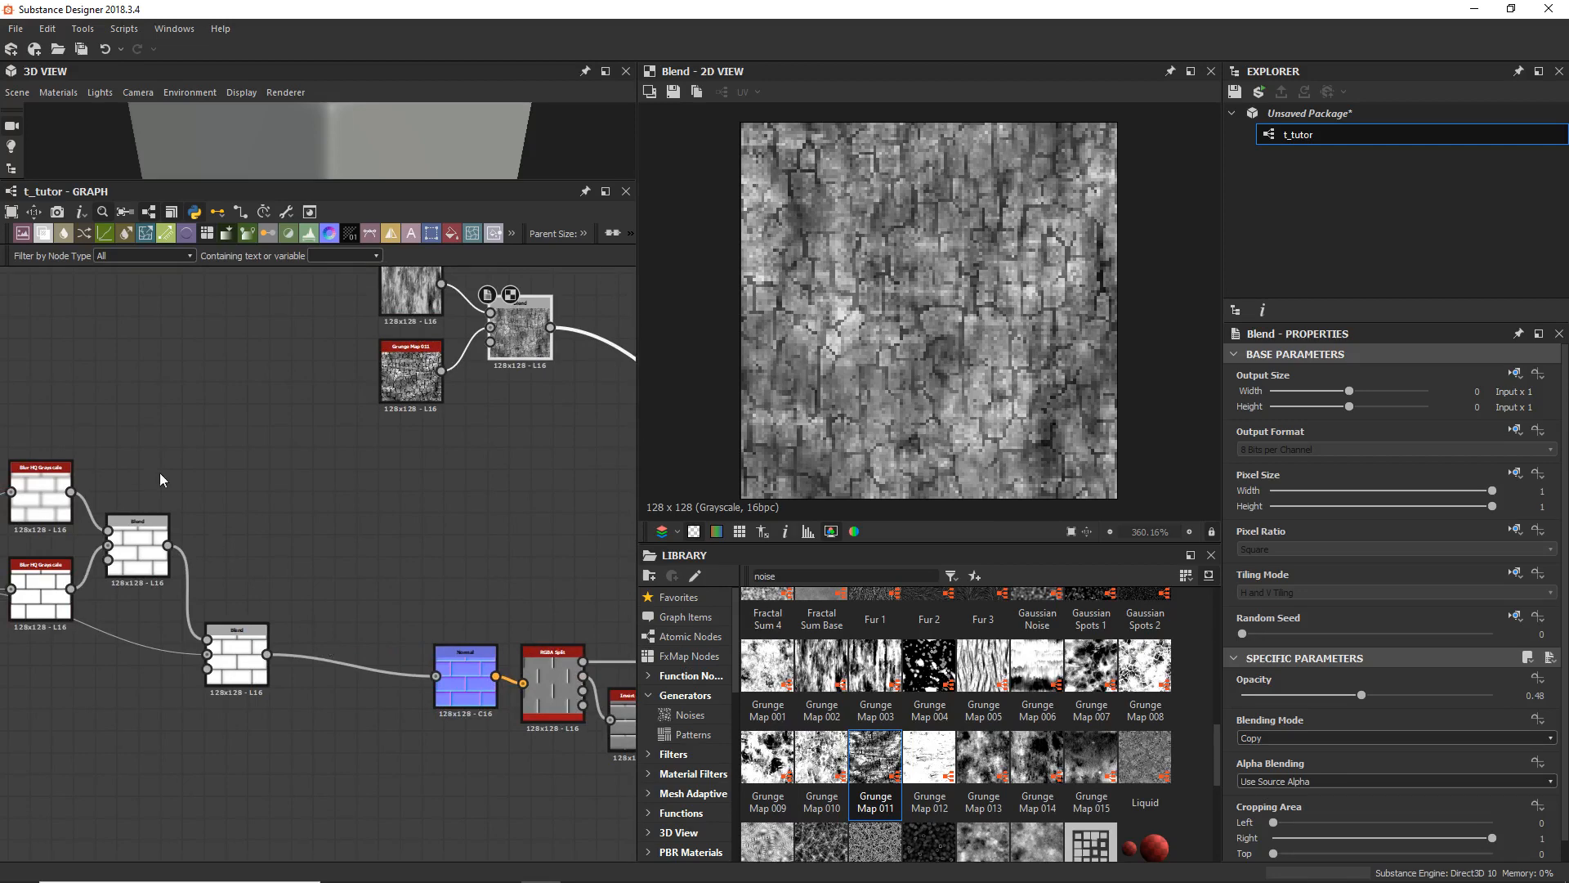
middle_click_drag(207, 464, 516, 490)
left_click_drag(112, 415, 557, 734)
left_click_drag(552, 666, 345, 688)
middle_click_drag(509, 629, 286, 586)
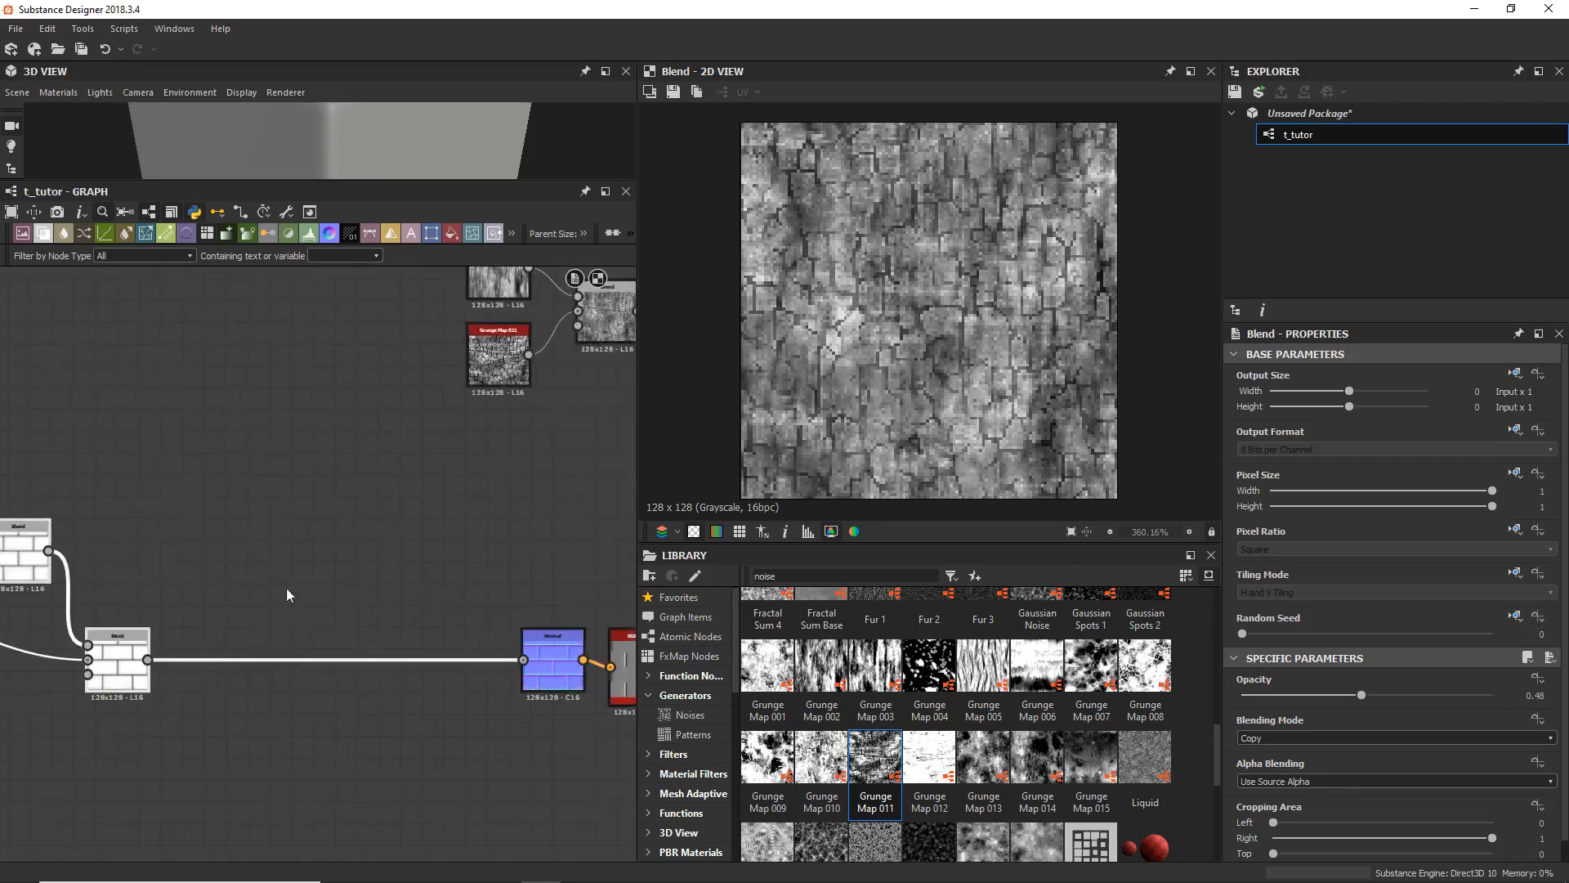
Step: Insert a Blend node on the link into the Normal node and connect the grunge blend's output to it
left_click(348, 658)
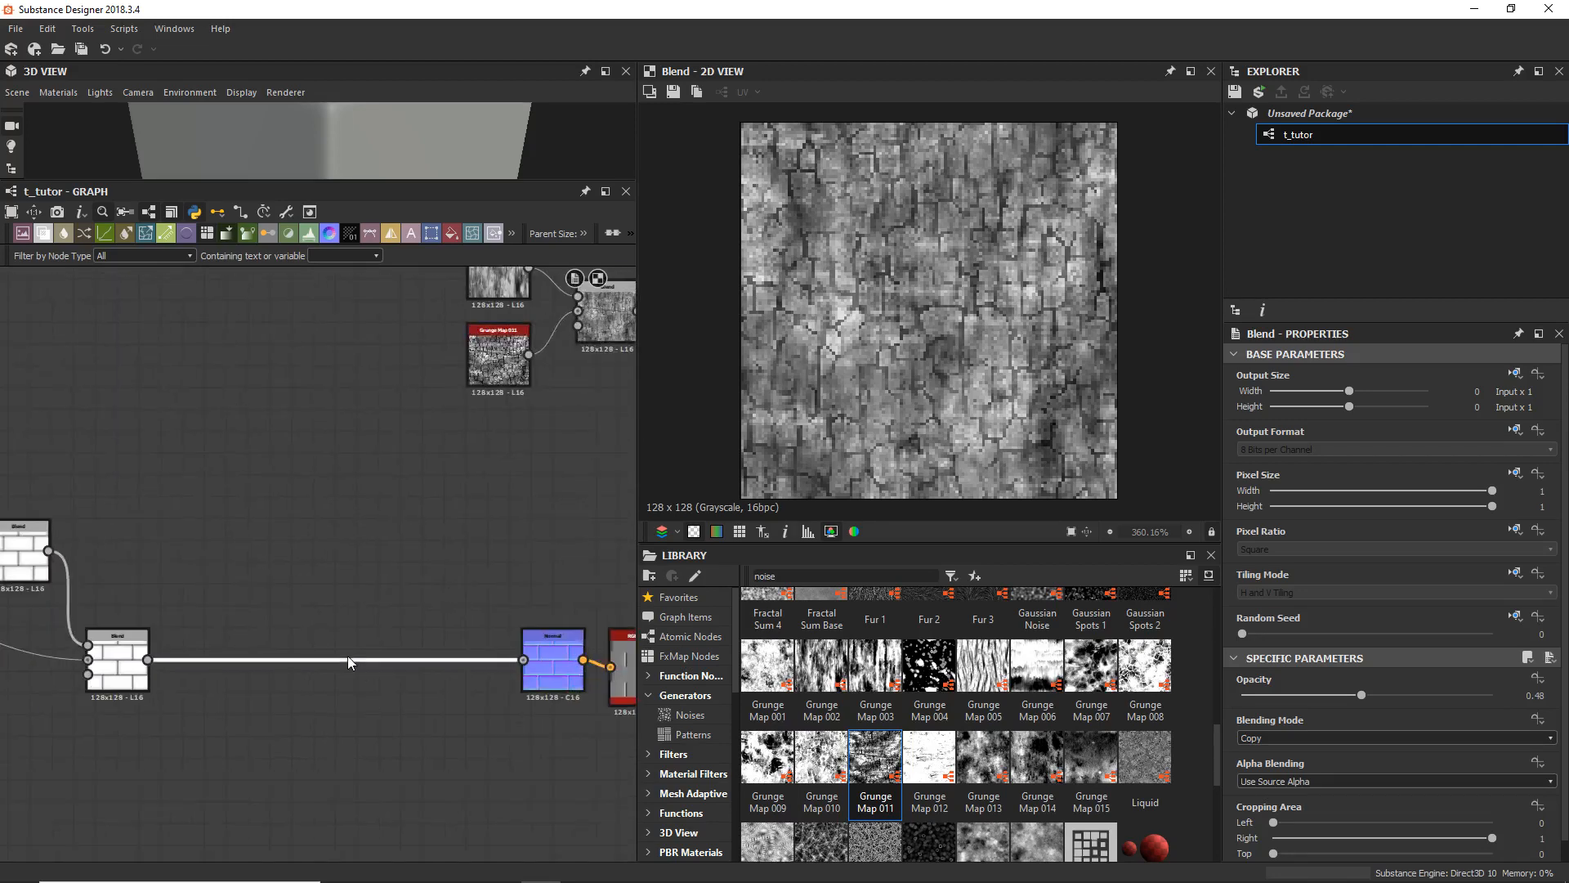
left_click(50, 239)
middle_click_drag(583, 461, 446, 475)
middle_click_drag(518, 434, 602, 442)
left_click_drag(582, 333, 250, 667)
middle_click_drag(588, 621, 139, 603)
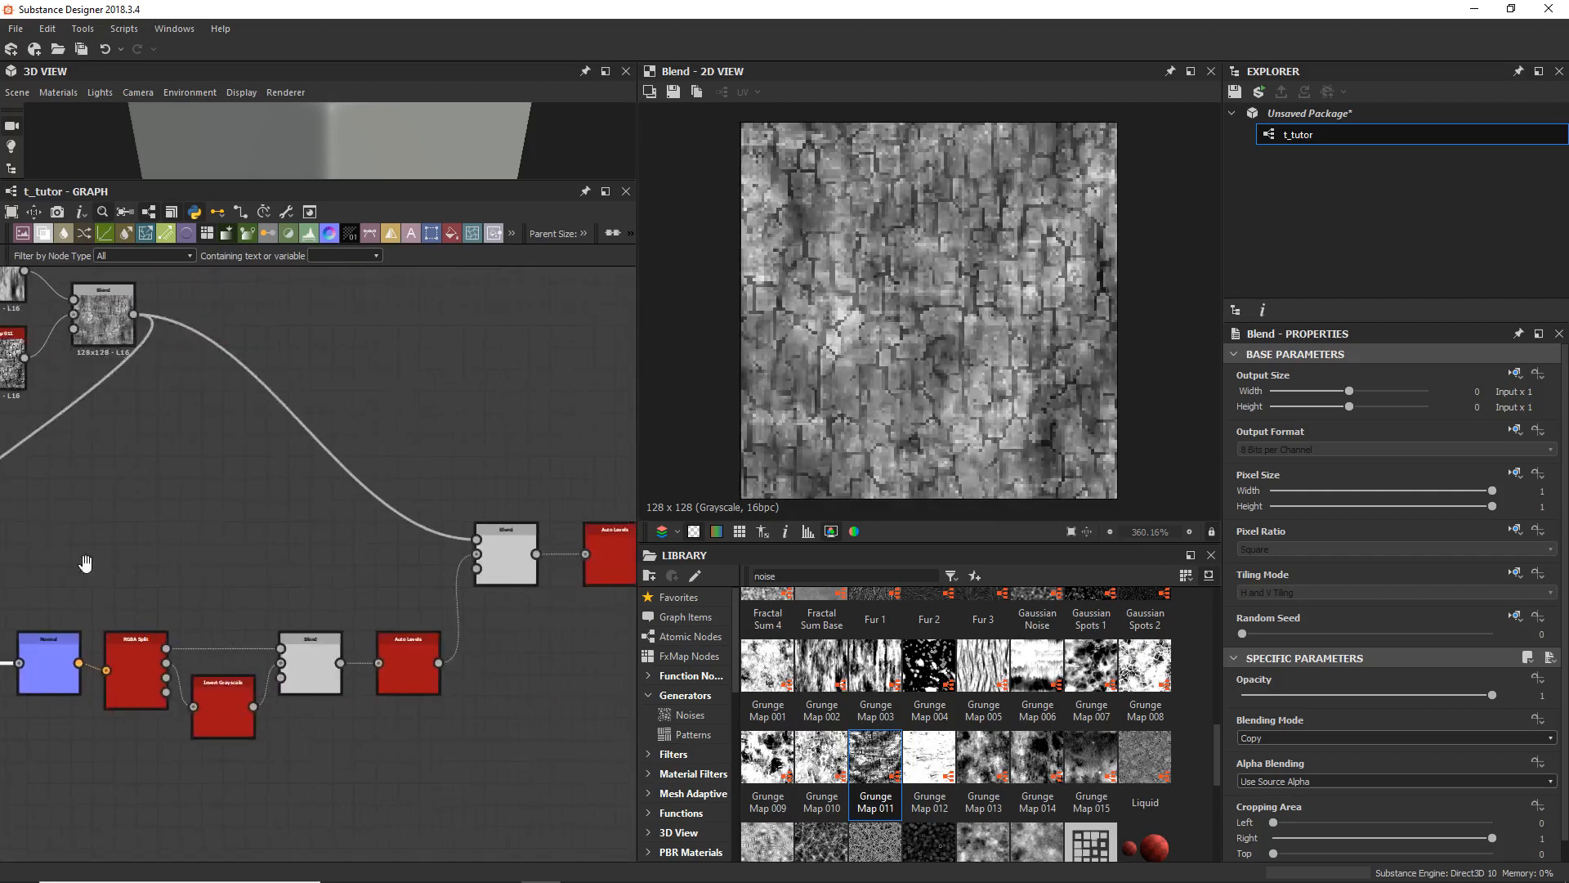
Step: Show the Auto Levels result in the 2D view and set the Blend node before the Normal node to Multiply with opacity 0.21
left_click(508, 573)
double_click(407, 666)
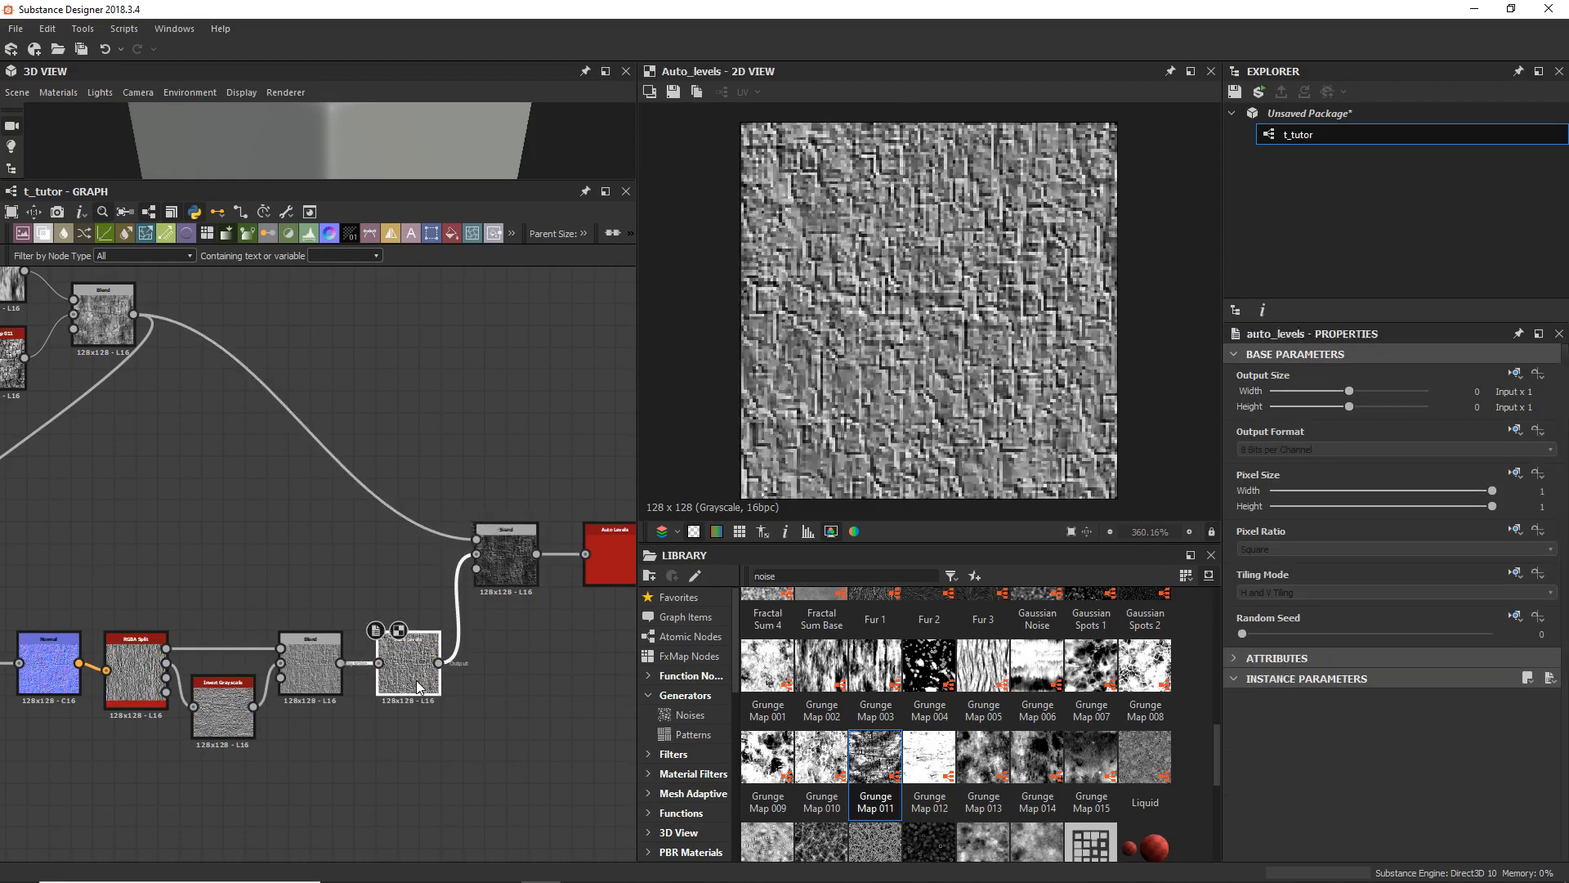
middle_click_drag(326, 765, 760, 754)
left_click(283, 670)
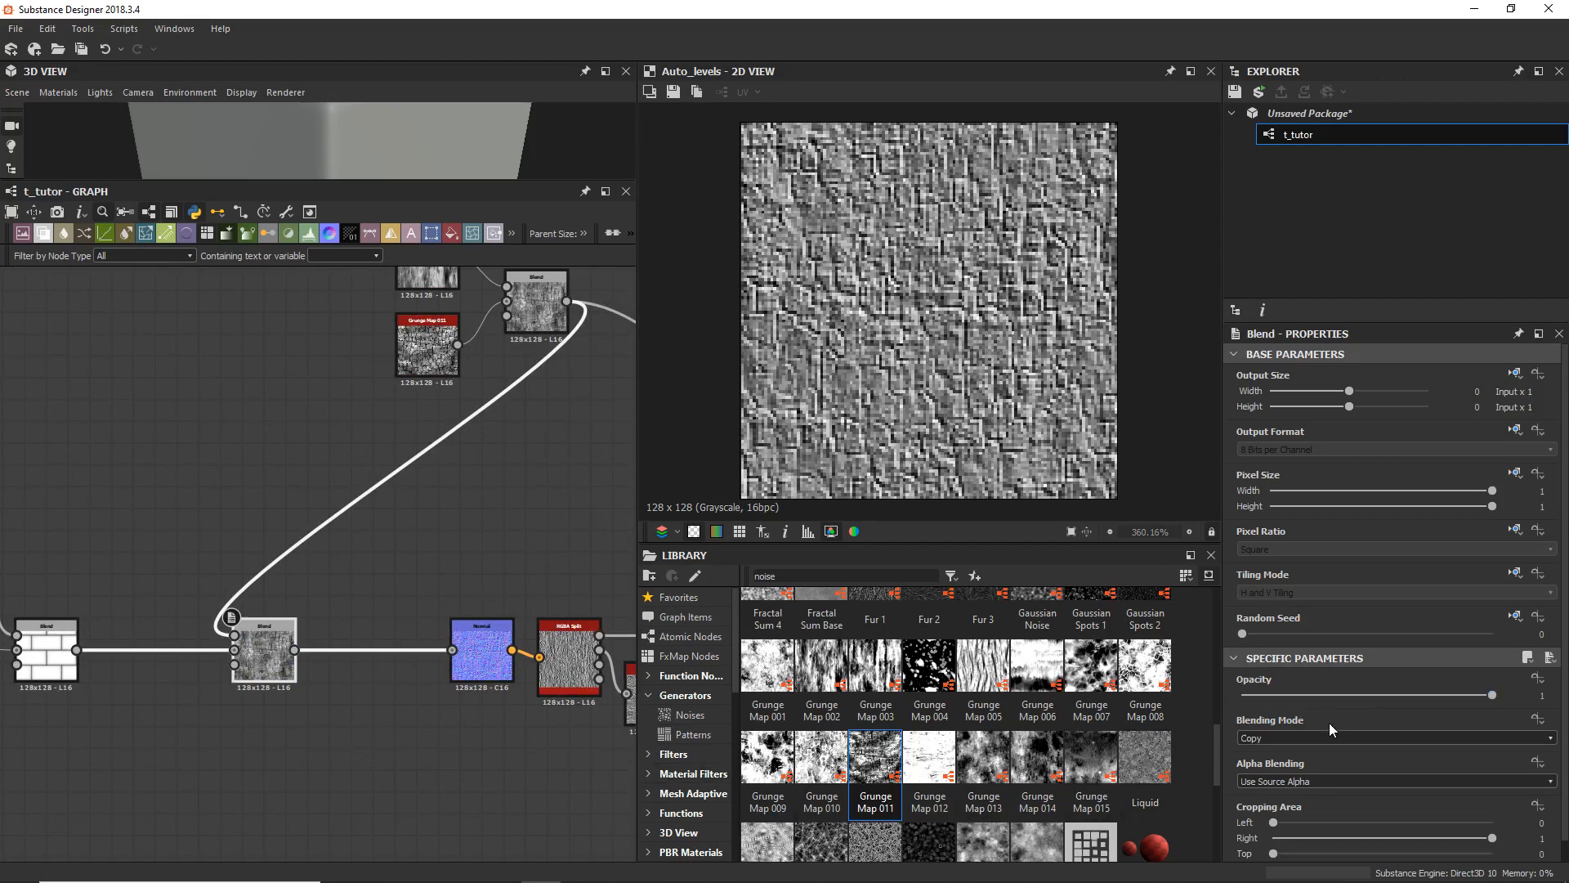
left_click(1313, 737)
left_click(1326, 783)
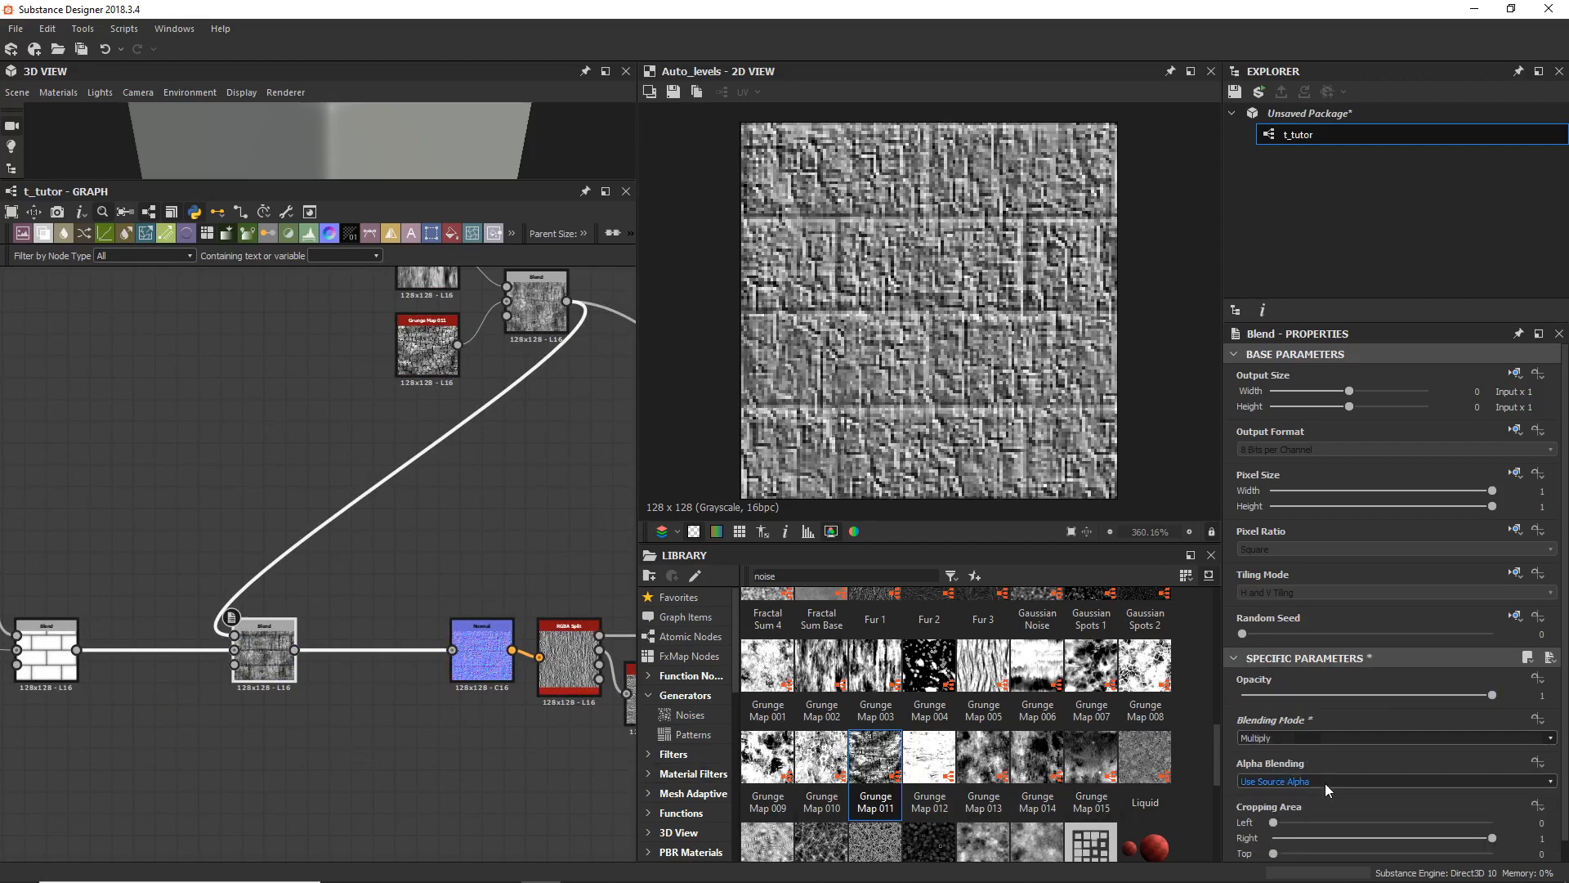
left_click_drag(1386, 697, 1296, 696)
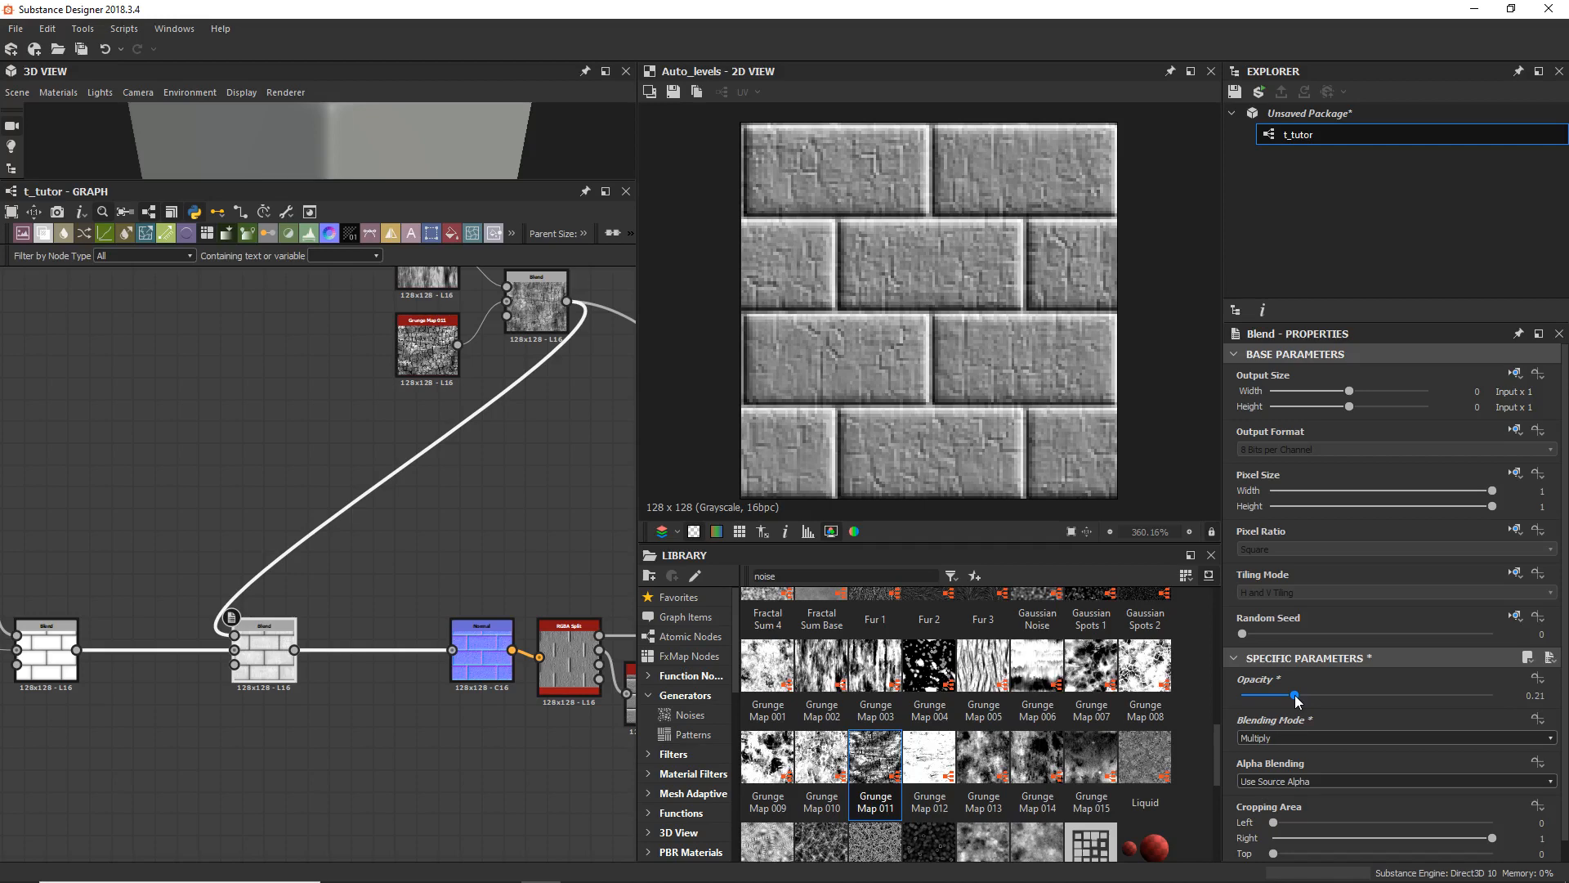
Step: Try an opacity of 0.2 on the Multiply Blend before the last Auto Levels node and return it to 1
middle_click_drag(468, 468, 65, 486)
left_click(462, 671)
double_click(538, 563)
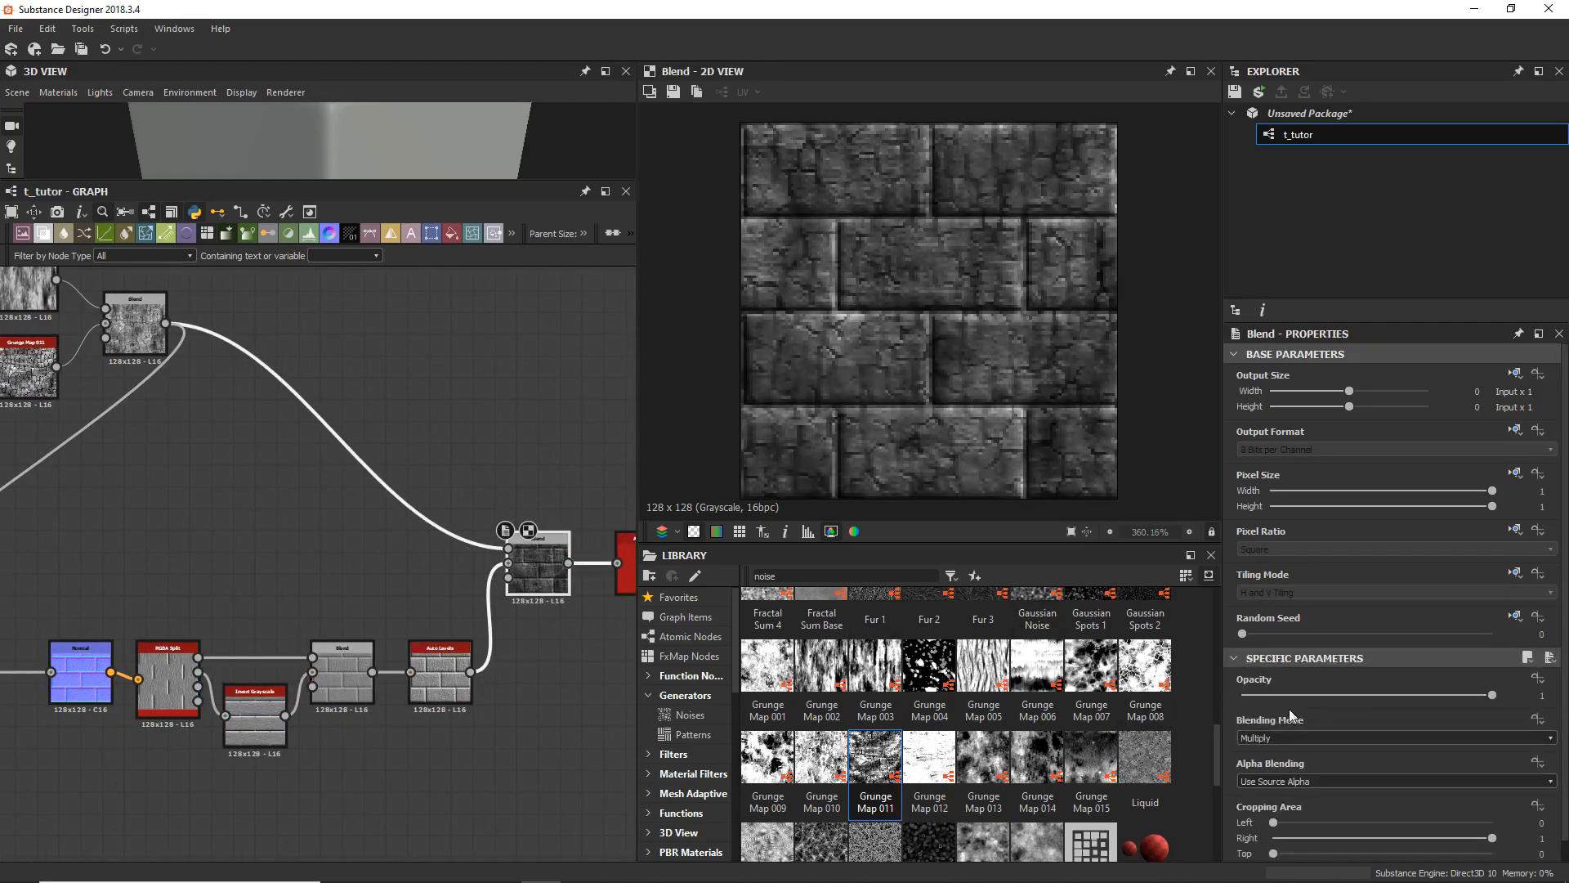
left_click(1292, 694)
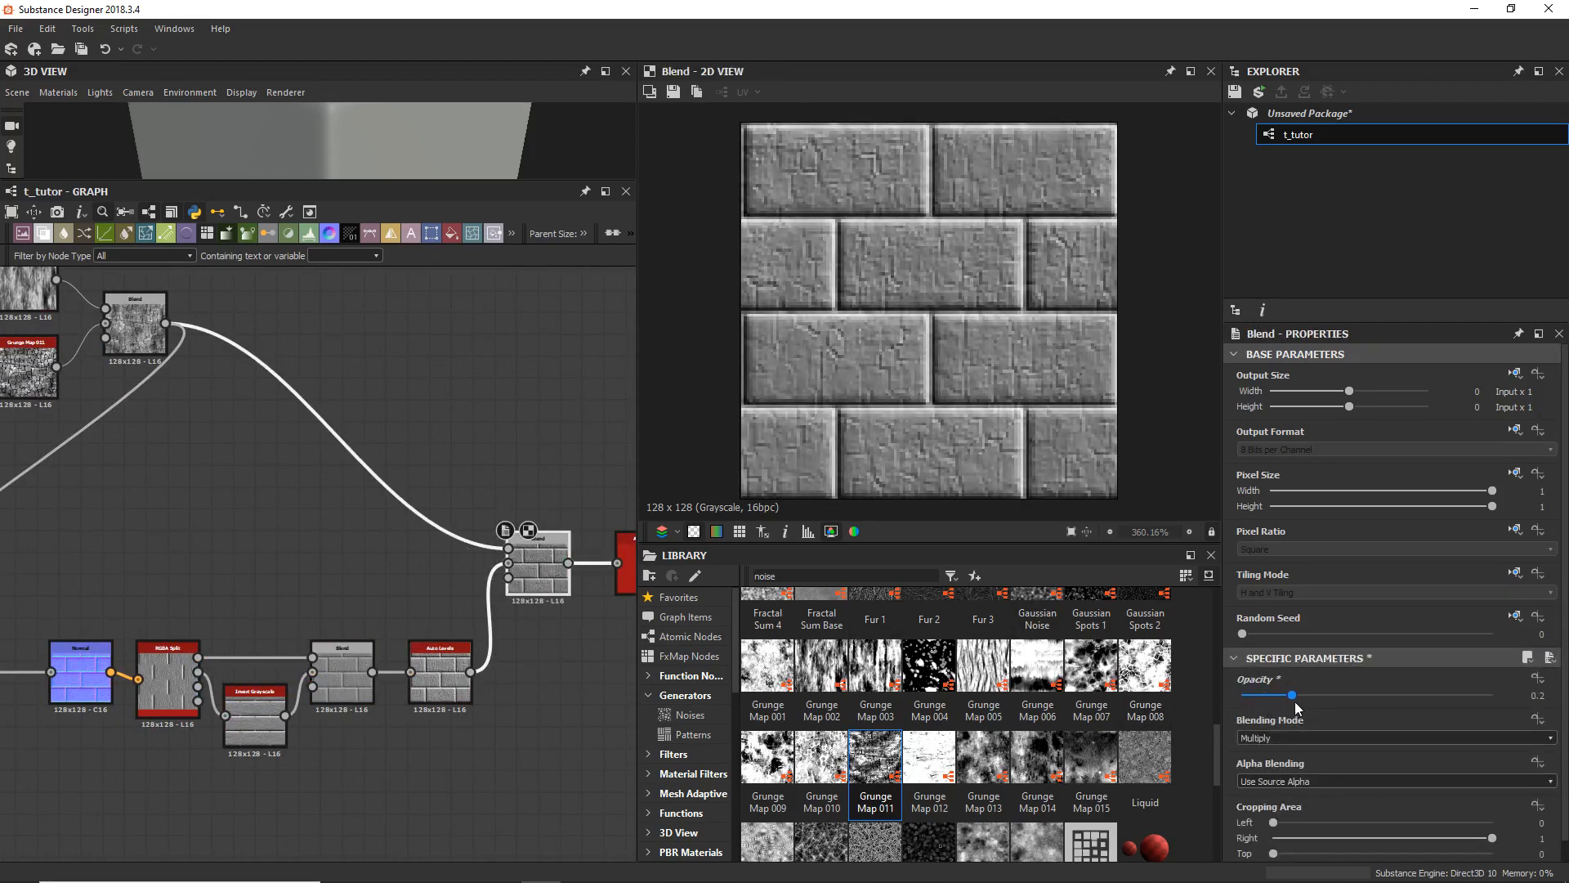
left_click_drag(1294, 702, 1501, 706)
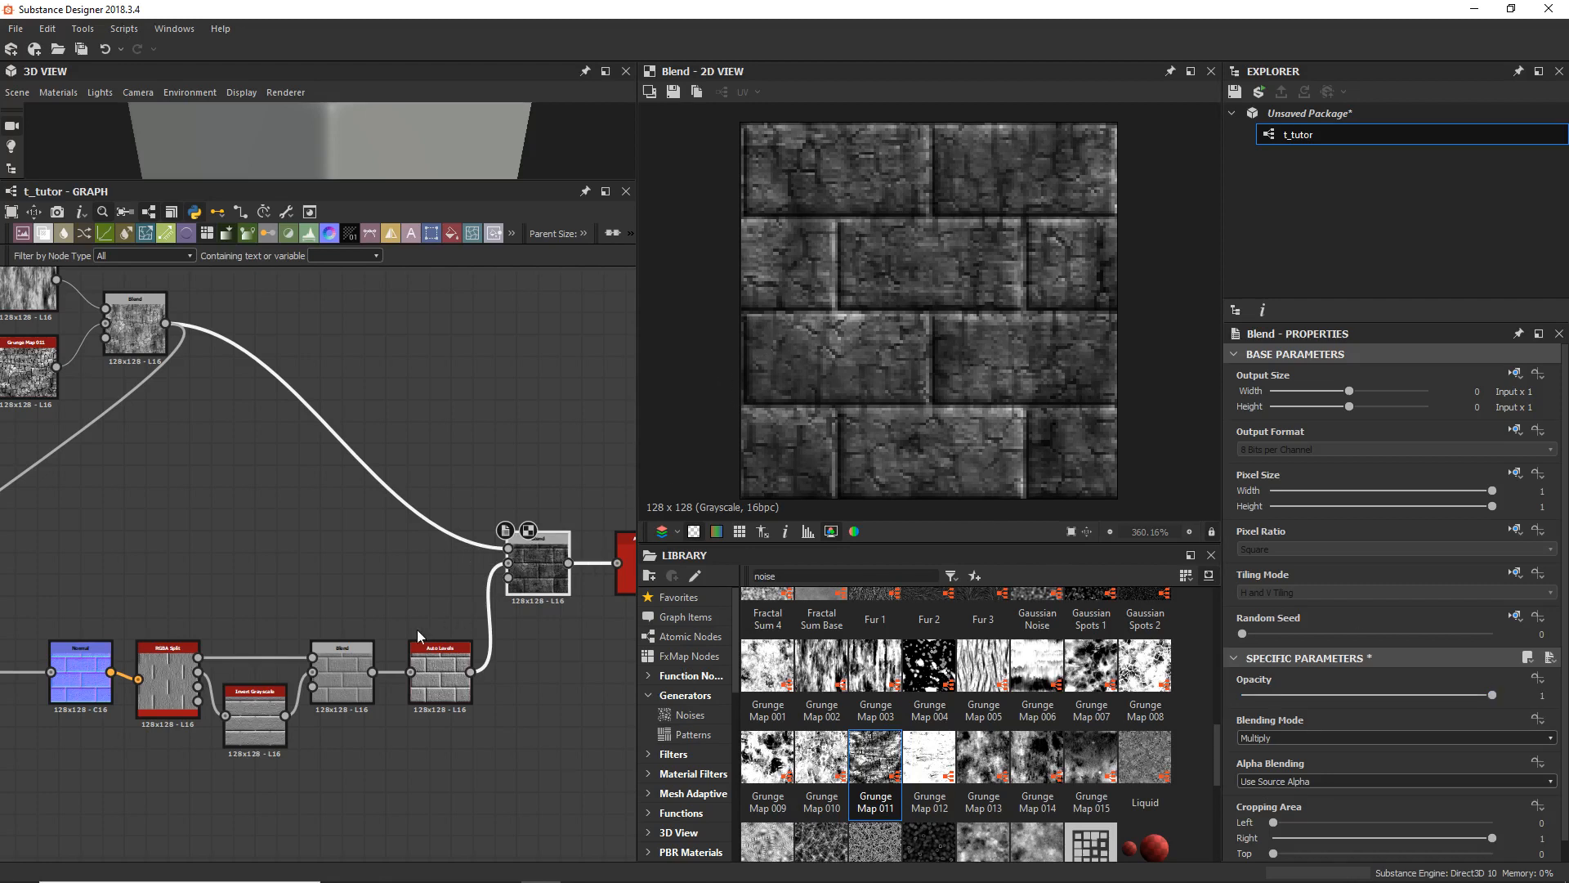
Step: Add a Directional Warp node next to the Blend node that outputs the softened bricks
left_click(336, 682)
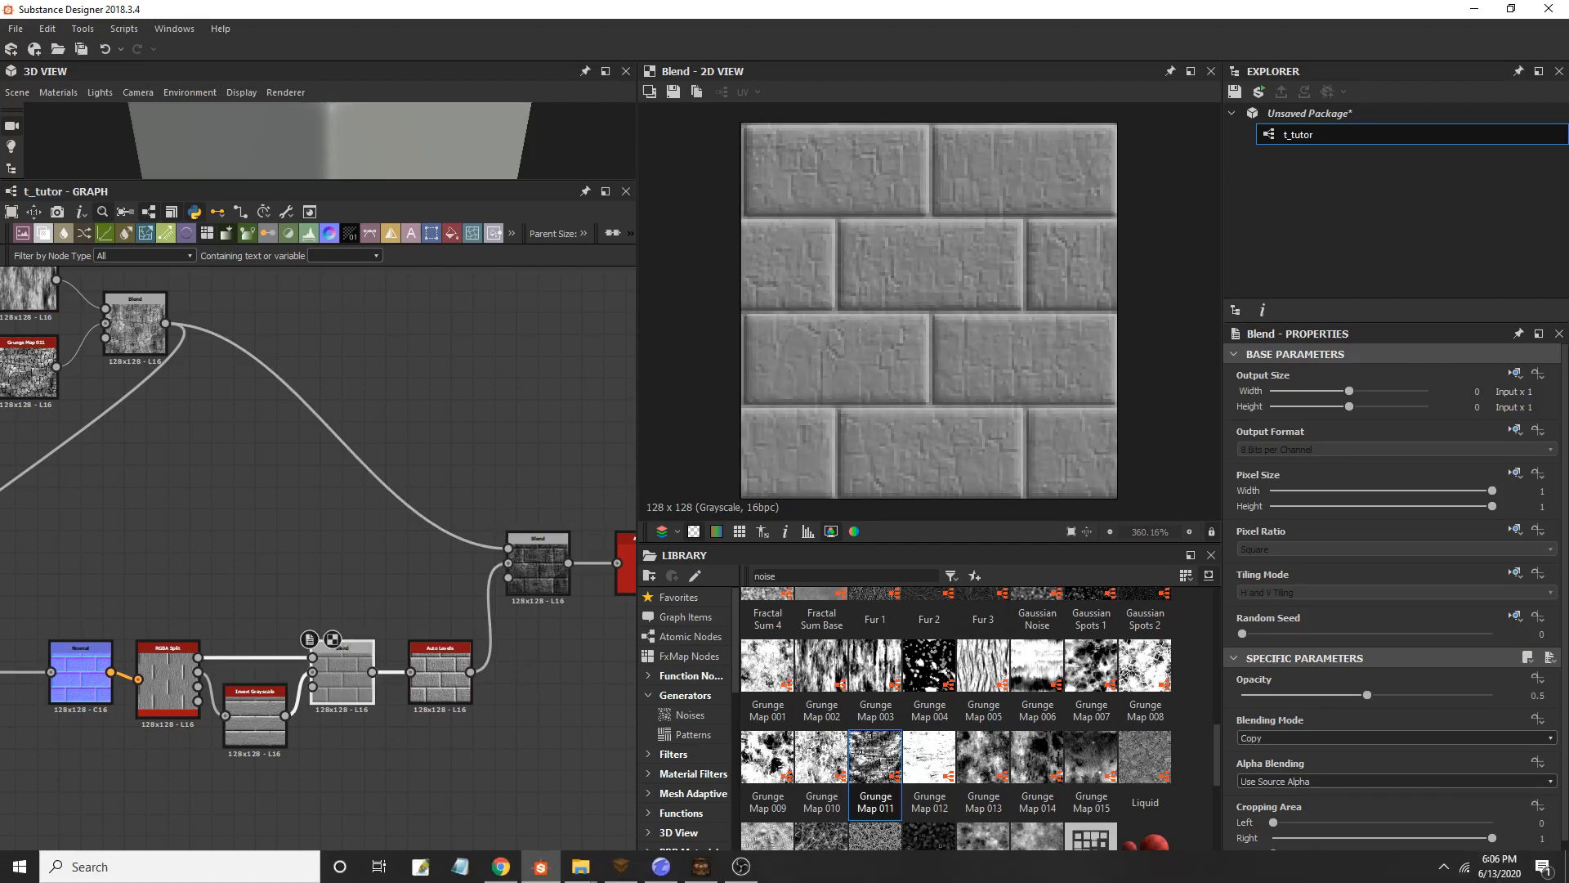
middle_click_drag(159, 600, 528, 543)
middle_click_drag(362, 670, 715, 656)
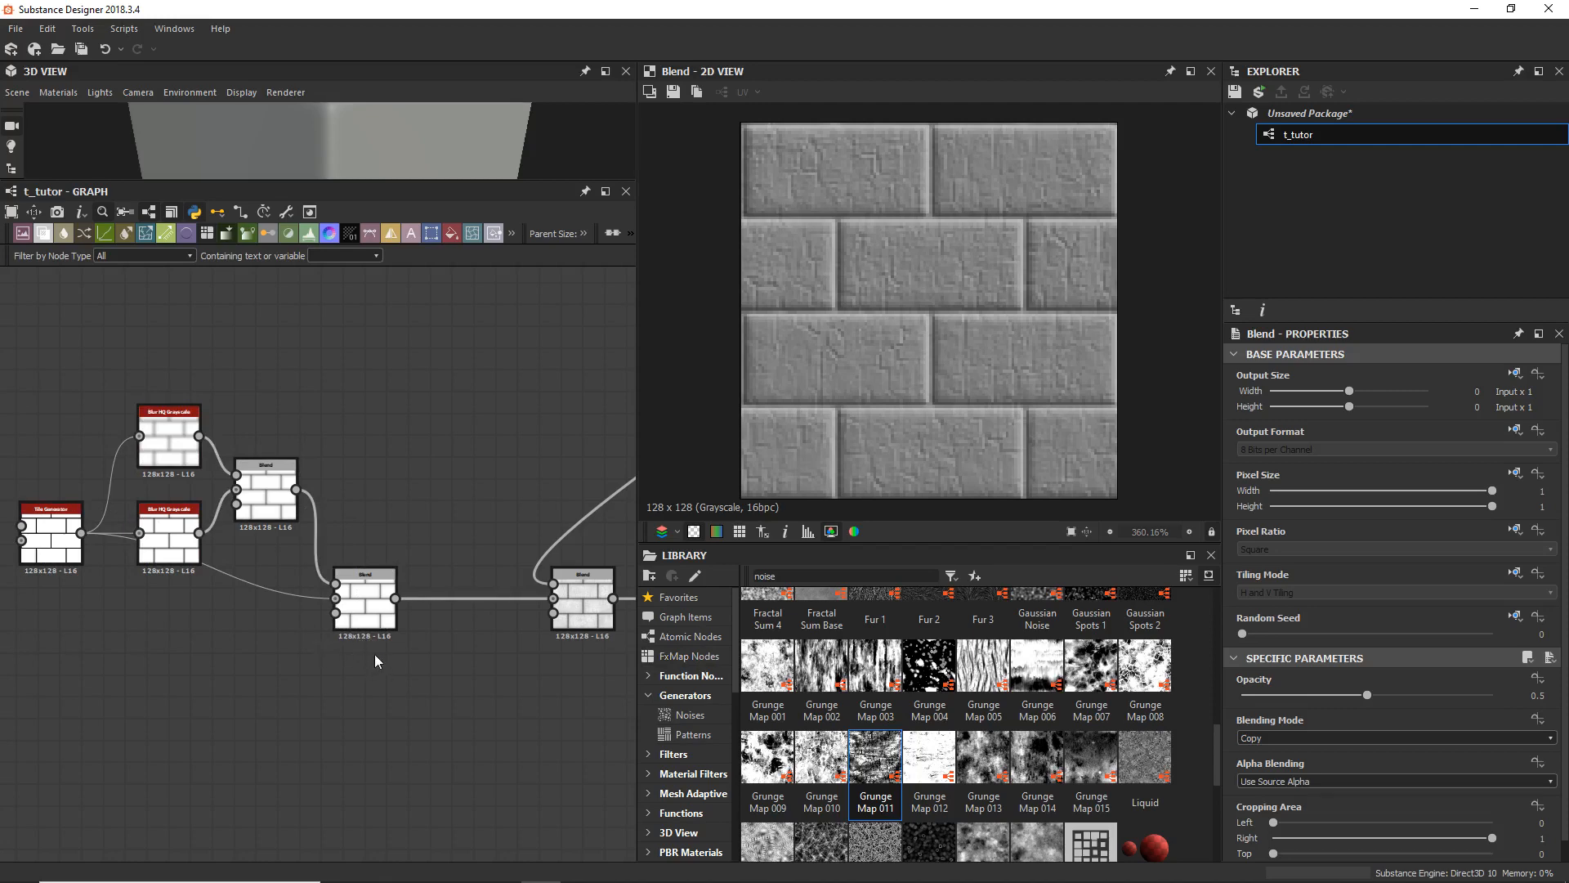
middle_click_drag(362, 624, 327, 540)
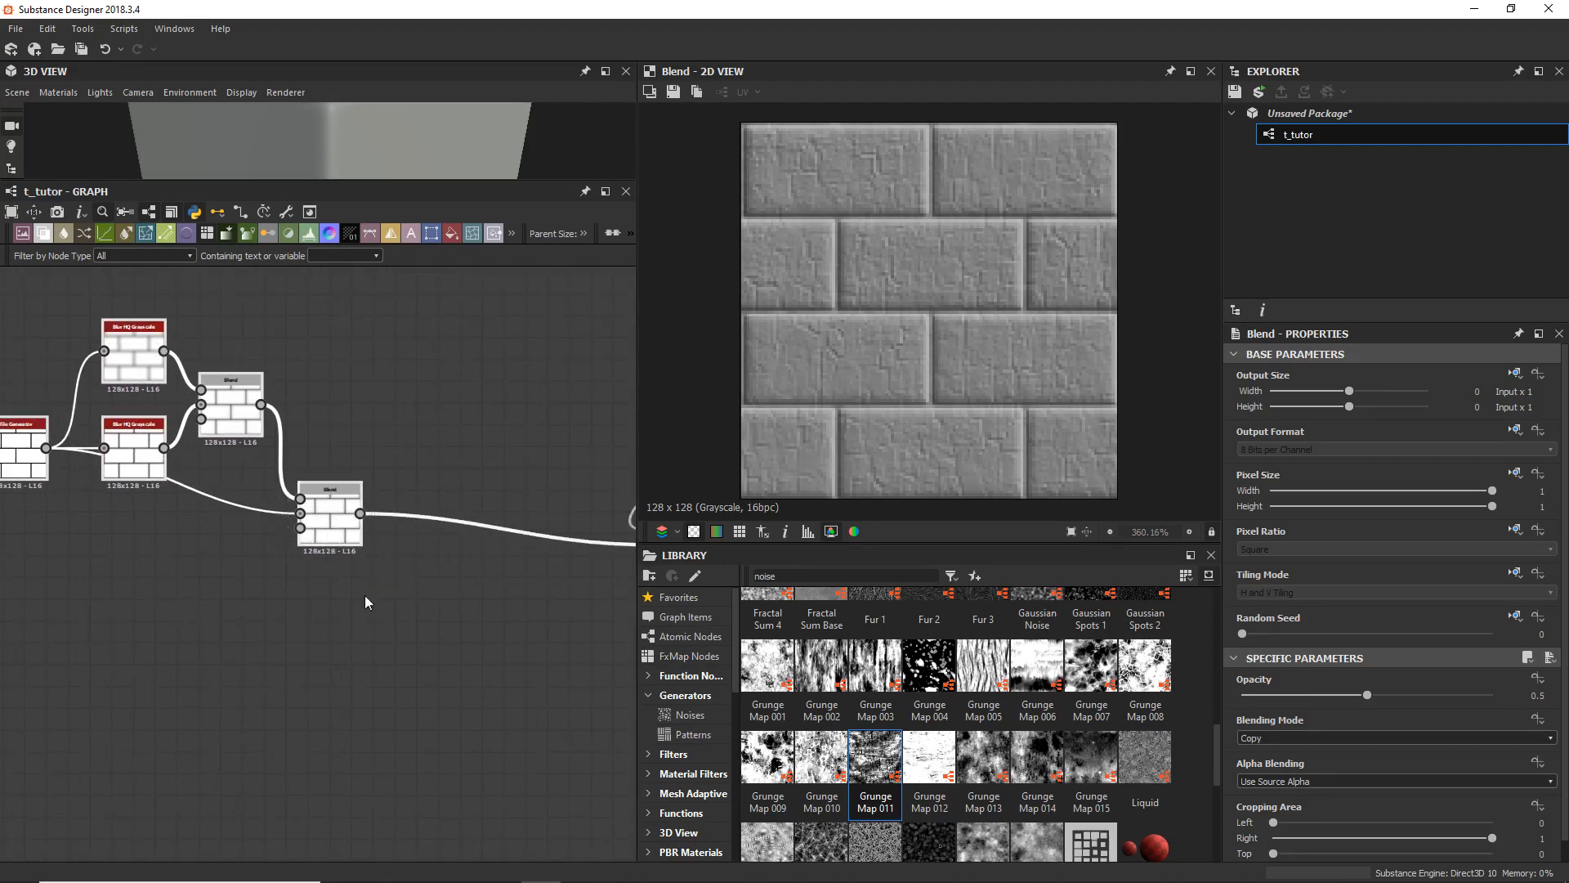
key("space")
type("warp")
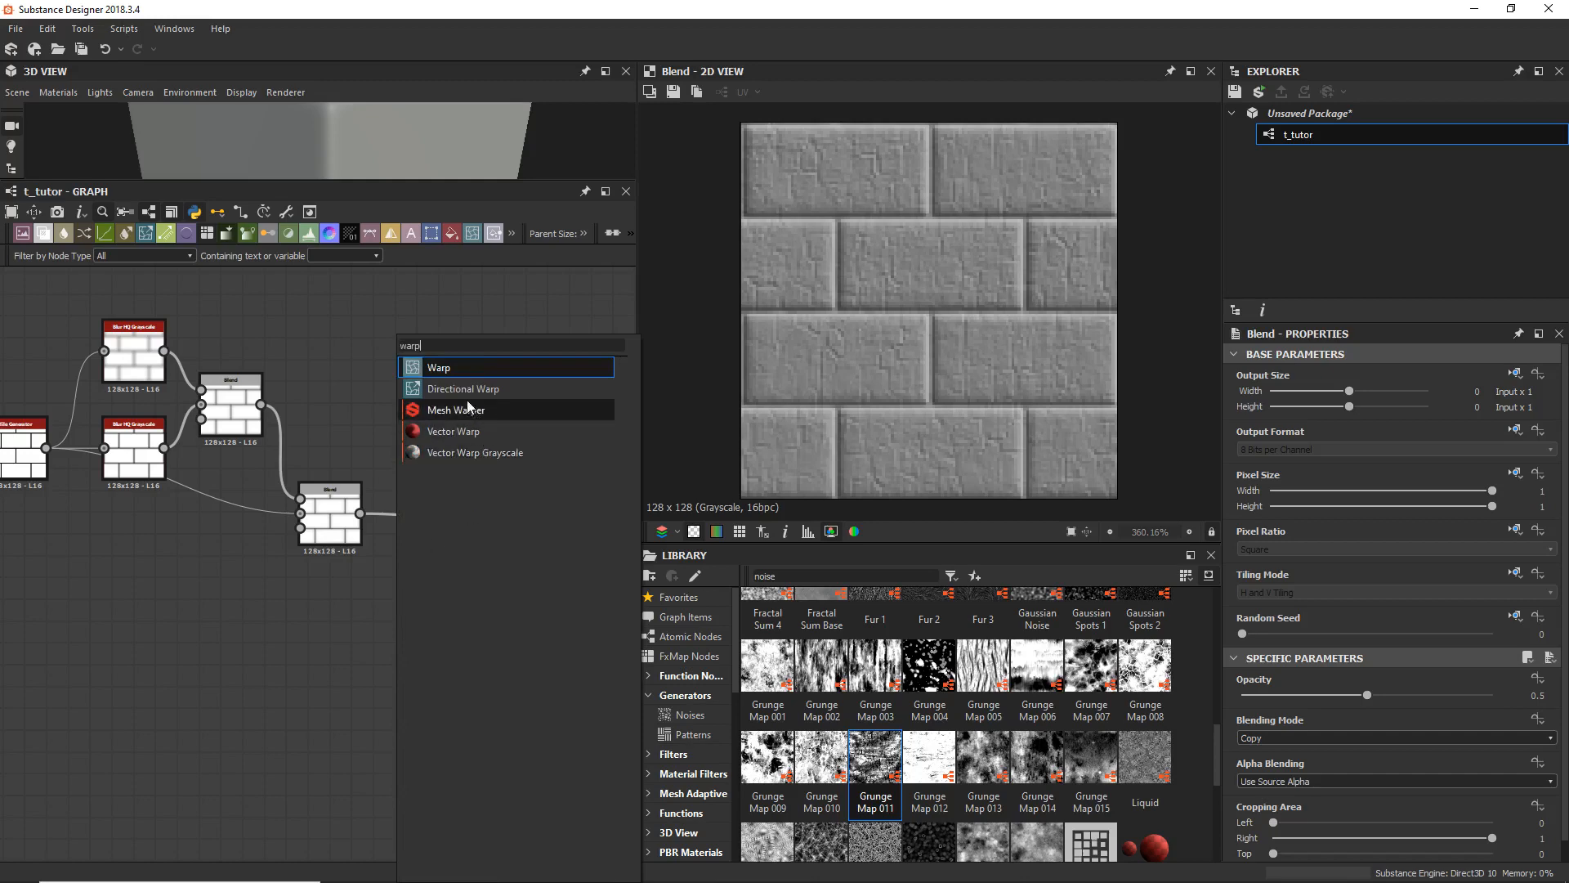
left_click(463, 389)
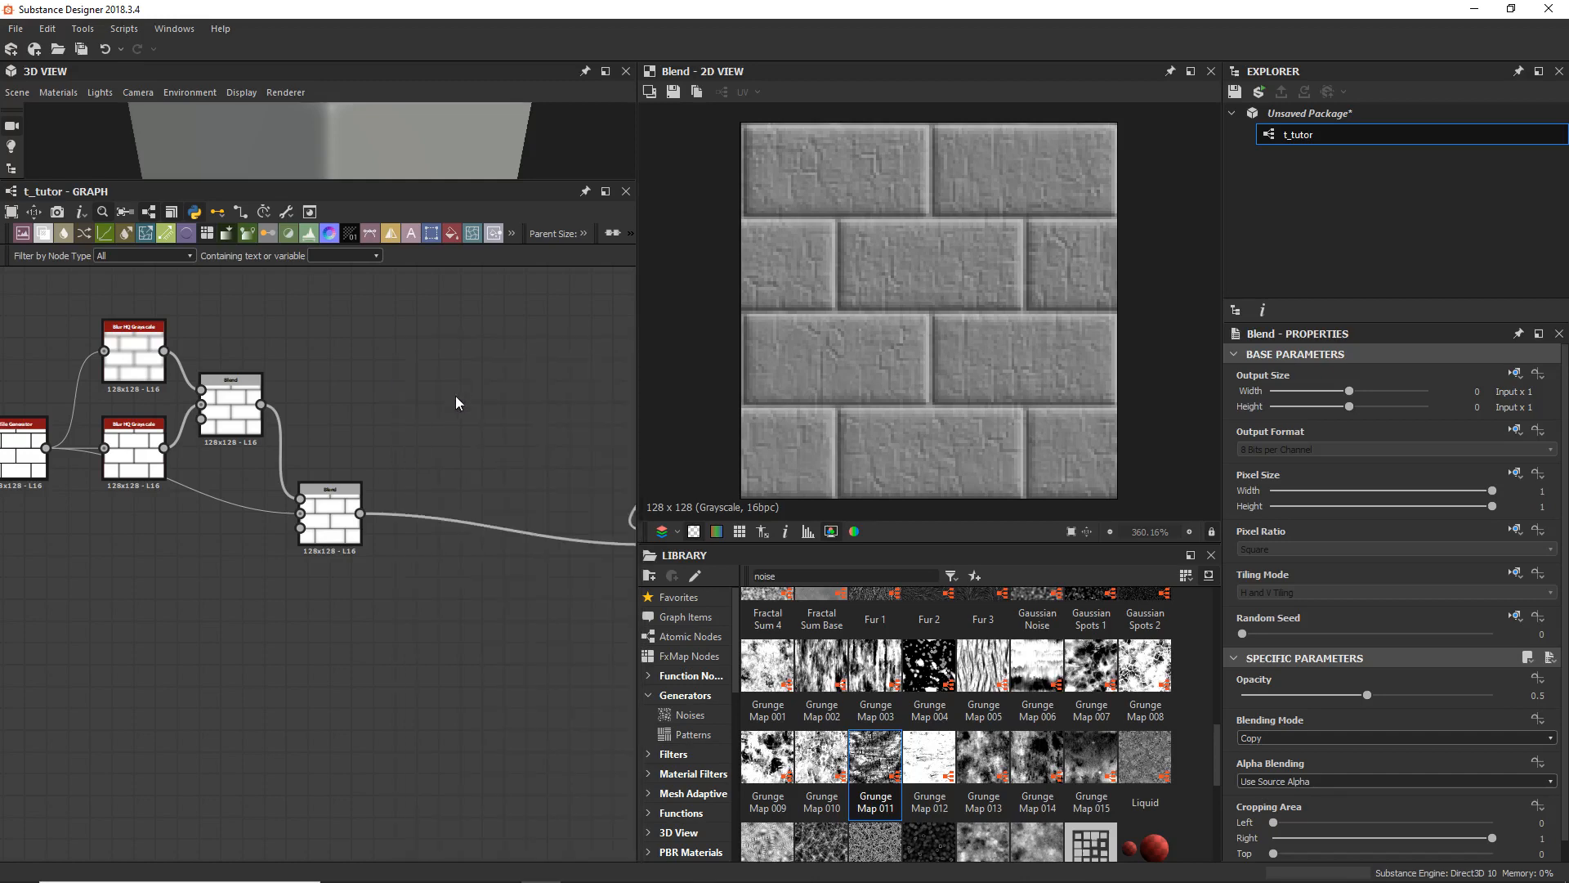
left_click_drag(403, 596, 460, 626)
Step: Add a Perlin Noise node, feed it and the brick Blend into the Directional Warp, and show the warp in the 2D view
key("space")
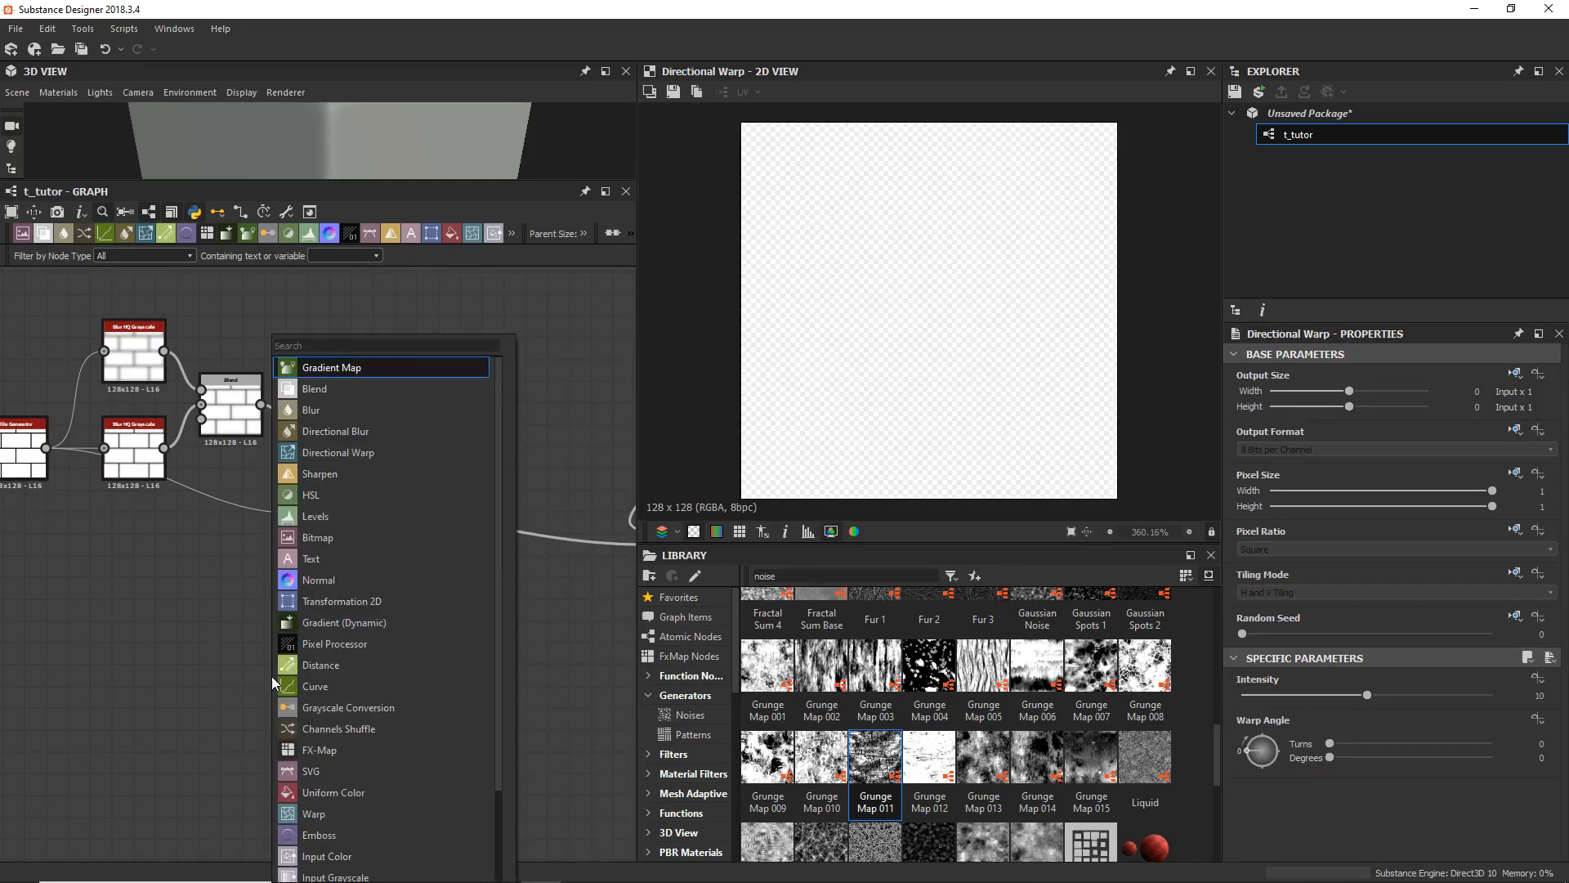
type("noise")
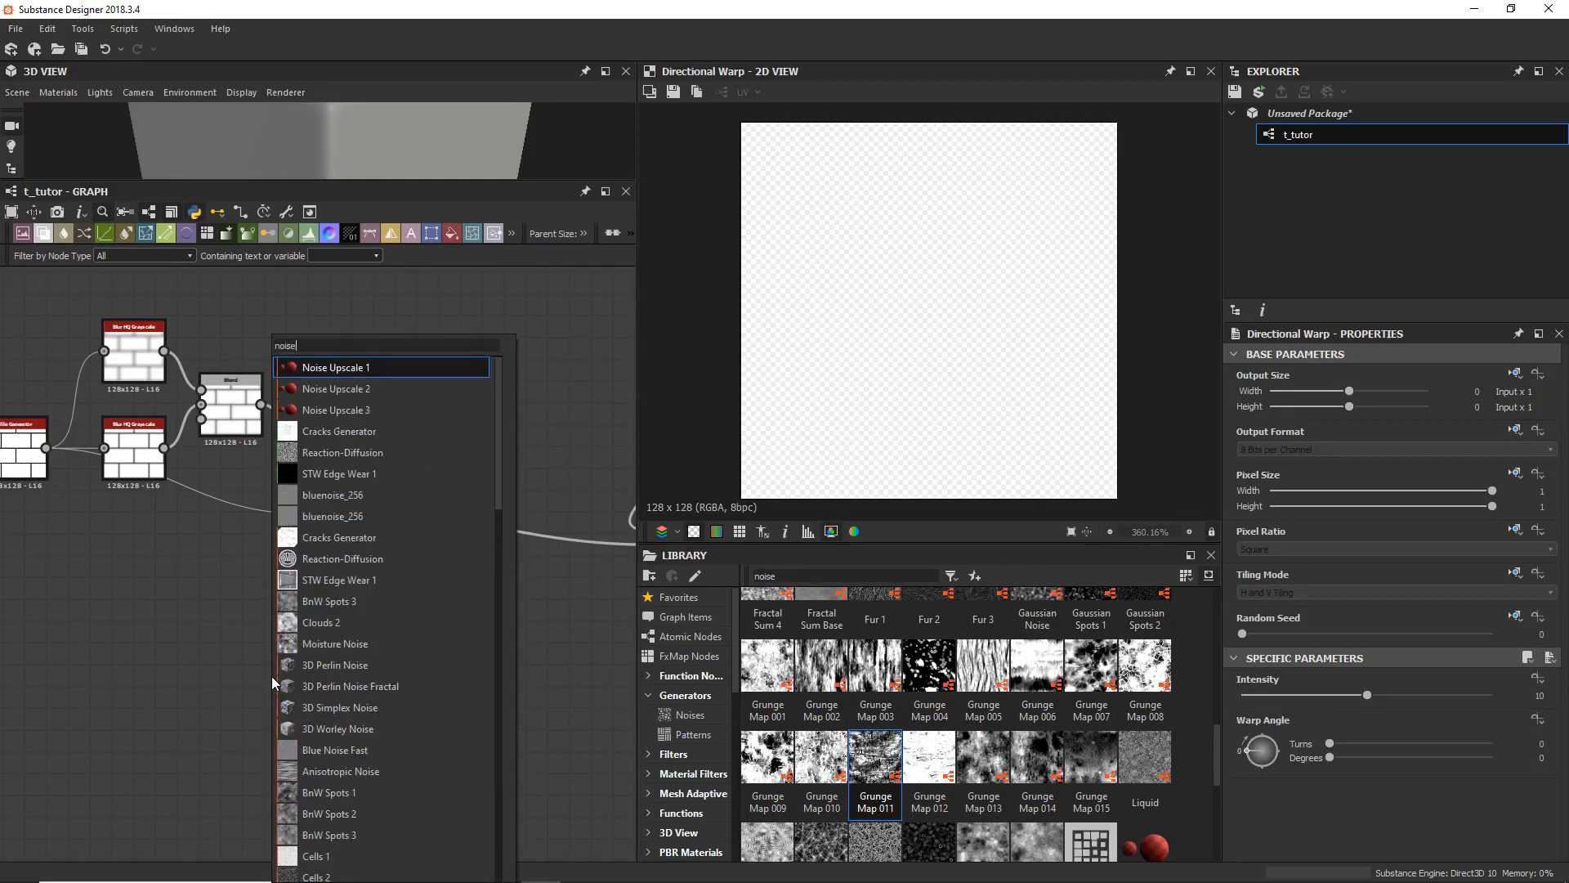
scroll(351, 736, "down", 15)
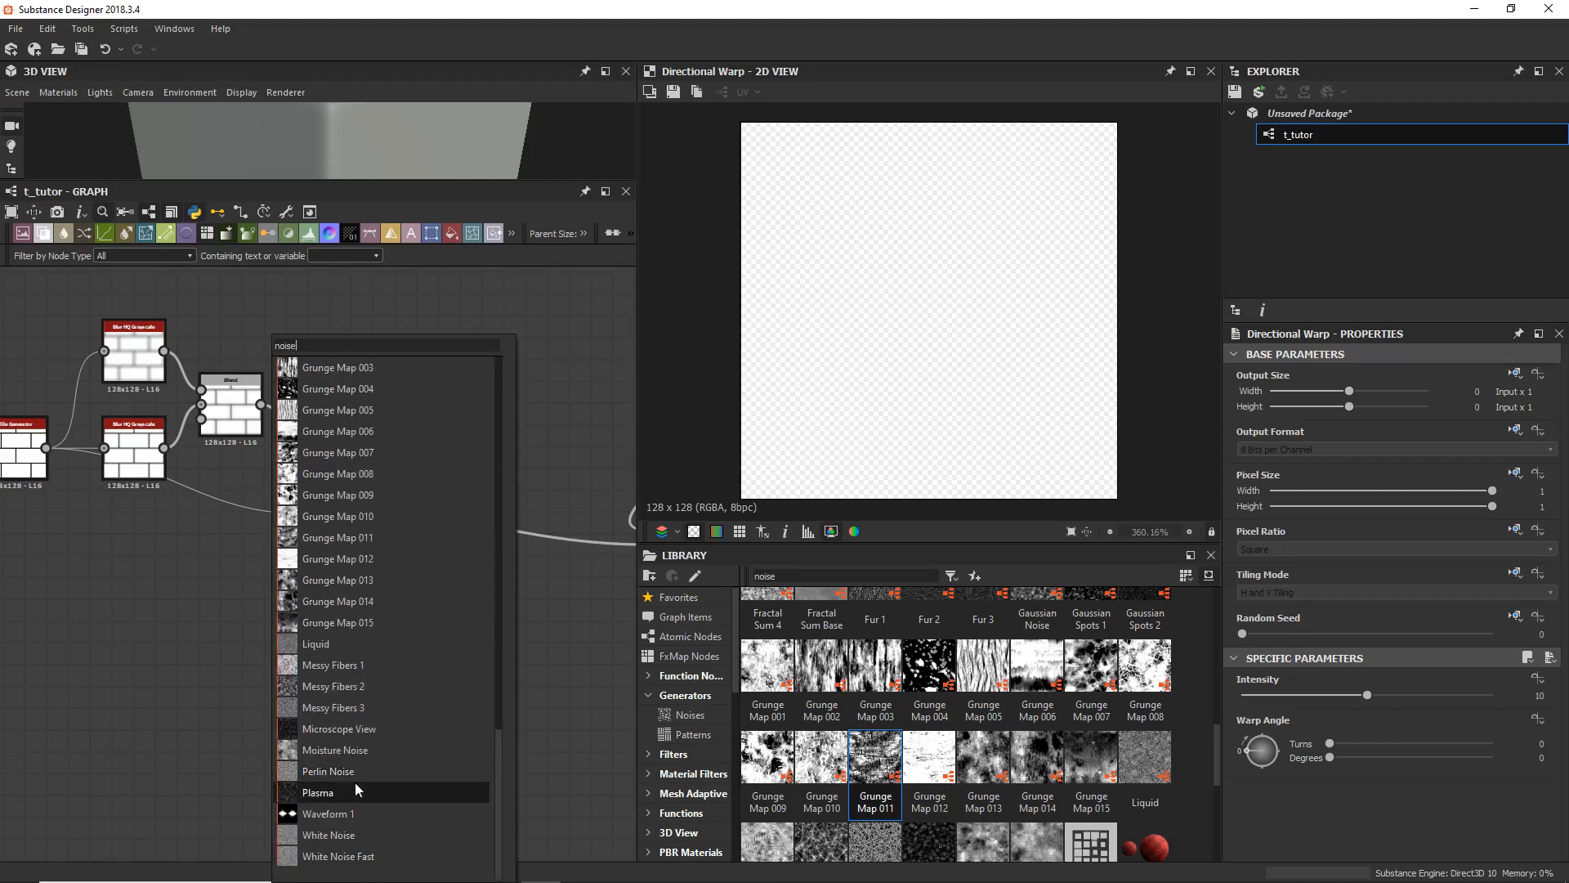
left_click(335, 771)
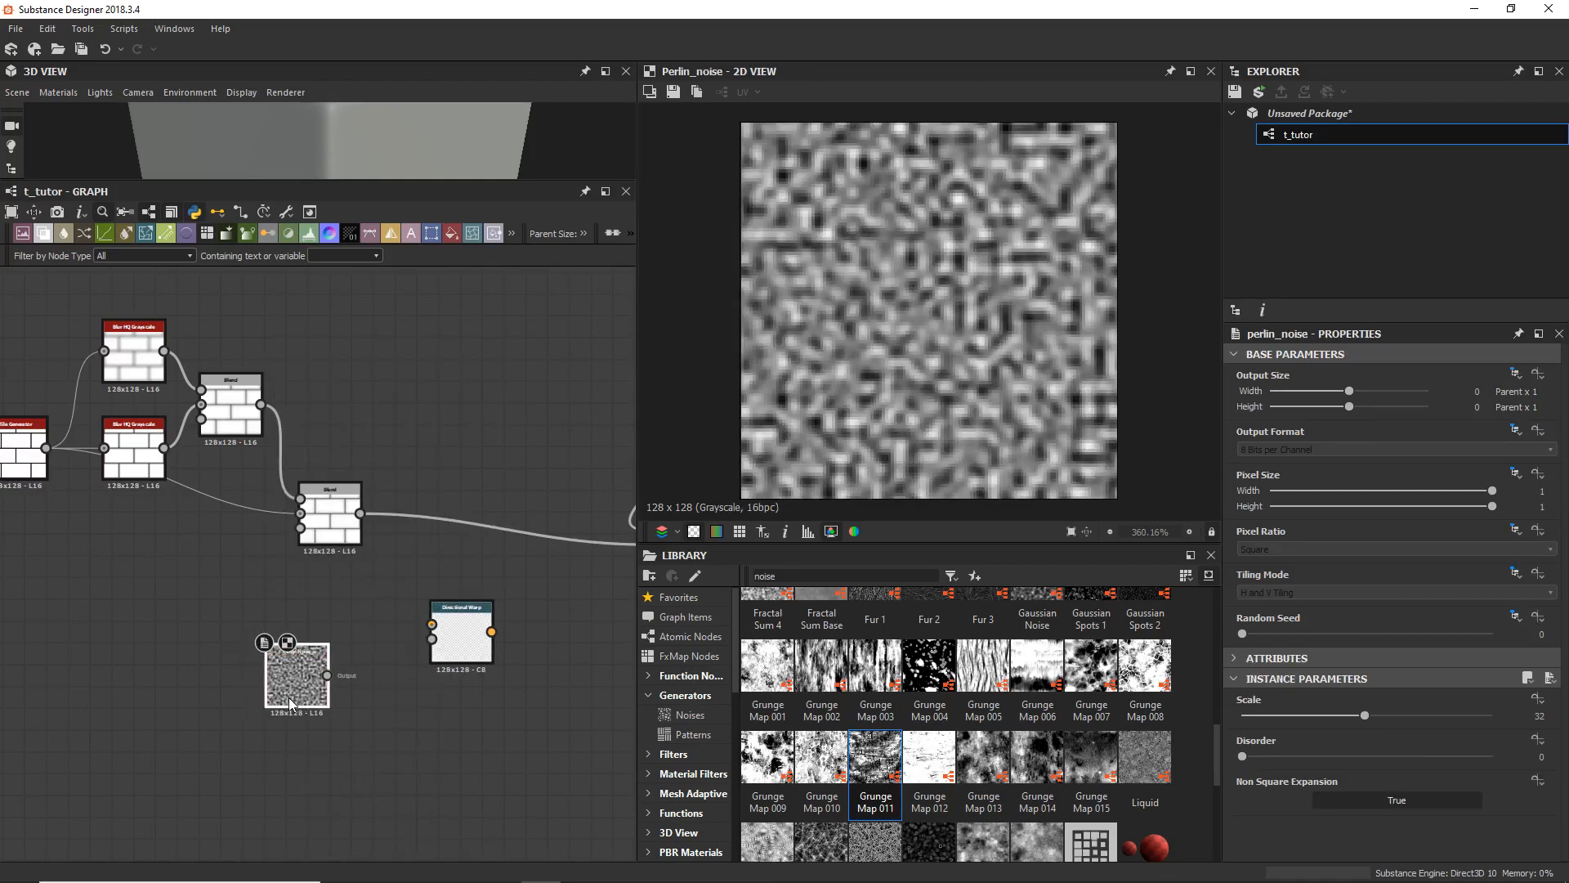
left_click_drag(327, 675, 360, 513)
double_click(443, 635)
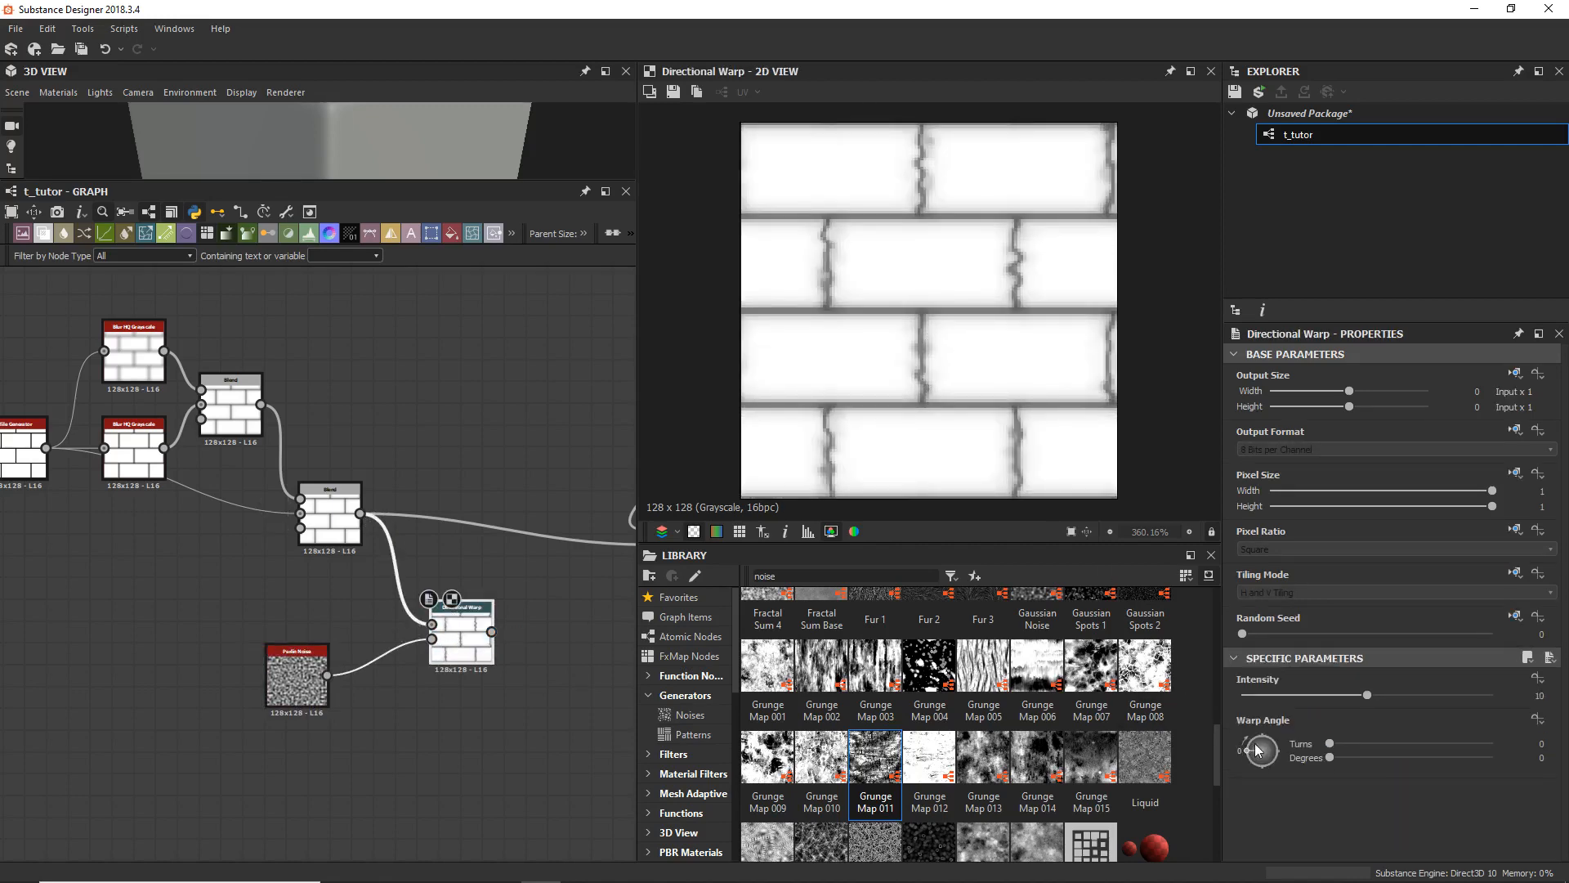
Step: Set the Directional Warp's angle to 53 degrees and intensity to 4.89, and the Perlin Noise scale to 51
left_click_drag(1252, 747, 1260, 749)
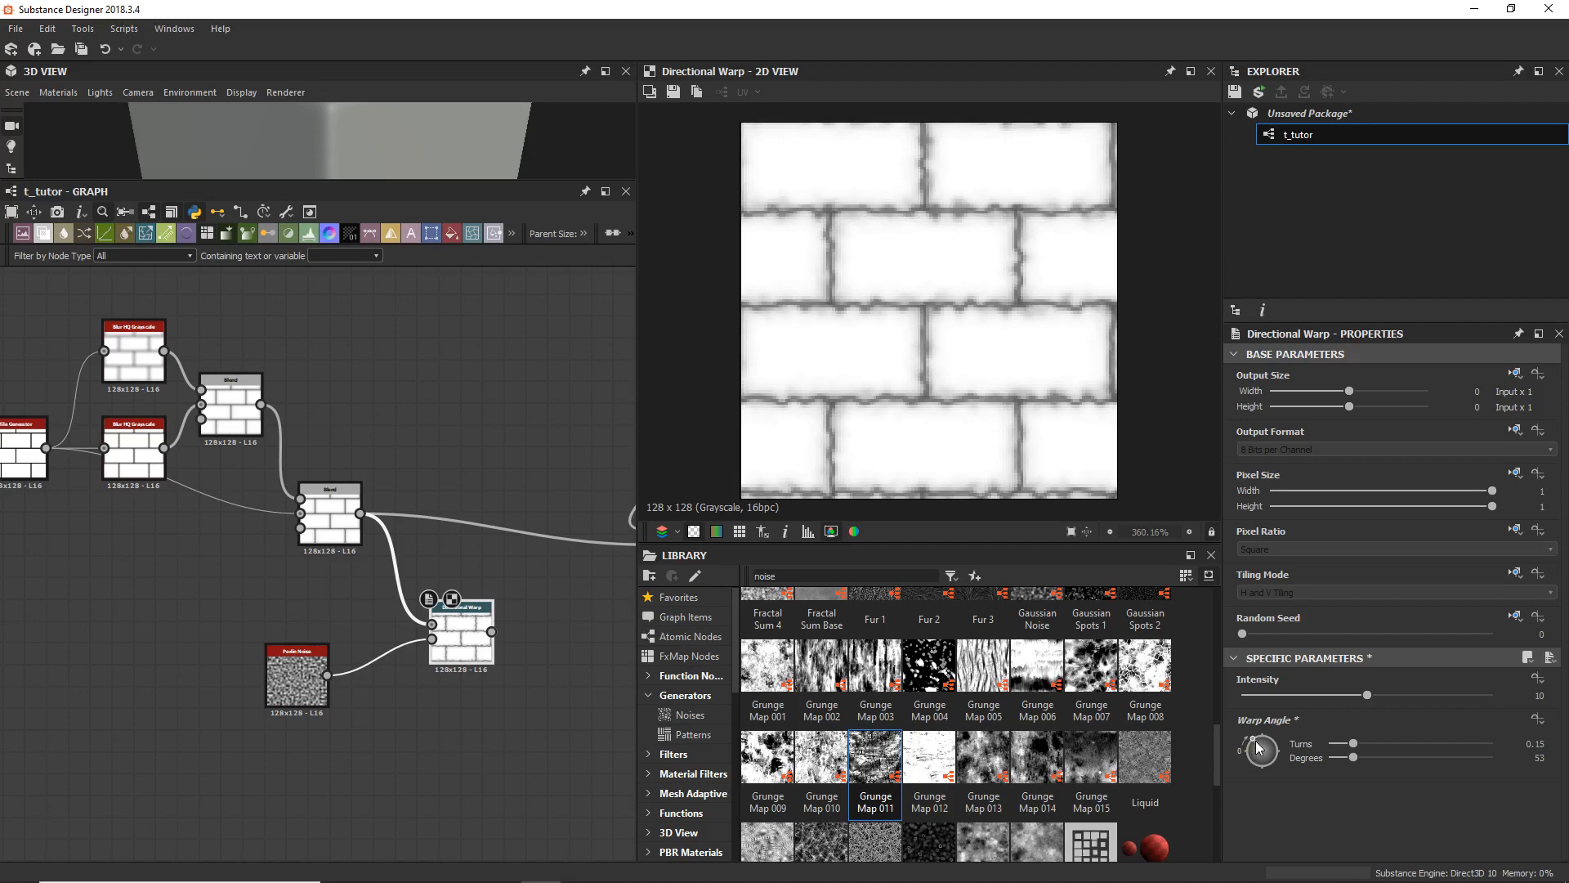
left_click_drag(1368, 696, 1549, 693)
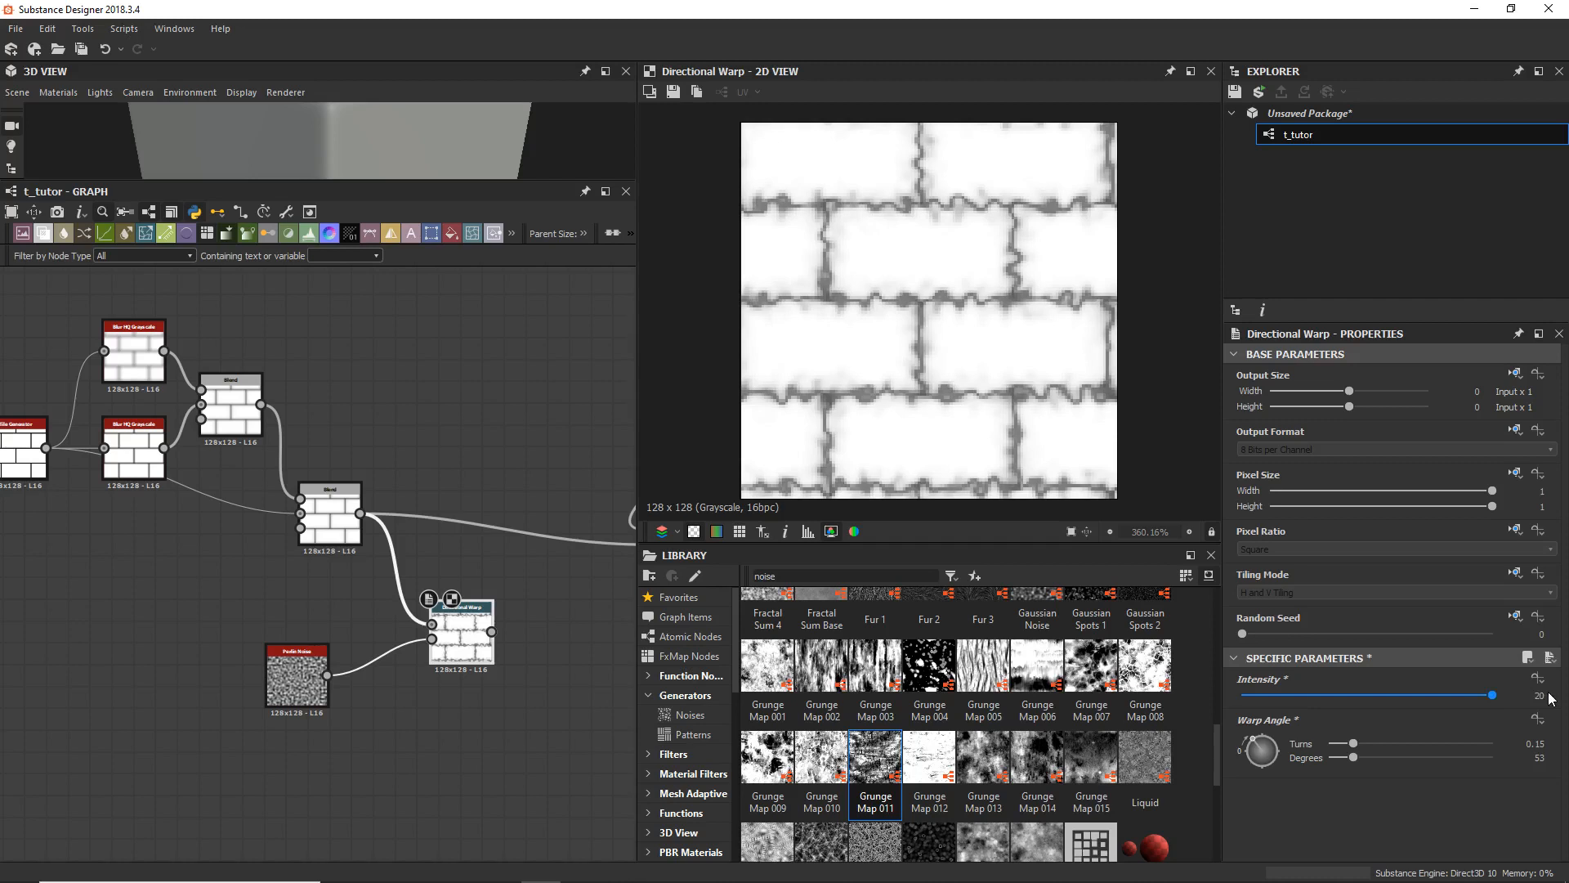
left_click_drag(1492, 709, 1442, 713)
left_click(314, 694)
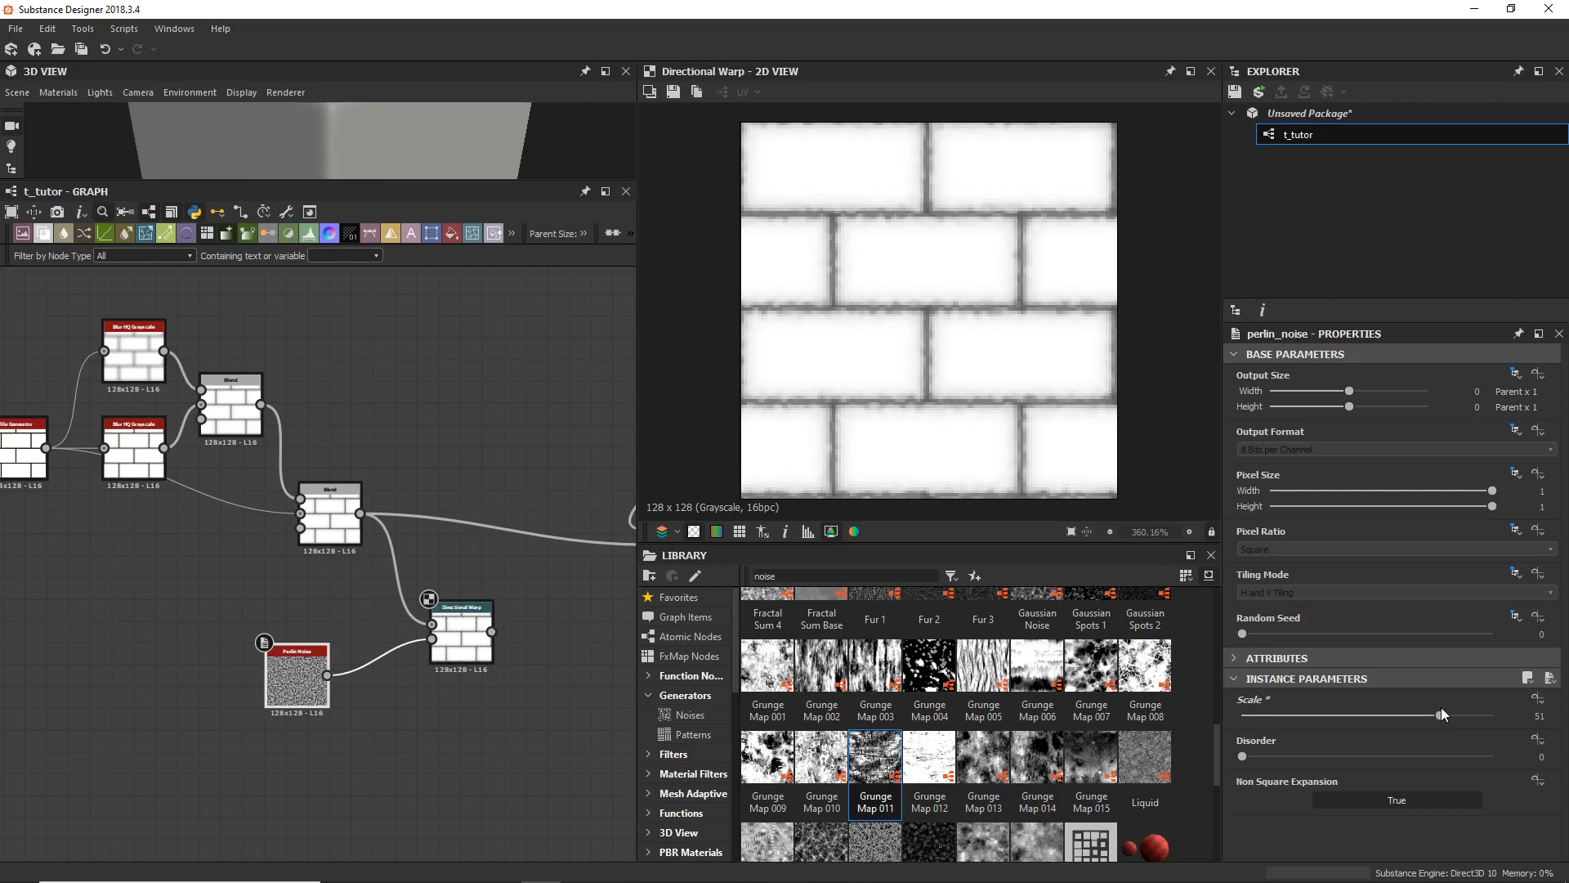
Step: Connect the Directional Warp's output to the Blend before the Normal node and compare the results at both Auto Levels nodes
middle_click_drag(511, 711, 420, 746)
left_click_drag(400, 667, 568, 582)
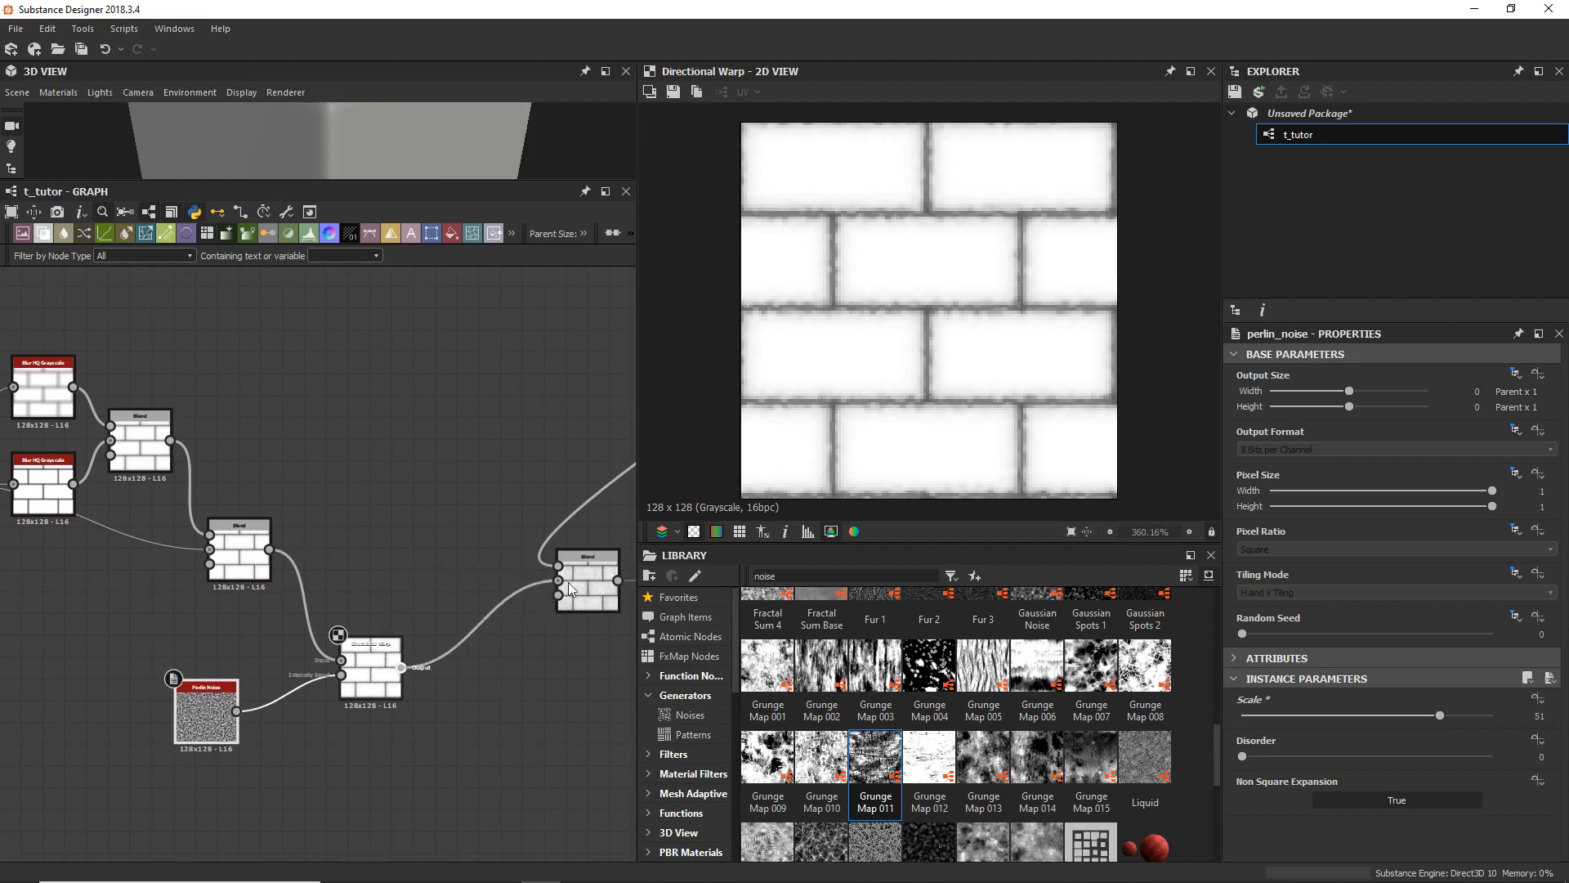
middle_click_drag(586, 741, 74, 788)
middle_click_drag(525, 692, 235, 733)
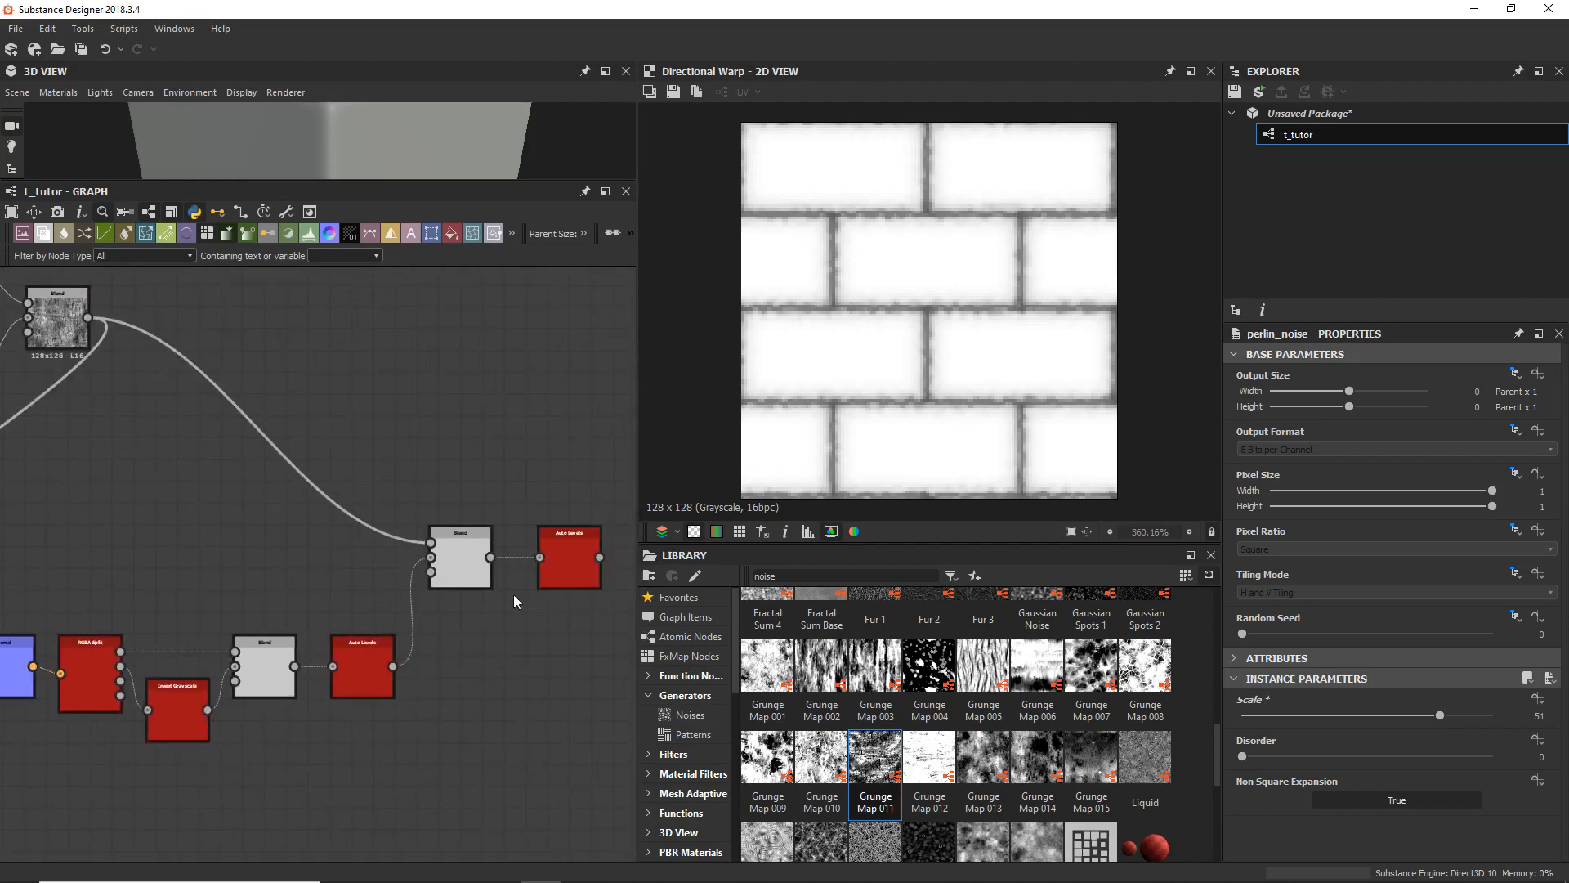
double_click(566, 577)
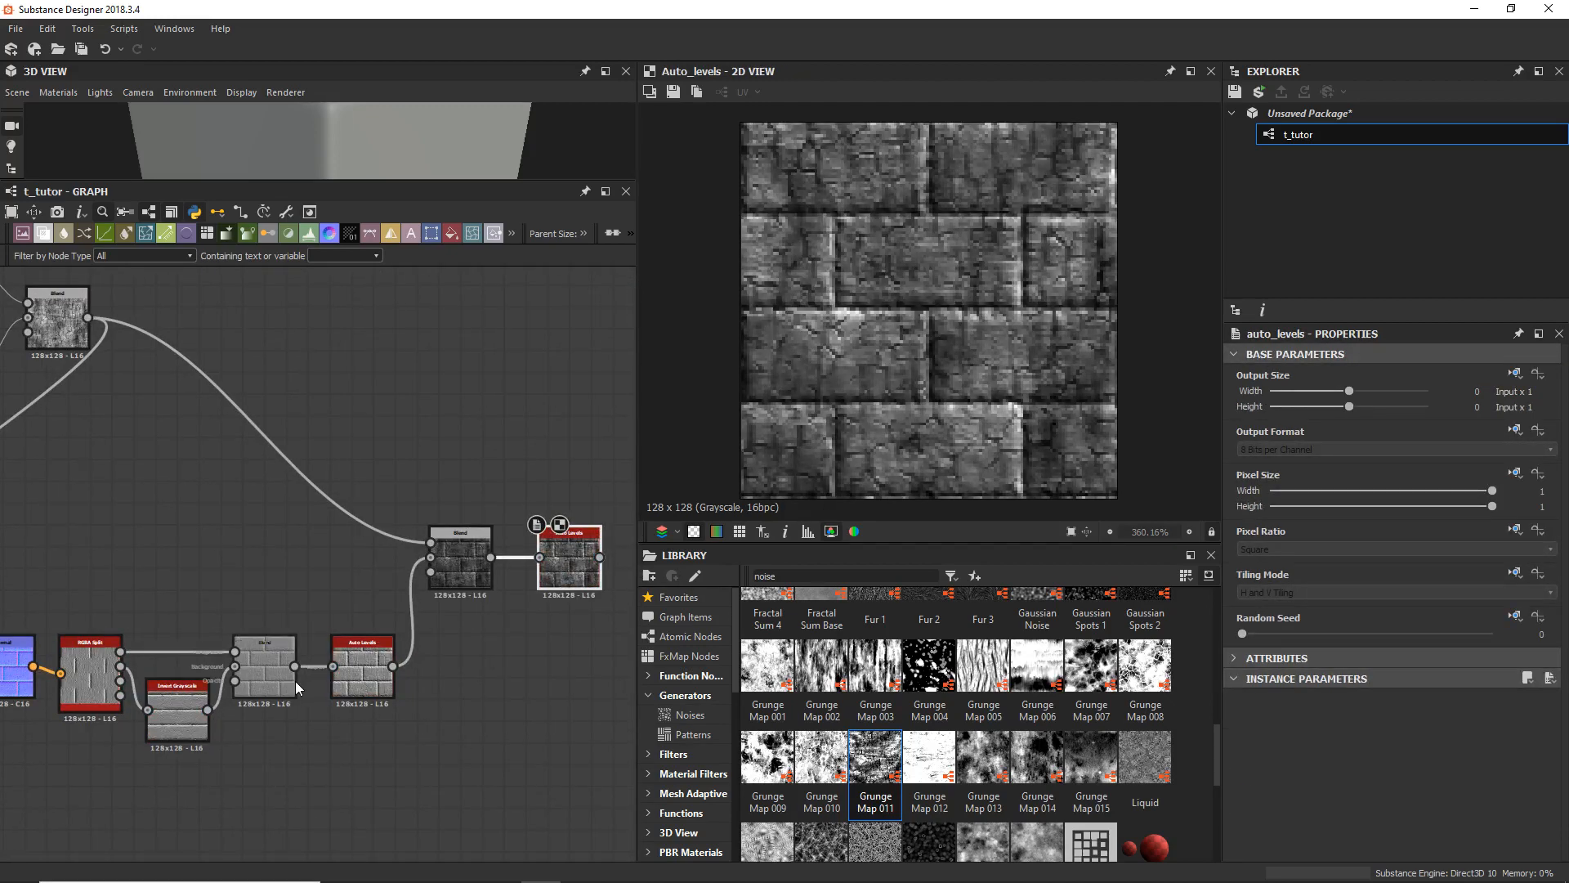
double_click(362, 670)
double_click(564, 572)
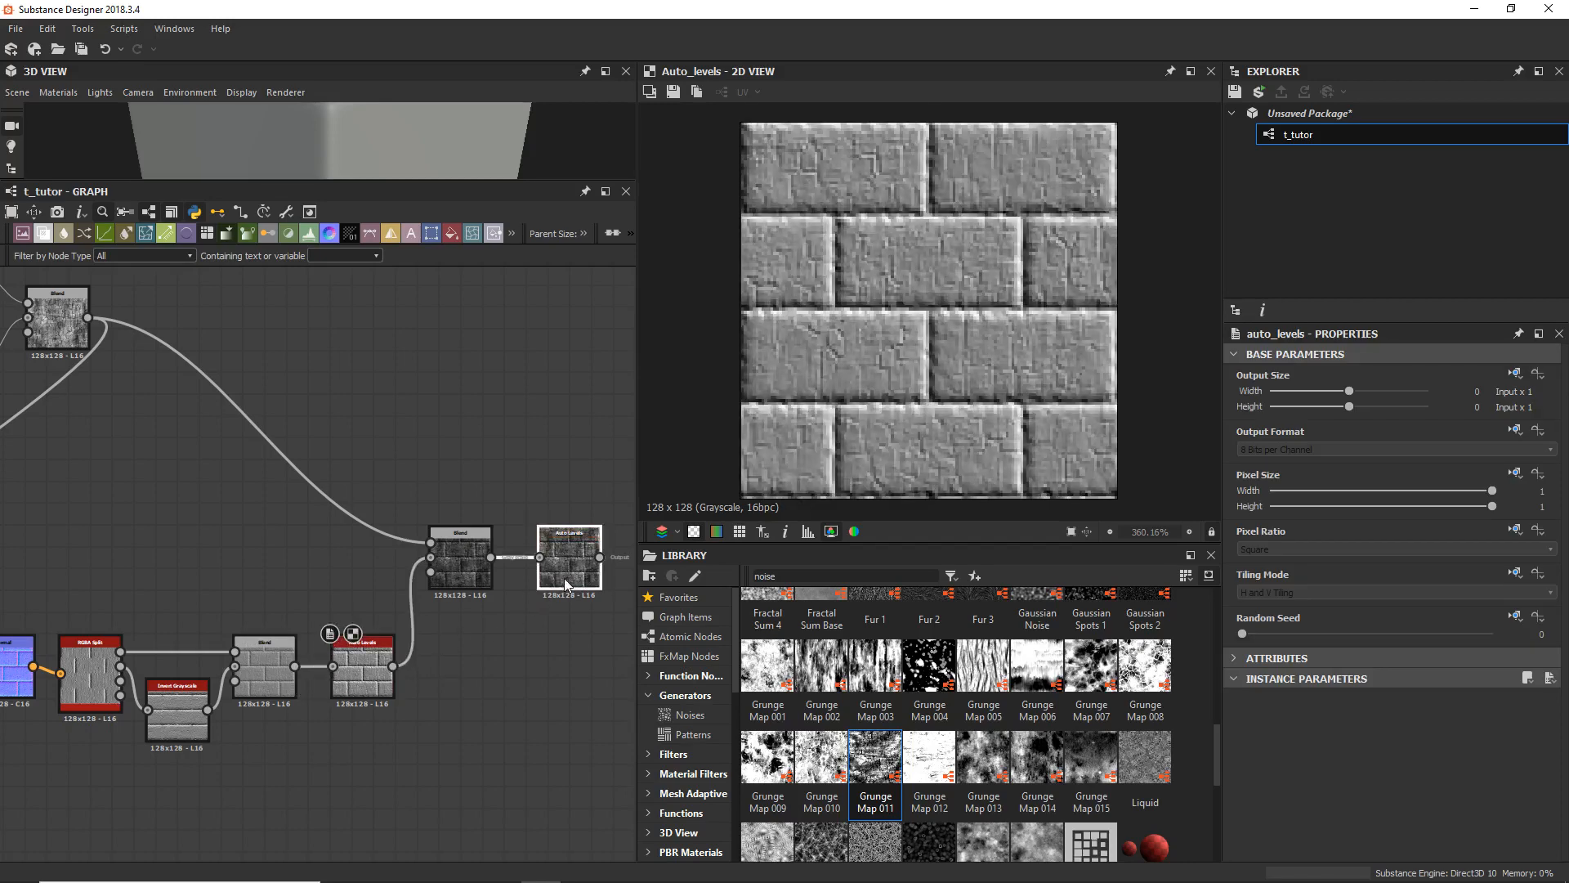
Step: Duplicate the Perlin Noise and Directional Warp pair and feed the copied warp's output into the original Directional Warp
middle_click_drag(383, 755, 584, 748)
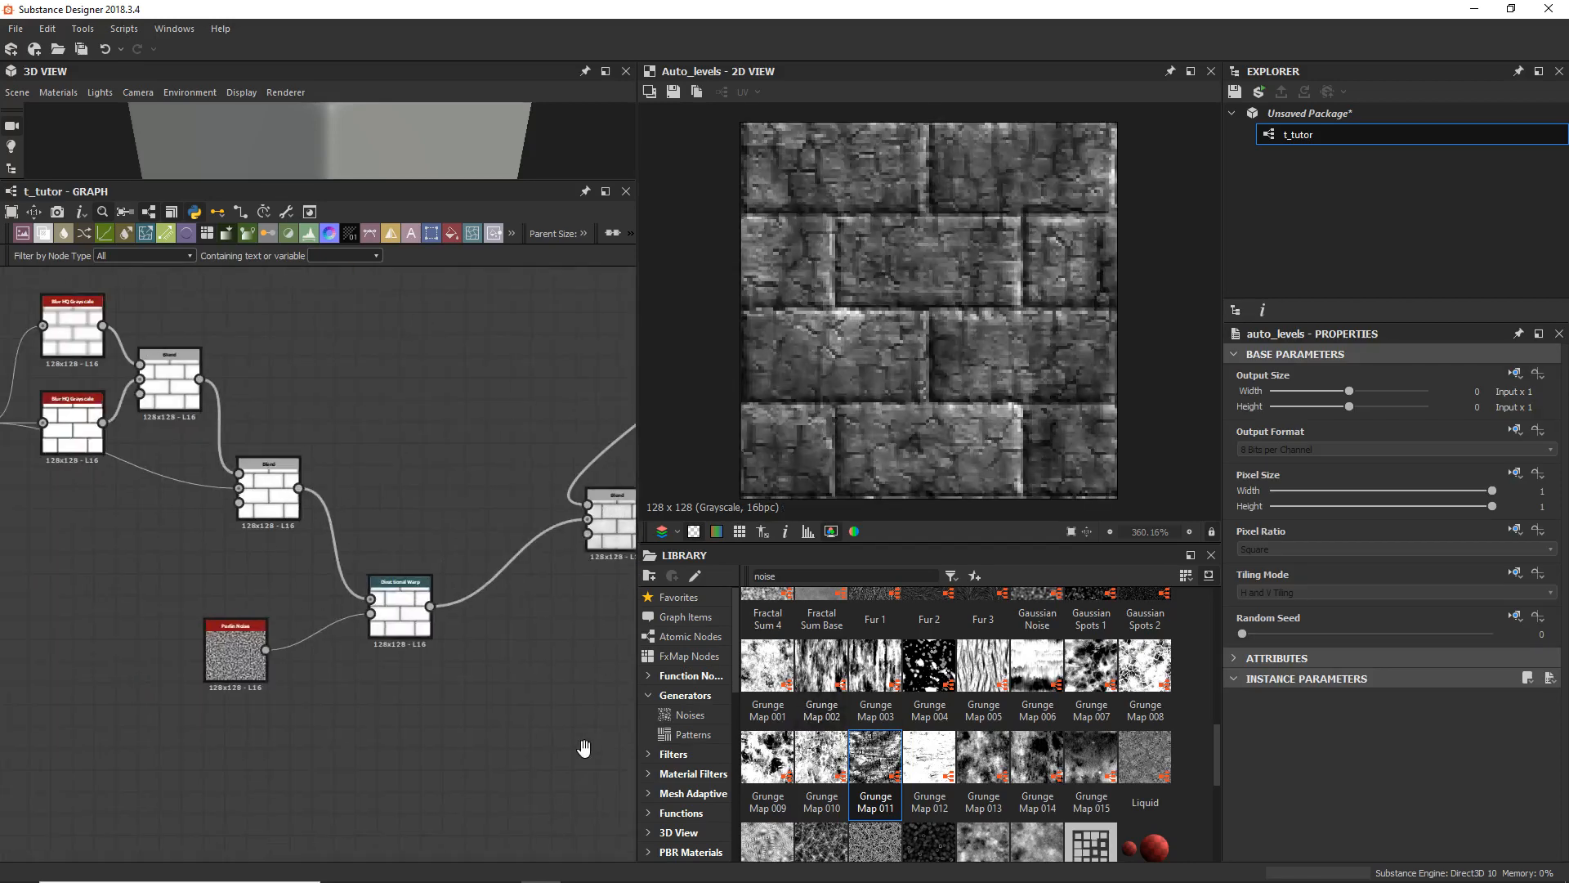
double_click(418, 629)
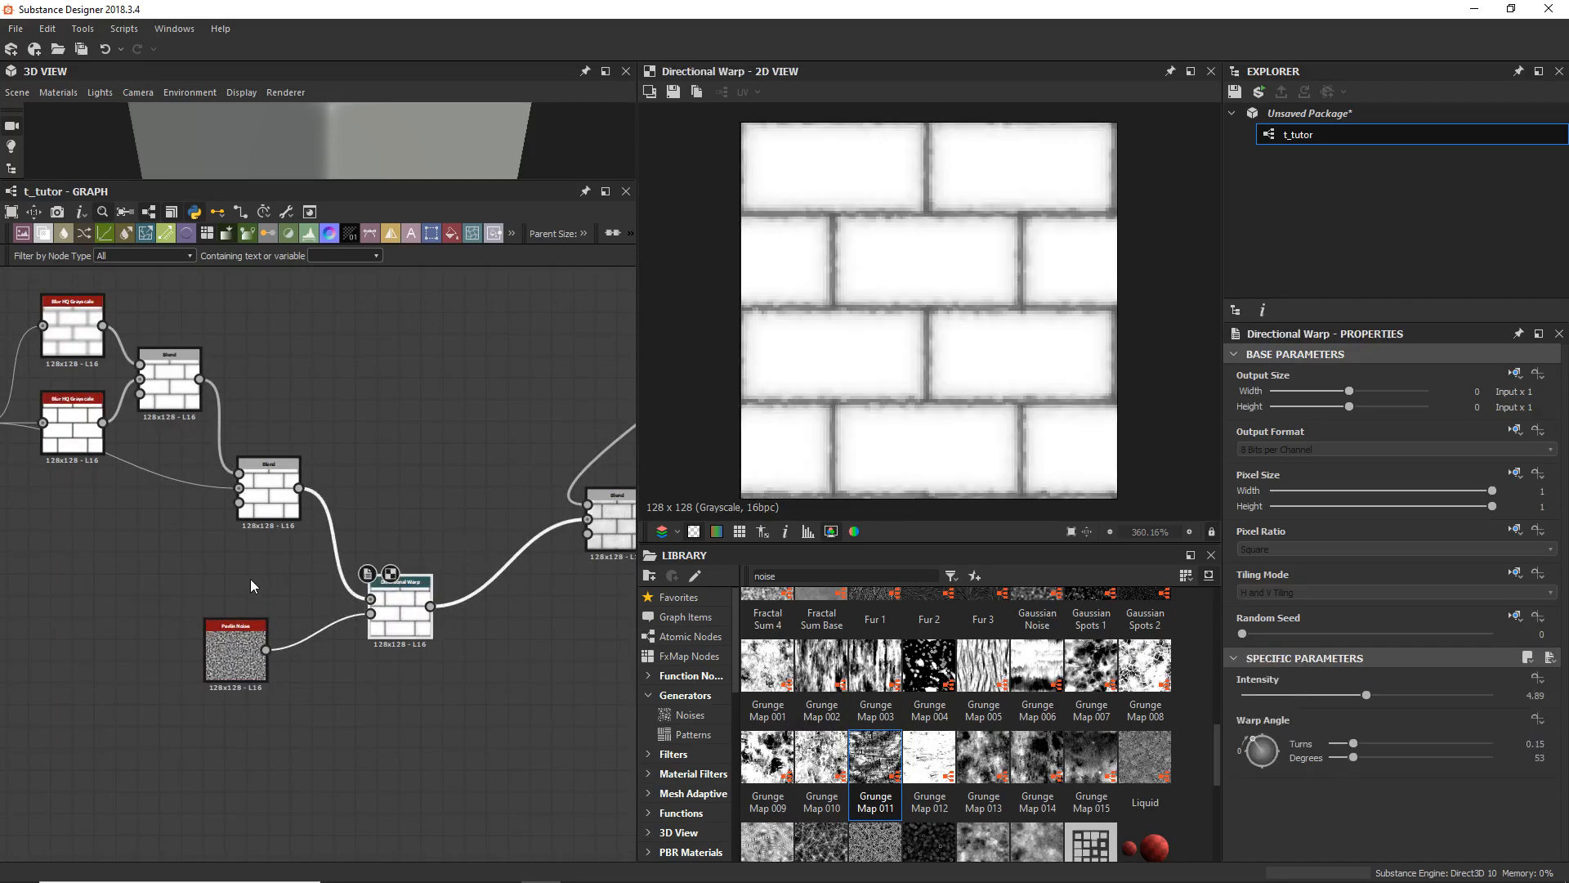
left_click_drag(179, 573, 379, 700)
left_click_drag(387, 630, 496, 762)
key("ctrl+d")
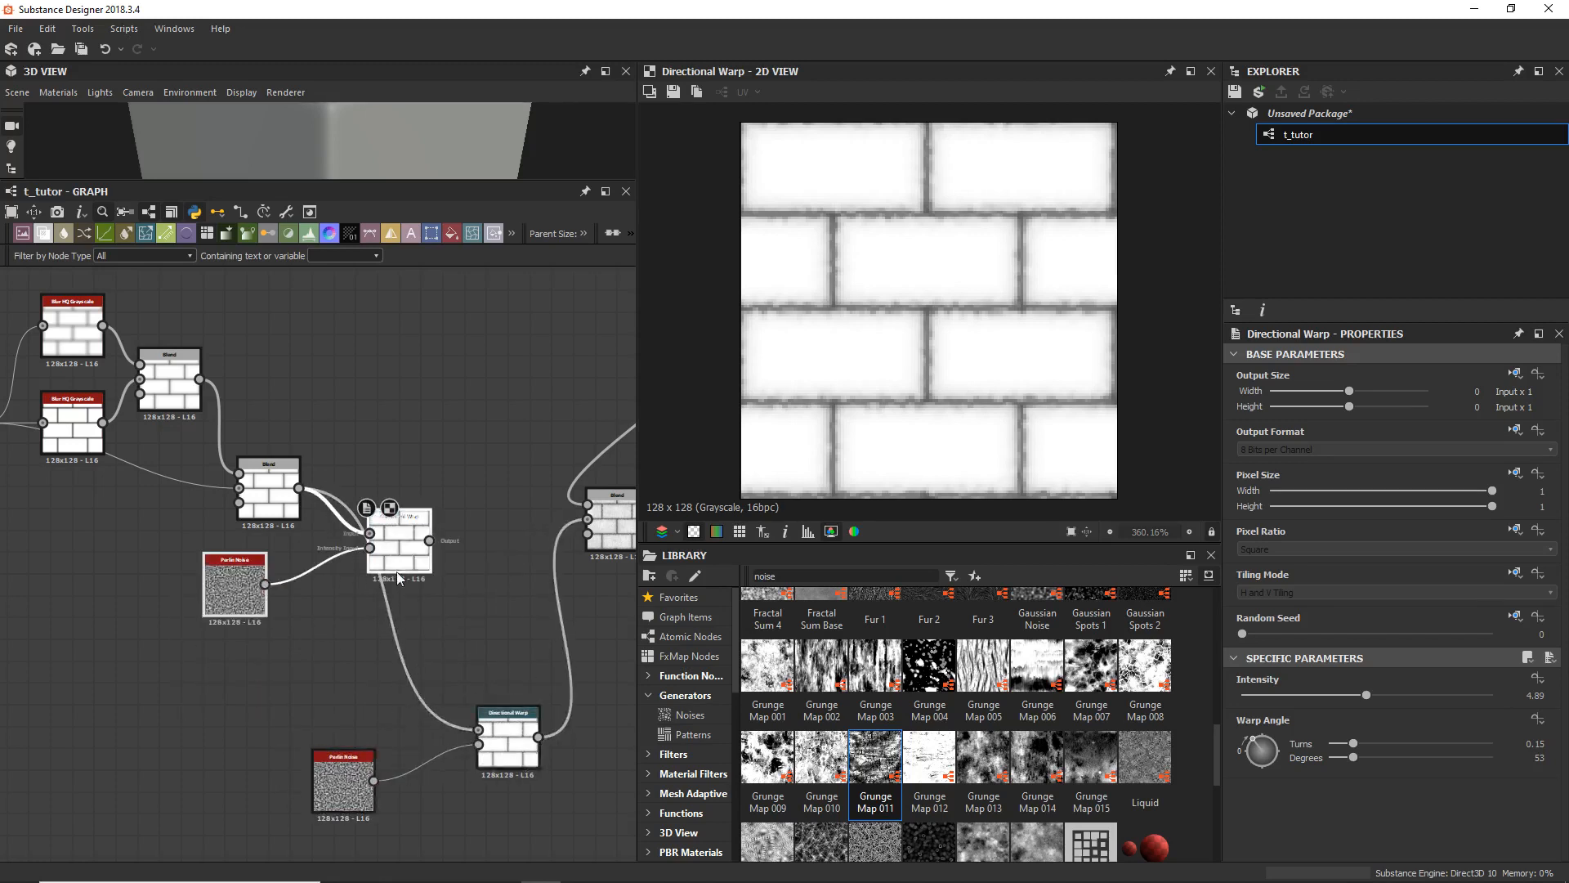
left_click_drag(398, 578, 452, 666)
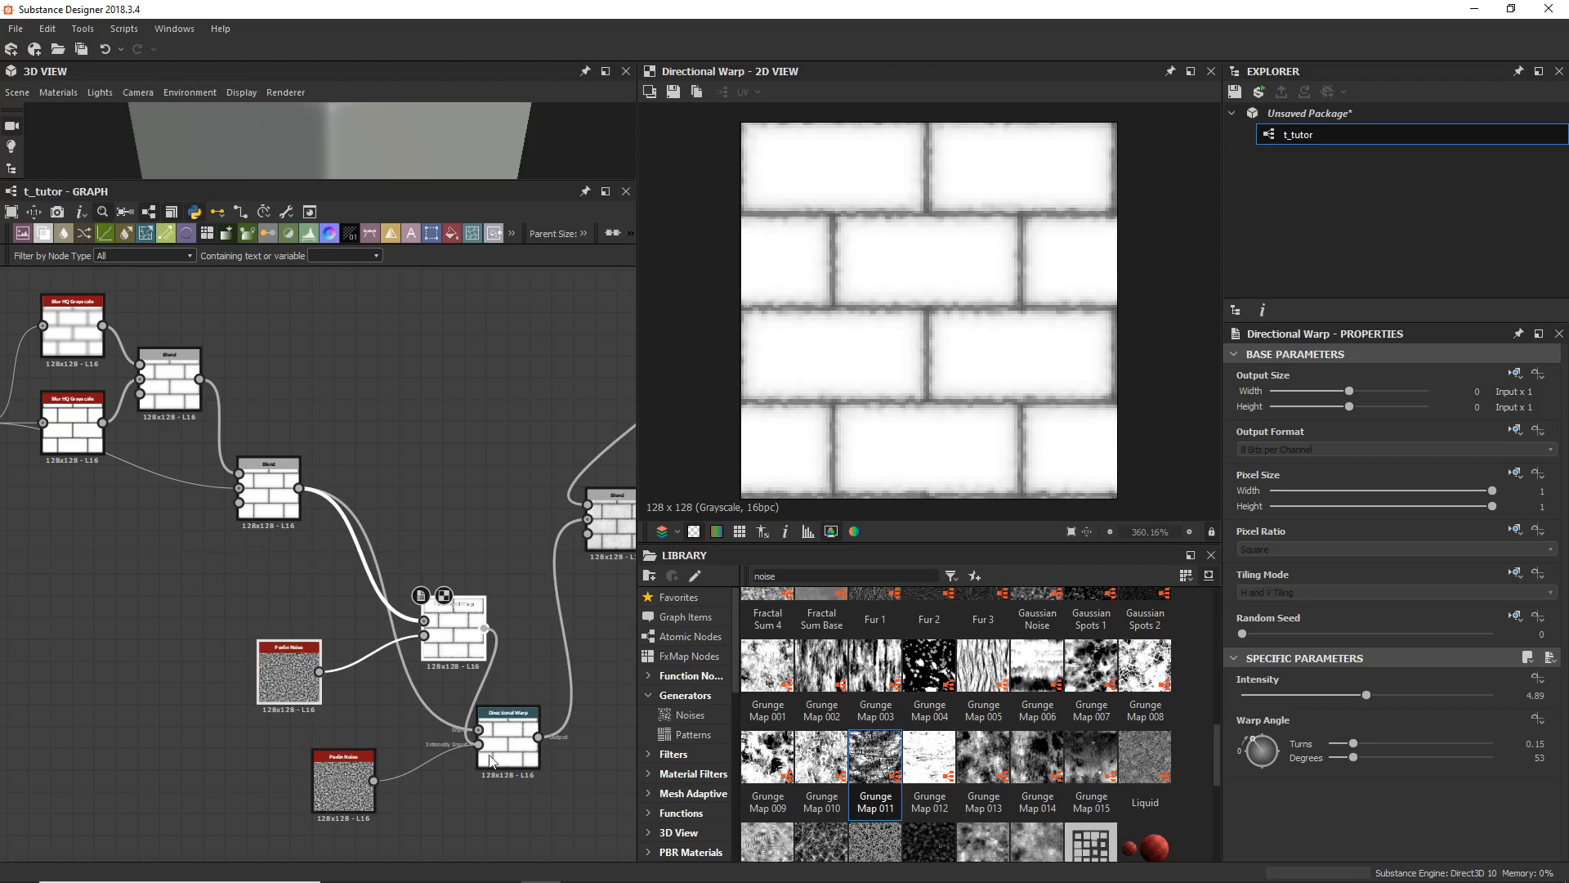
left_click_drag(490, 756, 478, 729)
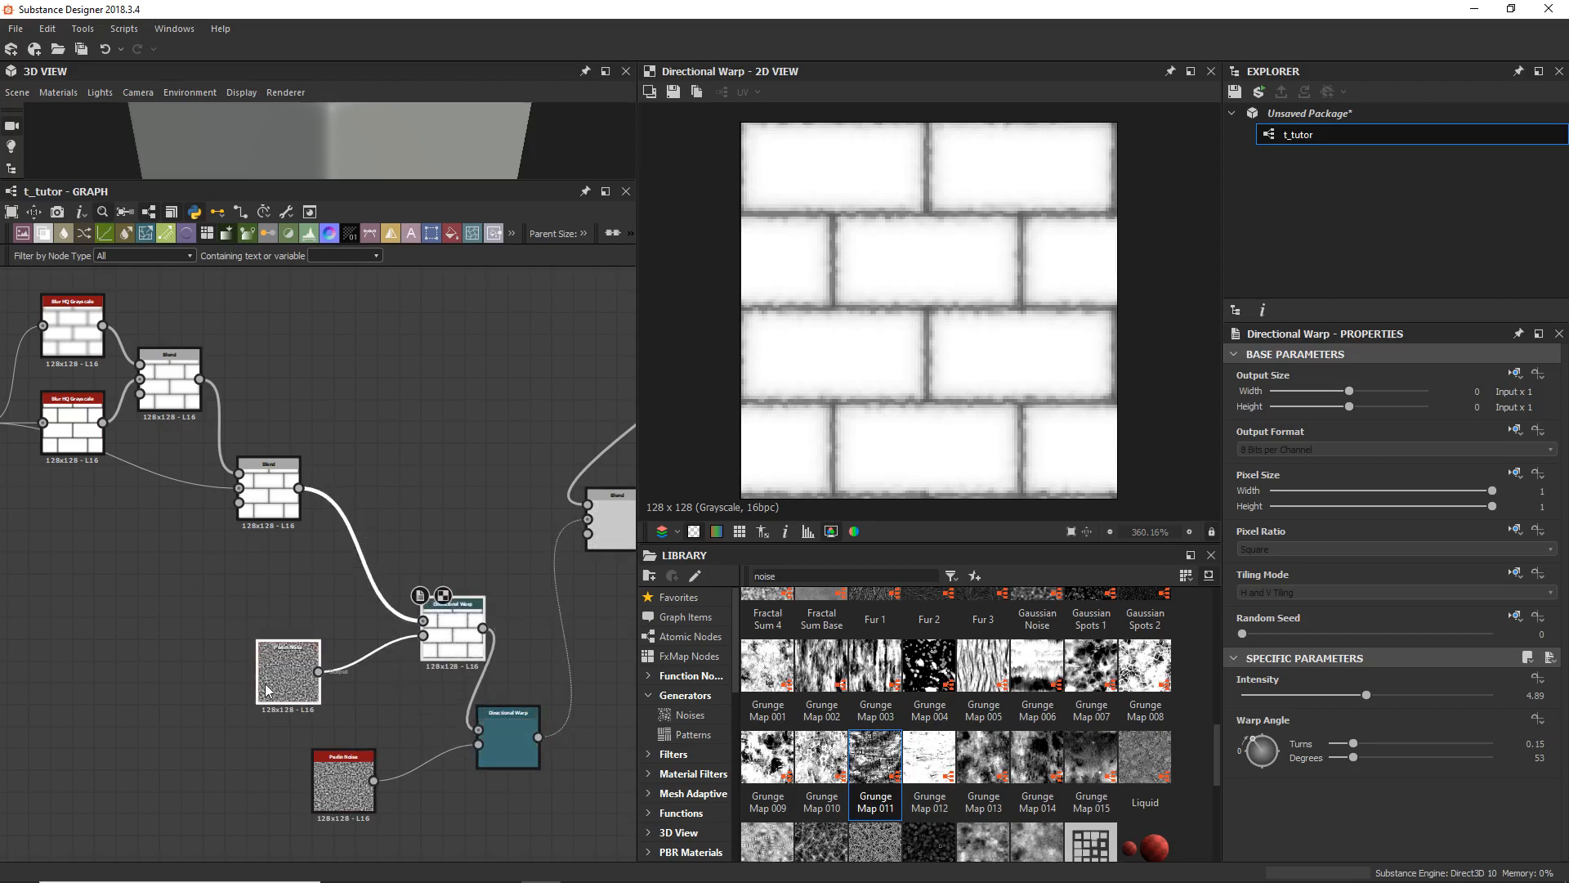
Step: Set the duplicated Perlin Noise's scale to 7 and the duplicated Directional Warp's intensity to 6.21
left_click_drag(1366, 695, 1267, 695)
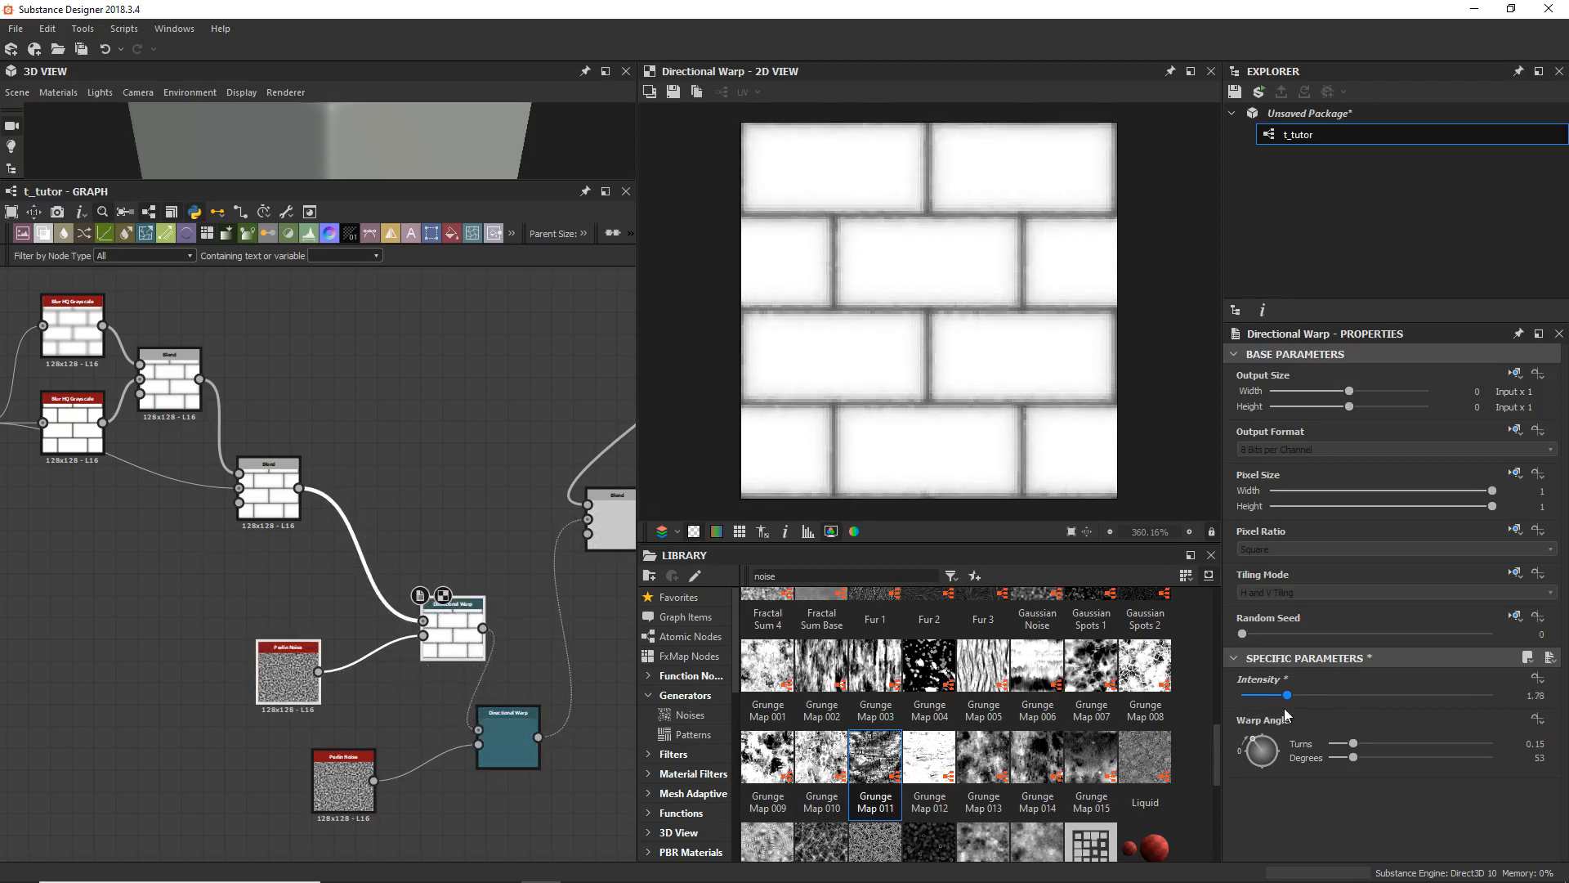
key("ctrl+z")
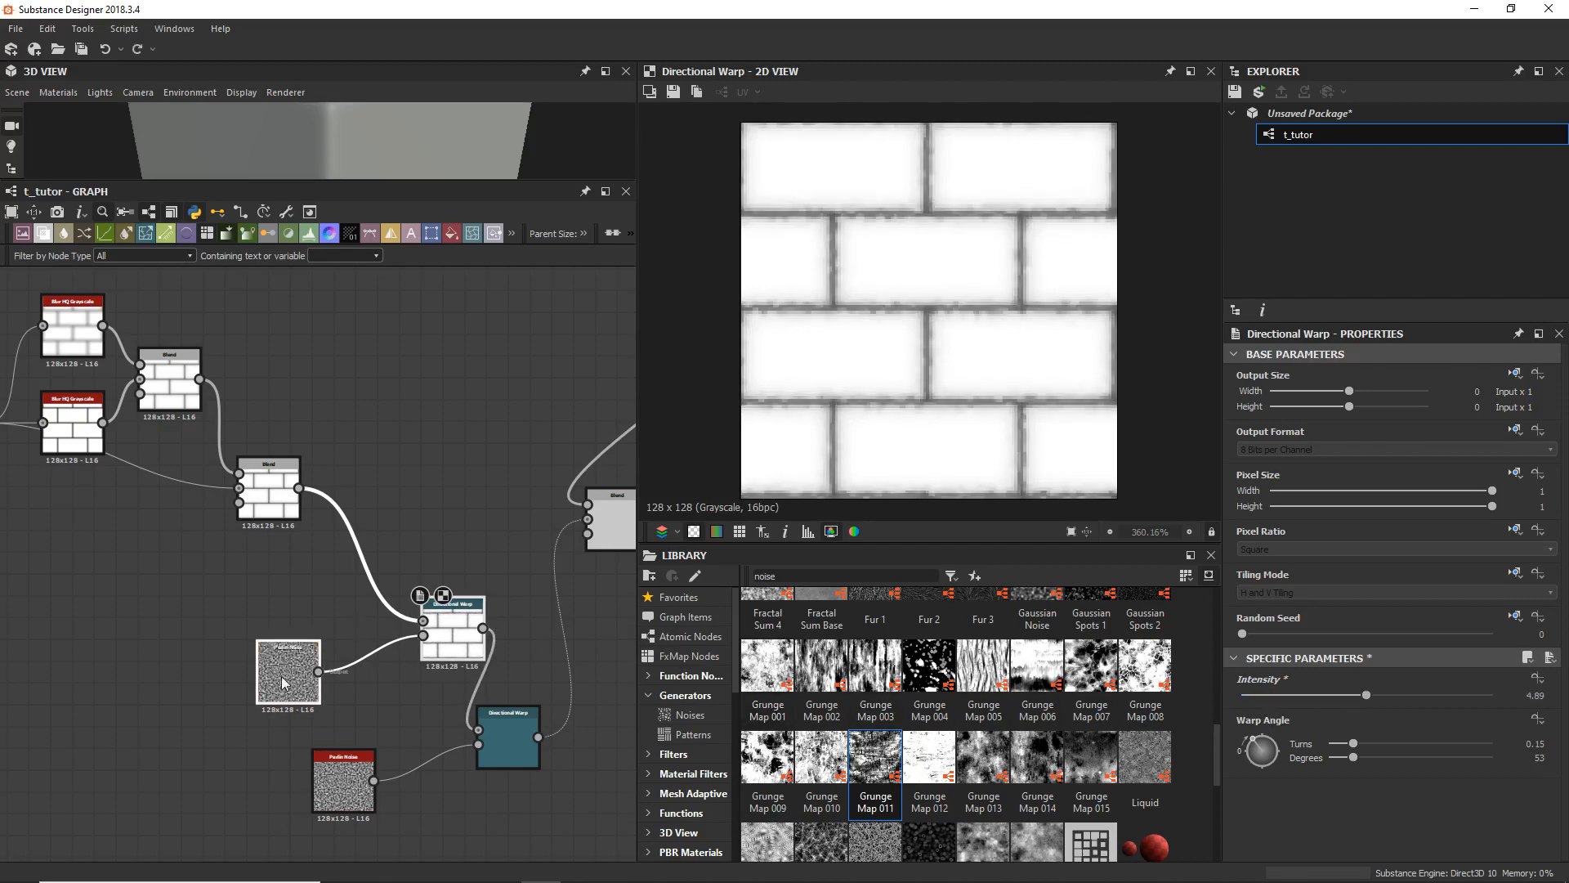
double_click(280, 694)
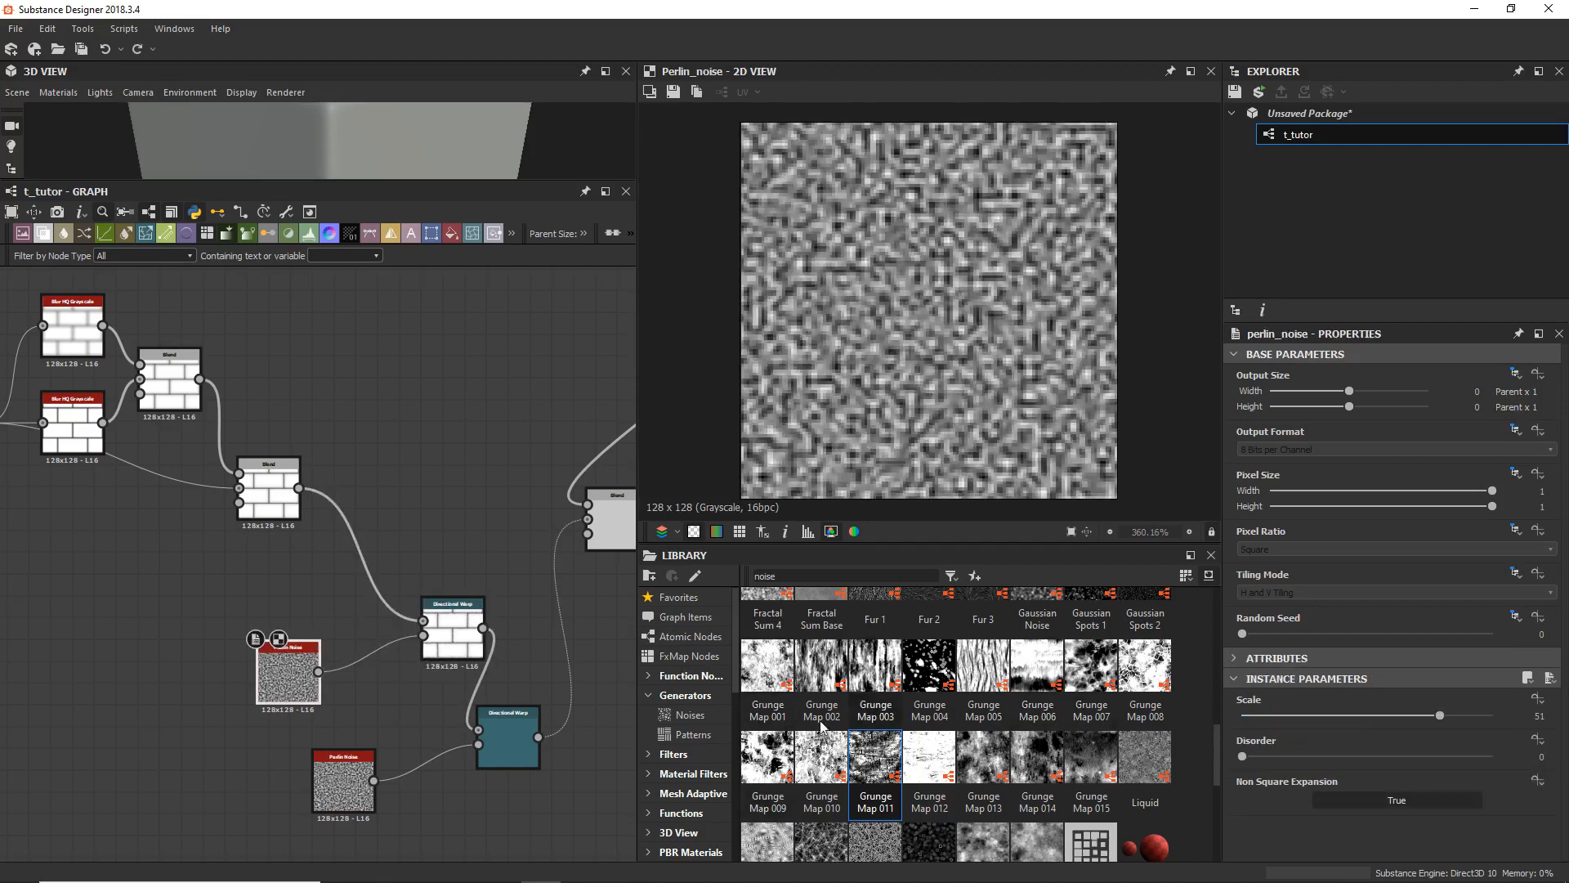
double_click(457, 649)
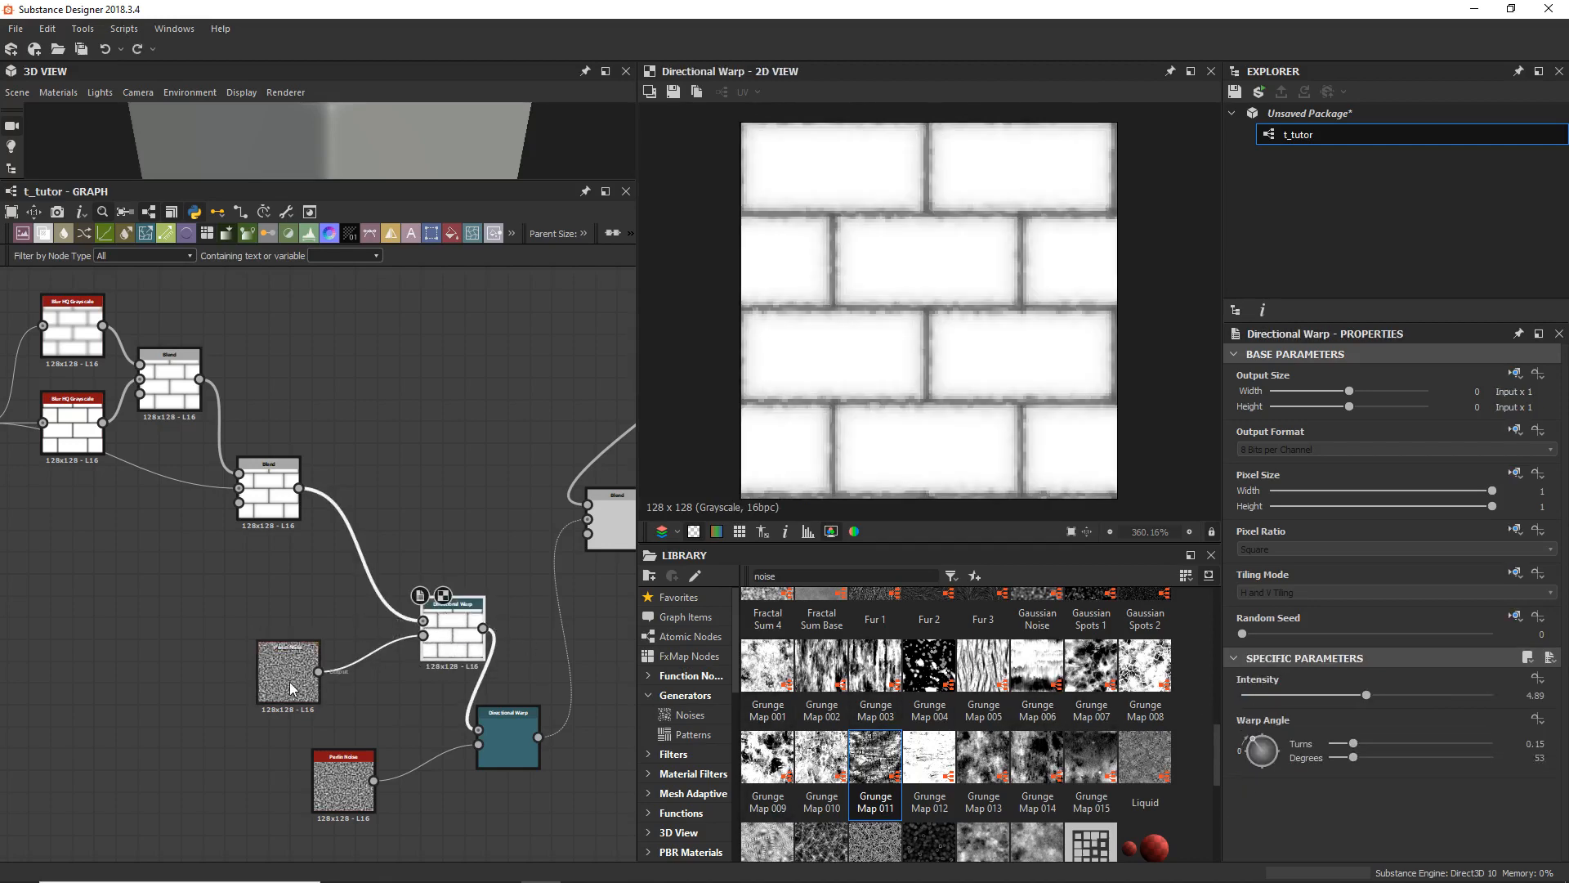
left_click(290, 686)
left_click_drag(1293, 716, 1266, 754)
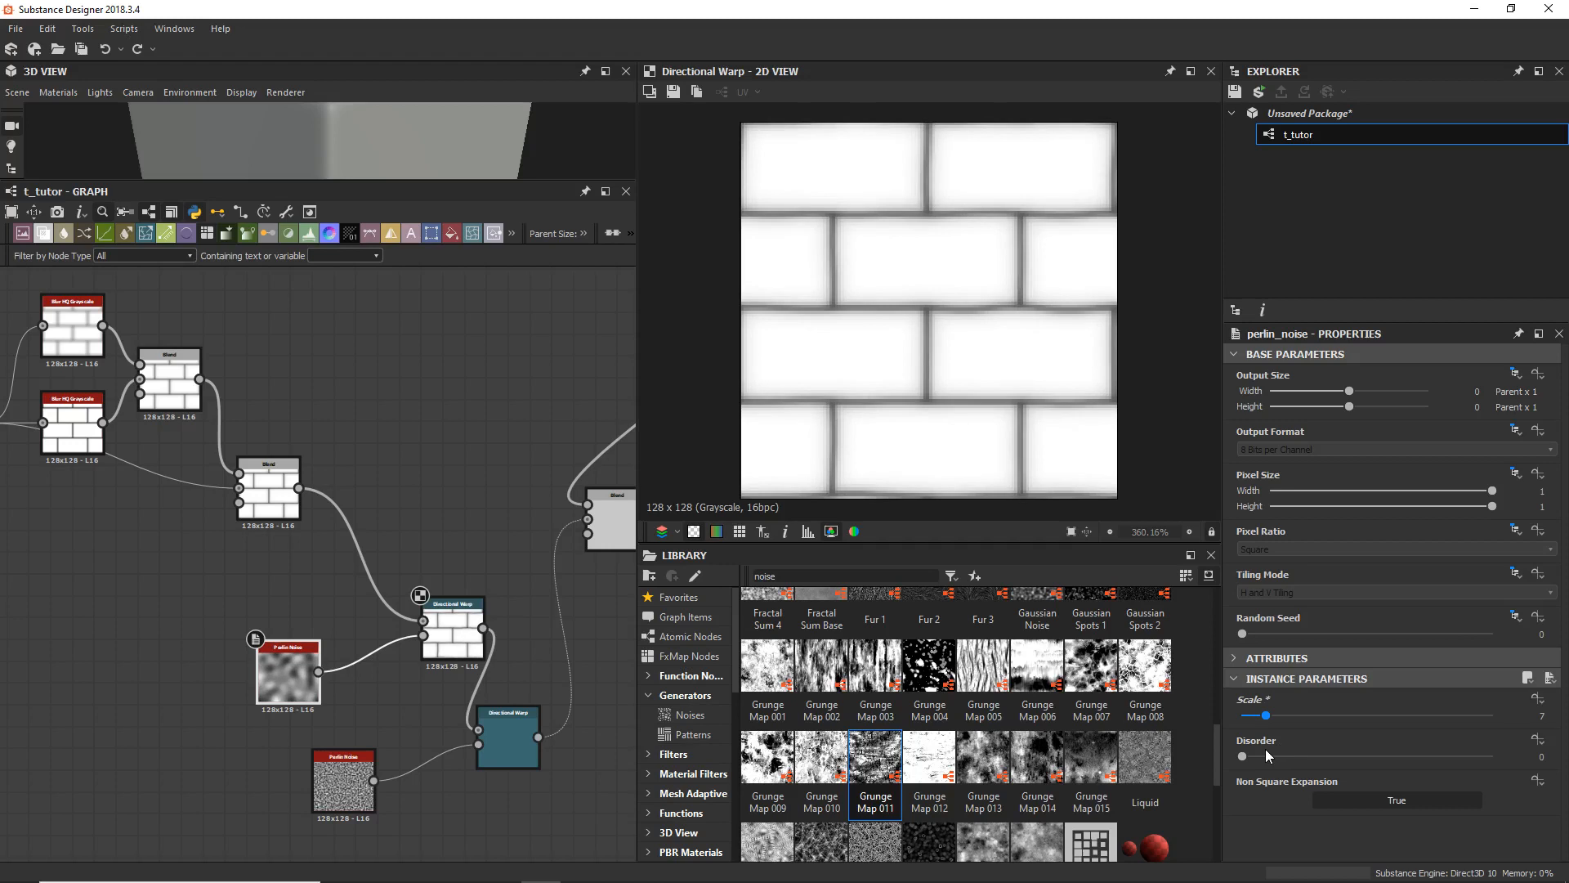
left_click(482, 646)
mouse_move(1382, 702)
left_mouse_down()
mouse_move(1471, 685)
mouse_move(1306, 738)
mouse_move(1401, 716)
left_mouse_up()
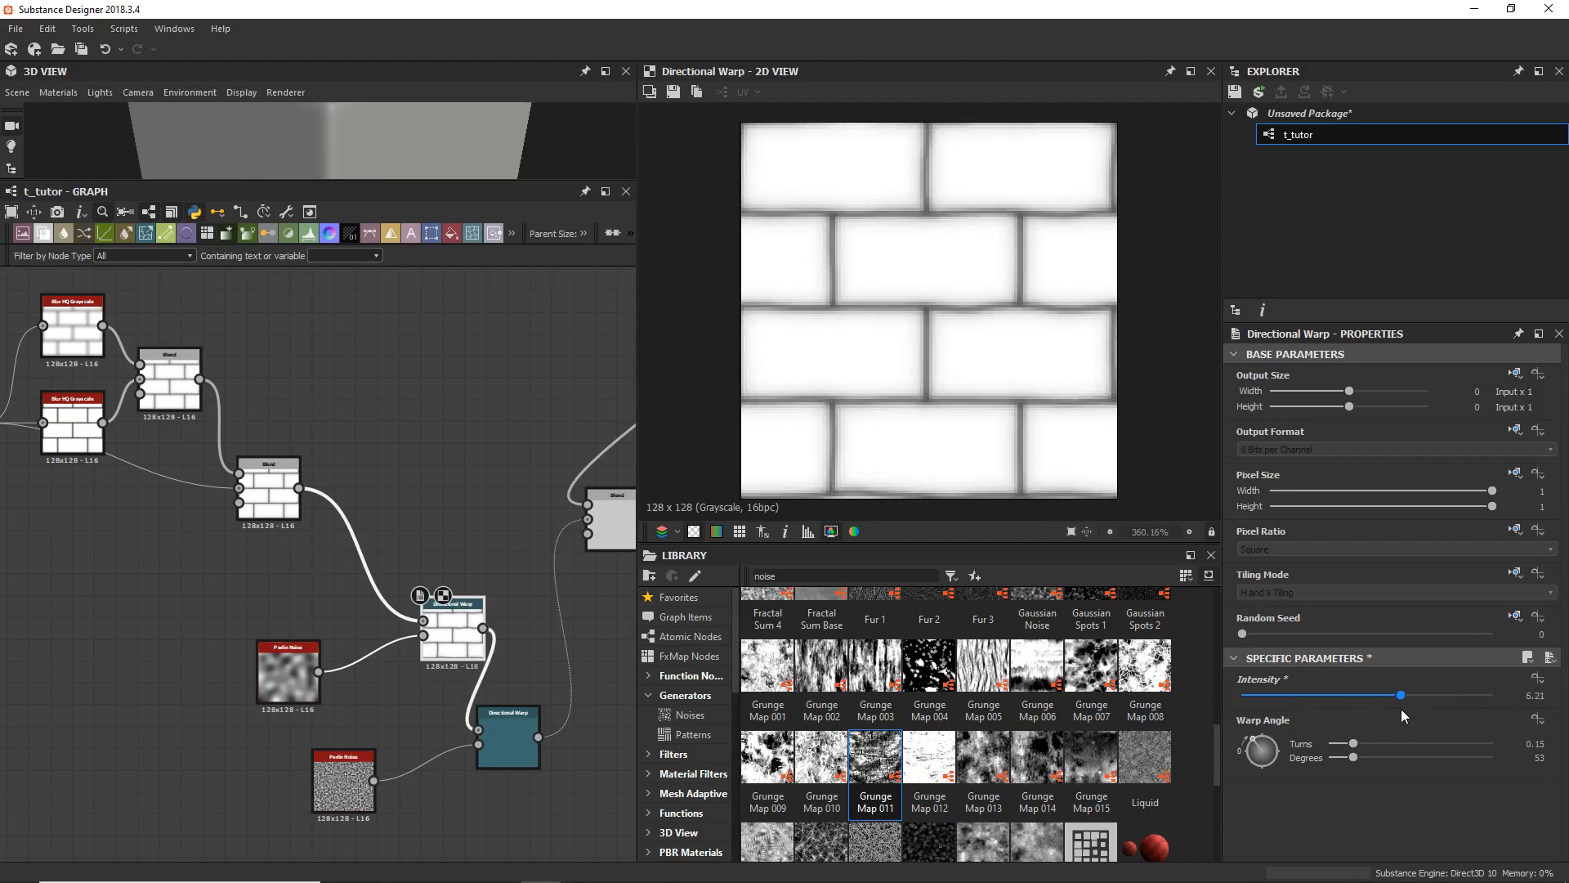
Step: Examine the warped bricks at the second Directional Warp and at both Auto Levels nodes
left_click(505, 728)
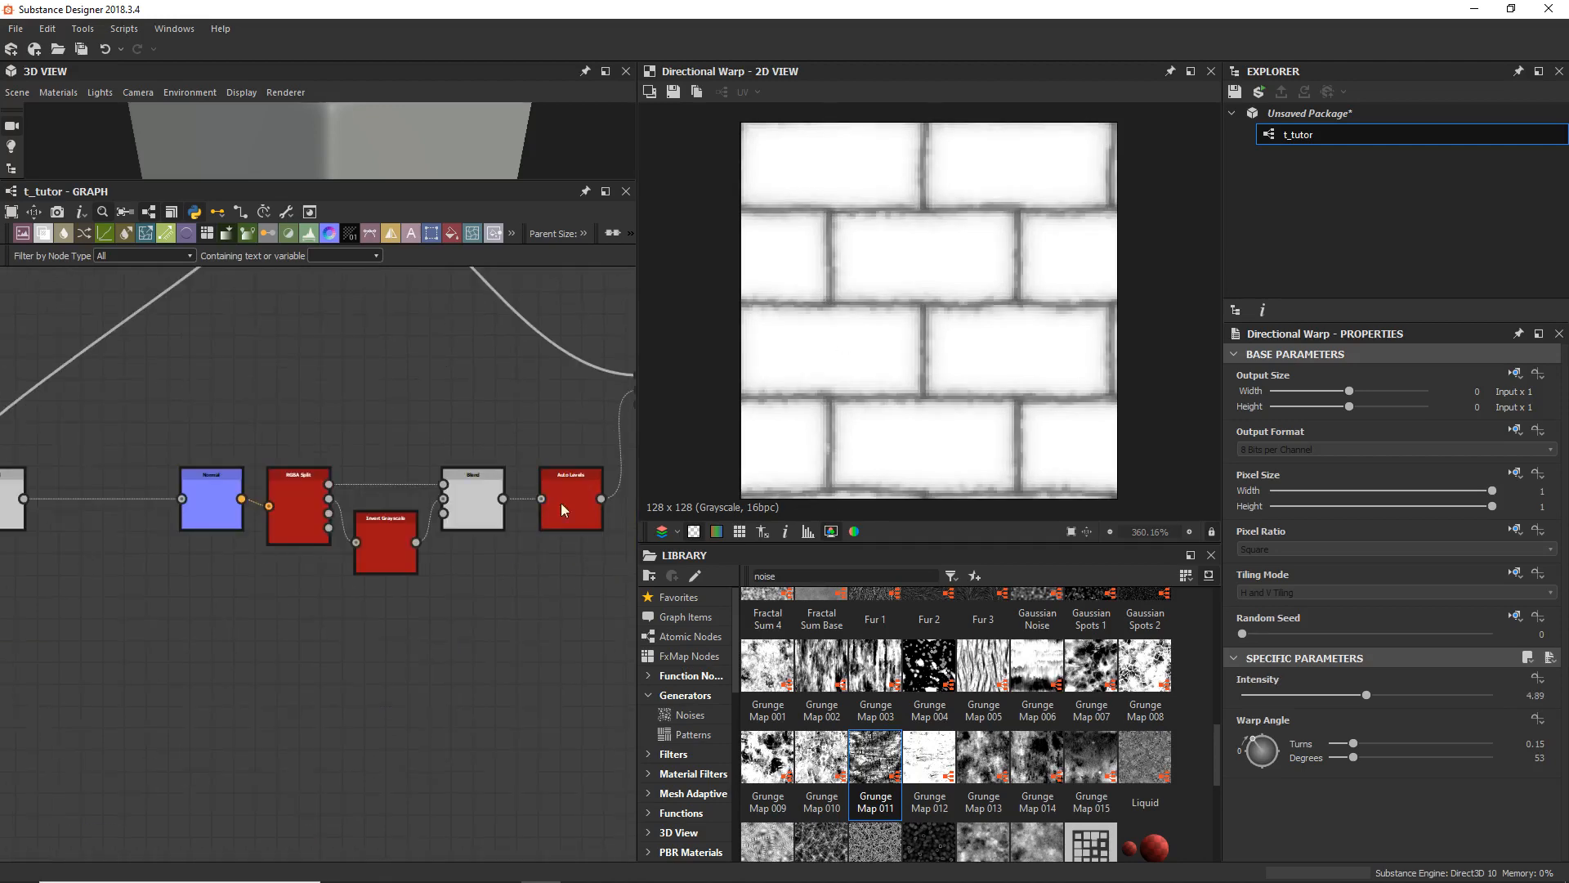
left_click(577, 522)
double_click(577, 522)
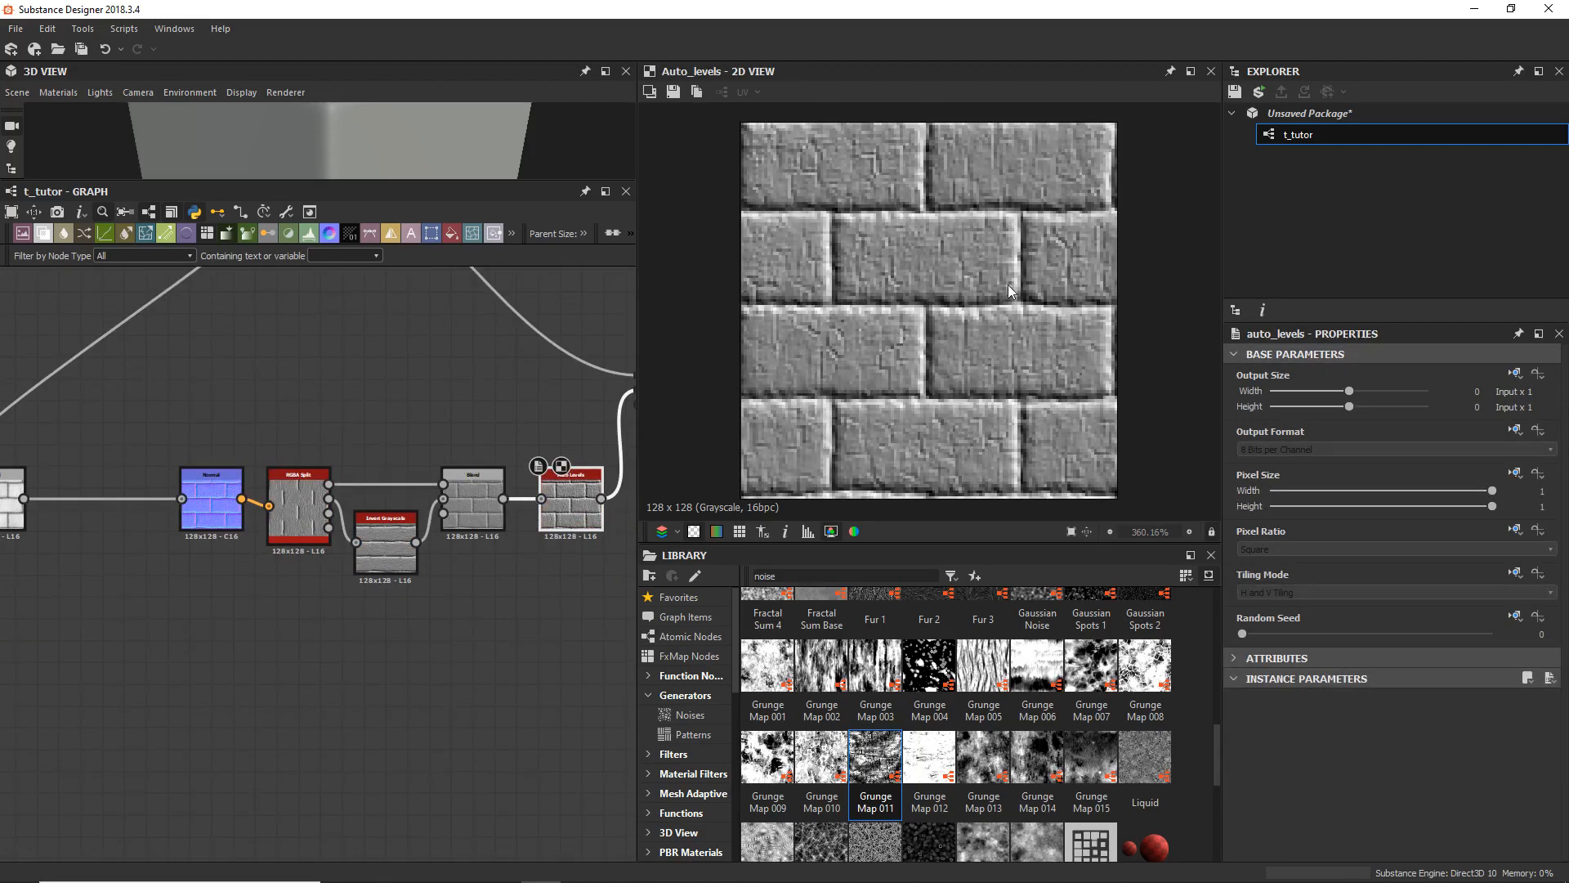
middle_click_drag(472, 429, 125, 568)
double_click(420, 539)
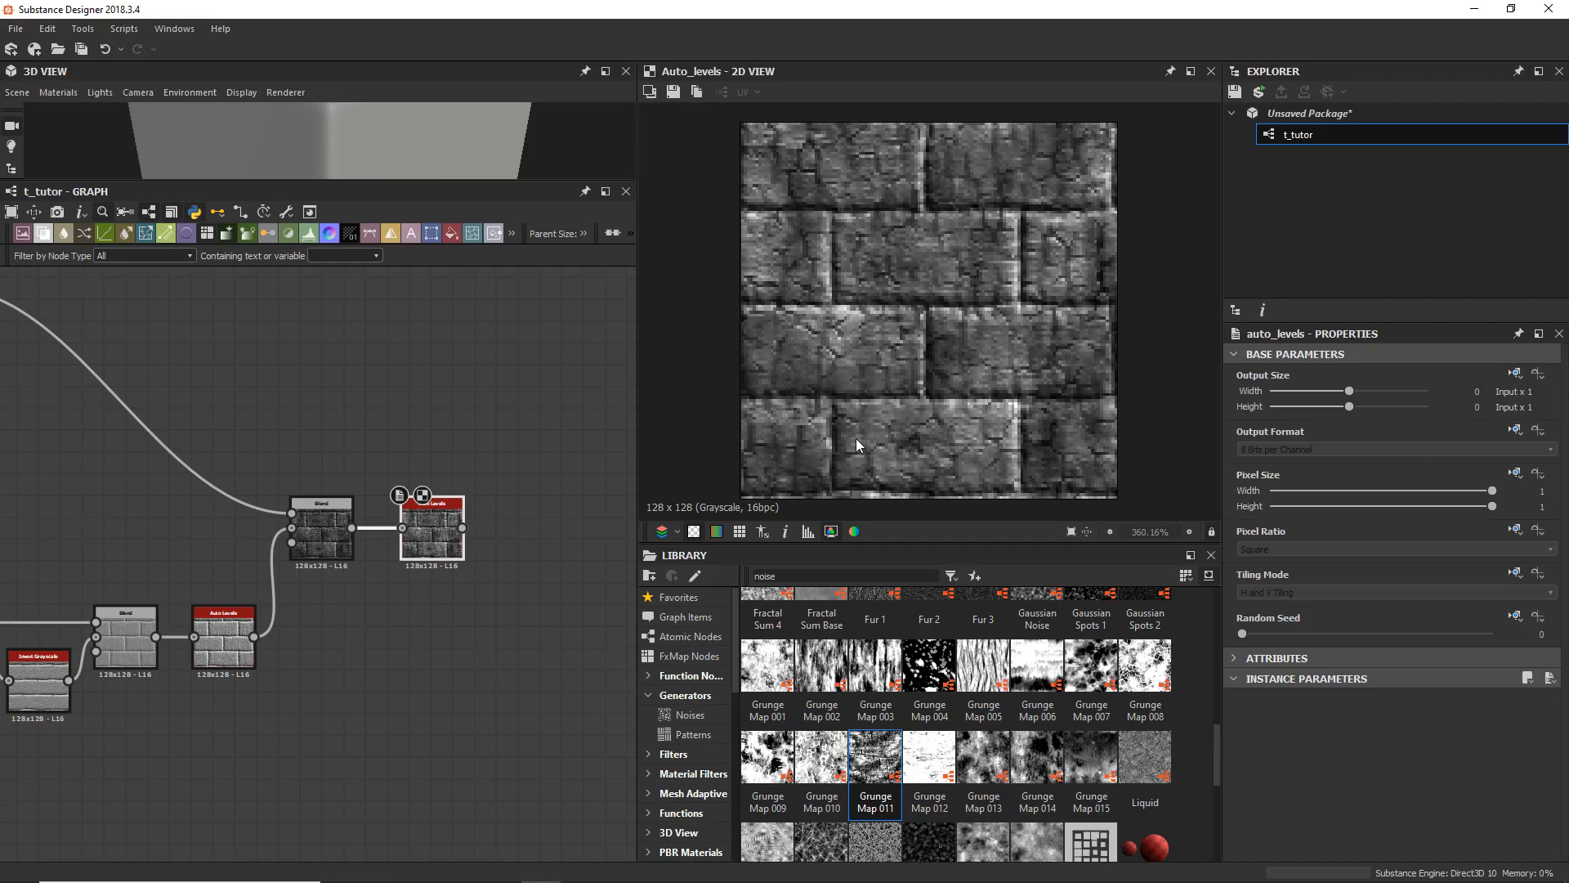
middle_click_drag(173, 424, 700, 385)
middle_click_drag(389, 444, 46, 557)
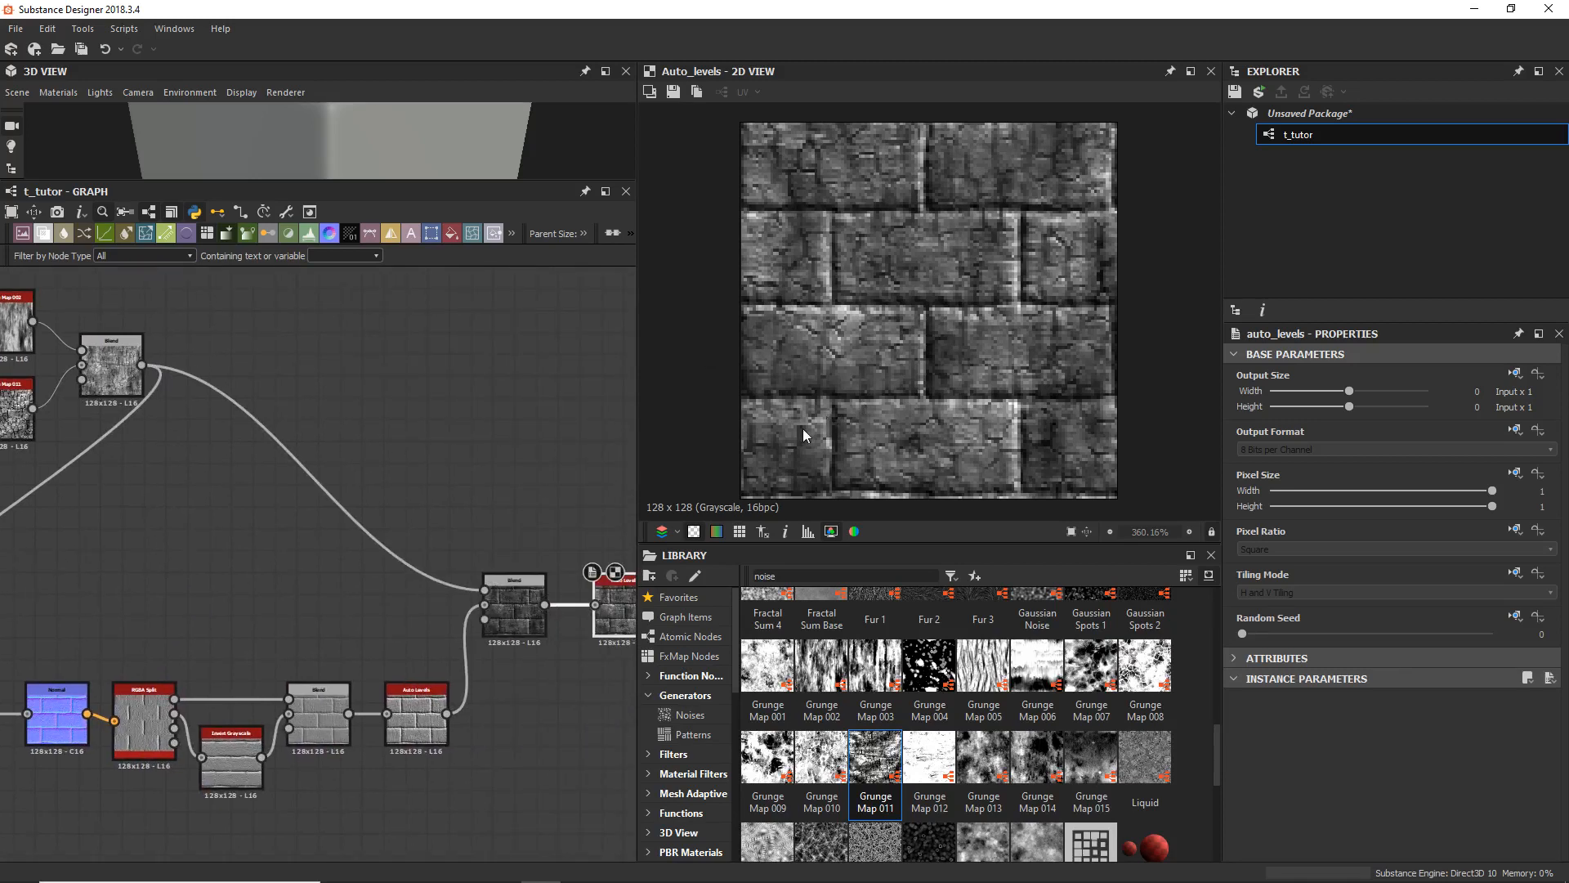
Step: Insert a Transformation 2D node between Grunge Map 011 and the grunge Blend and enlarge the crack pattern to twice its size
middle_click_drag(33, 428, 113, 477)
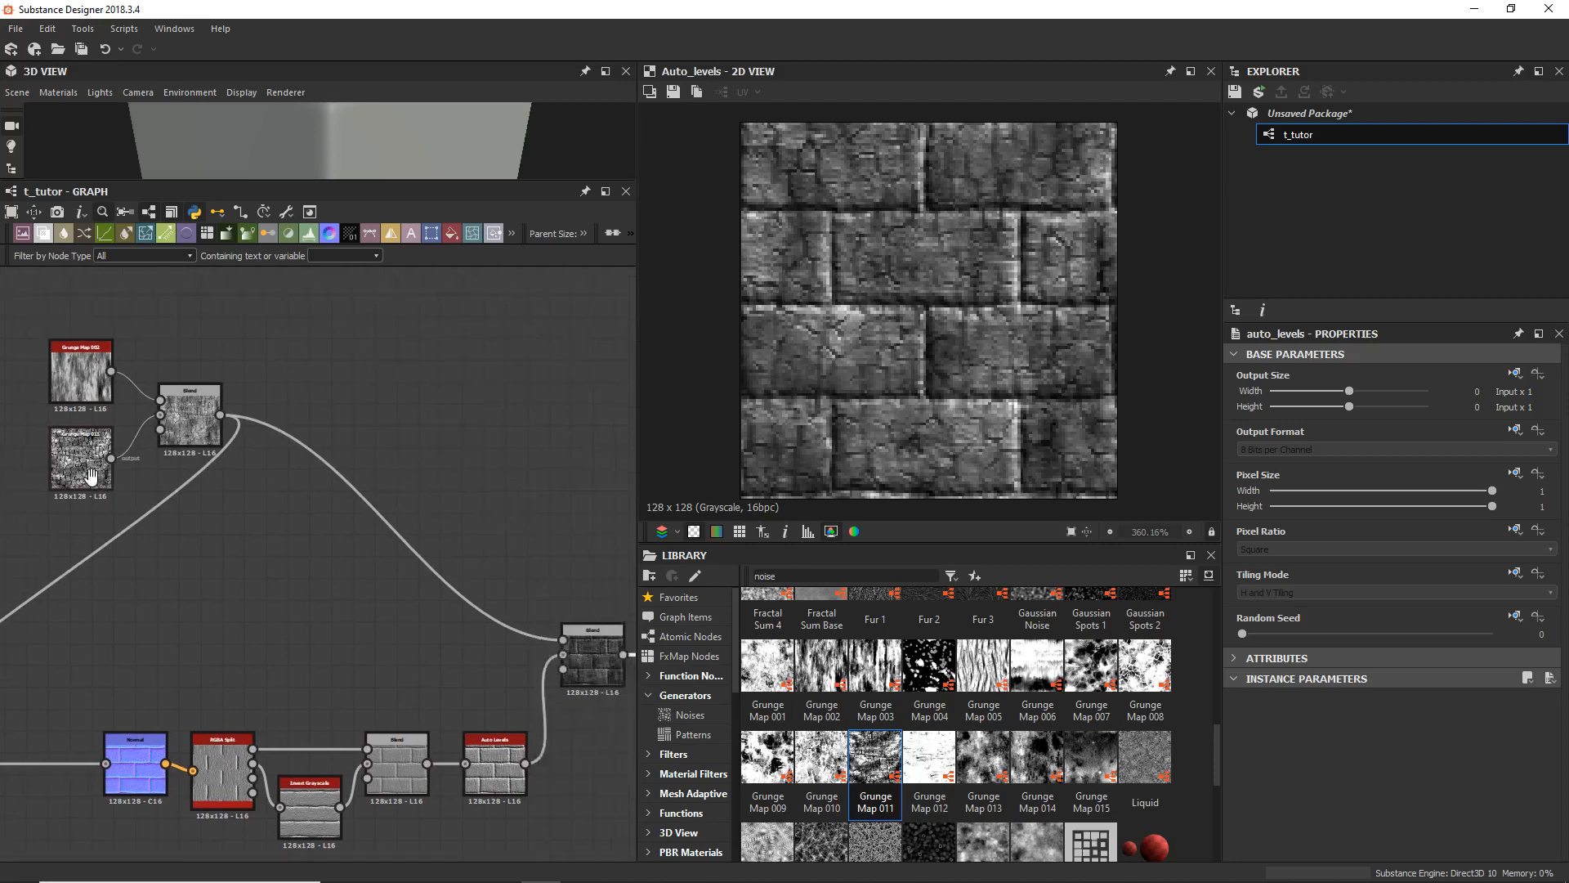
scroll(391, 450, "up", 1)
middle_click_drag(455, 467, 641, 494)
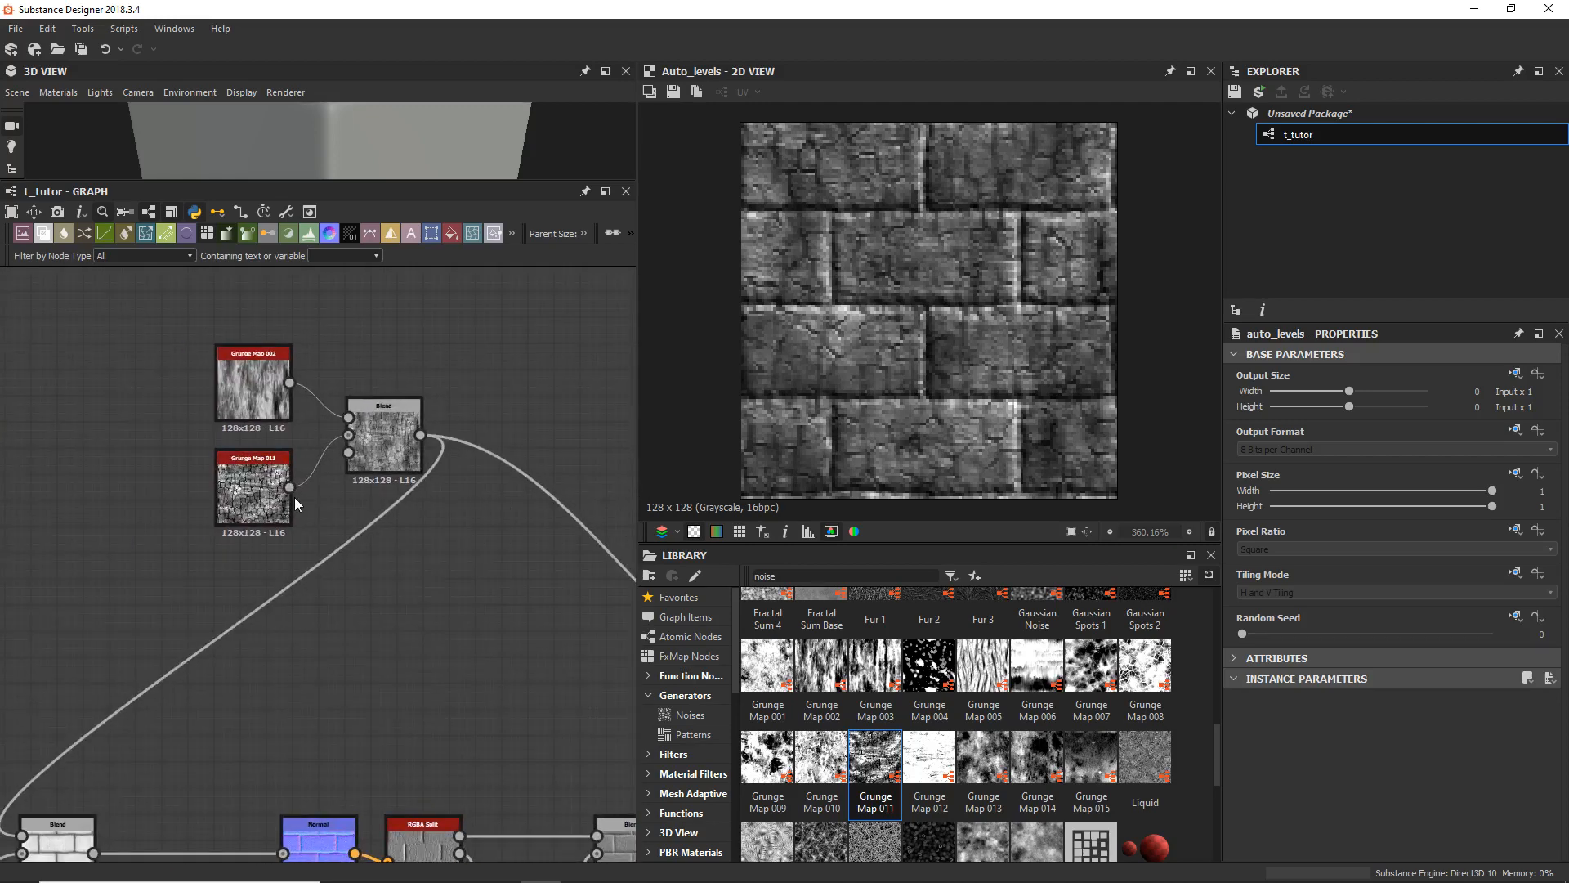
left_click_drag(255, 504, 99, 505)
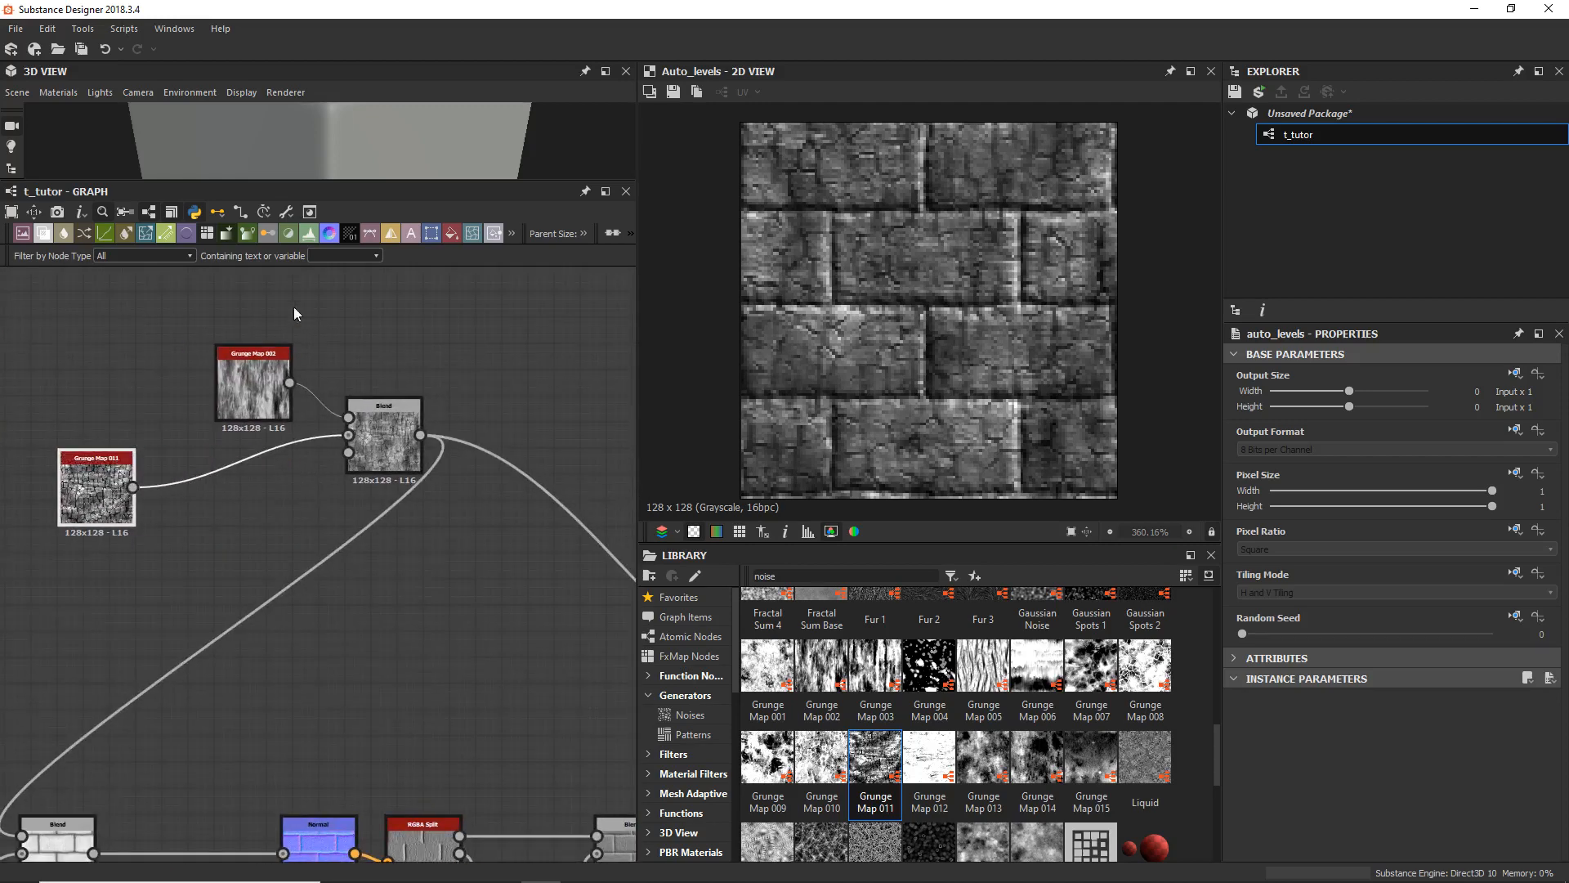
left_click(431, 235)
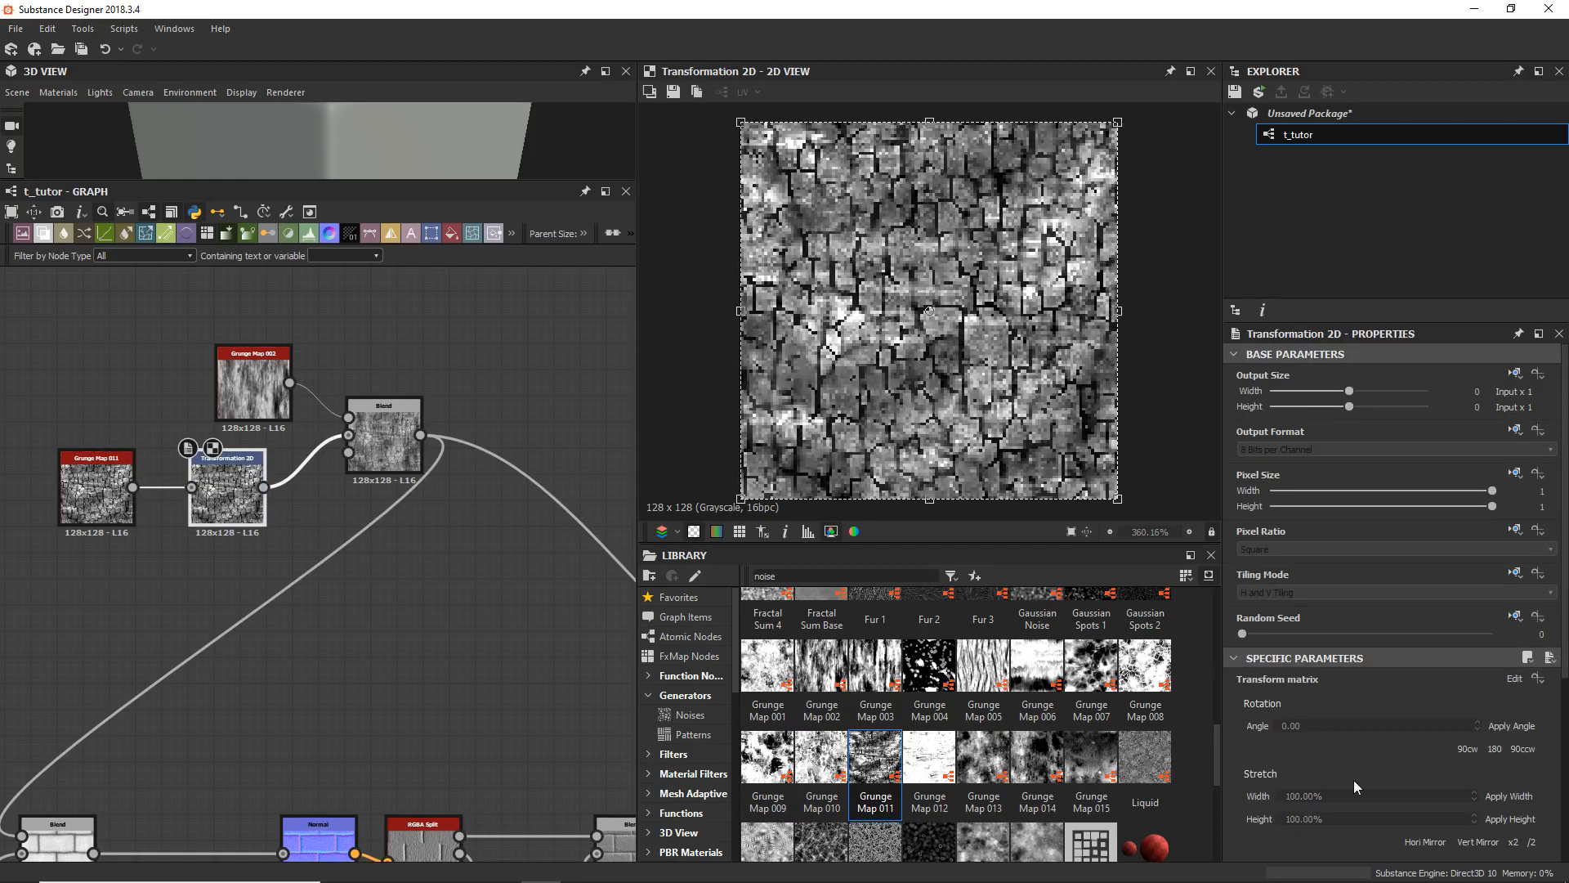
left_click(1517, 843)
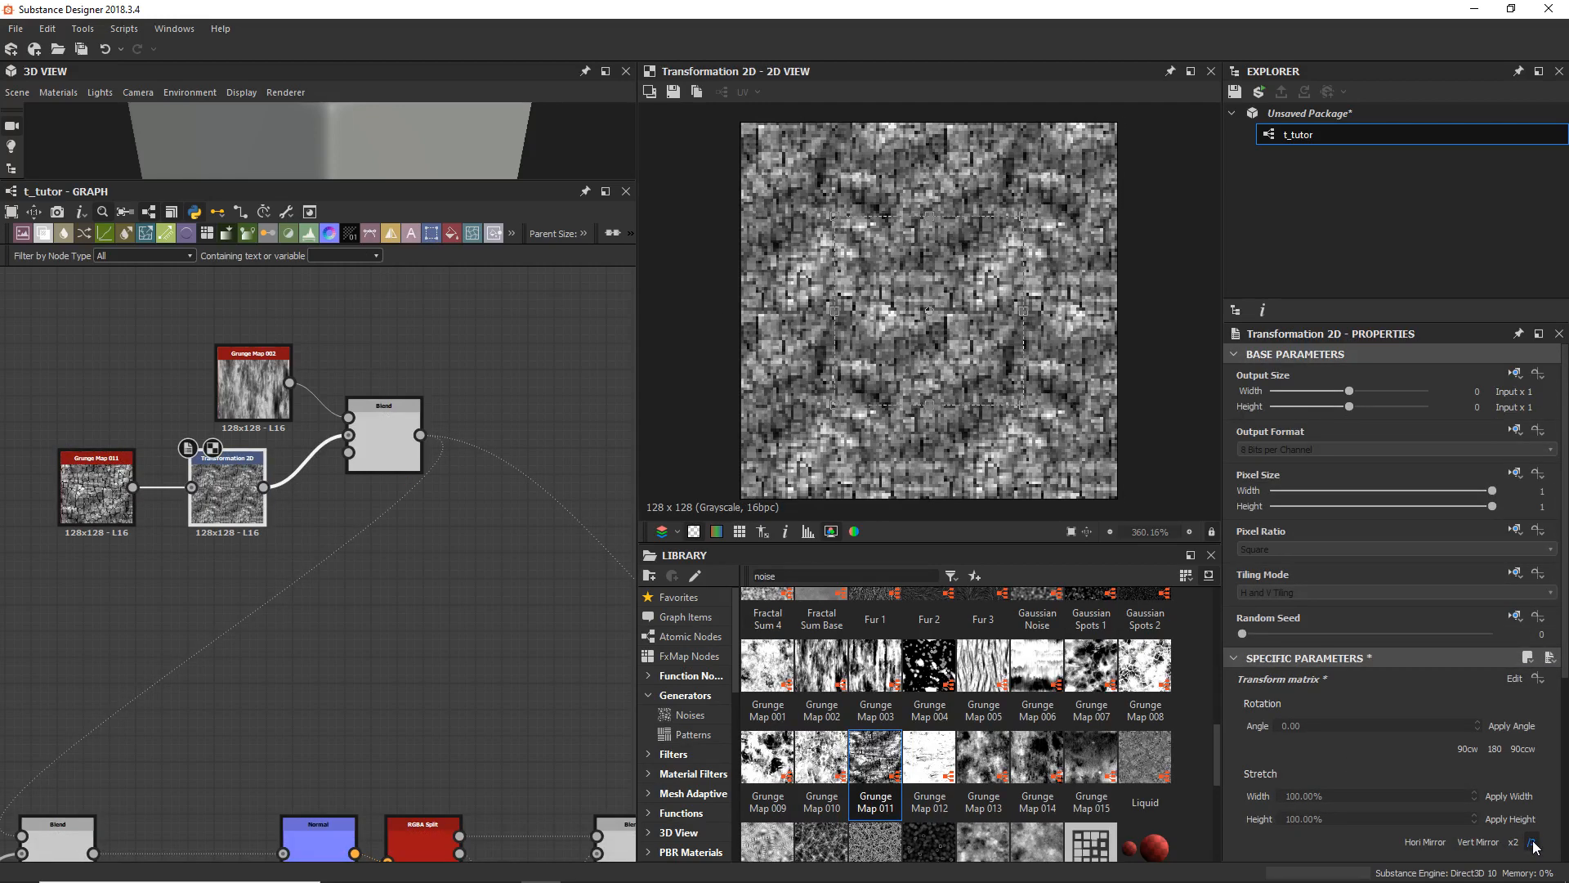
left_click(1519, 842)
left_click(1515, 842)
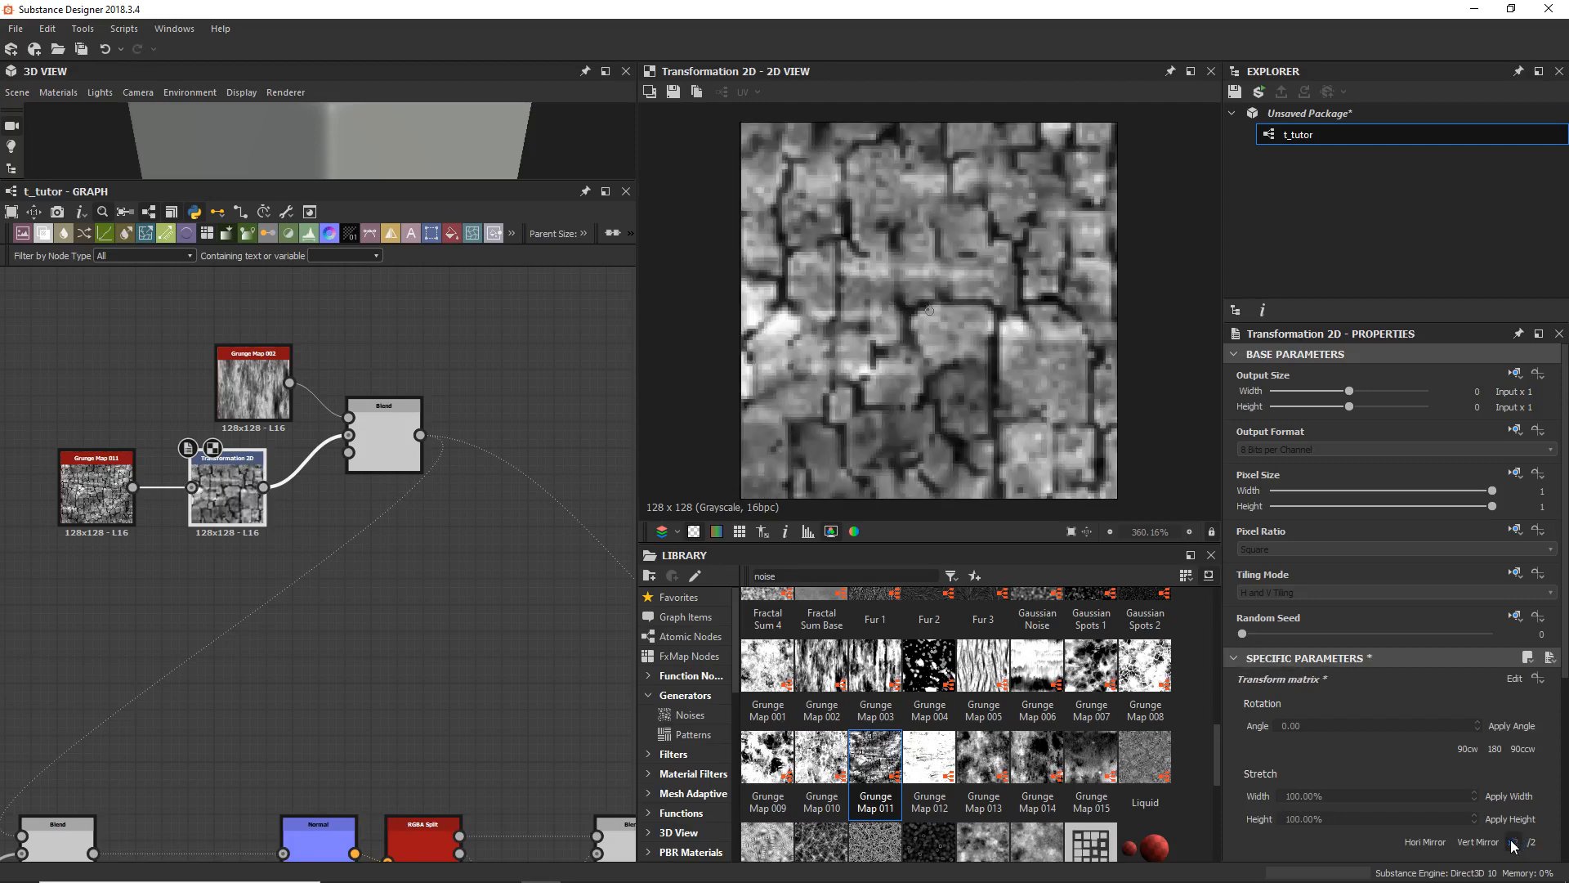
Step: Check how the enlarged crack pattern affects the bricks at both Auto Levels nodes
middle_click_drag(437, 660, 3, 525)
double_click(574, 618)
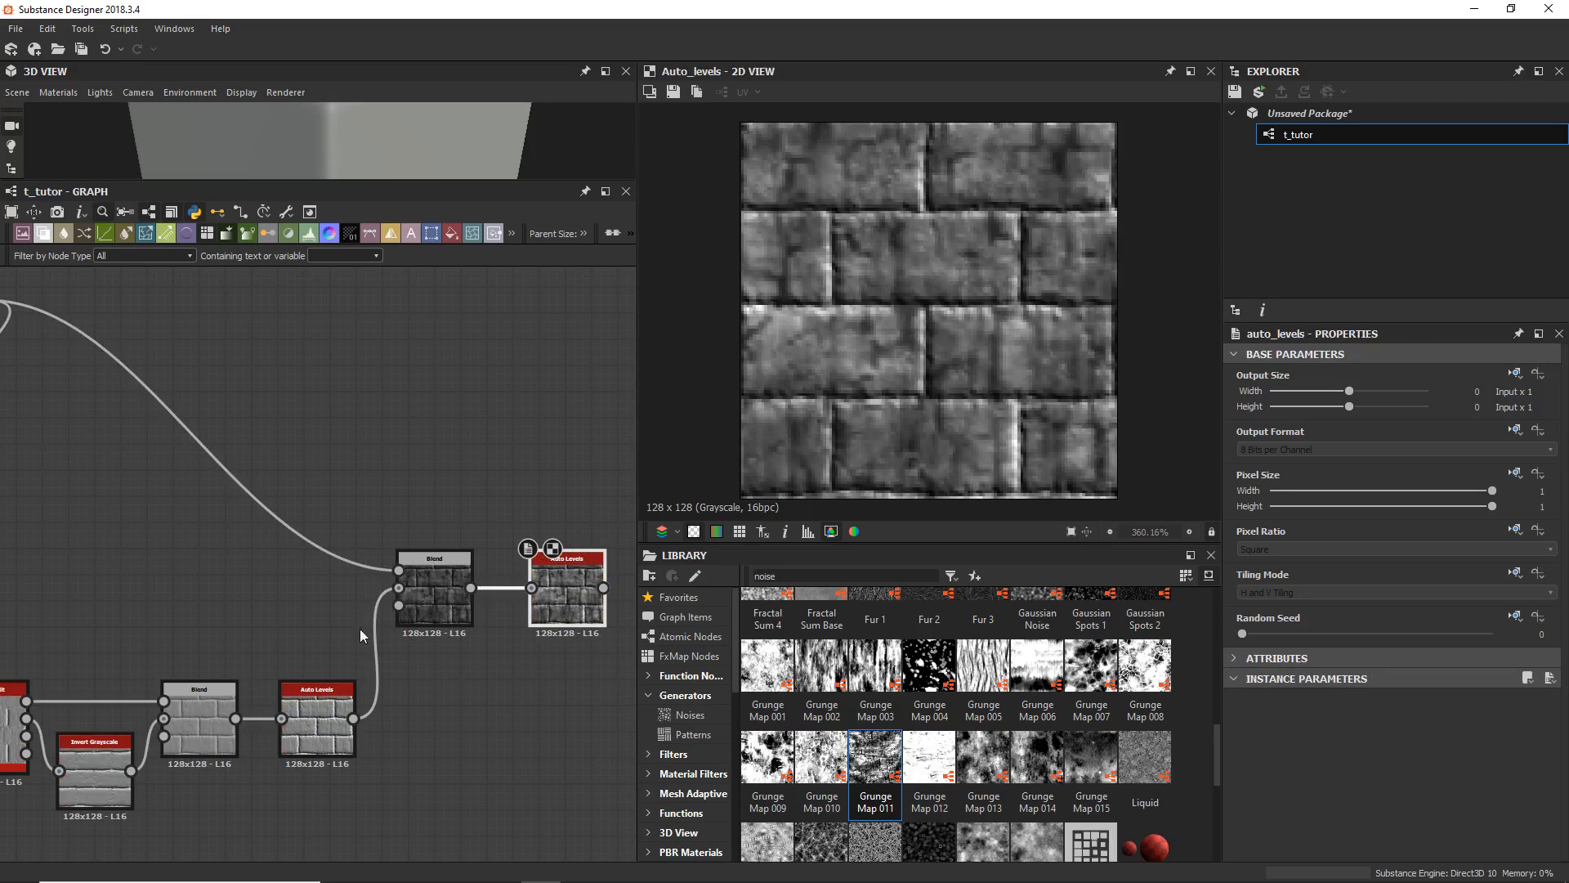
middle_click_drag(301, 590, 579, 700)
middle_click_drag(482, 635, 234, 566)
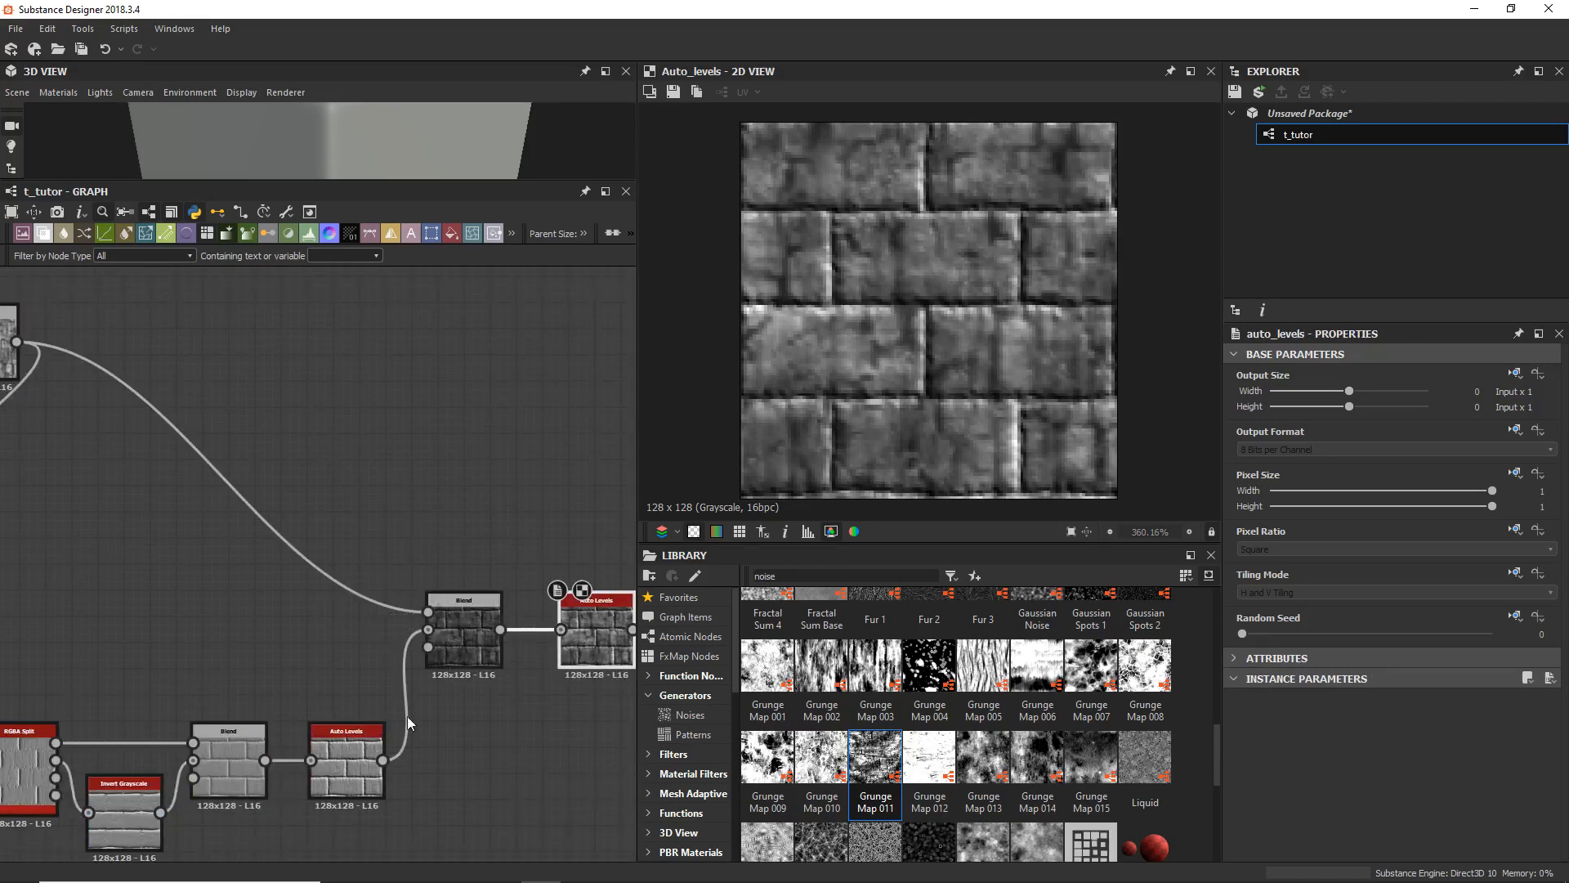
double_click(359, 791)
double_click(597, 649)
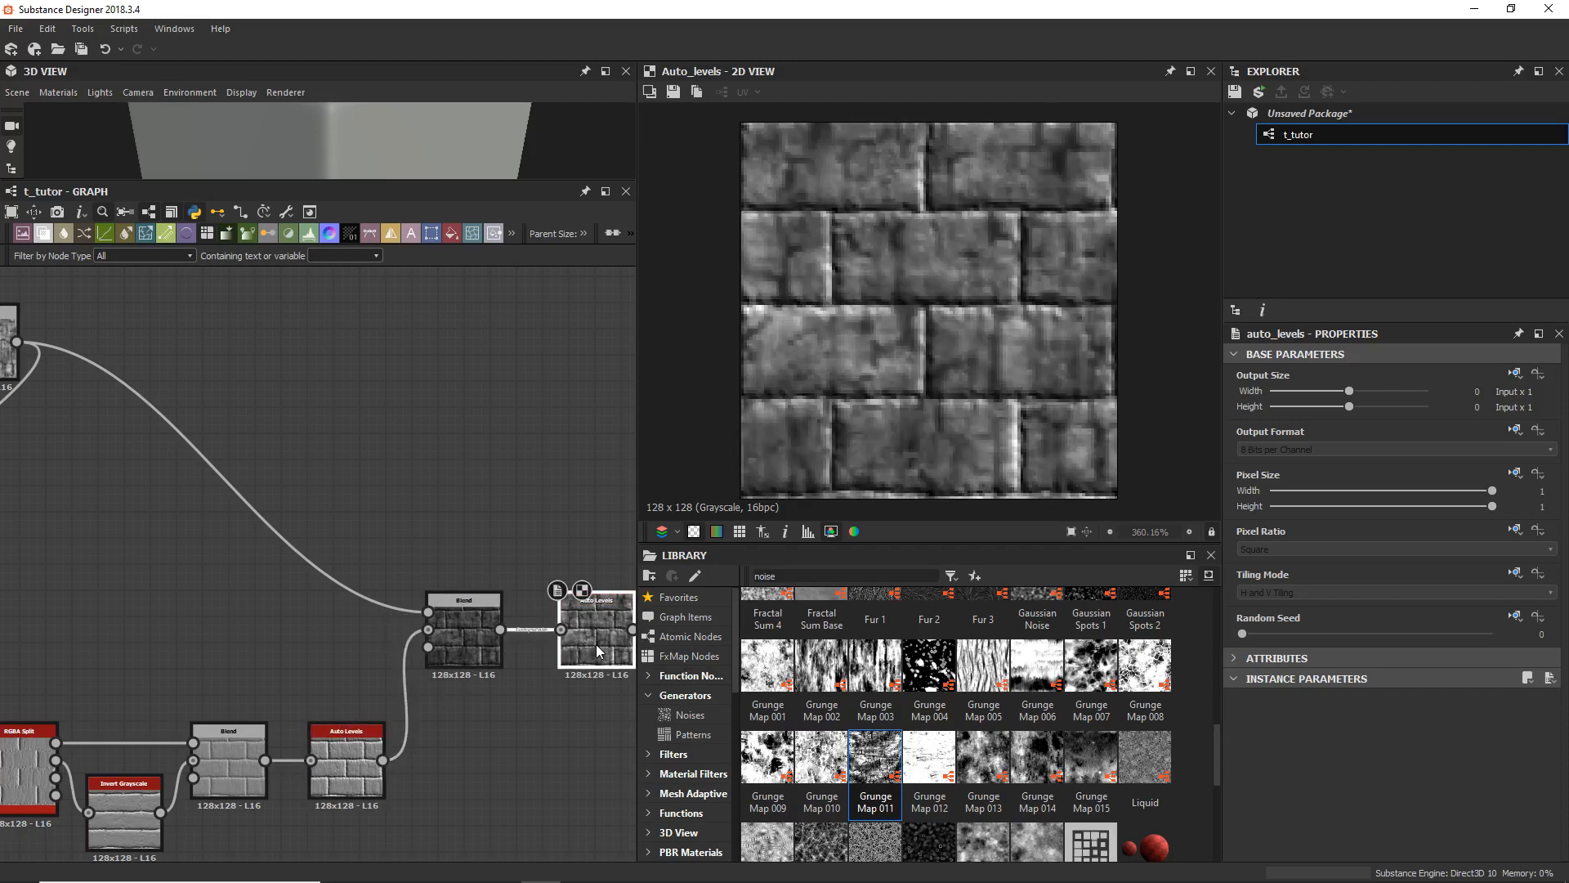
Step: Delete the Transformation 2D node after Grunge Map 011 and inspect the final Auto Levels result up close
middle_click_drag(138, 443, 558, 497)
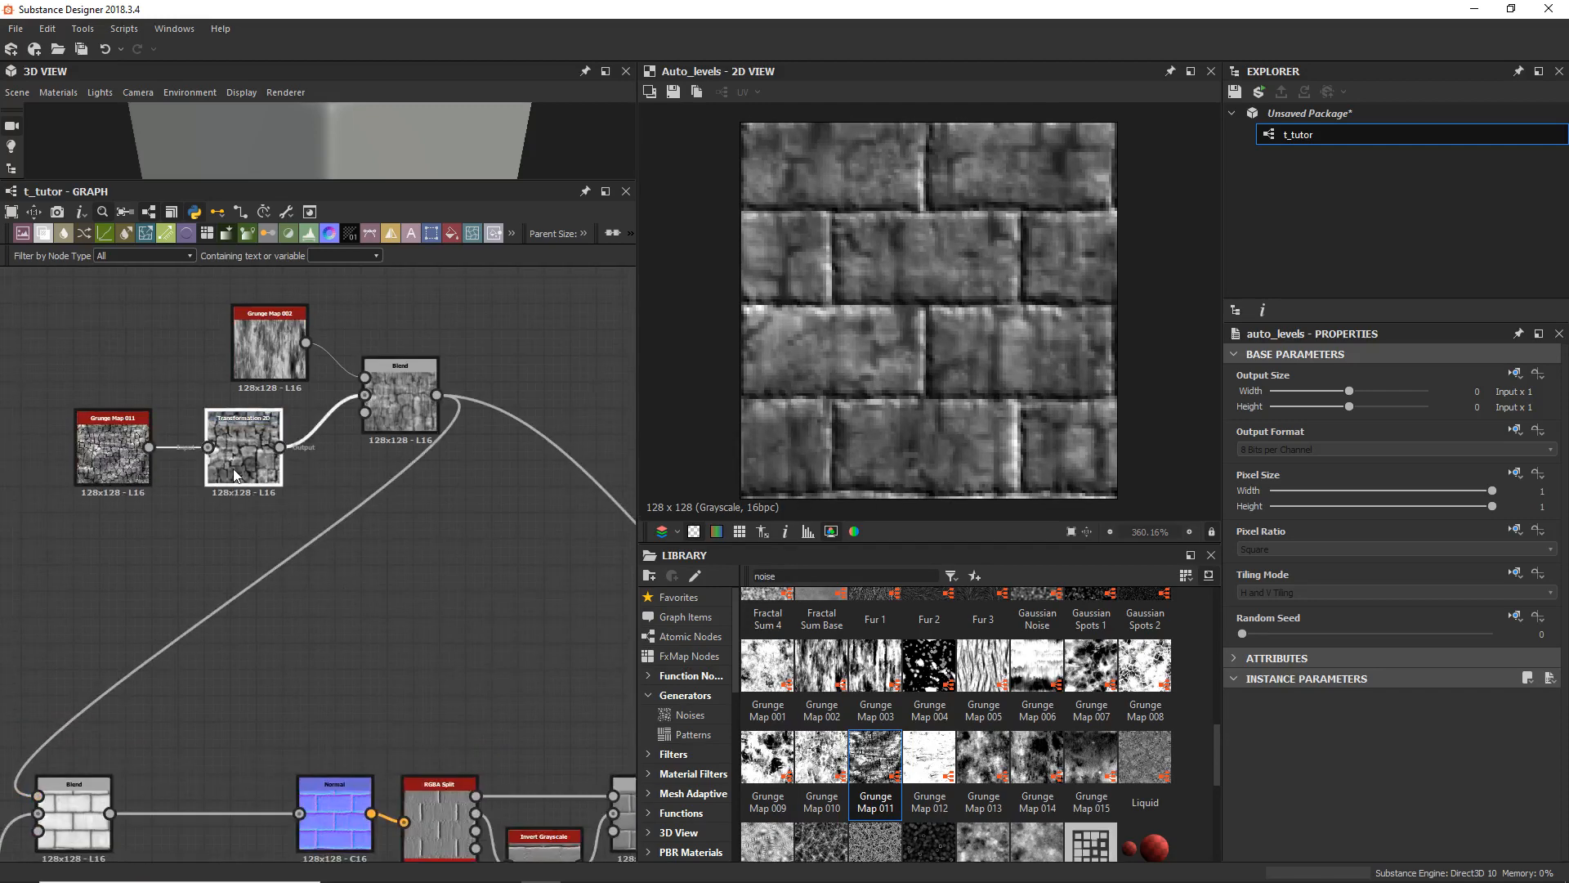
left_click(233, 468)
key("Delete")
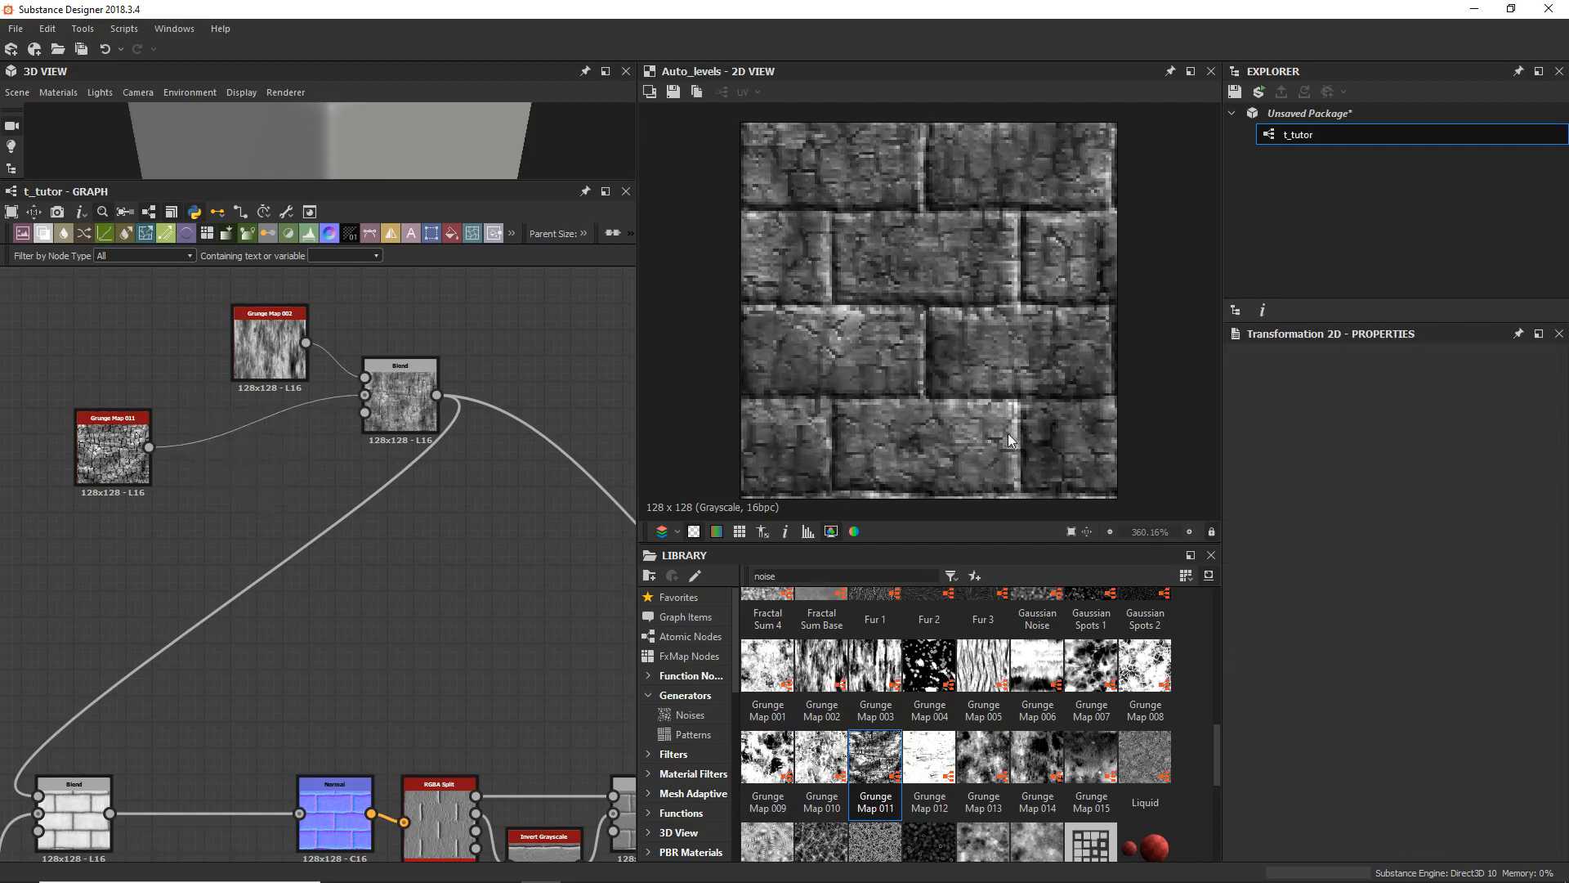
scroll(1014, 459, "up", 2)
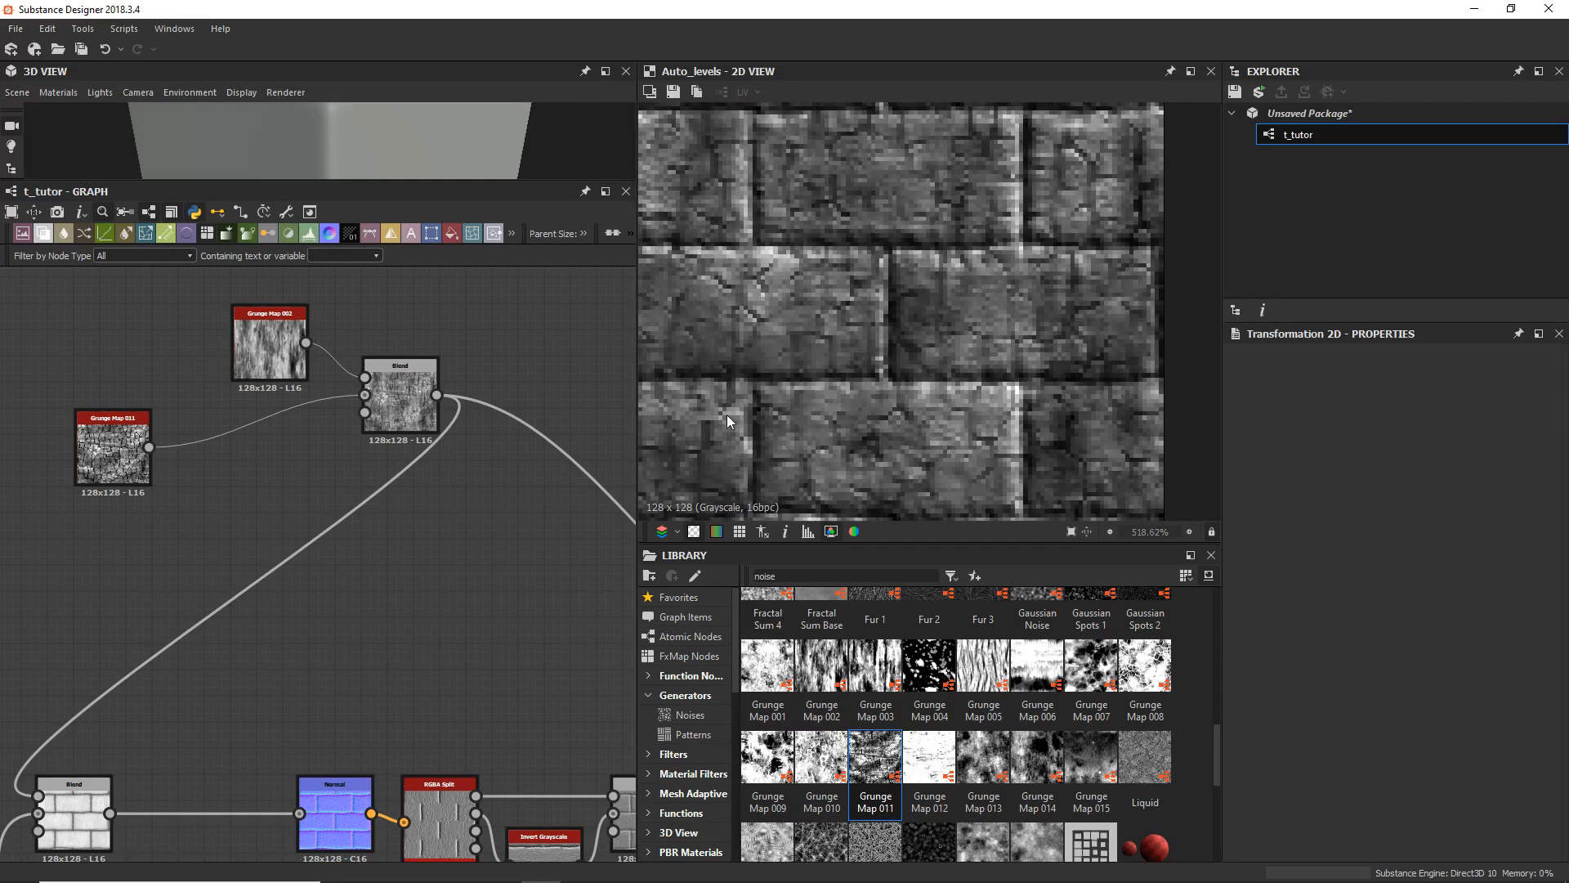
middle_click_drag(806, 400, 897, 414)
key("f")
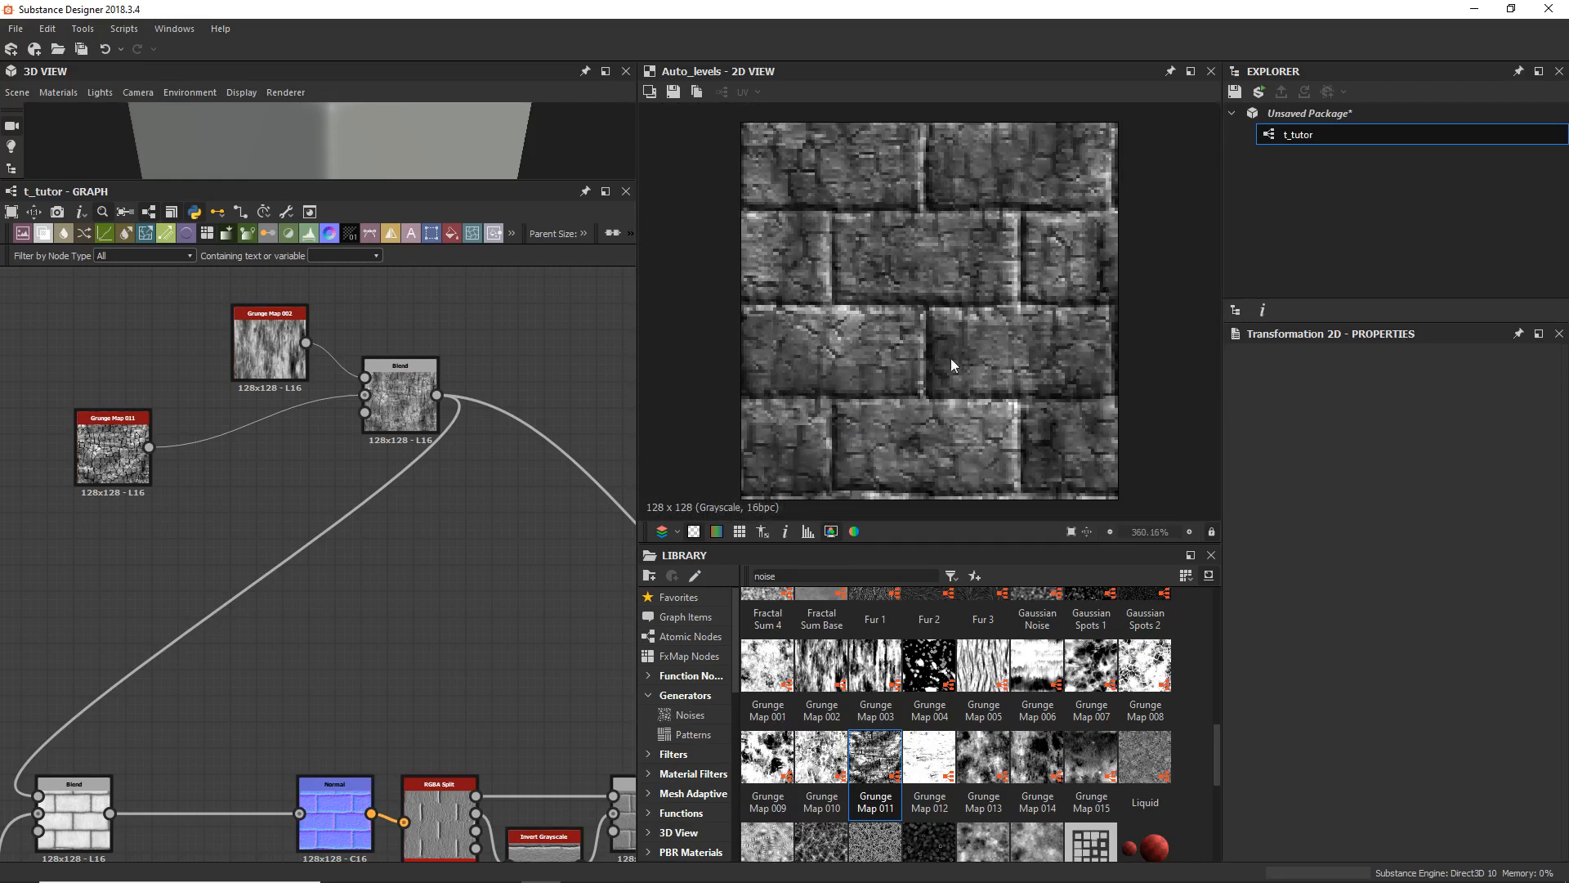
Step: Duplicate the Tile Generator node and place the copy below Grunge Map 011
middle_click_drag(249, 597, 365, 557)
scroll(365, 557, "down", 3)
middle_click_drag(121, 616, 495, 578)
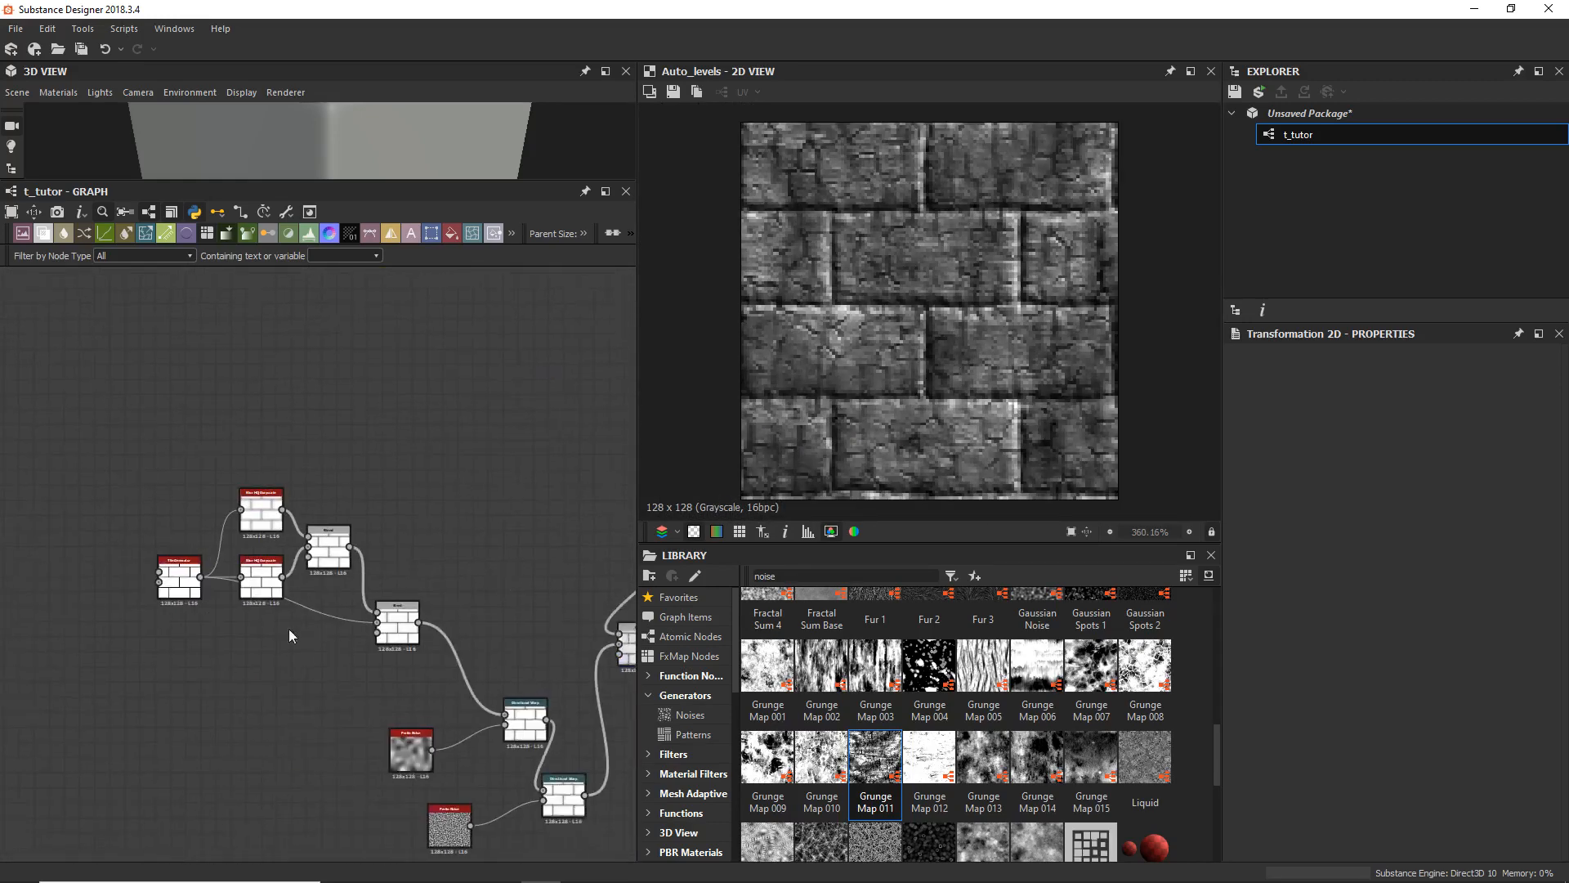
left_click(174, 598)
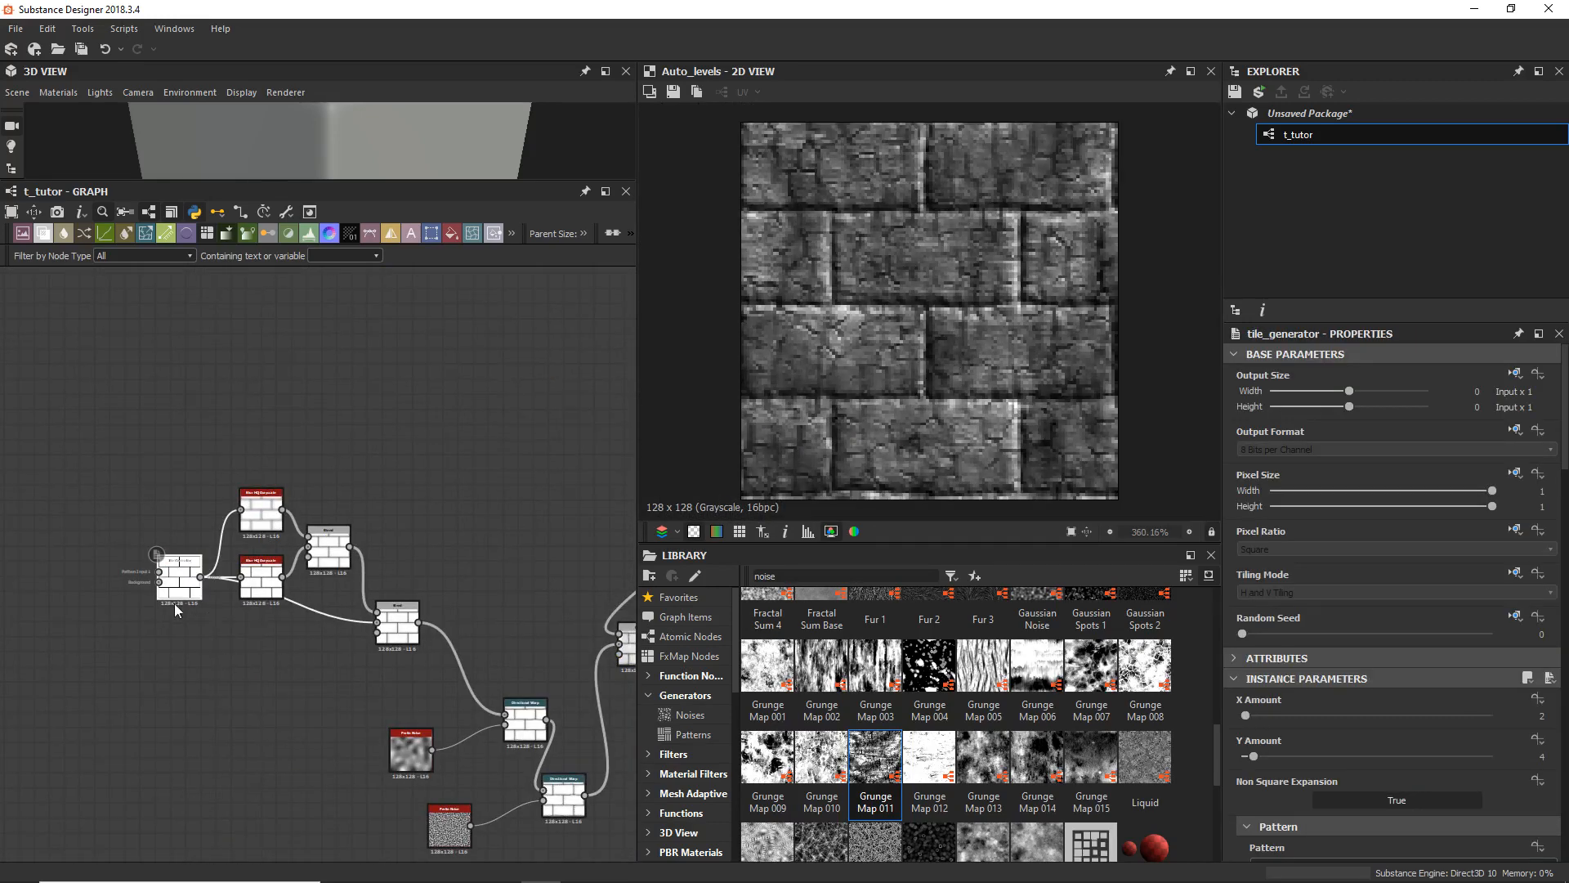
double_click(175, 605)
middle_click_drag(538, 537, 257, 646)
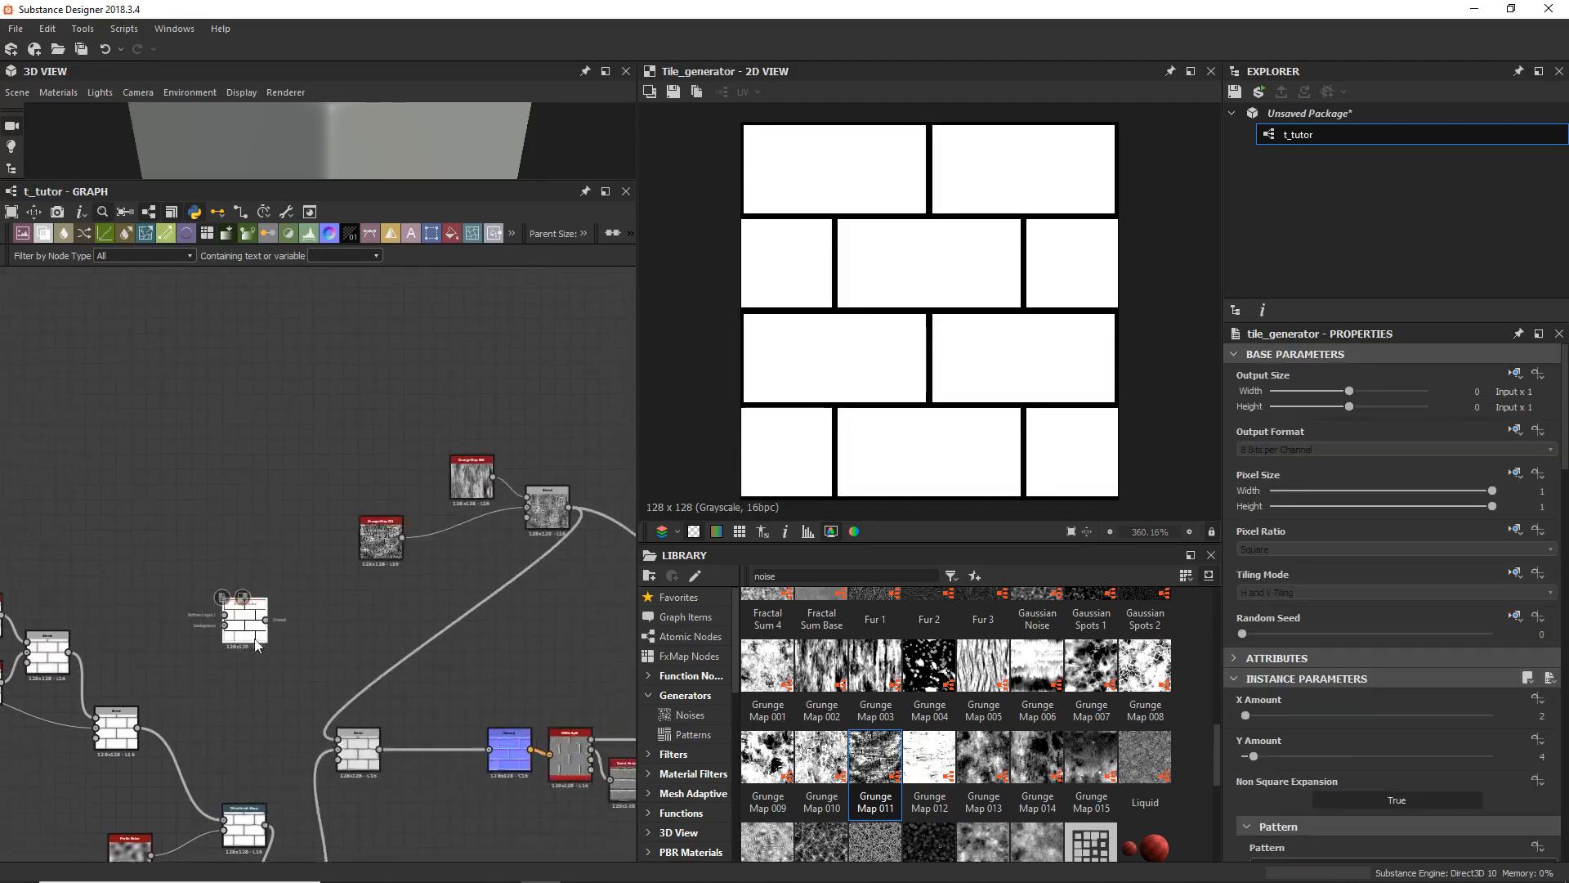
left_click_drag(257, 646, 361, 652)
scroll(369, 605, "up", 2)
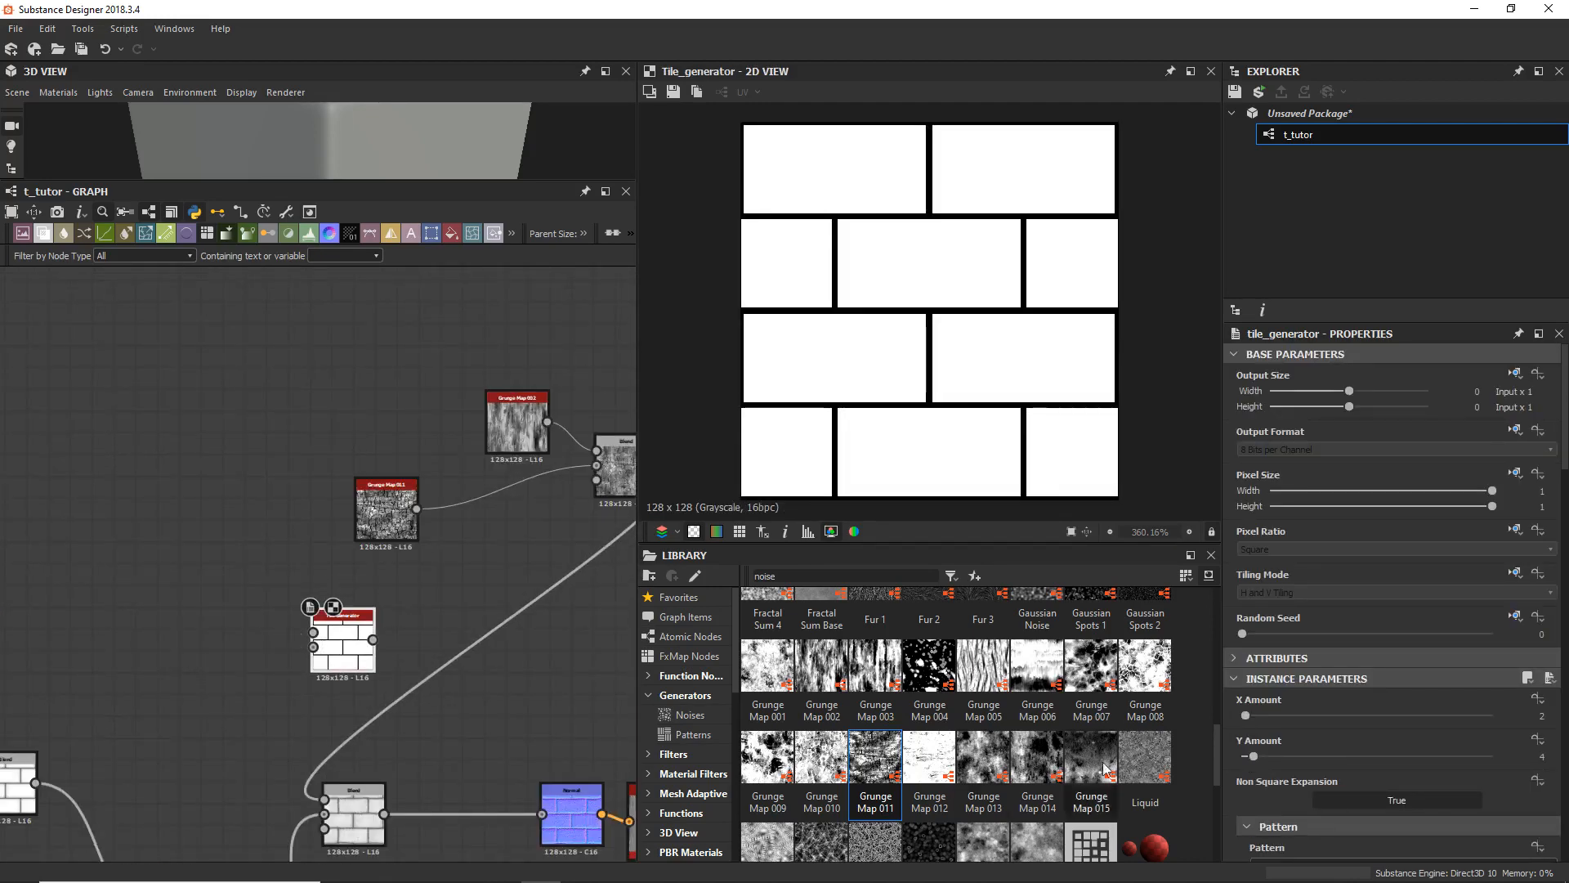
Step: Set the duplicated Tile Generator's Luminance Random to 1 and arrange it with Grunge Map 002 and the grunge Blend in a compact group
scroll(1308, 764, "down", 15)
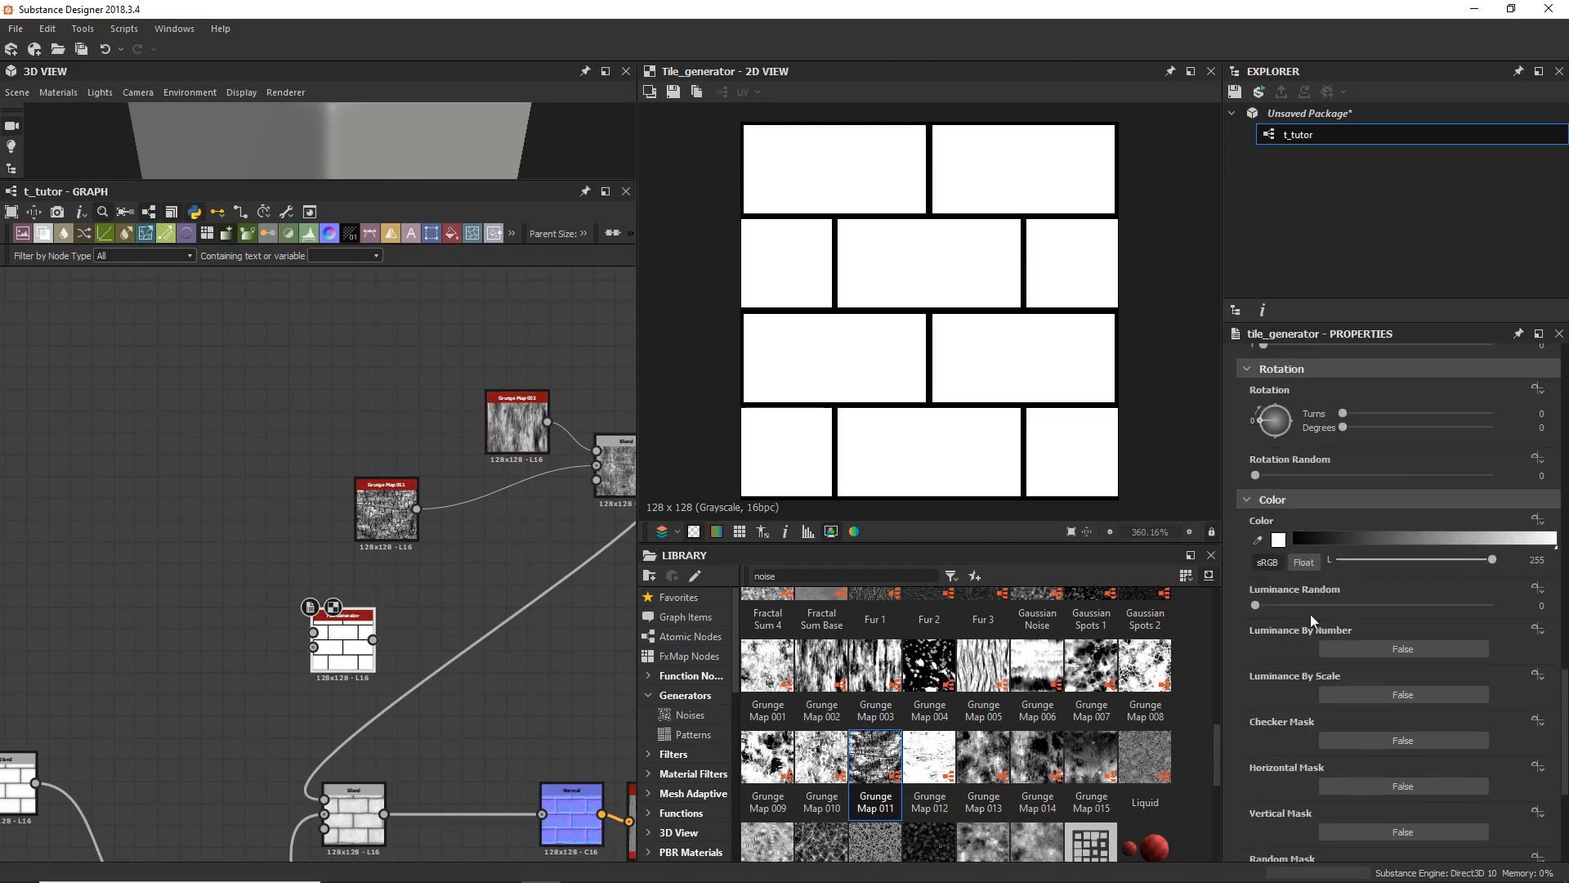
left_click_drag(1278, 605, 1520, 613)
middle_click_drag(438, 653, 303, 666)
left_click_drag(226, 670, 272, 654)
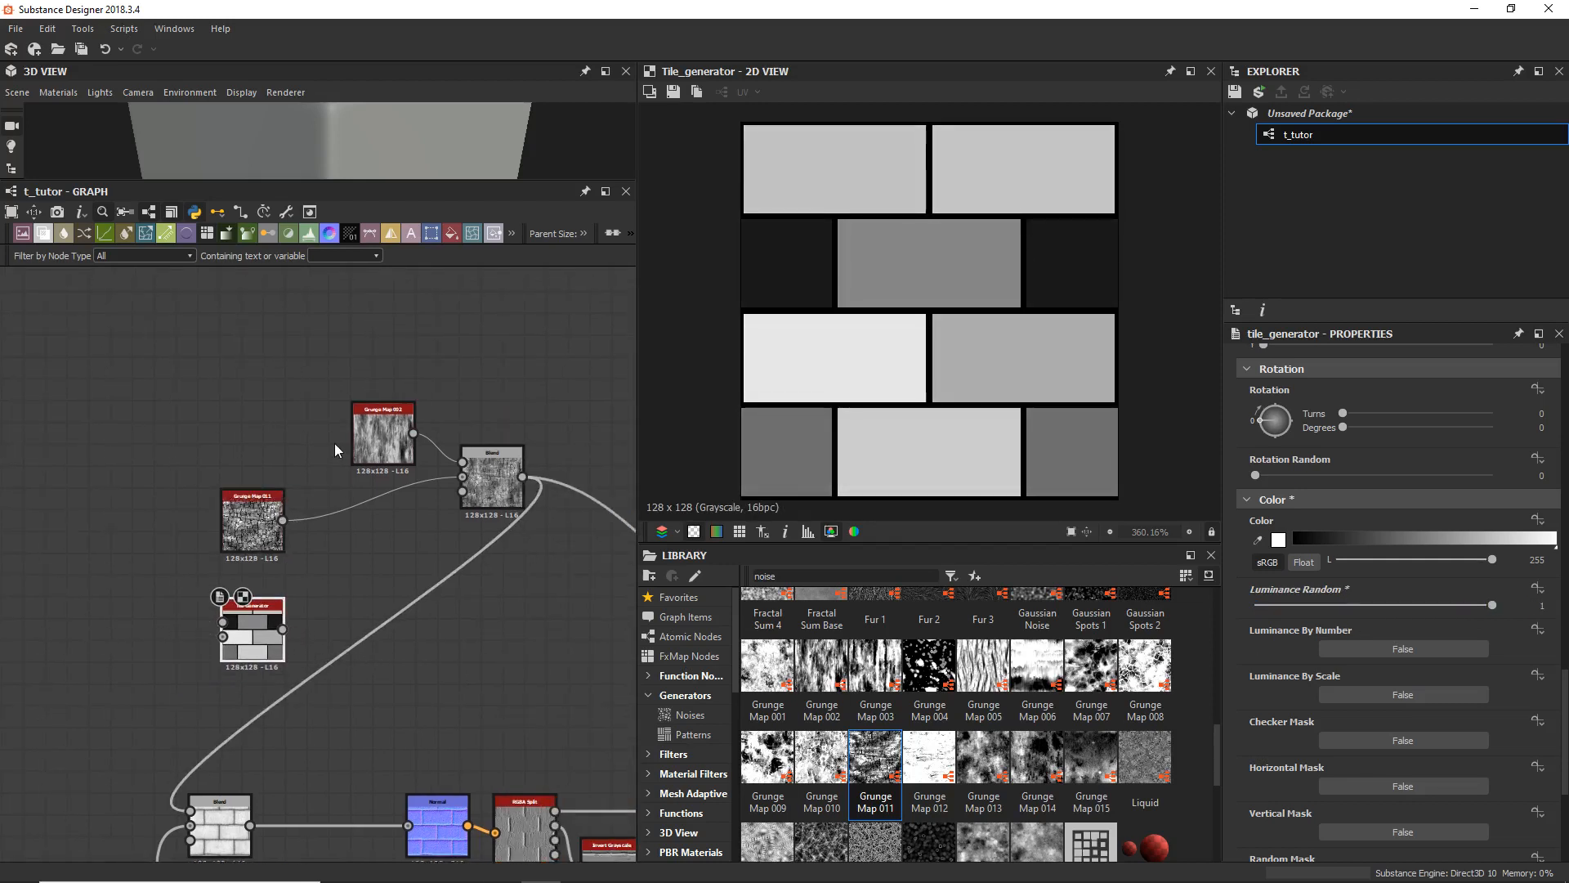
left_click_drag(405, 445, 308, 405)
left_click_drag(493, 501, 378, 483)
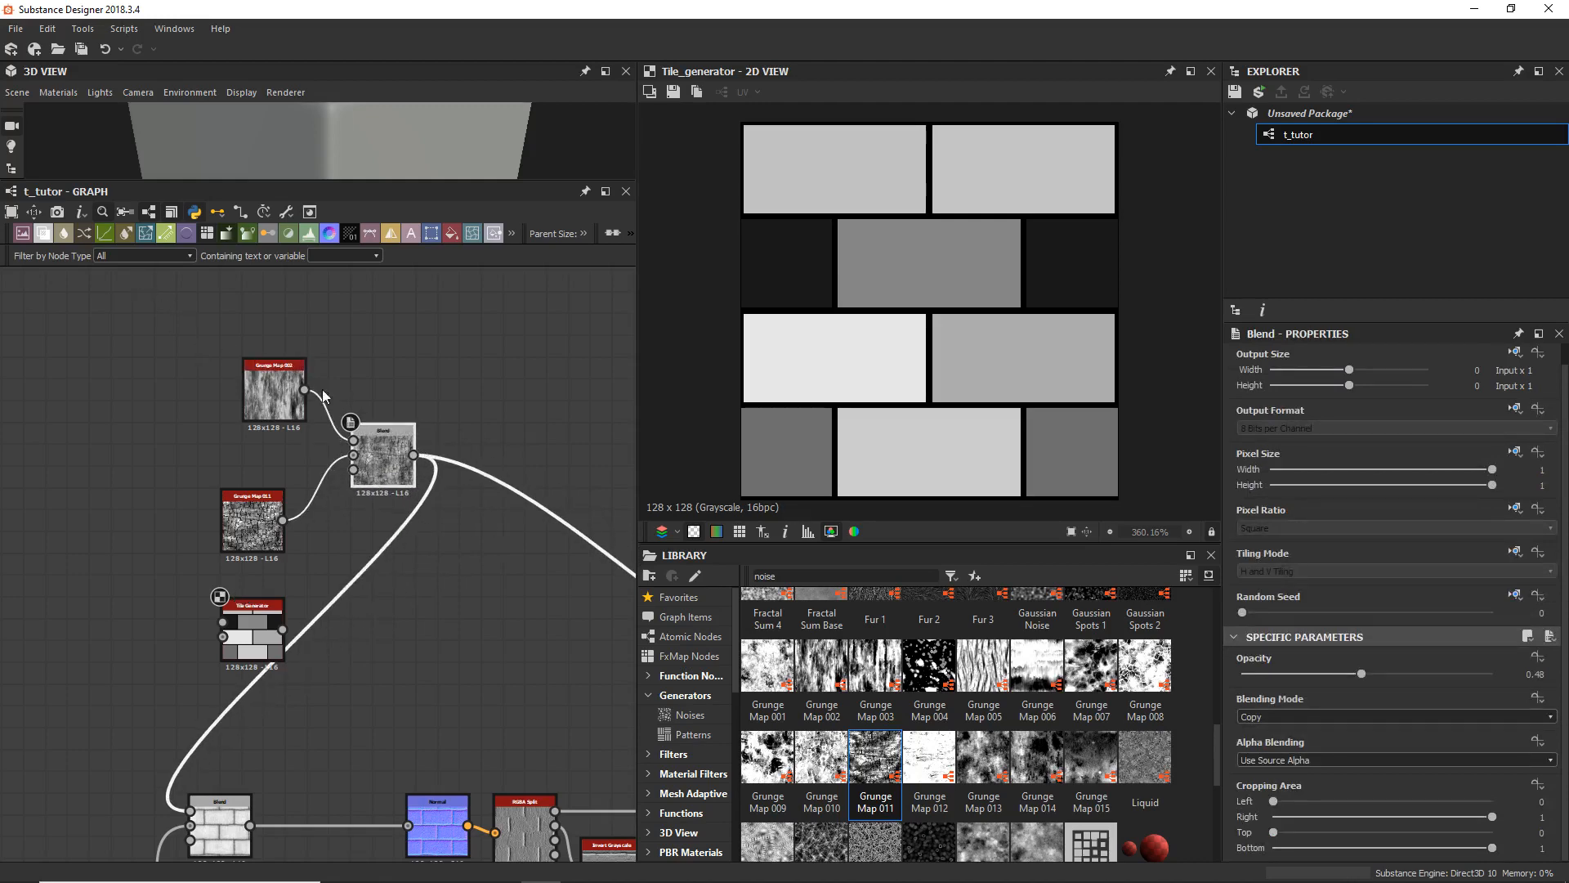
Step: Add Transformation 2D and Blend nodes, blending the grunge Blend's output with its copy passed through Transformation 2D
left_click(433, 237)
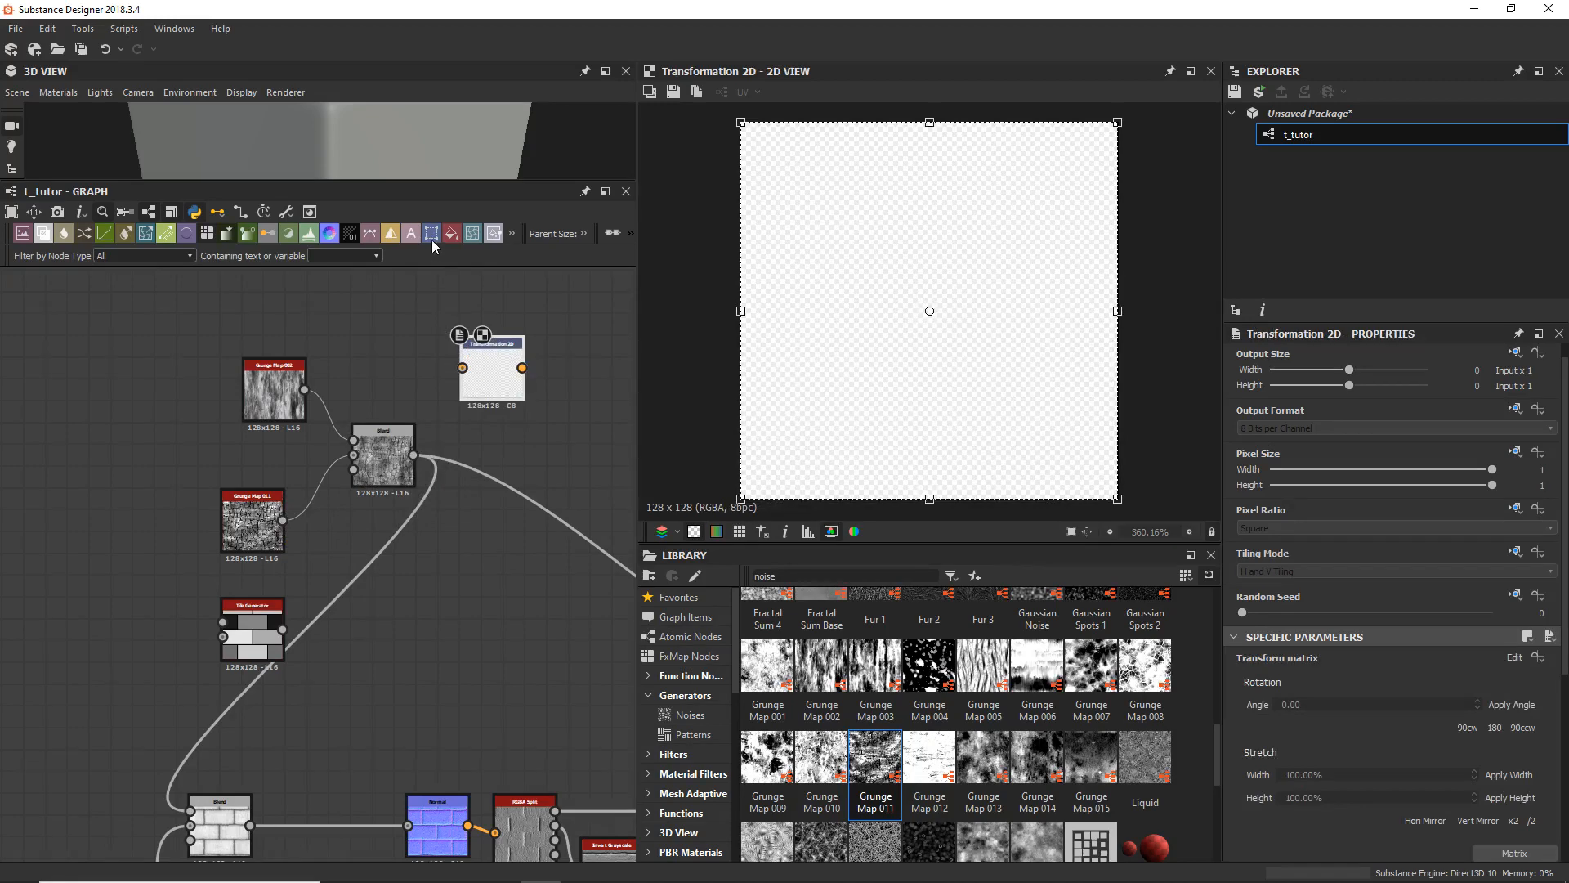
left_click(47, 239)
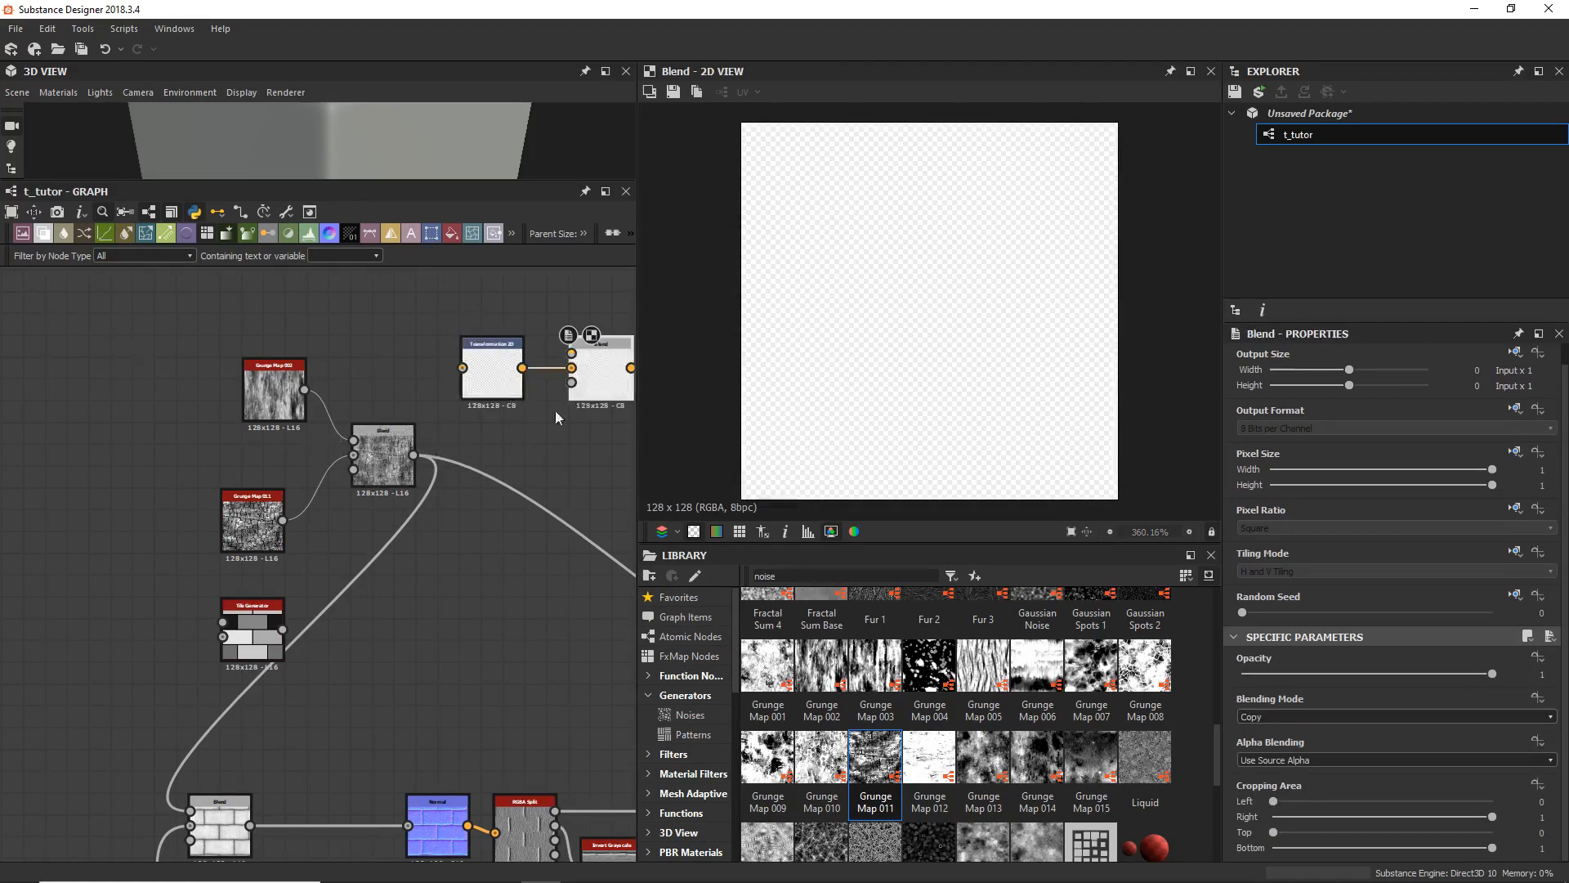
left_click_drag(614, 368, 549, 540)
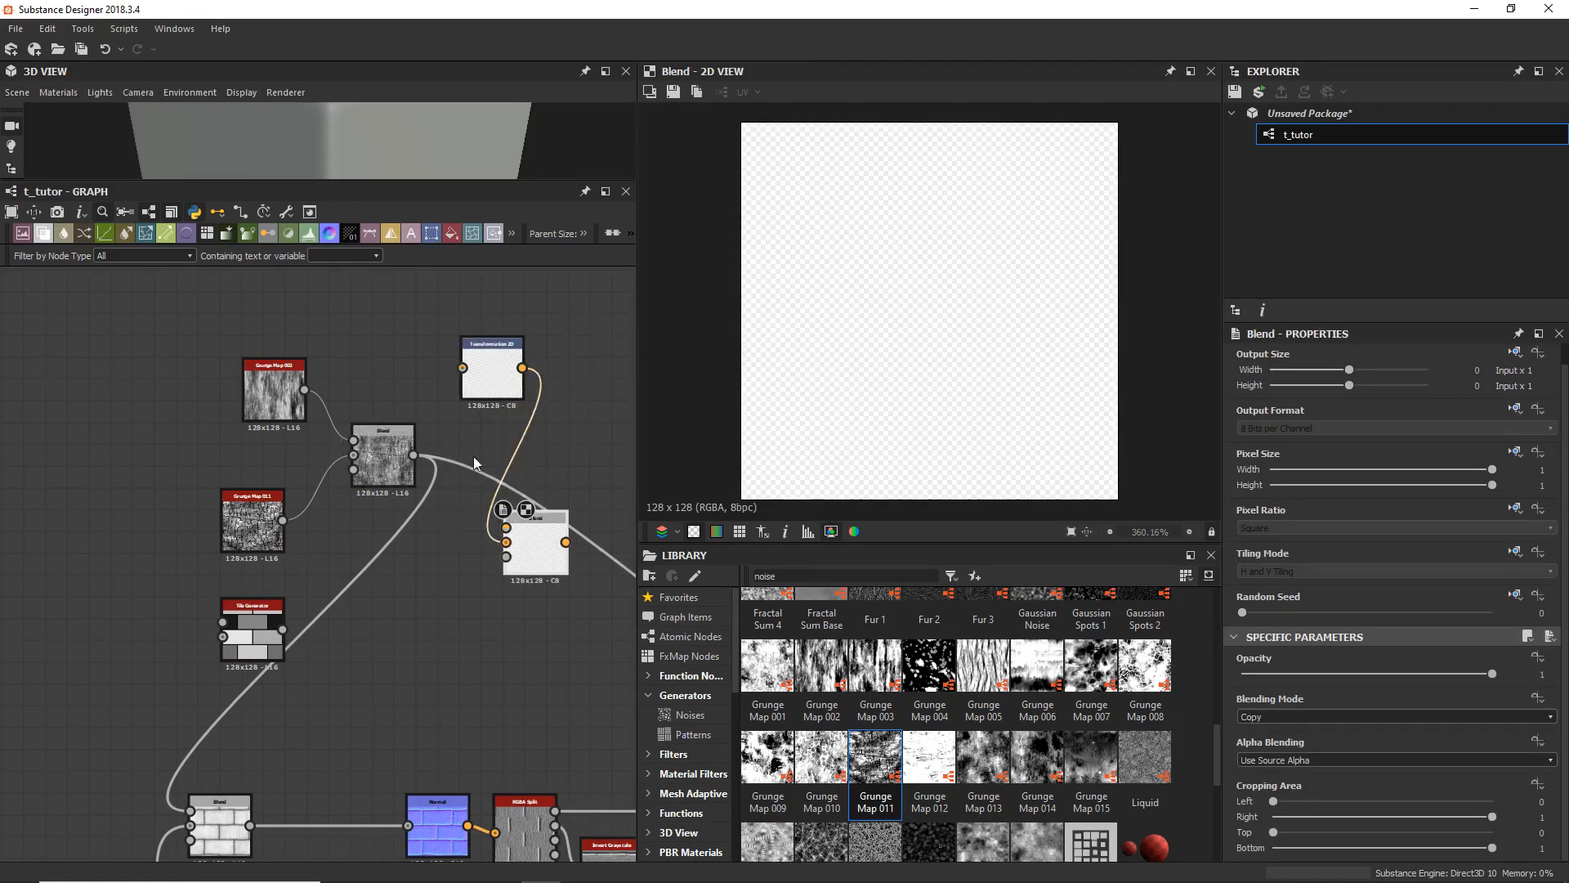
mouse_move(463, 368)
left_mouse_down()
mouse_move(414, 454)
mouse_move(506, 542)
left_mouse_up()
Step: Set the Transformation 2D's X and Y offset to 0.5
left_click(492, 368)
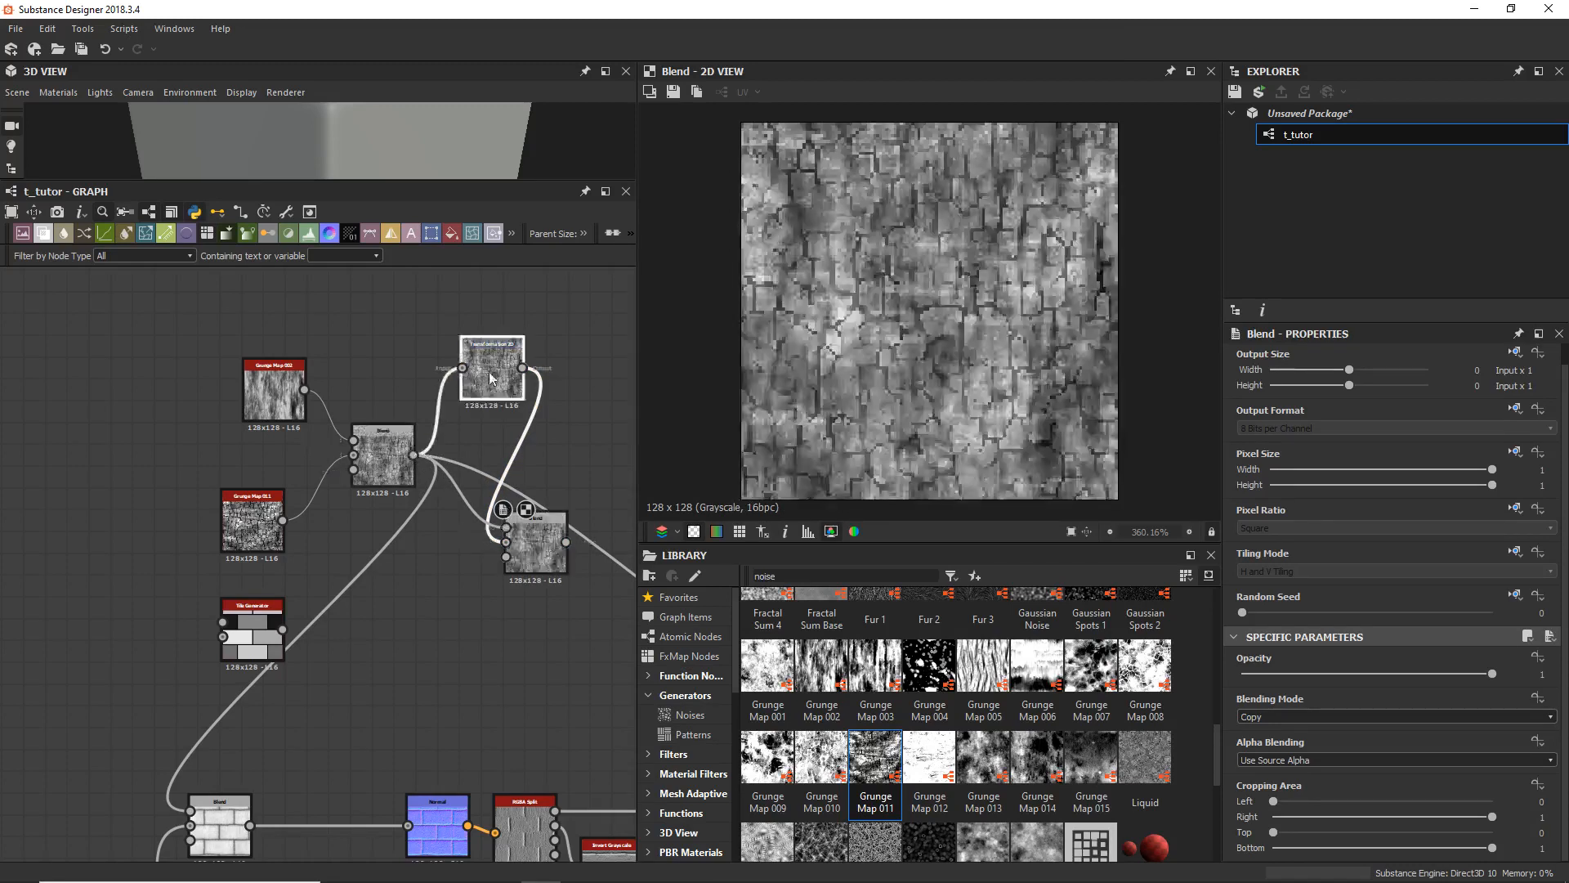
scroll(1316, 750, "down", 2)
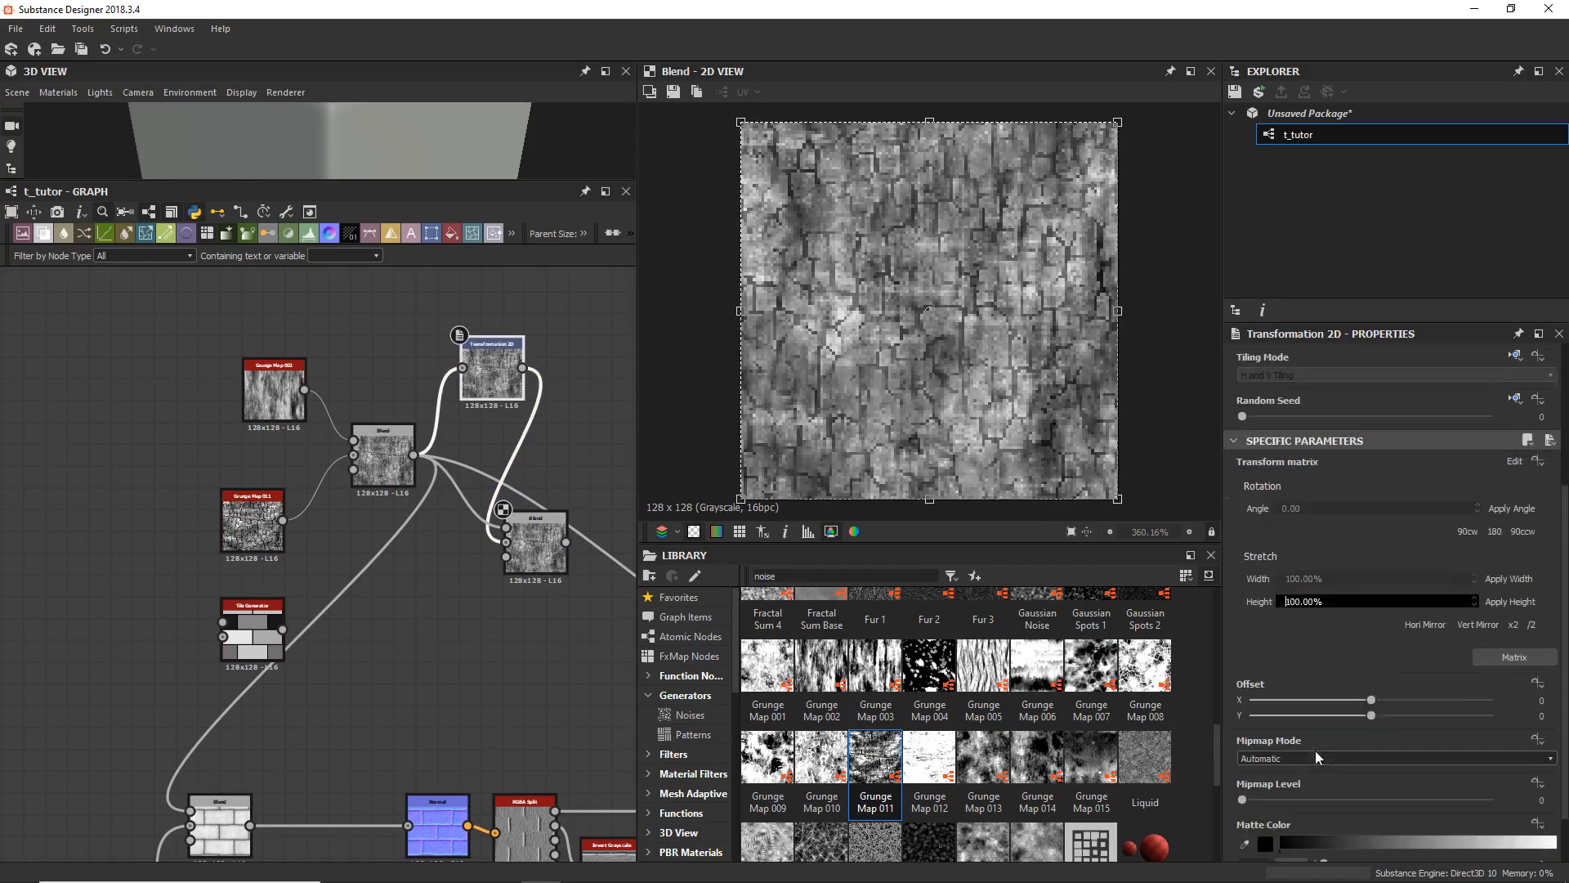
left_click_drag(1372, 700, 1494, 715)
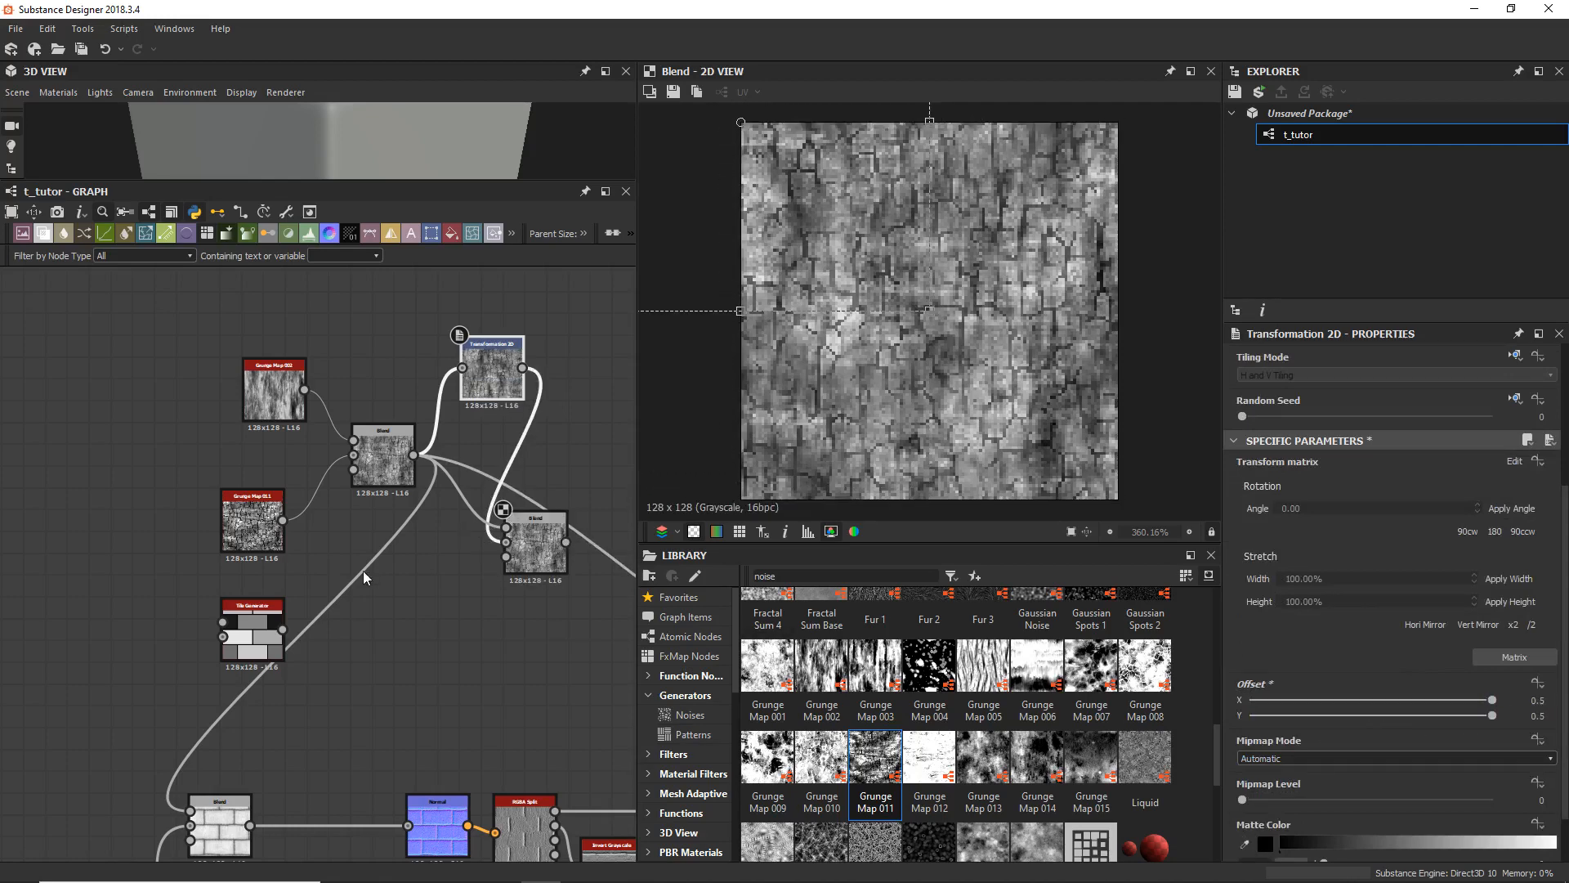
Step: Set the duplicated Tile Generator's Interstice X and Y to 0 and connect its output to the new Blend's opacity input
left_click_drag(259, 631, 302, 609)
double_click(295, 615)
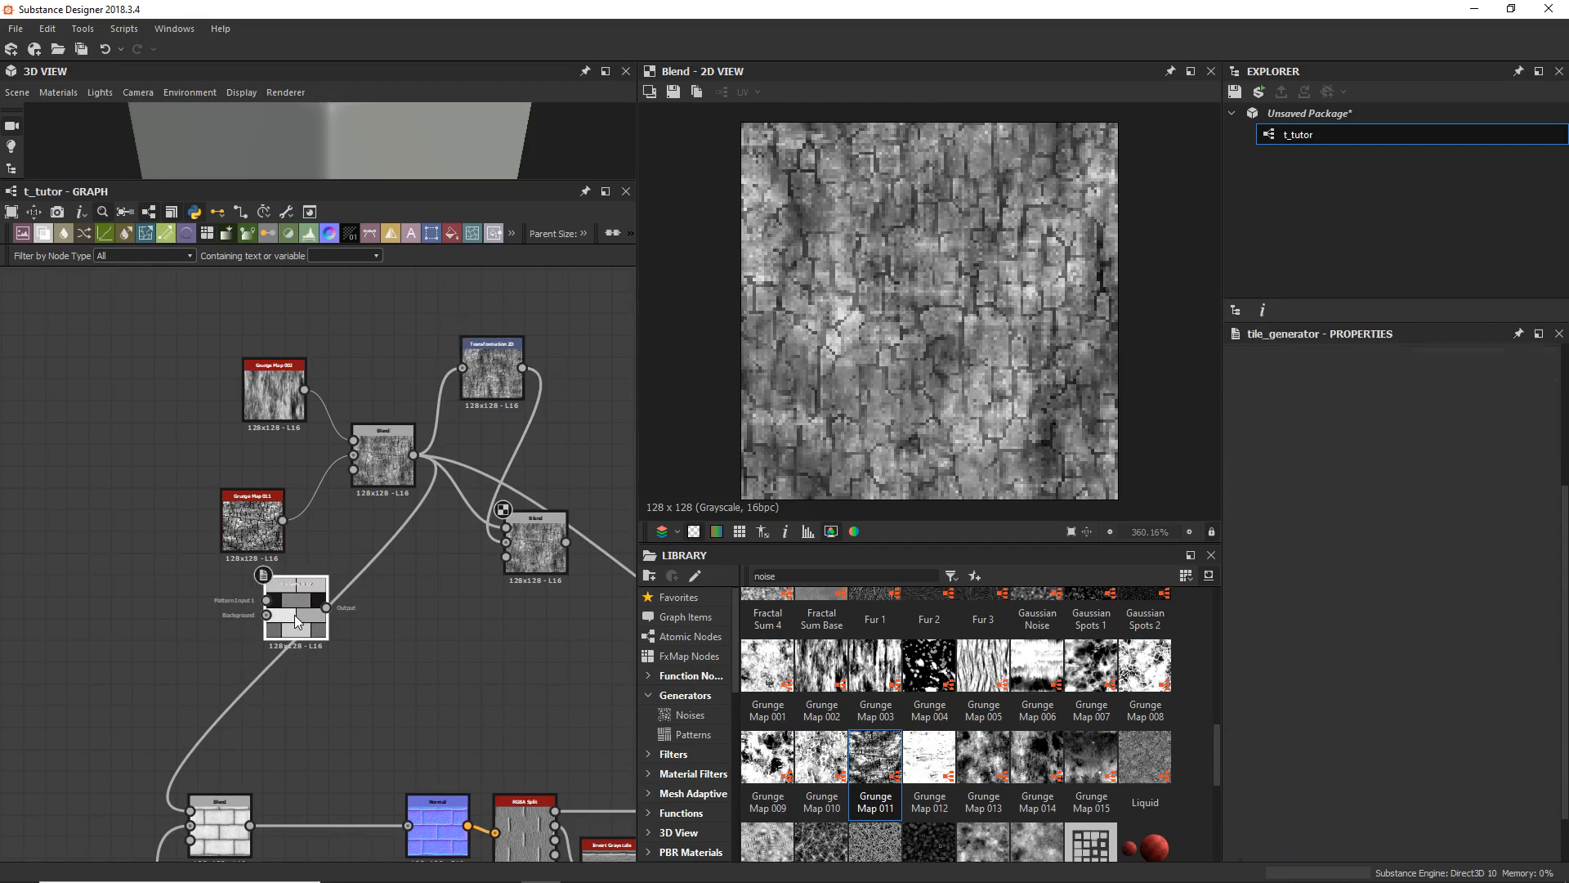
scroll(1250, 673, "down", 10)
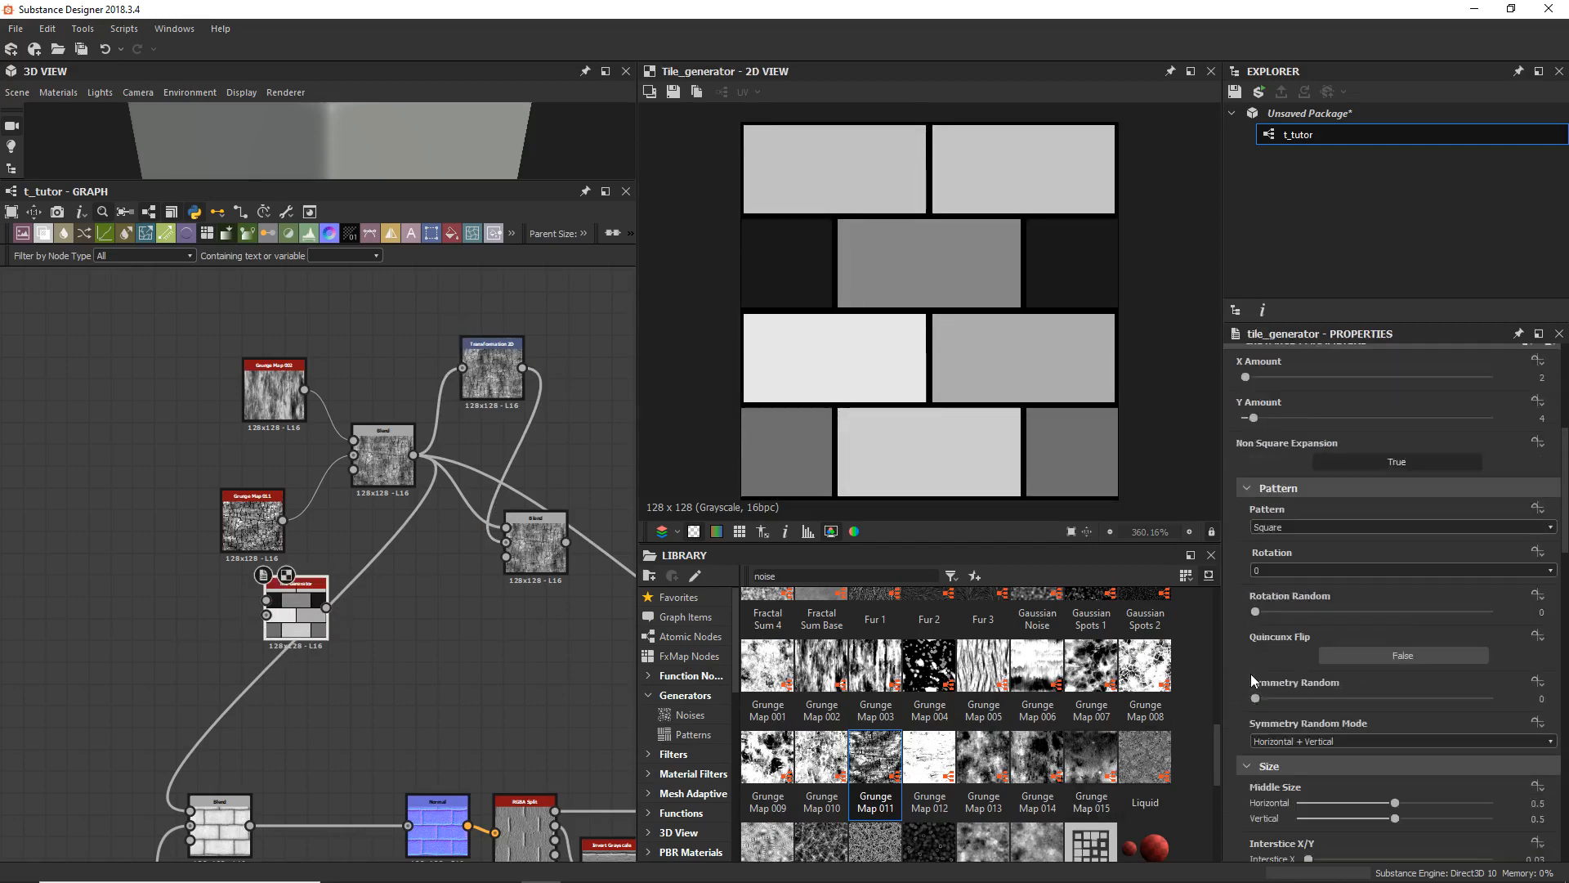
left_click_drag(1308, 613, 1301, 645)
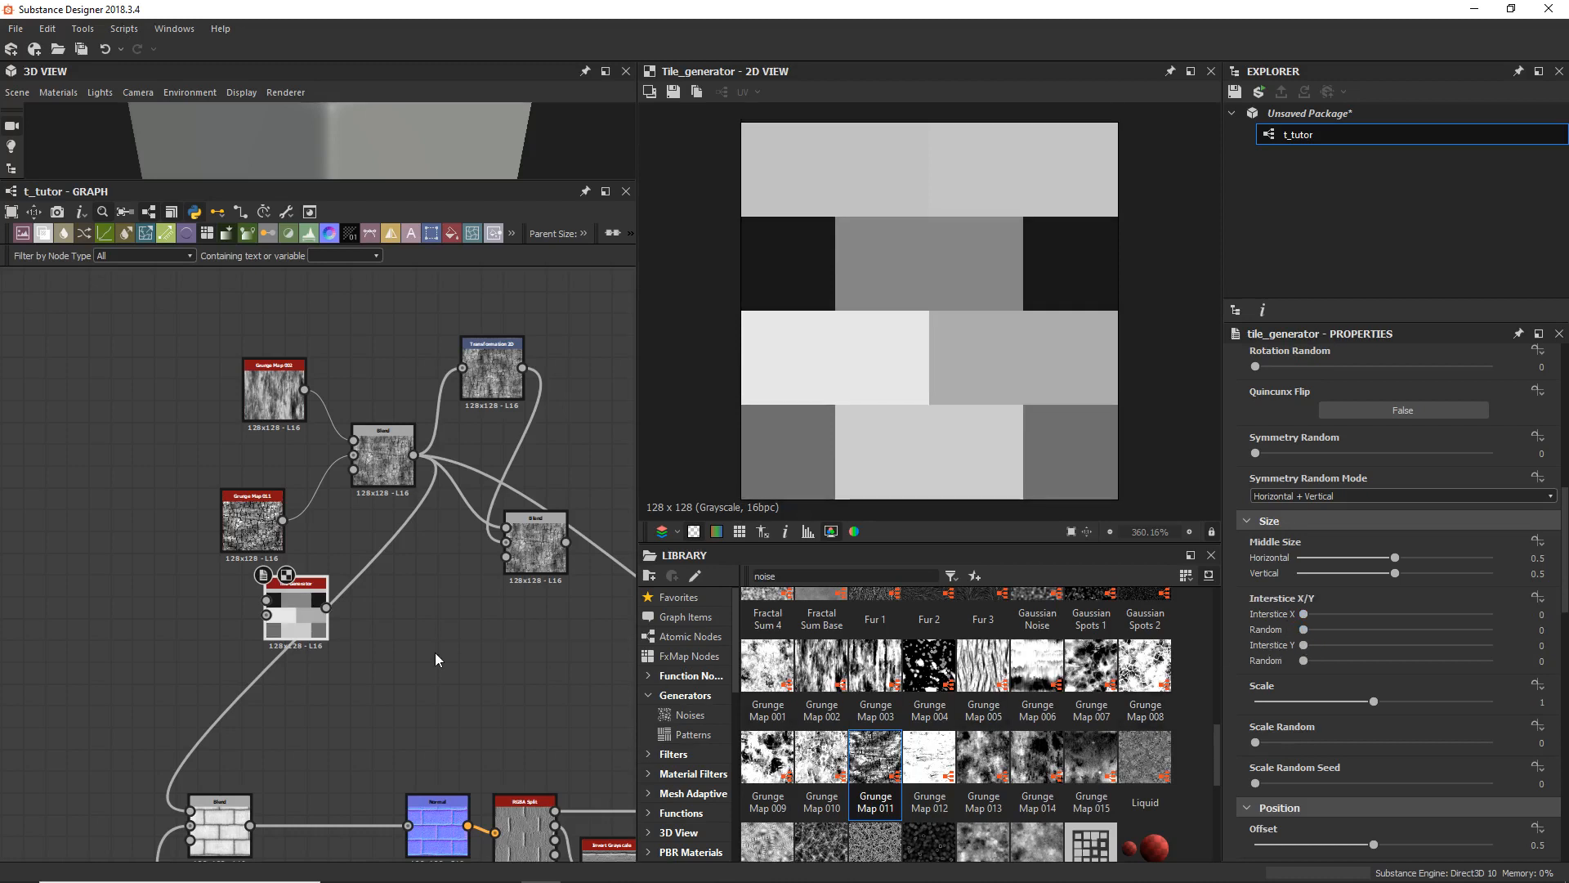
left_click_drag(326, 607, 502, 560)
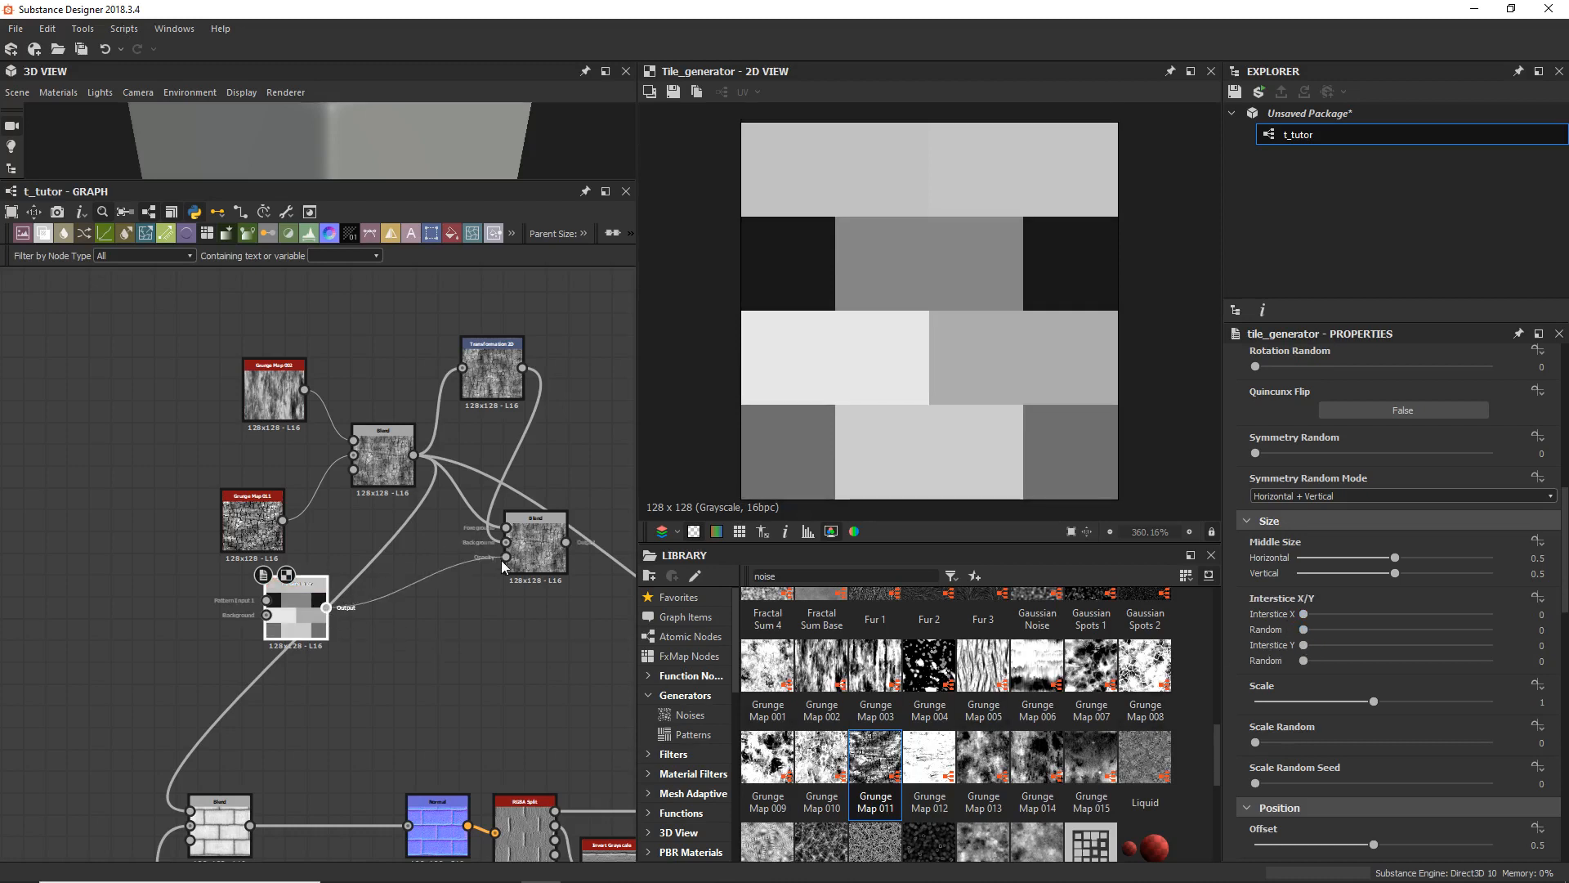
double_click(535, 546)
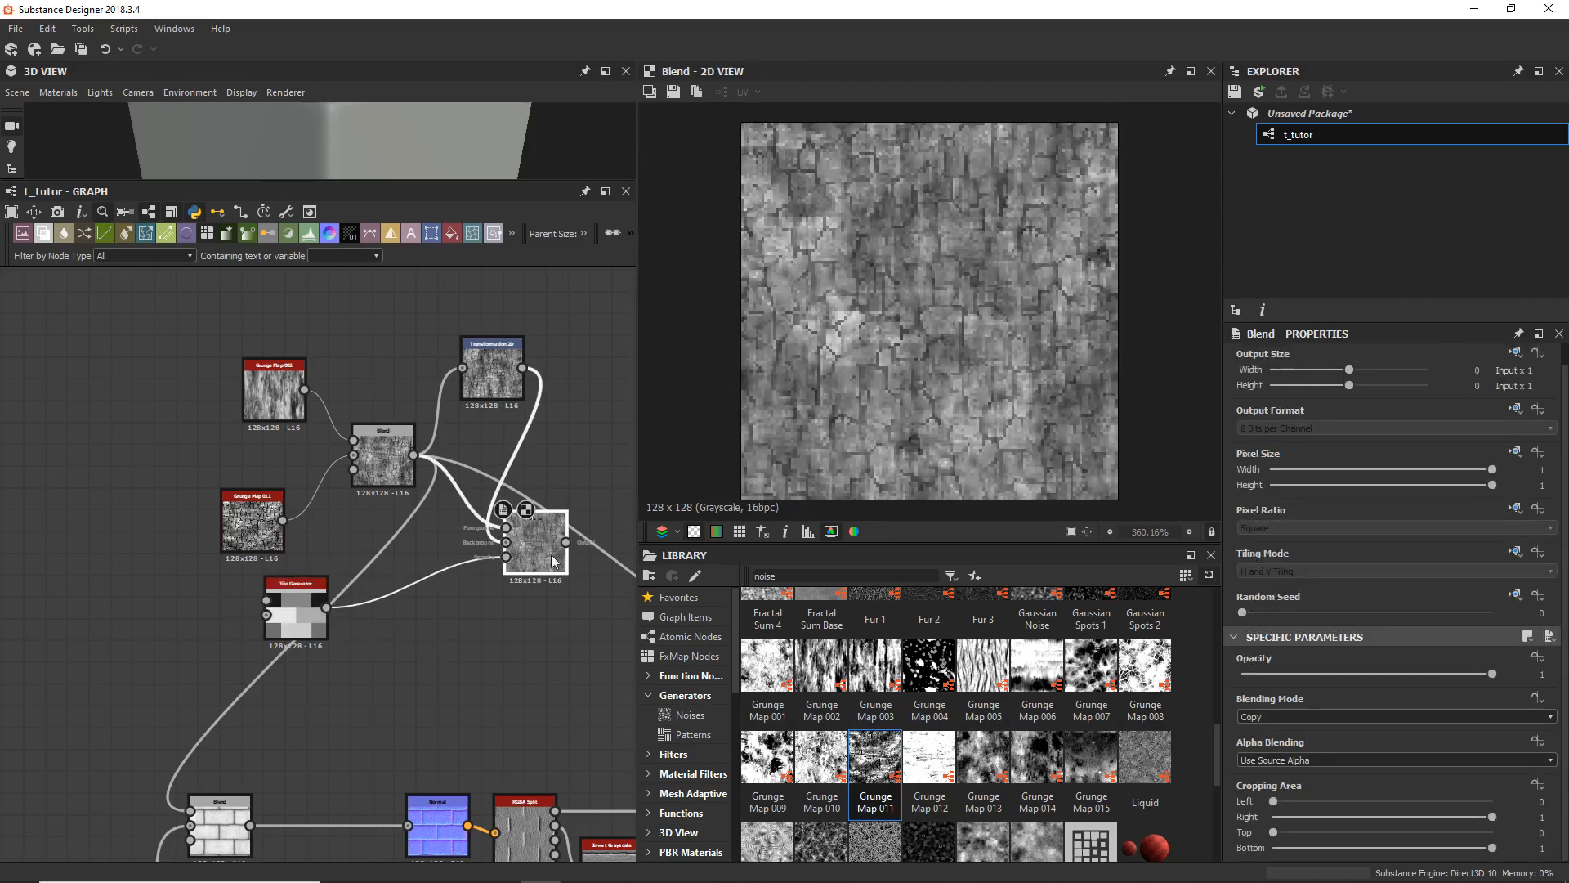
Step: Insert a Levels node between the duplicated Tile Generator and the Blend, raising its black input and lowering its white input to increase contrast
left_click_drag(1378, 672, 1567, 695)
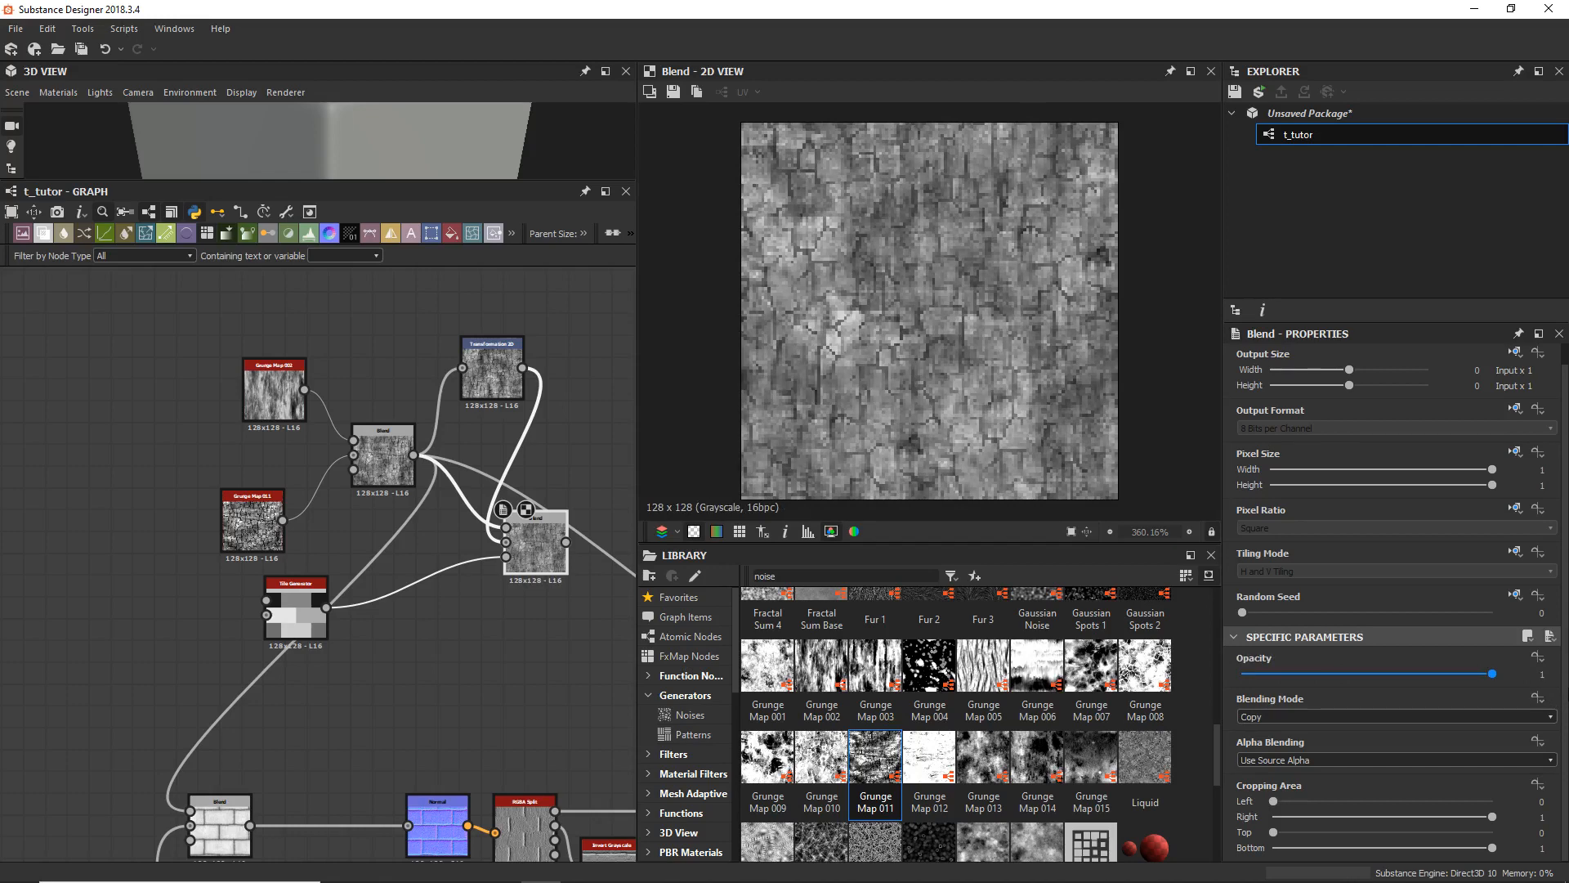
left_click_drag(277, 630, 234, 651)
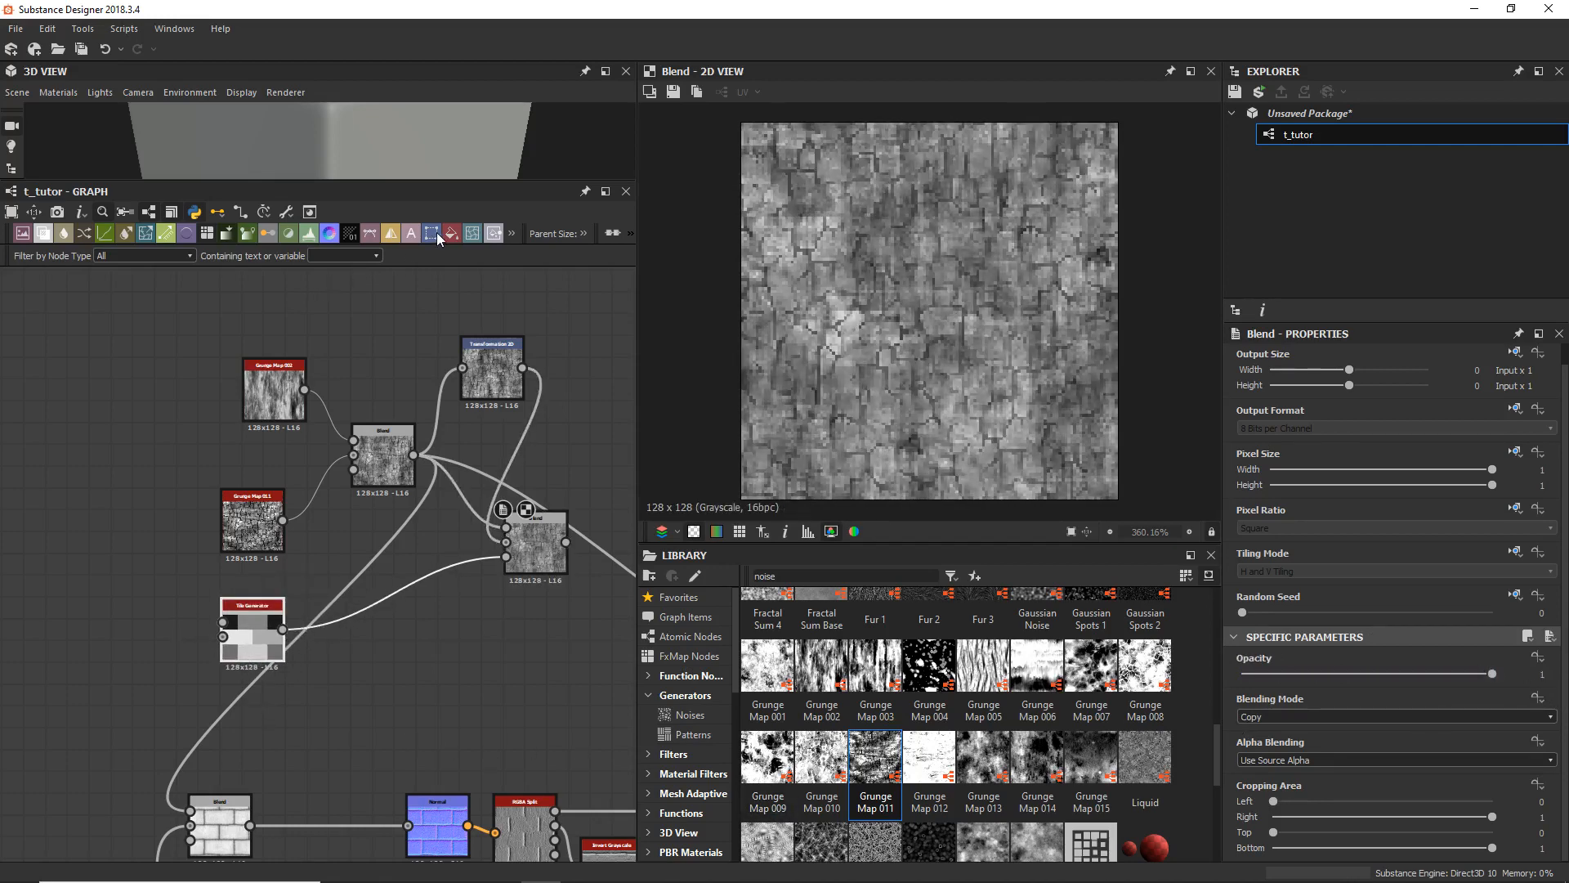
left_click(312, 236)
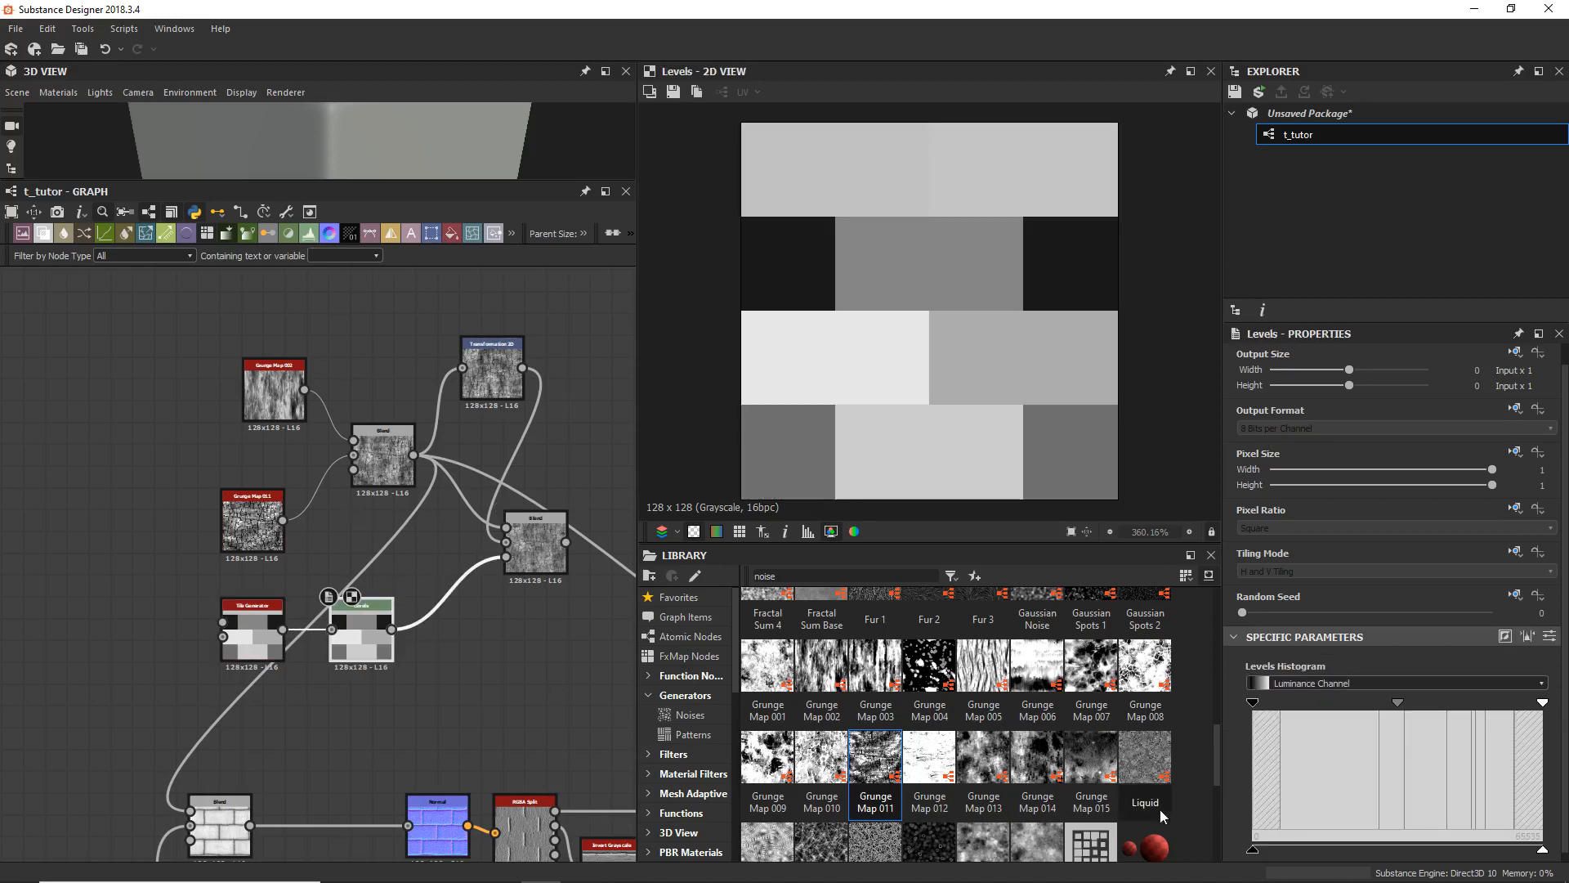
left_click_drag(1261, 703, 1365, 702)
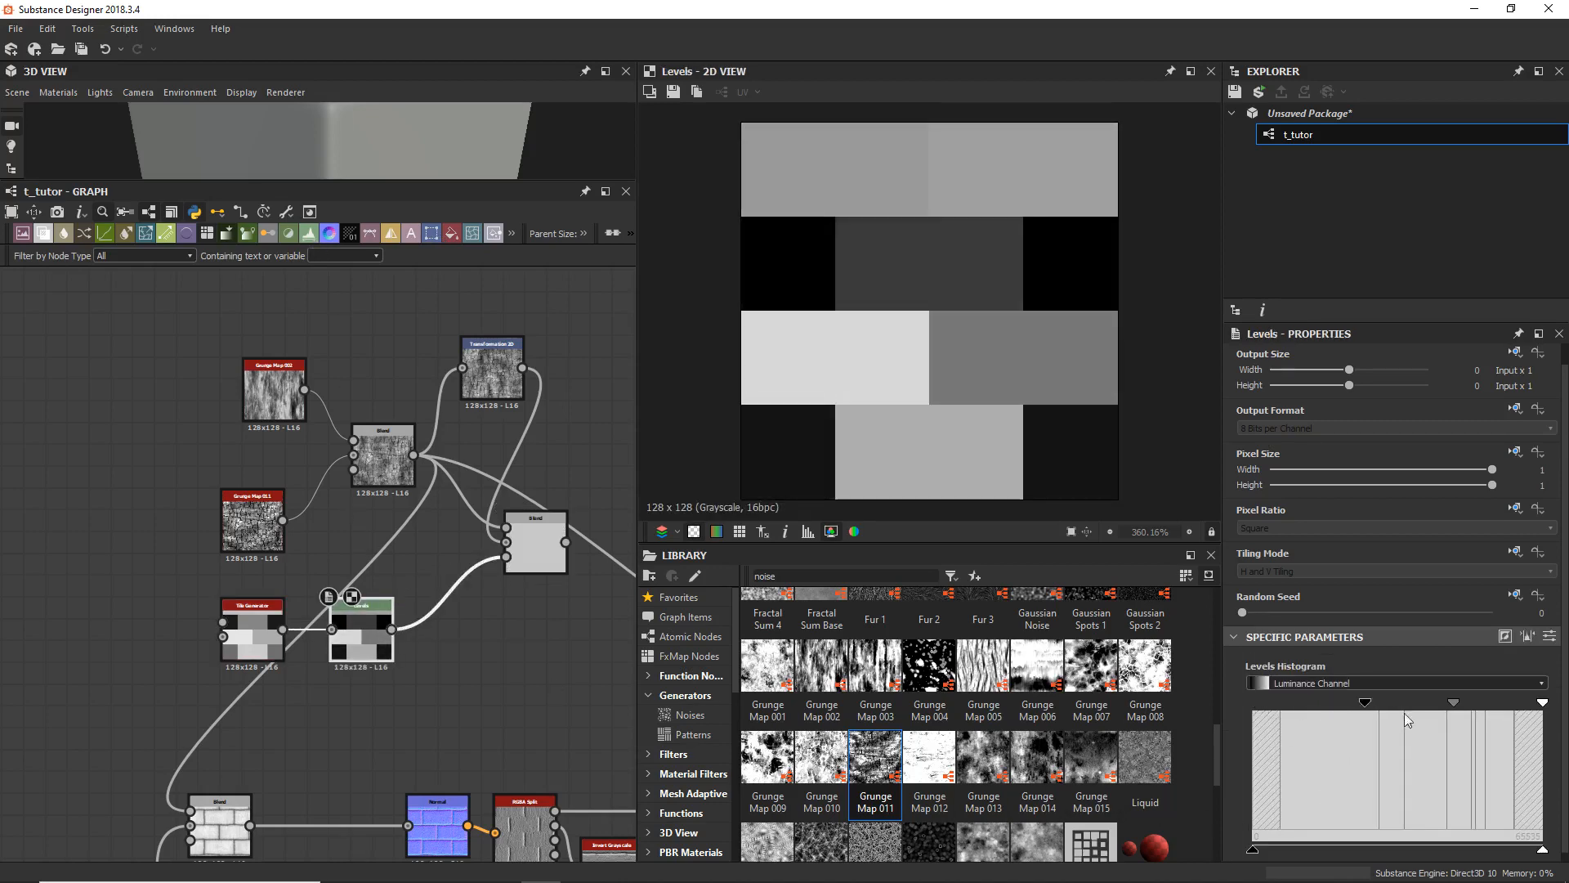
left_click_drag(1542, 702, 1453, 720)
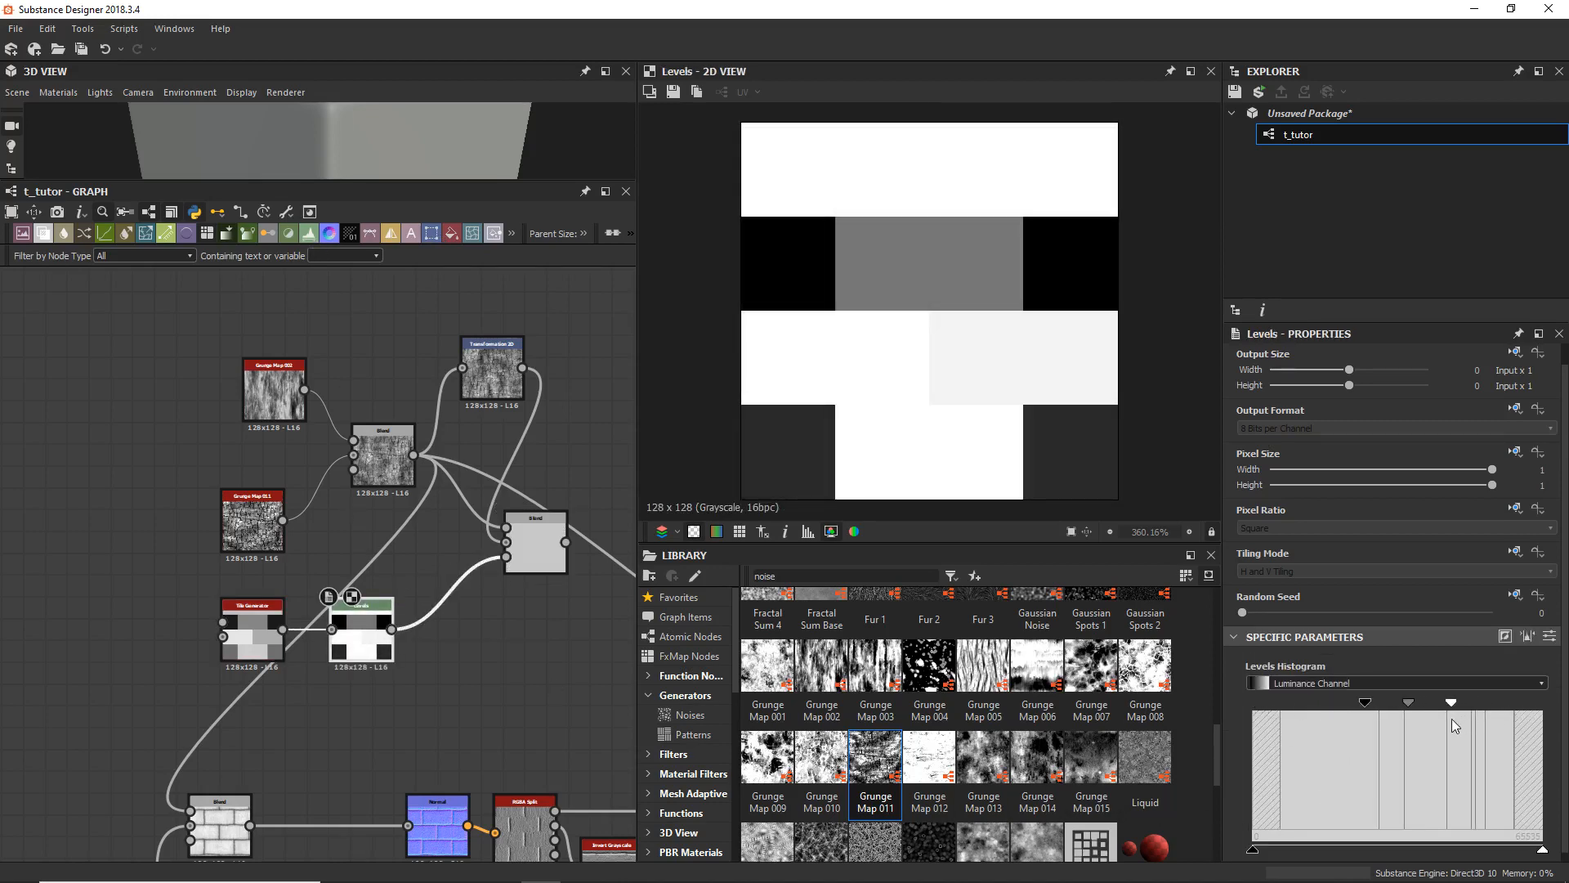
double_click(536, 544)
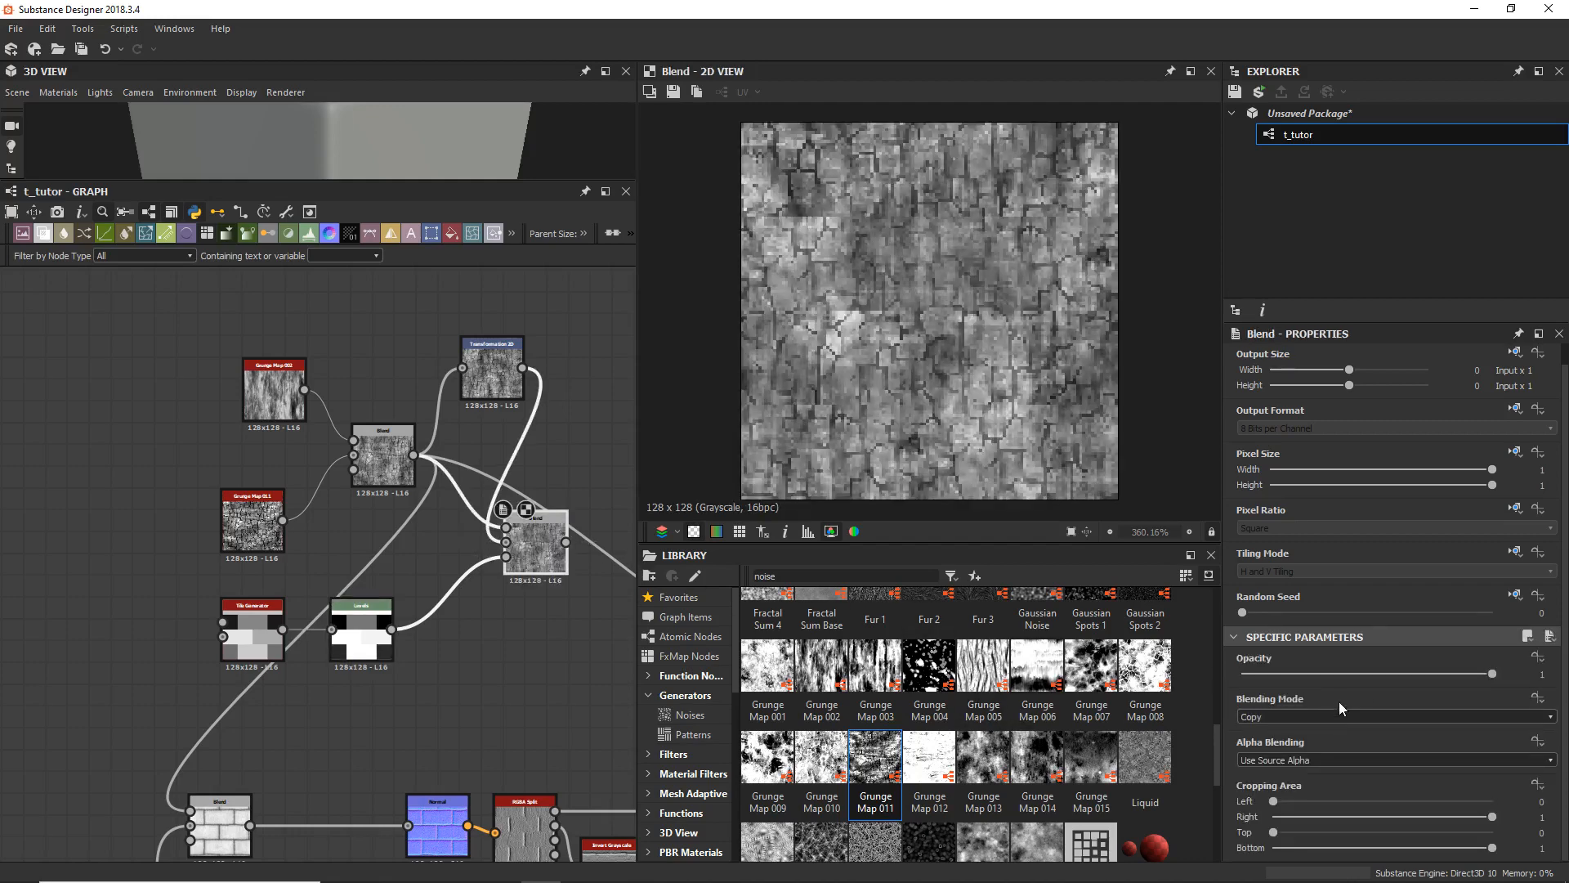
left_click_drag(1340, 674, 1568, 695)
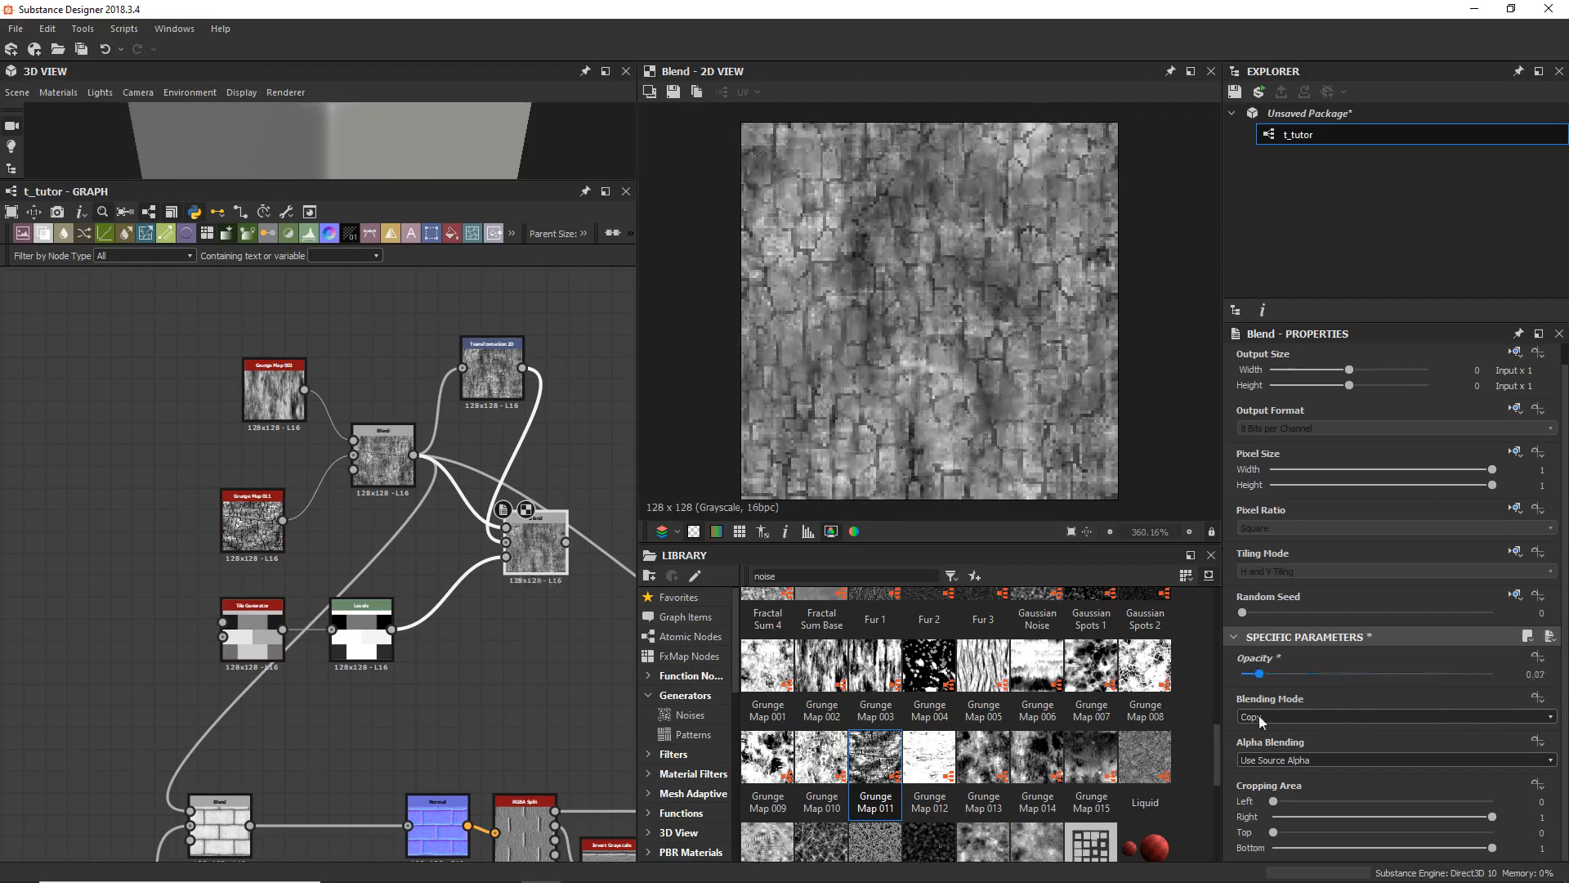
Step: Connect the varied grunge Blend to the final Blend and the brick Blend in place of the original grunge, and preview the final Auto Levels
left_click(687, 773)
middle_click_drag(434, 684, 91, 598)
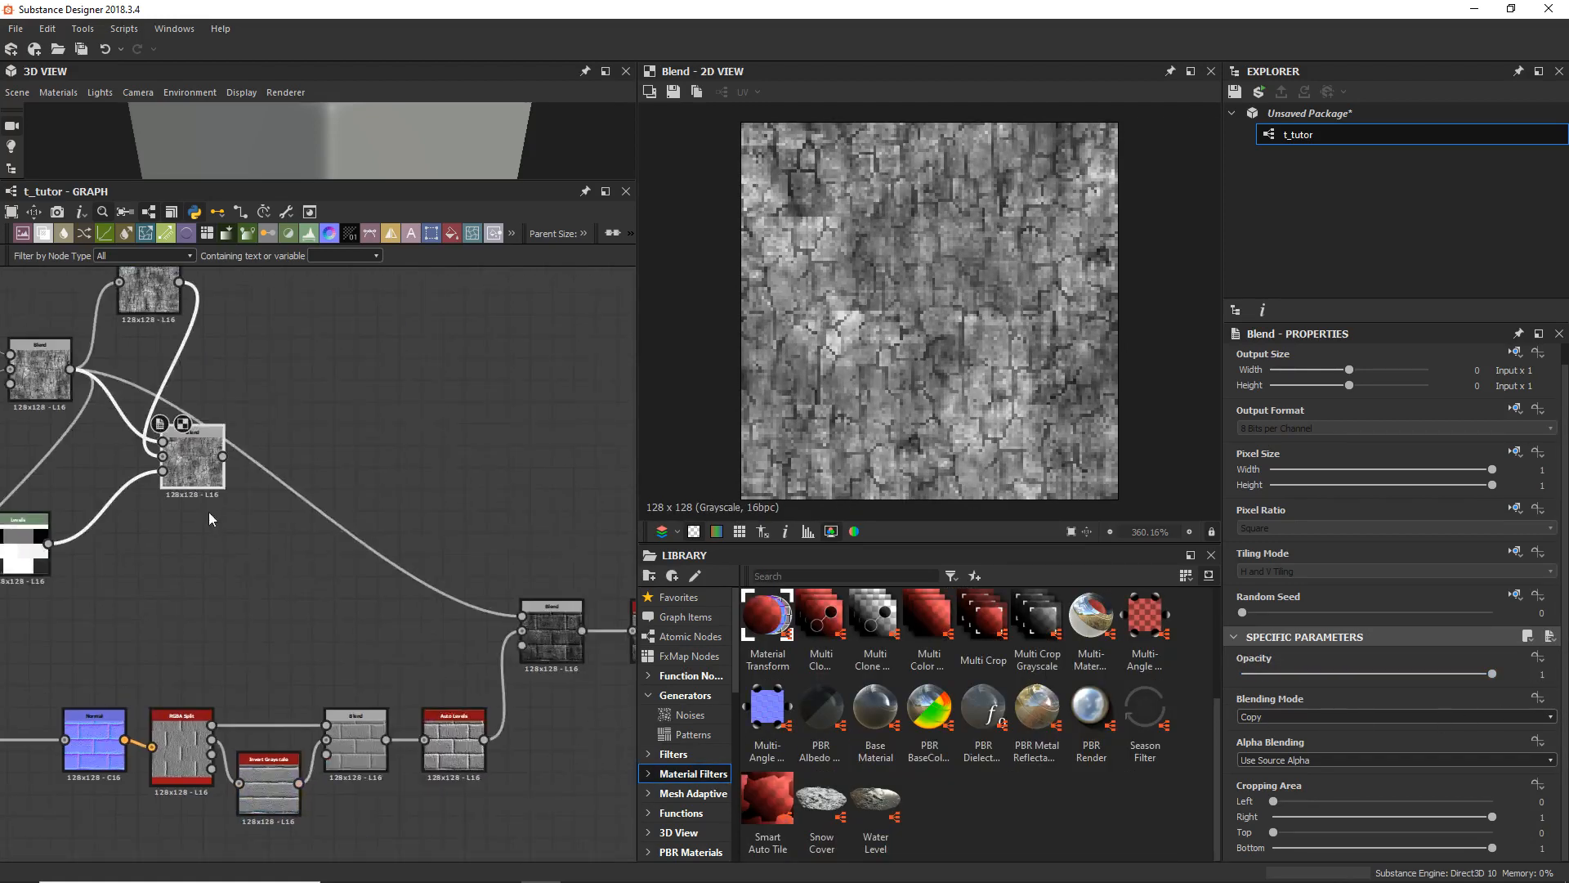
left_click_drag(223, 456, 505, 616)
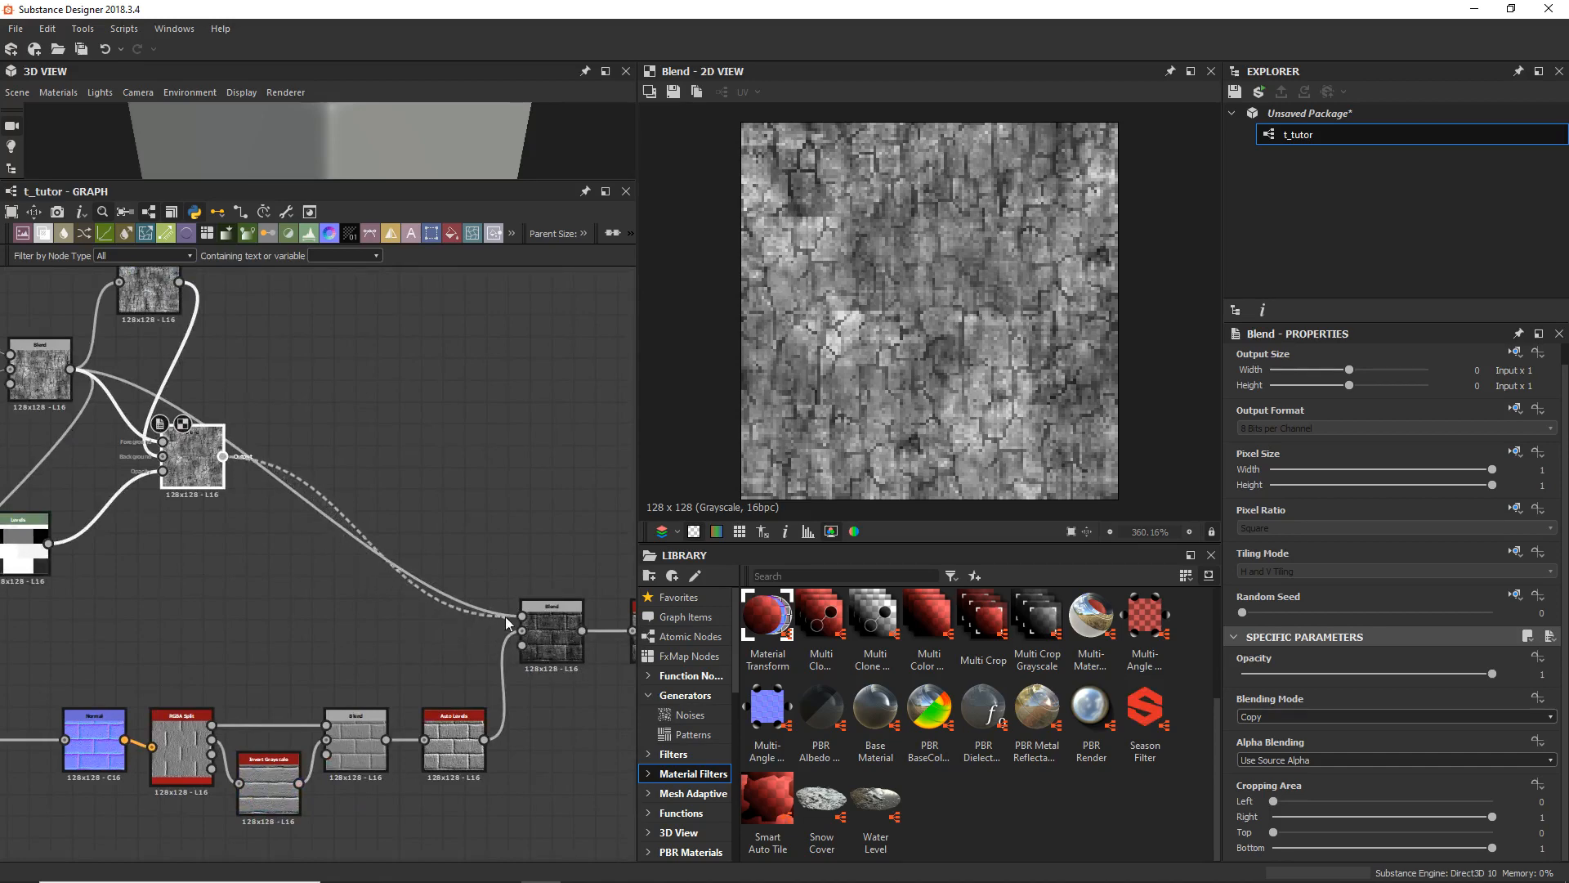
middle_click_drag(160, 626, 452, 583)
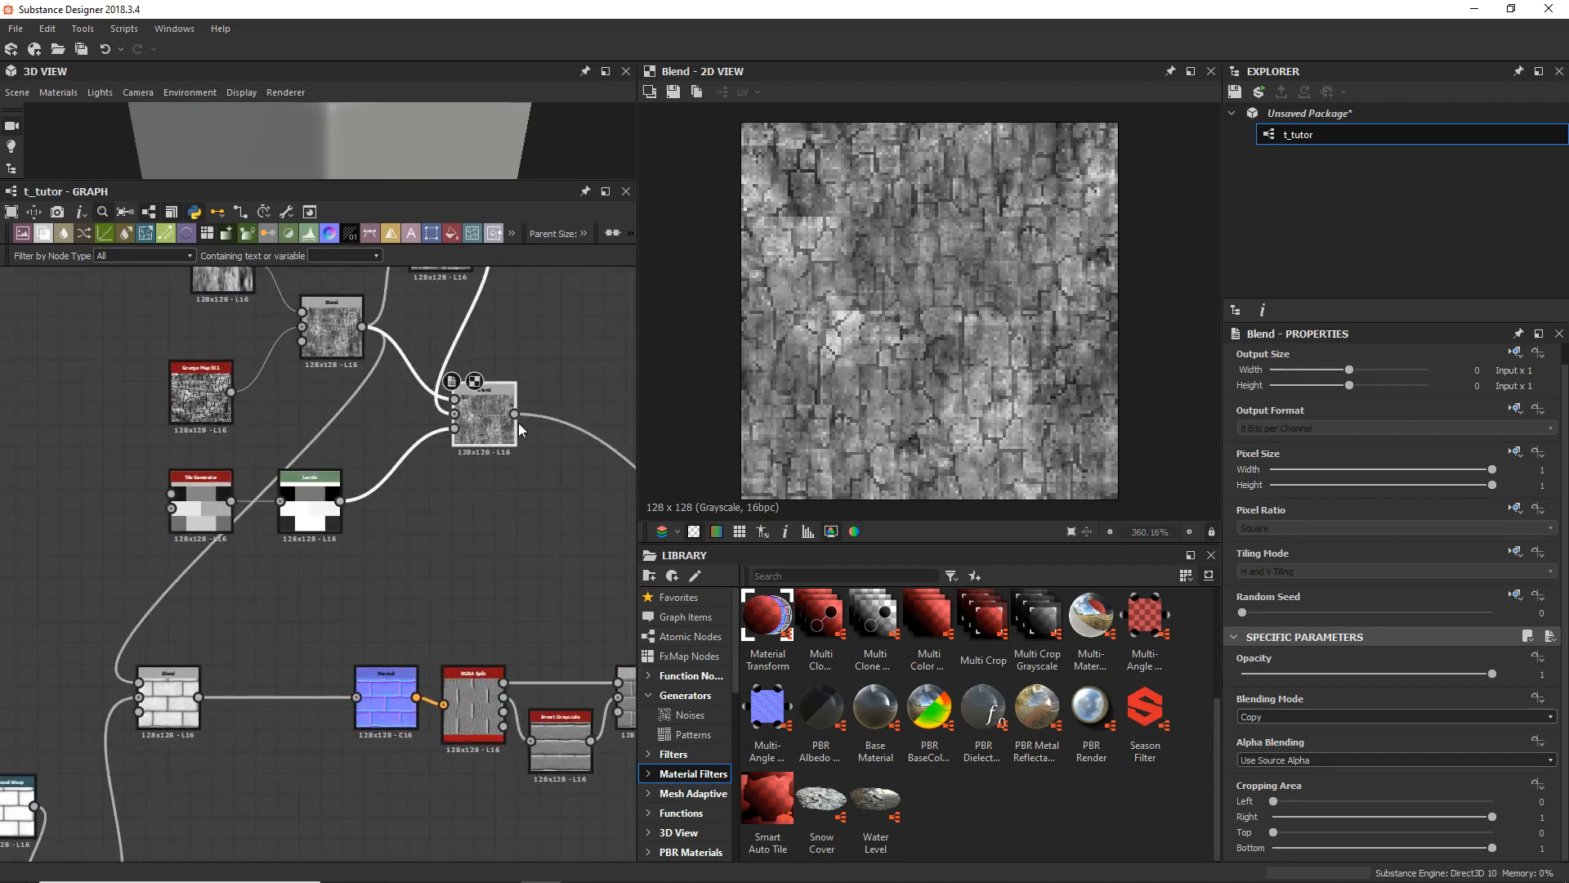
left_click_drag(516, 415, 139, 682)
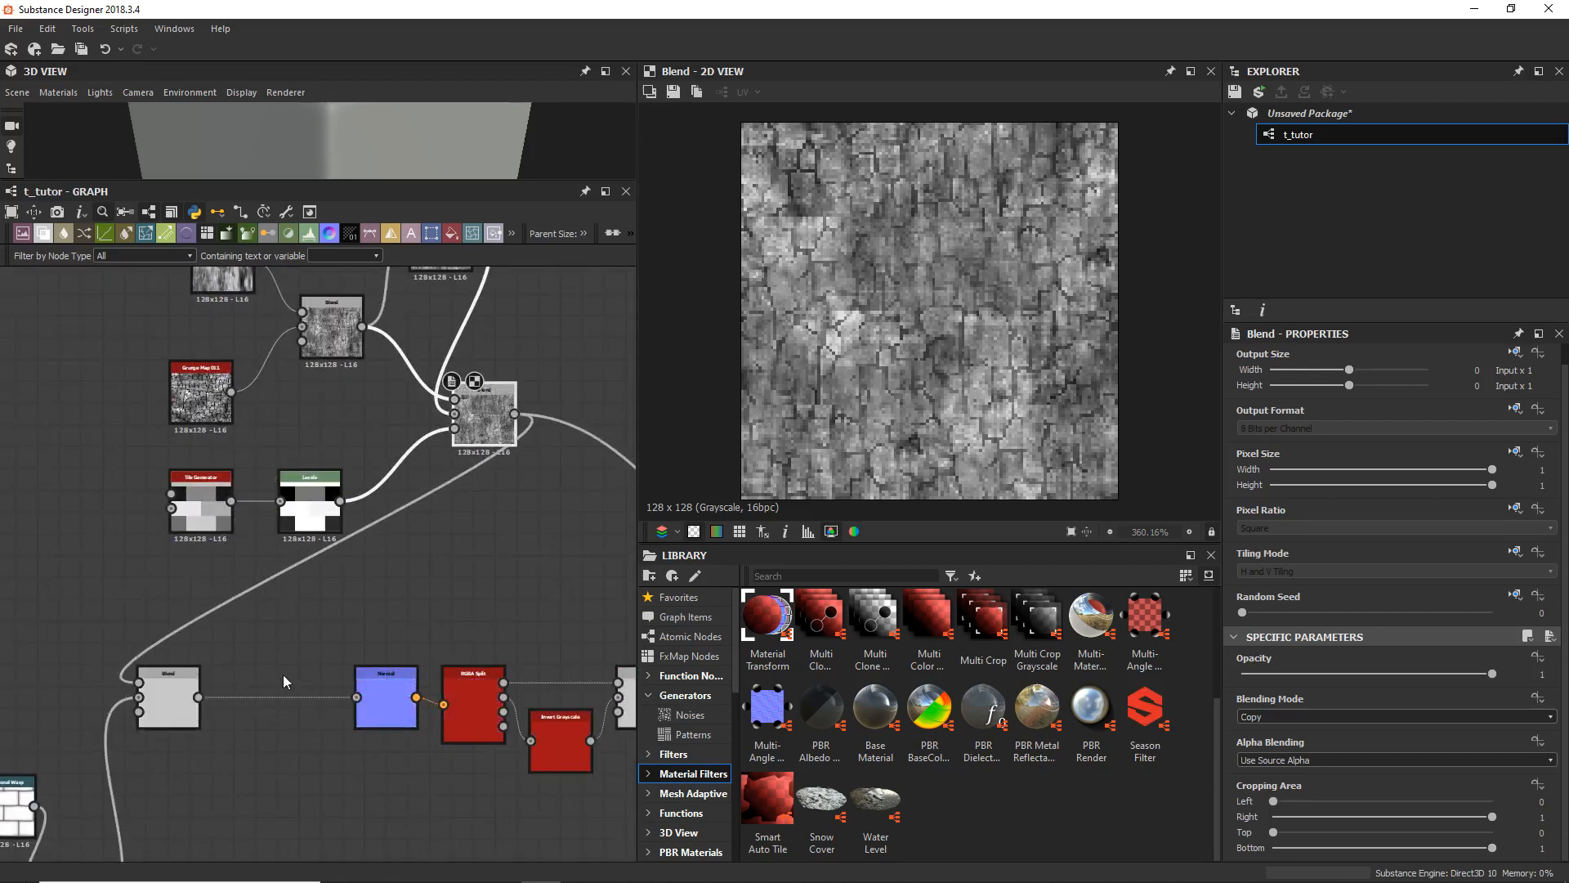
middle_click_drag(458, 613, 7, 641)
double_click(467, 629)
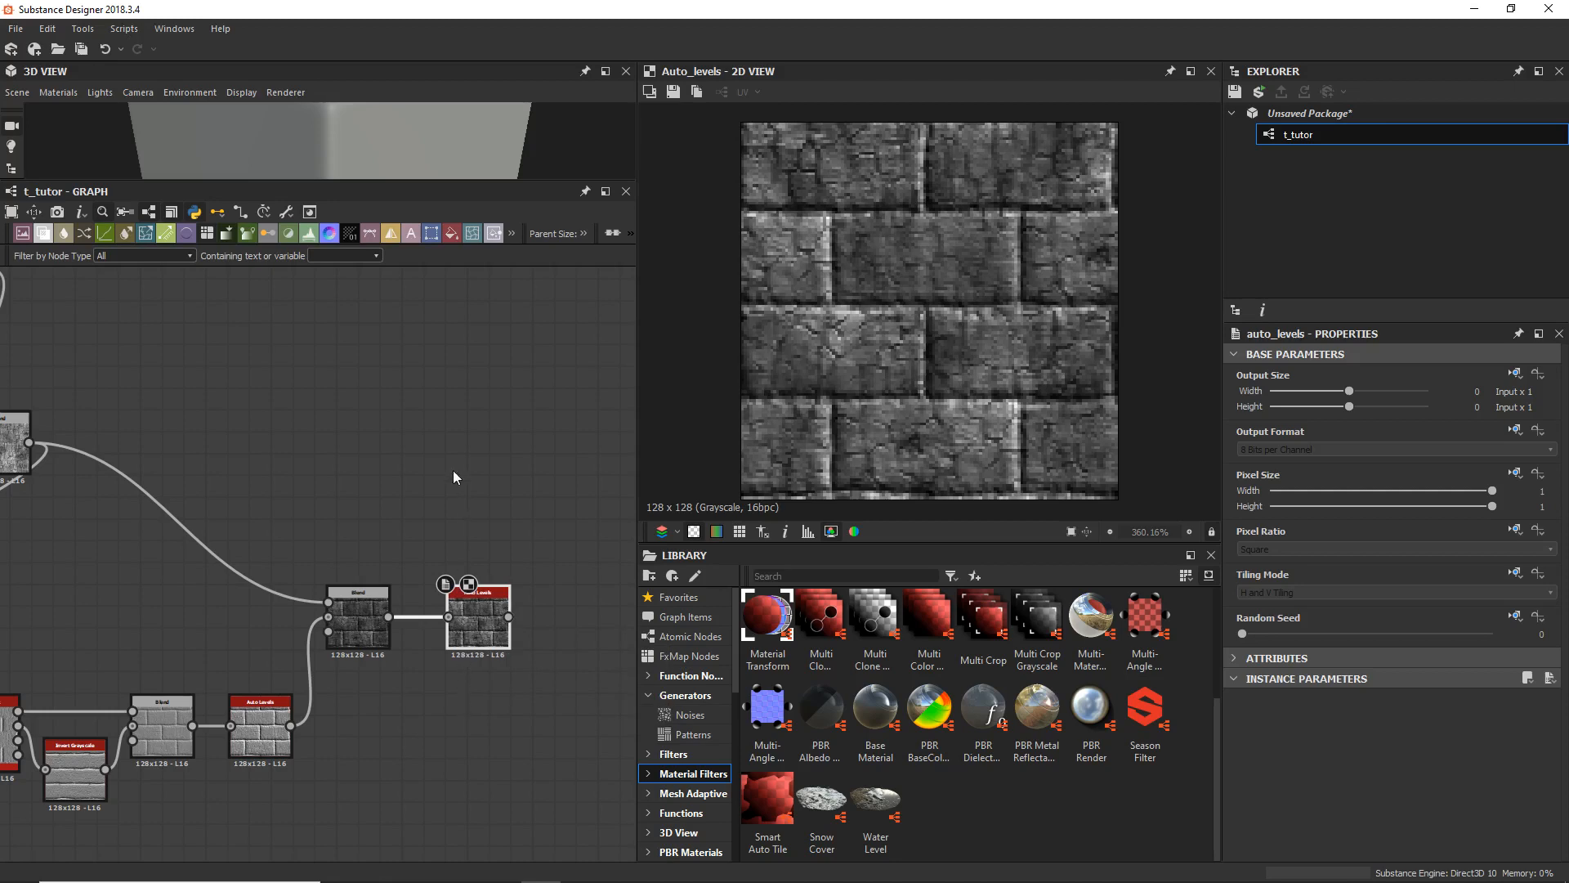
Step: Shift the grunge maps, their Blends and the Transformation 2D slightly upward, and preview the edge-highlight Auto Levels output
middle_click_drag(489, 505, 419, 547)
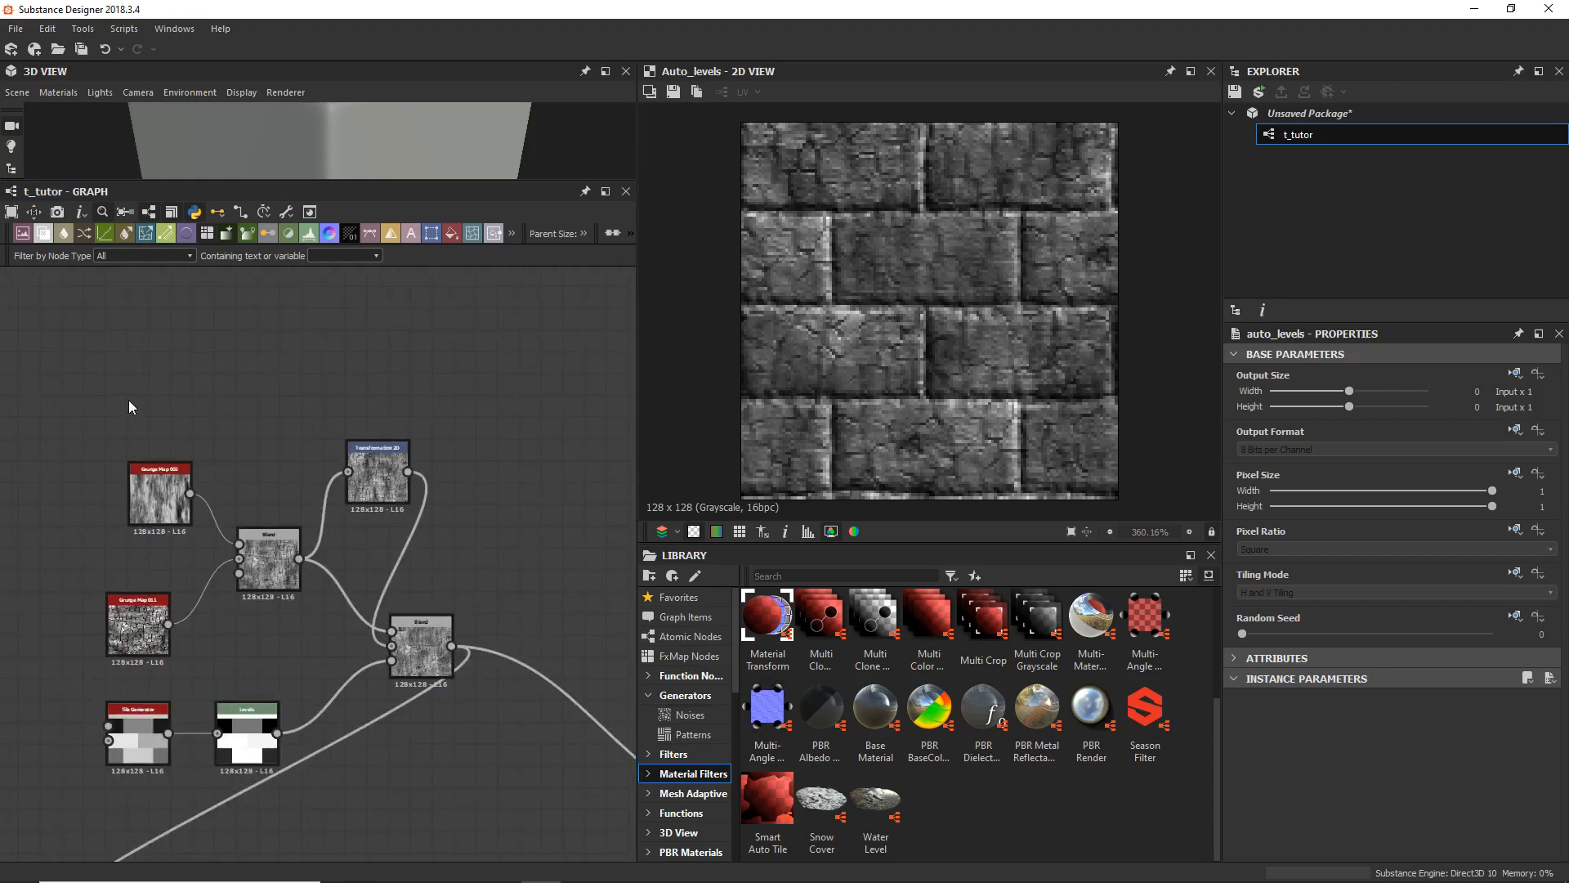
left_click_drag(129, 406, 403, 647)
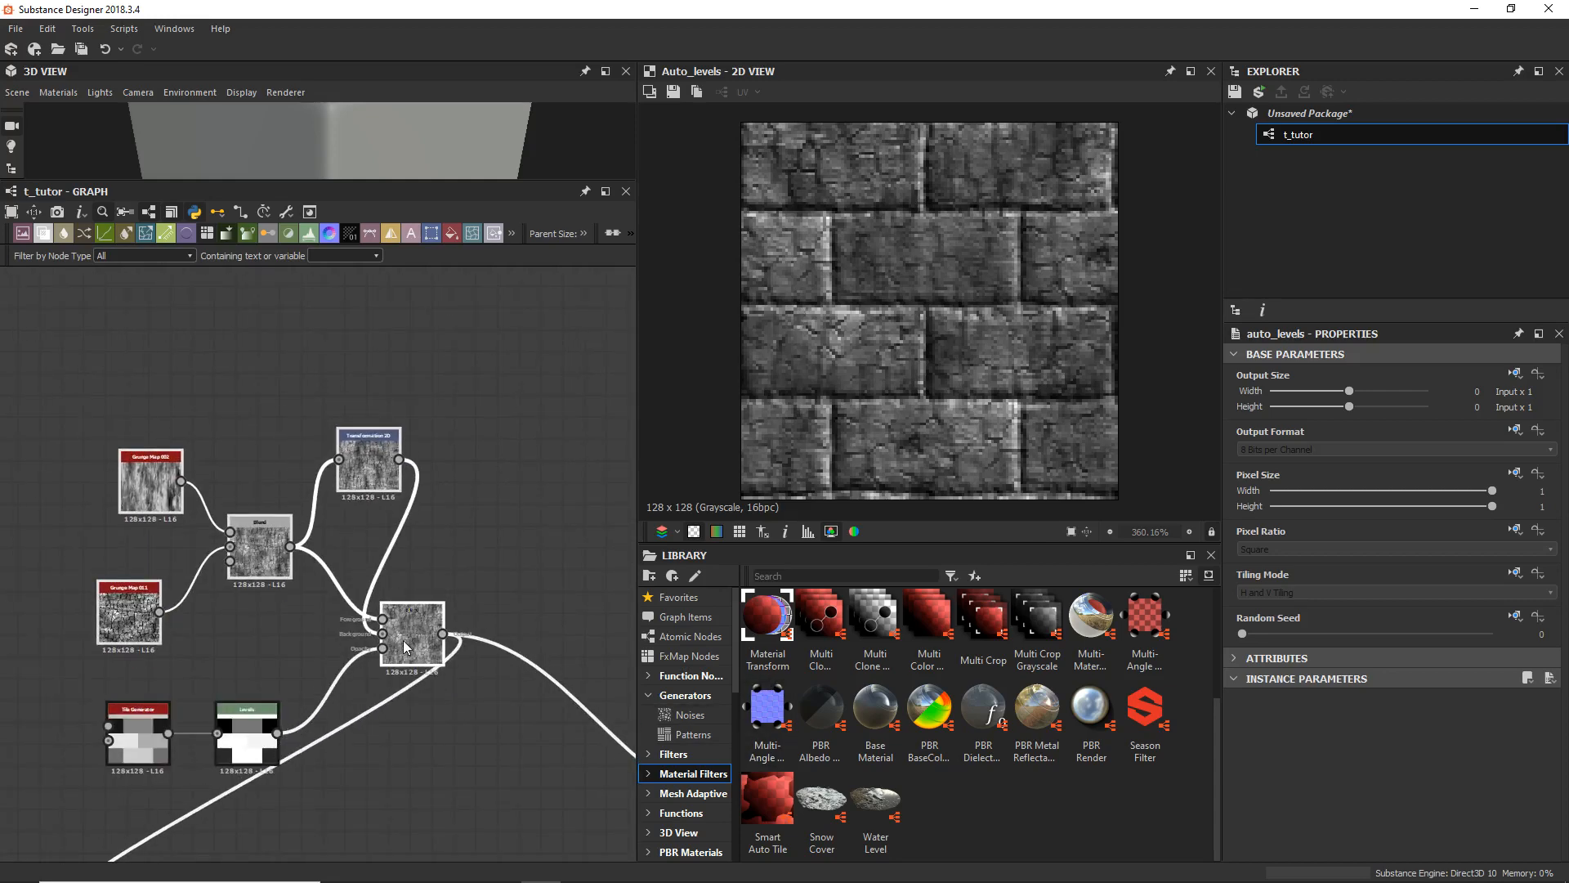
middle_click_drag(448, 655, 178, 429)
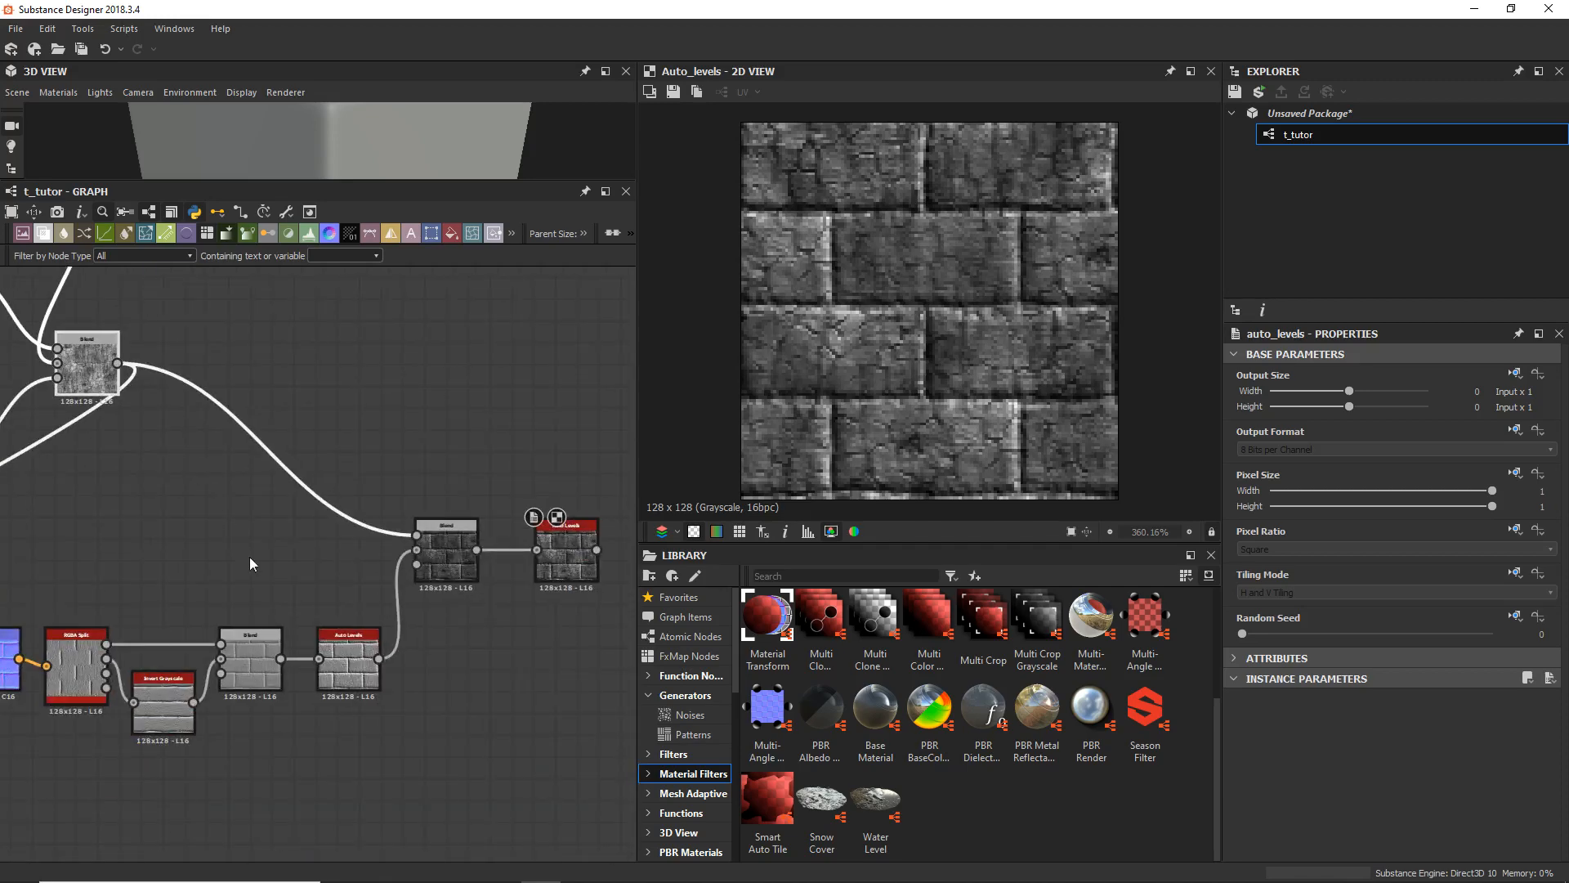
double_click(357, 656)
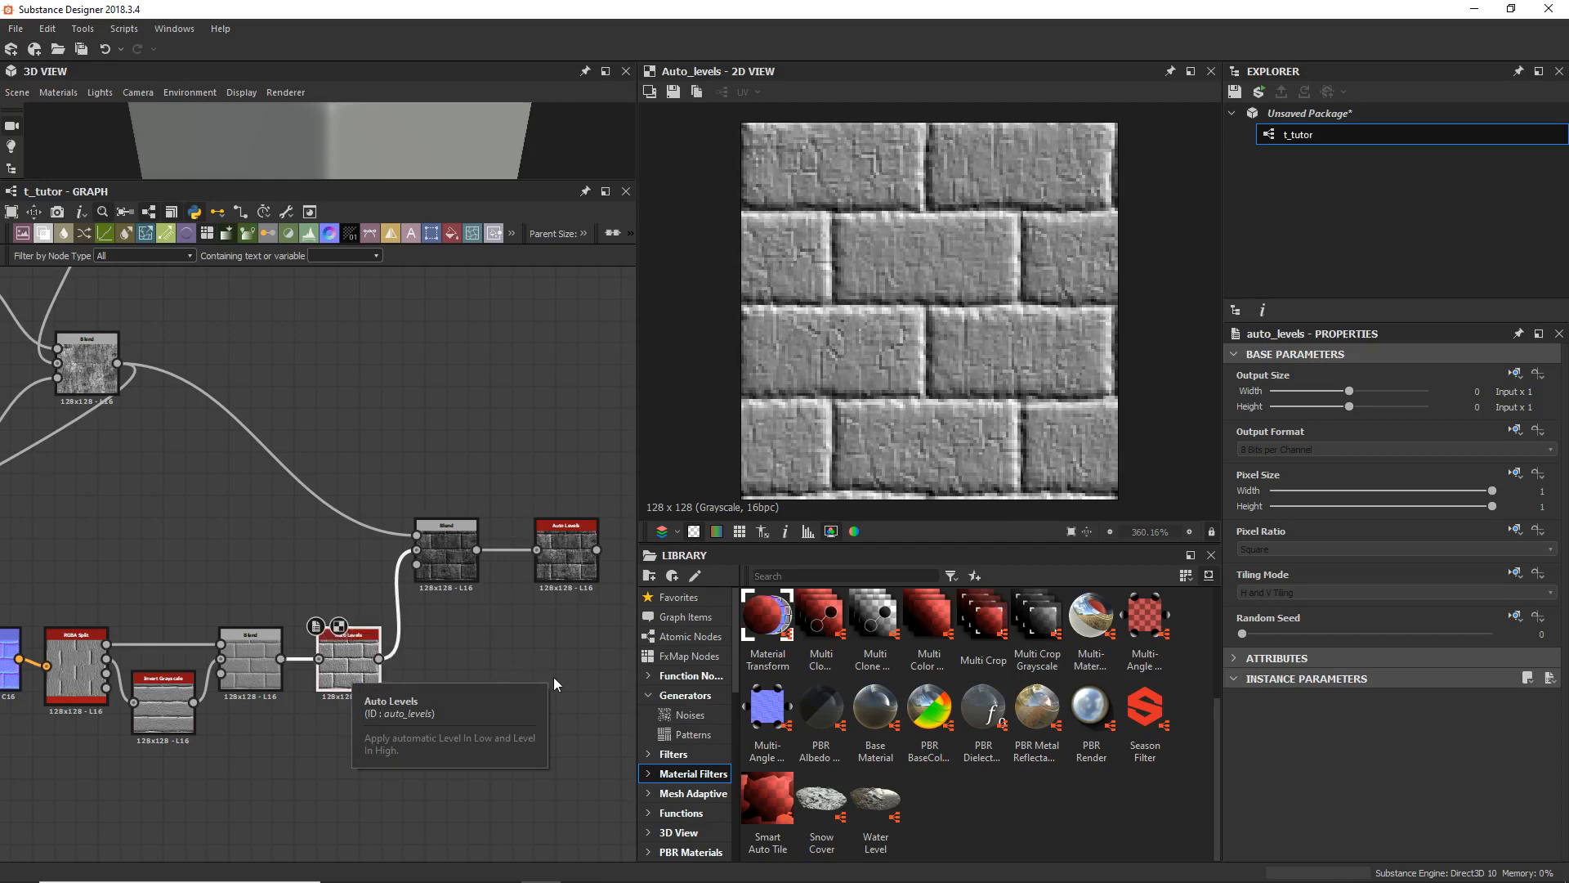
left_click(335, 792)
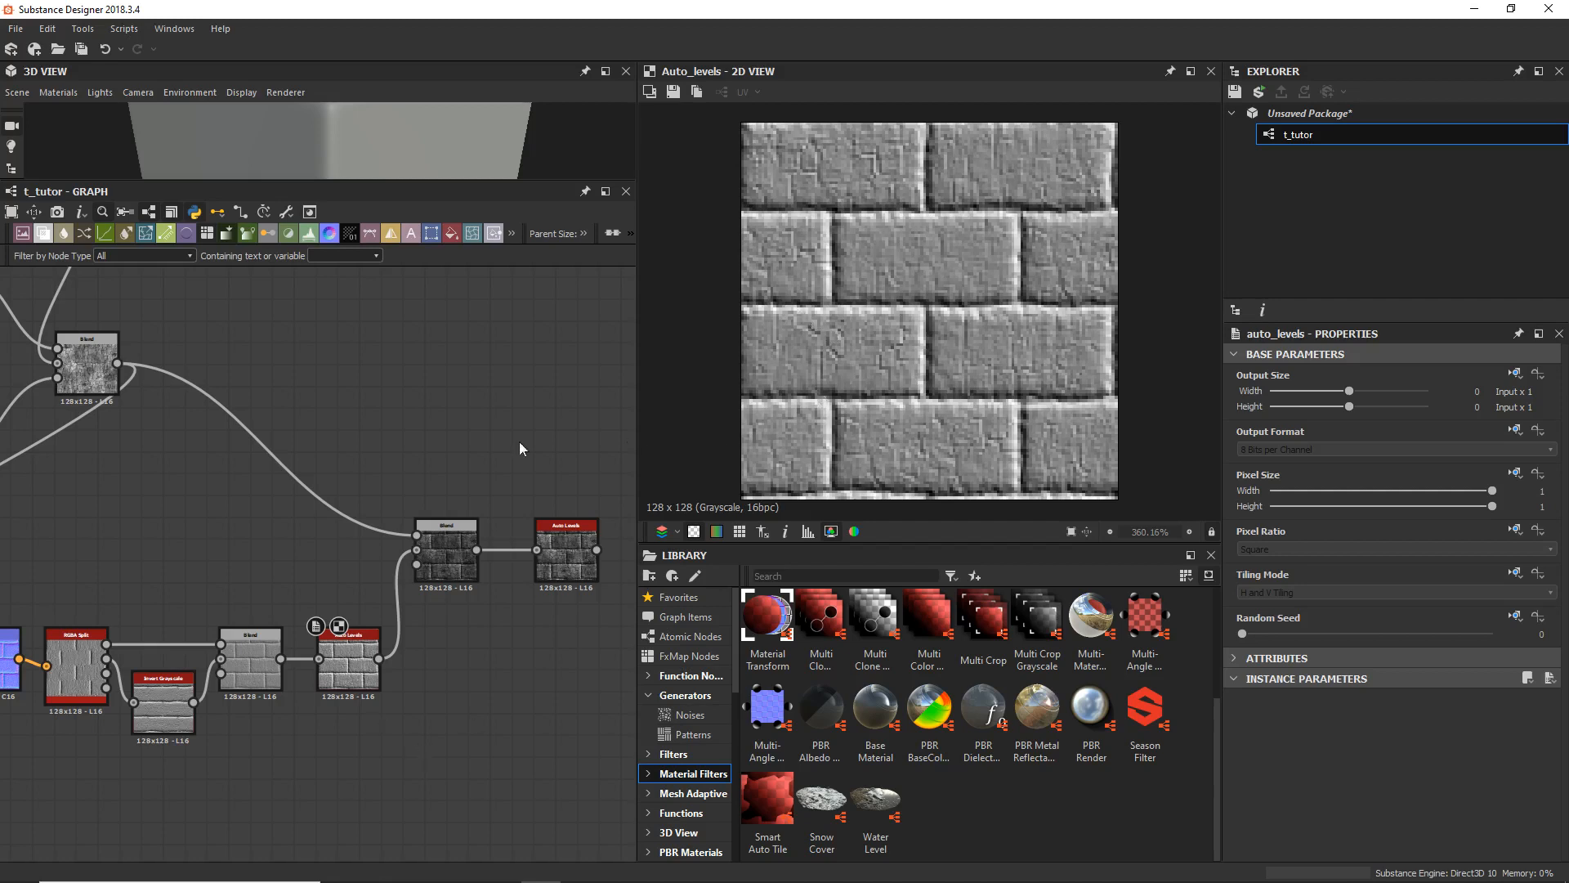
Step: Add a Gradient Map node and feed it from the final Auto Levels
middle_click_drag(344, 416, 193, 480)
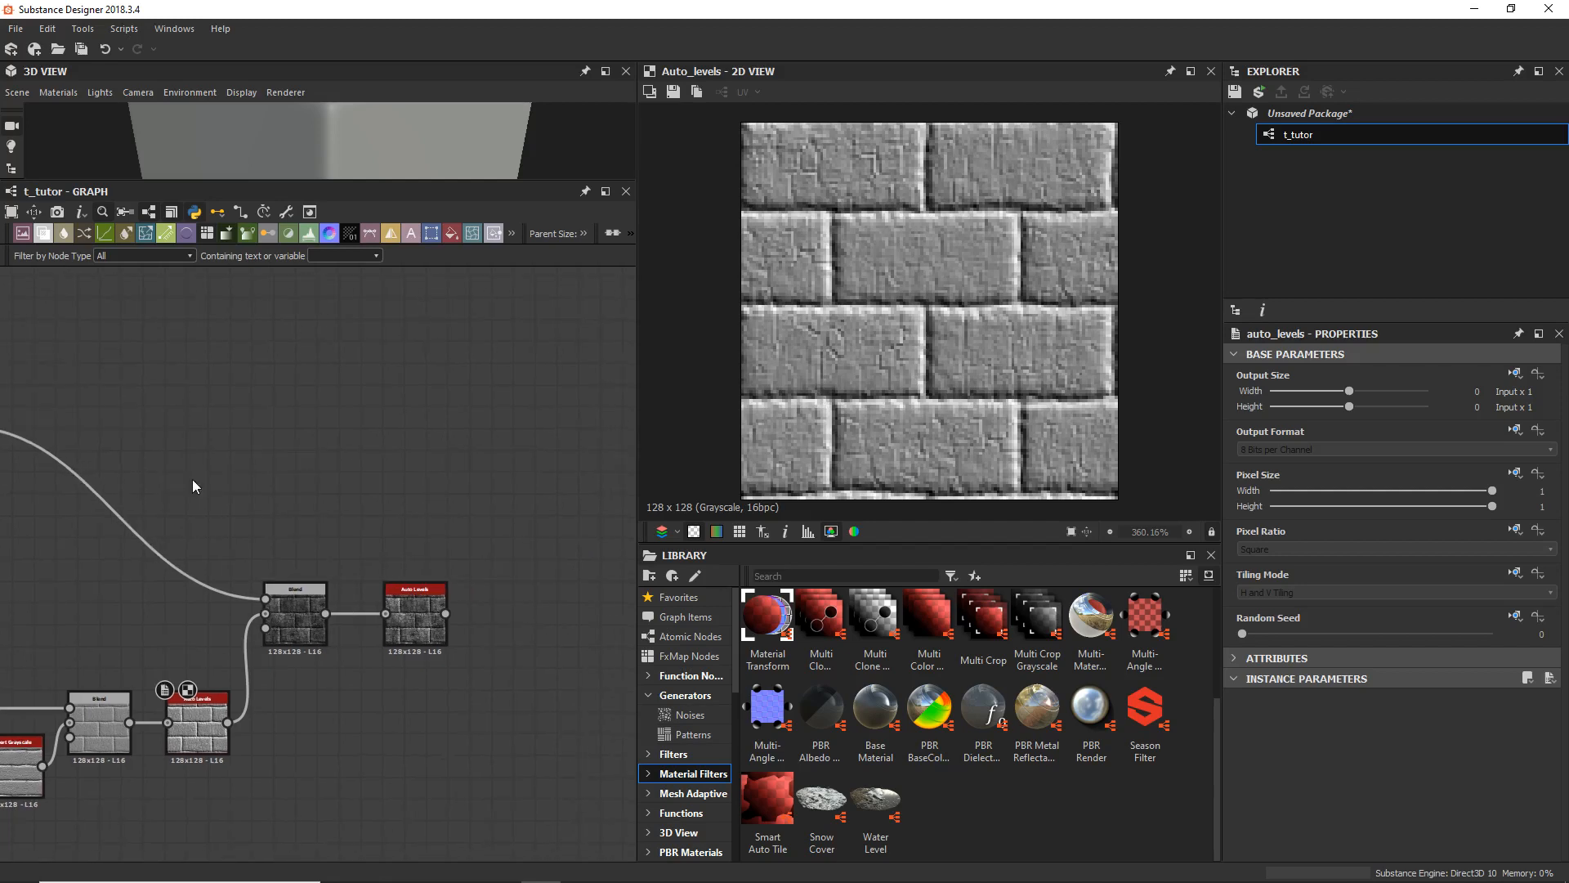
middle_click_drag(337, 452, 326, 517)
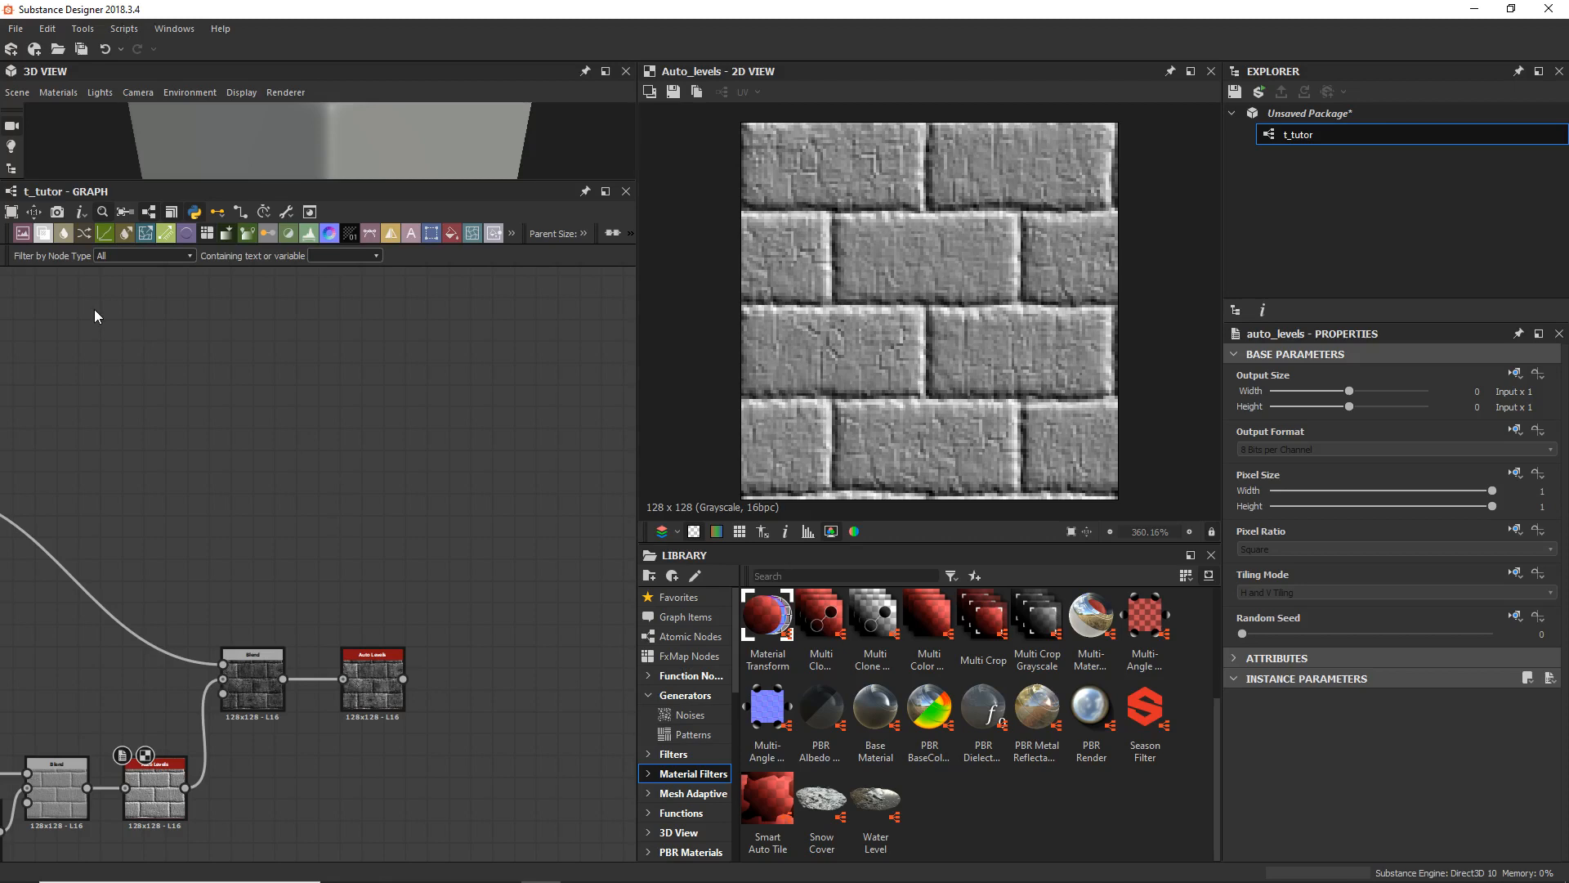
left_click_drag(362, 652, 341, 652)
key("space")
key("Return")
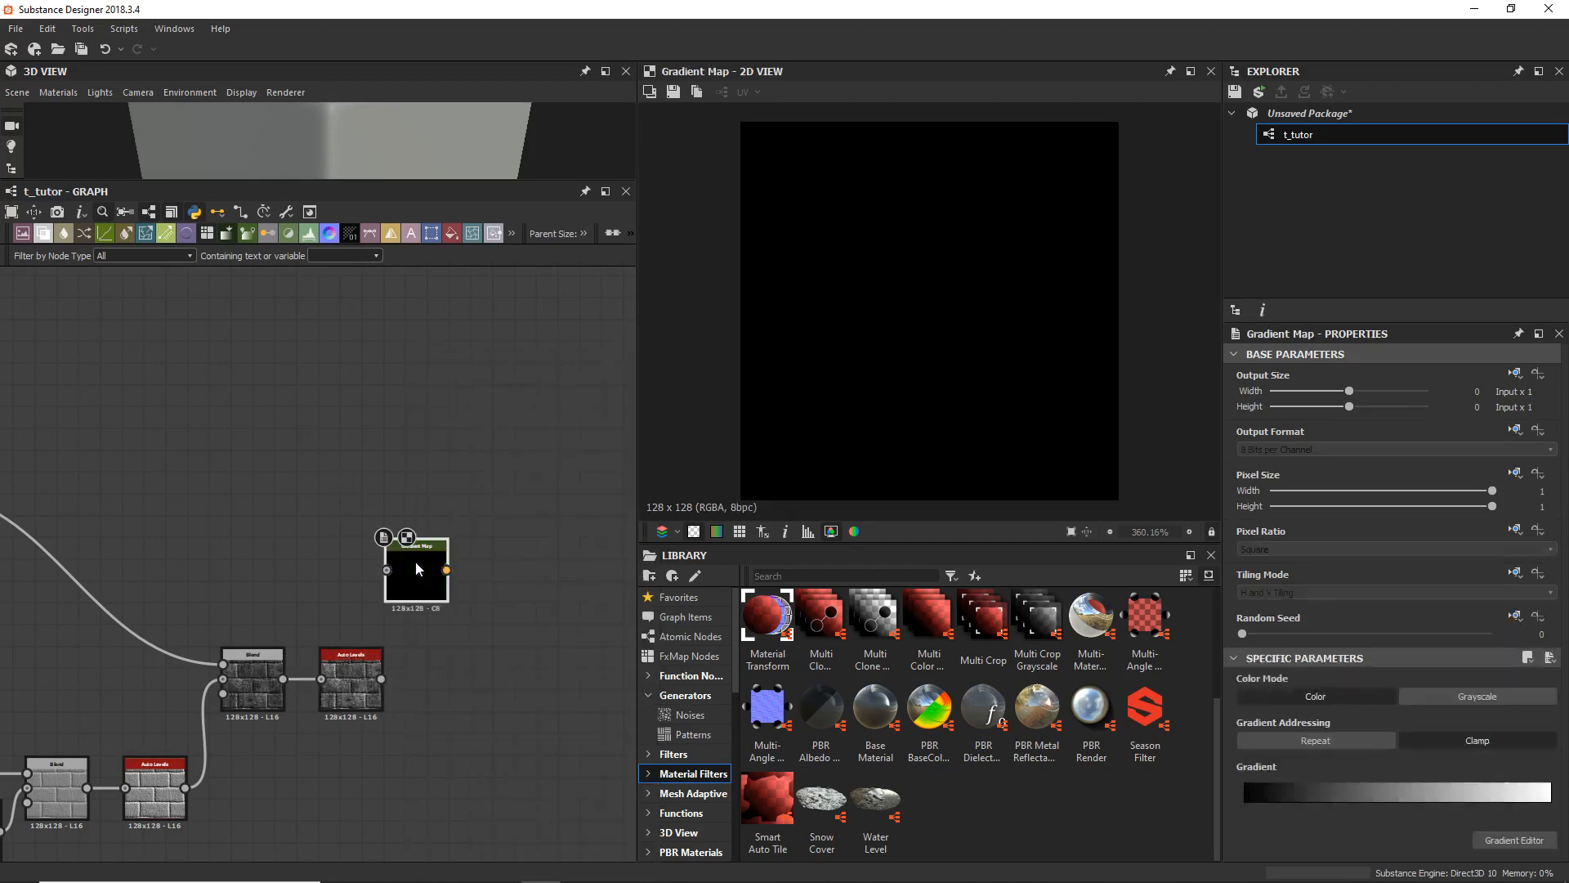
left_click_drag(382, 678, 453, 602)
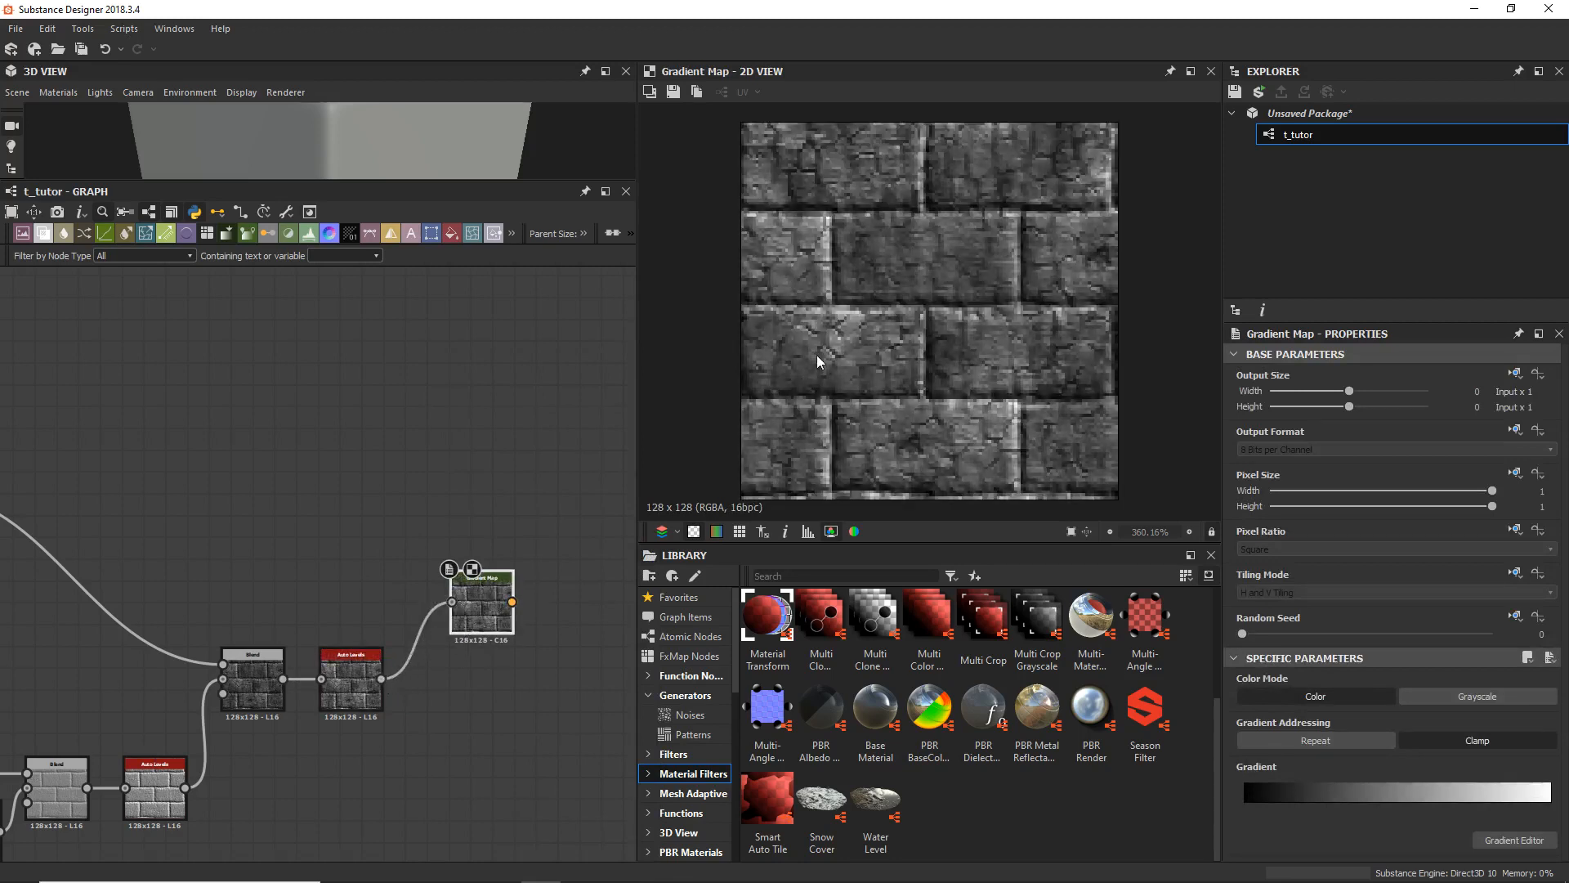
Step: Open the Gradient Map's gradient for editing and set its end key at position 1.000 to red (R 255, G 0, B 0)
scroll(875, 370, "up", 4)
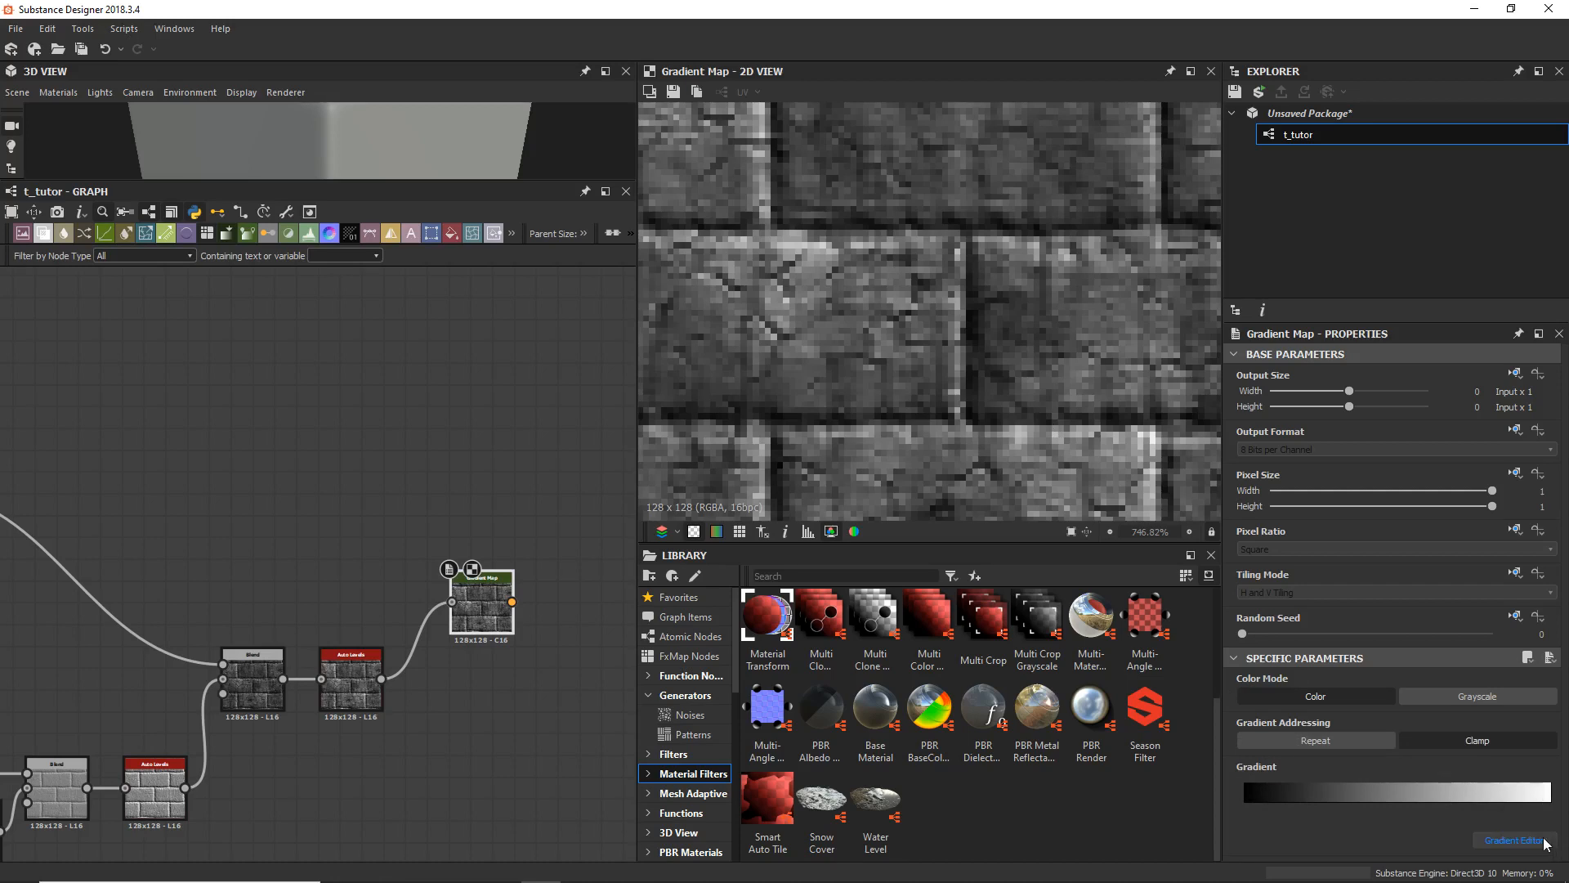
left_click(1514, 840)
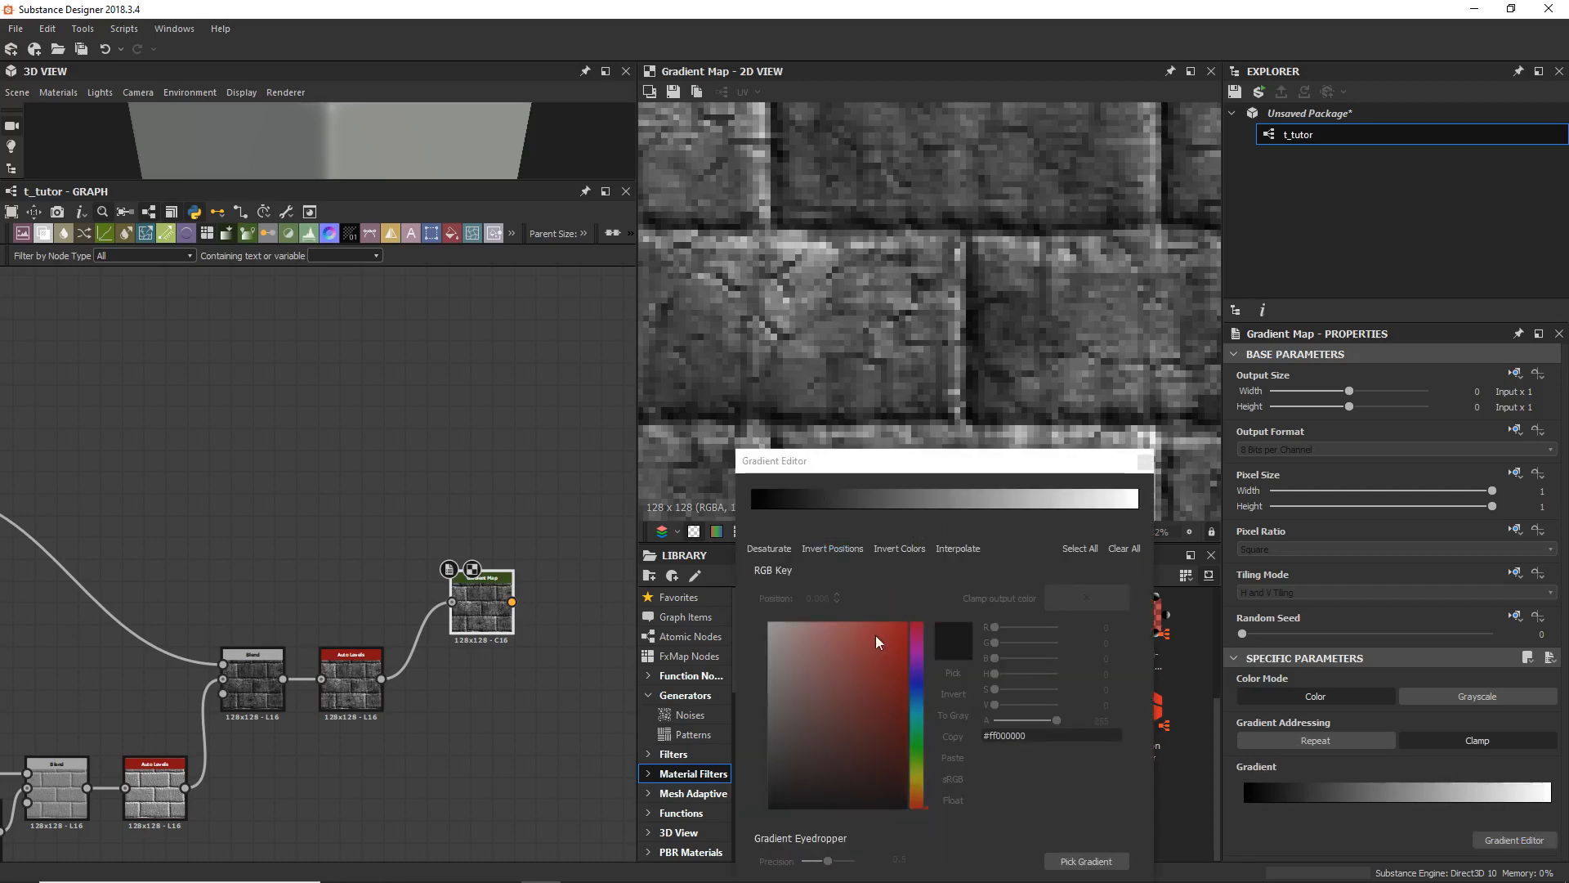
left_click(1135, 505)
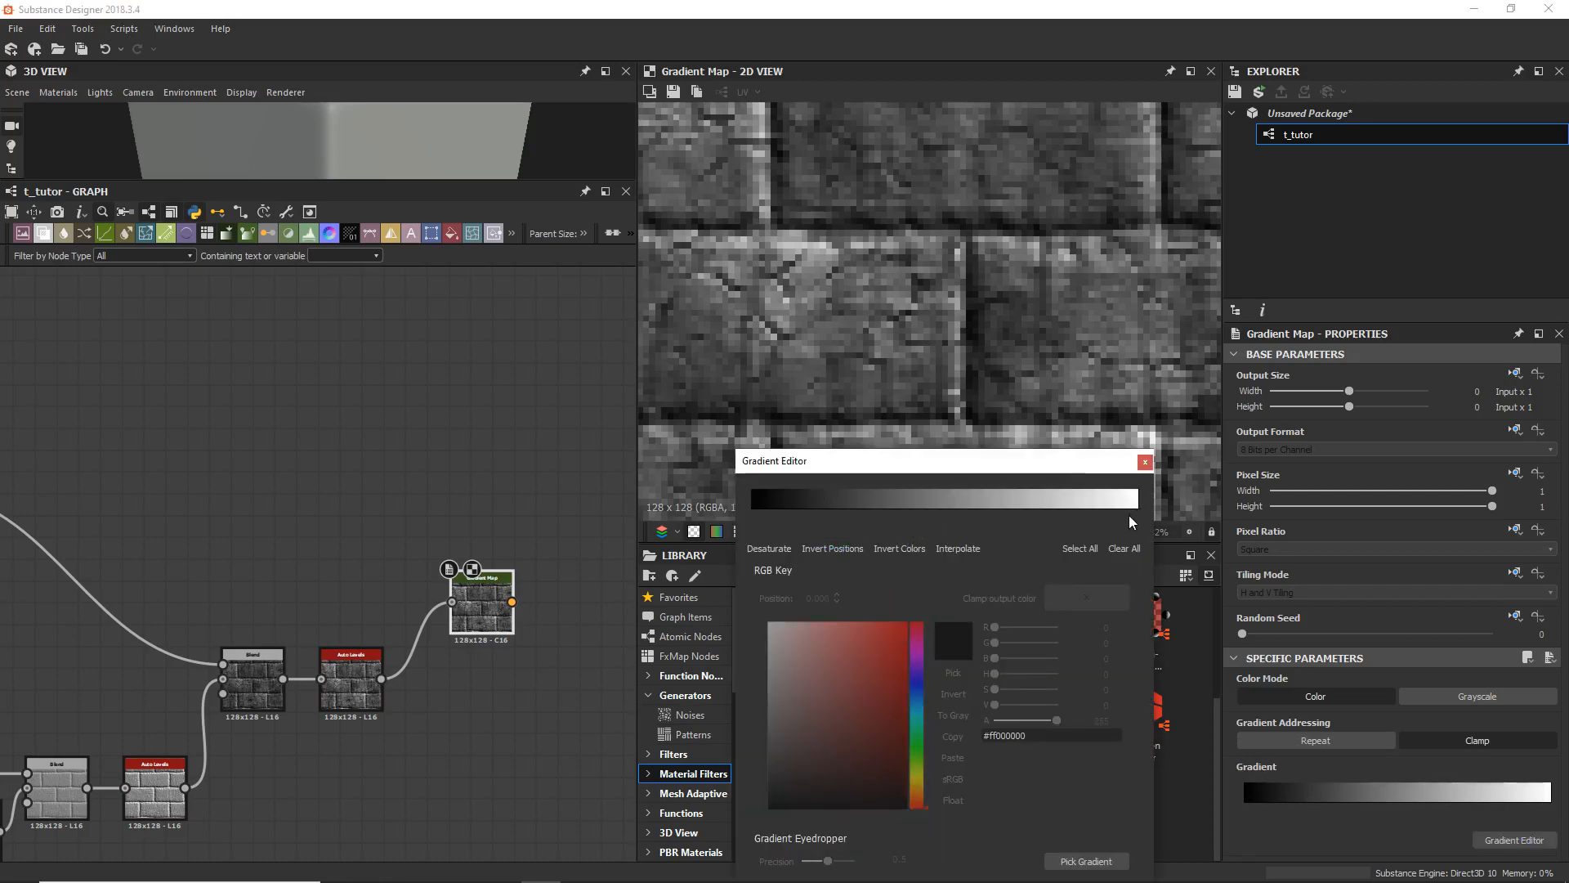
left_click(1079, 549)
left_click(1138, 511)
left_click(906, 623)
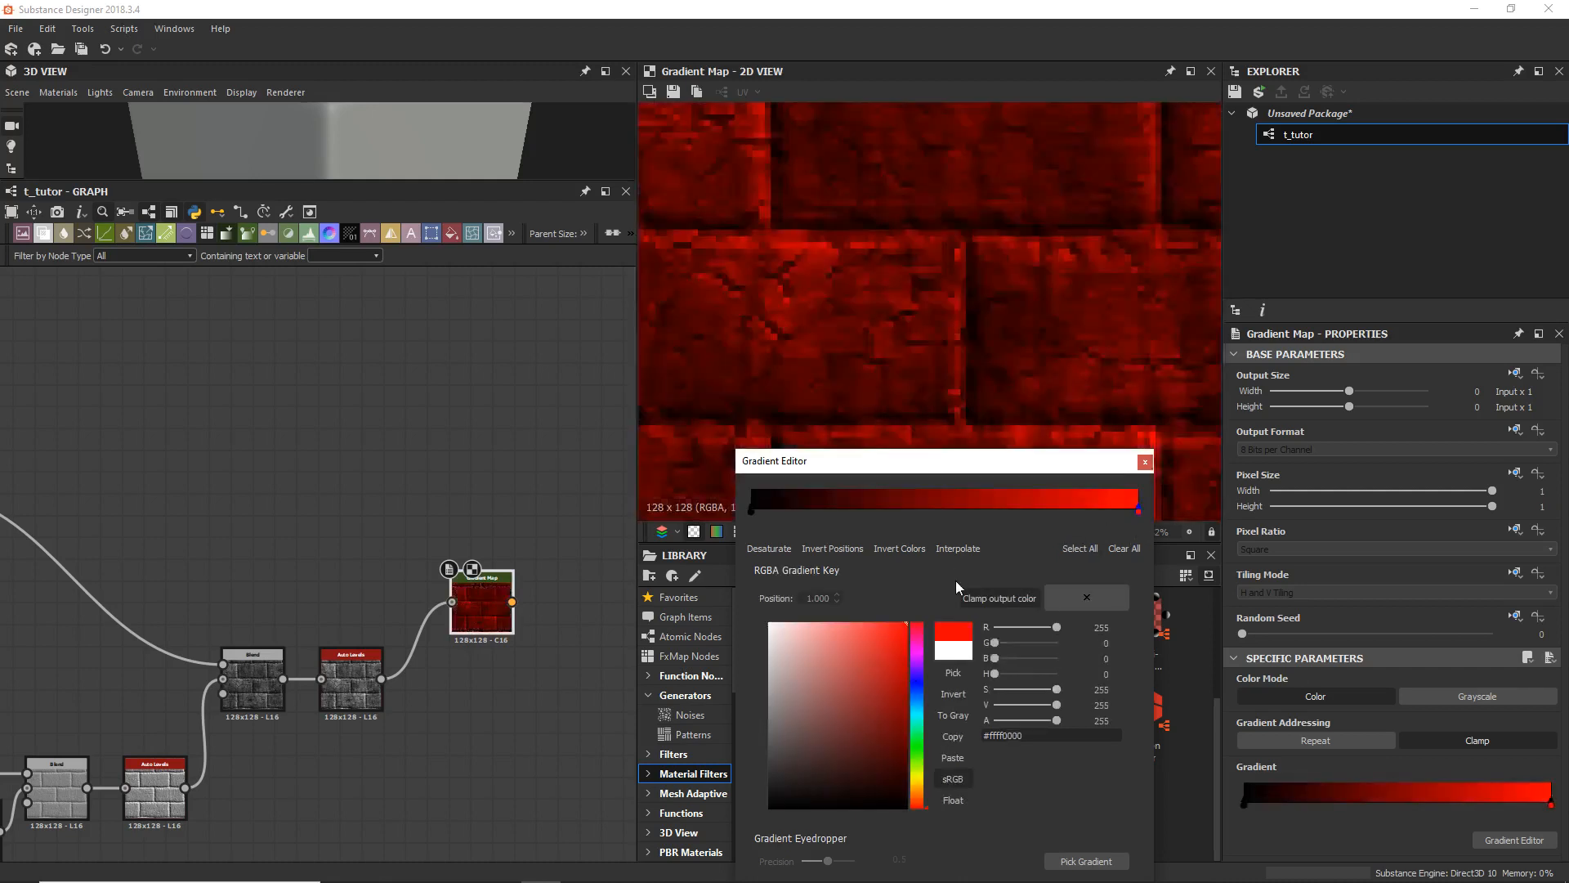
Step: Set the gradient's start key at position 0.000 to dark blue (R 16, G 0, B 131)
left_click(752, 512)
left_click(917, 681)
left_click(905, 623)
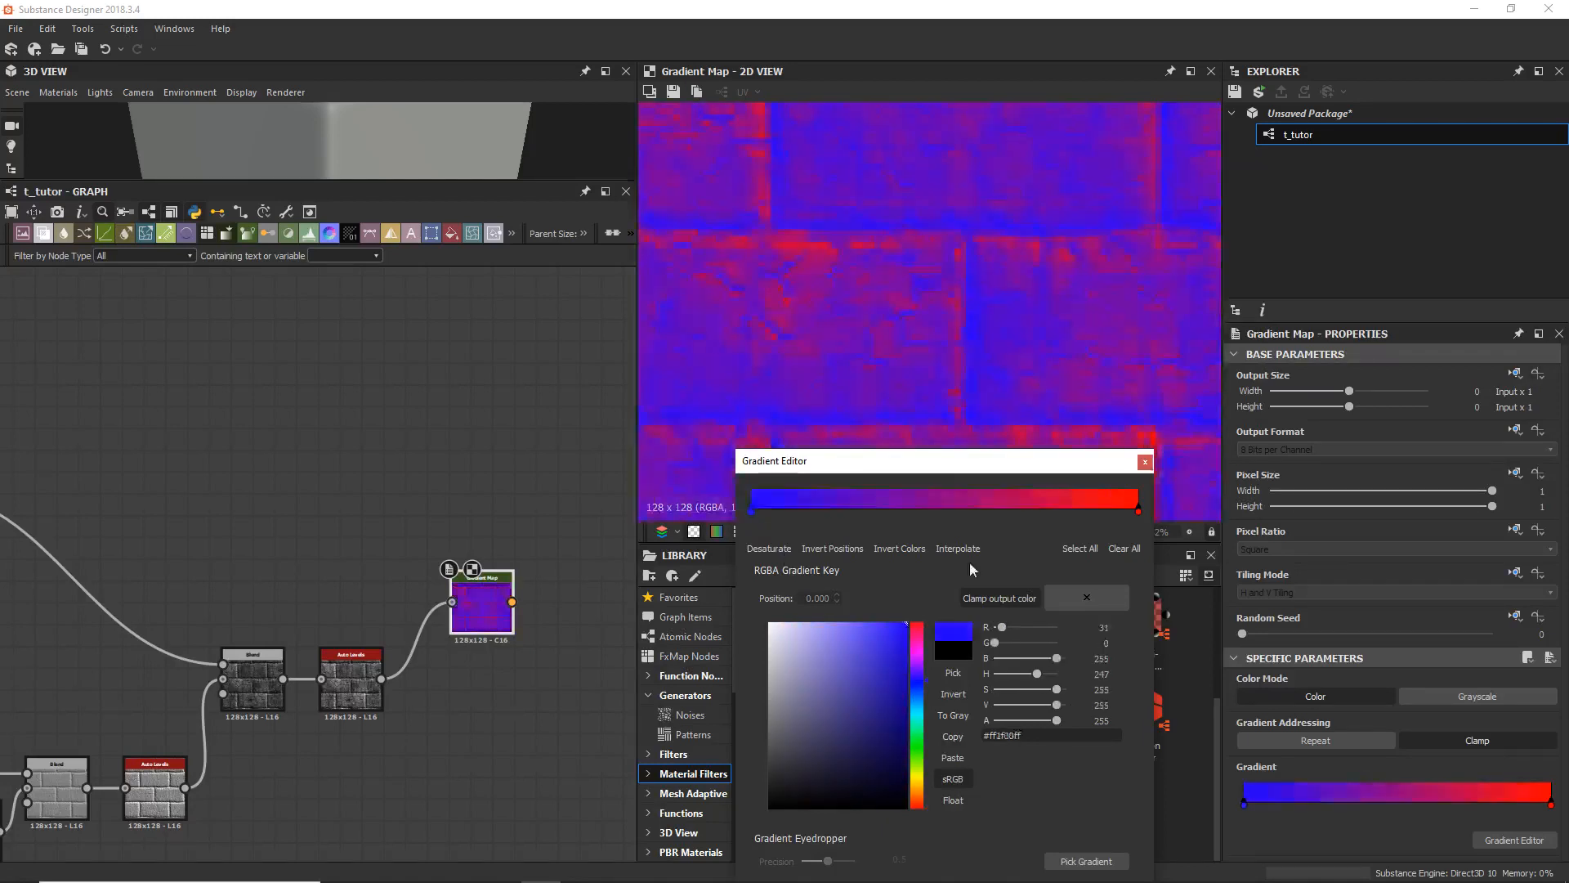
mouse_move(875, 659)
left_mouse_down()
mouse_move(844, 690)
mouse_move(935, 718)
left_mouse_up()
scroll(800, 338, "down", 3)
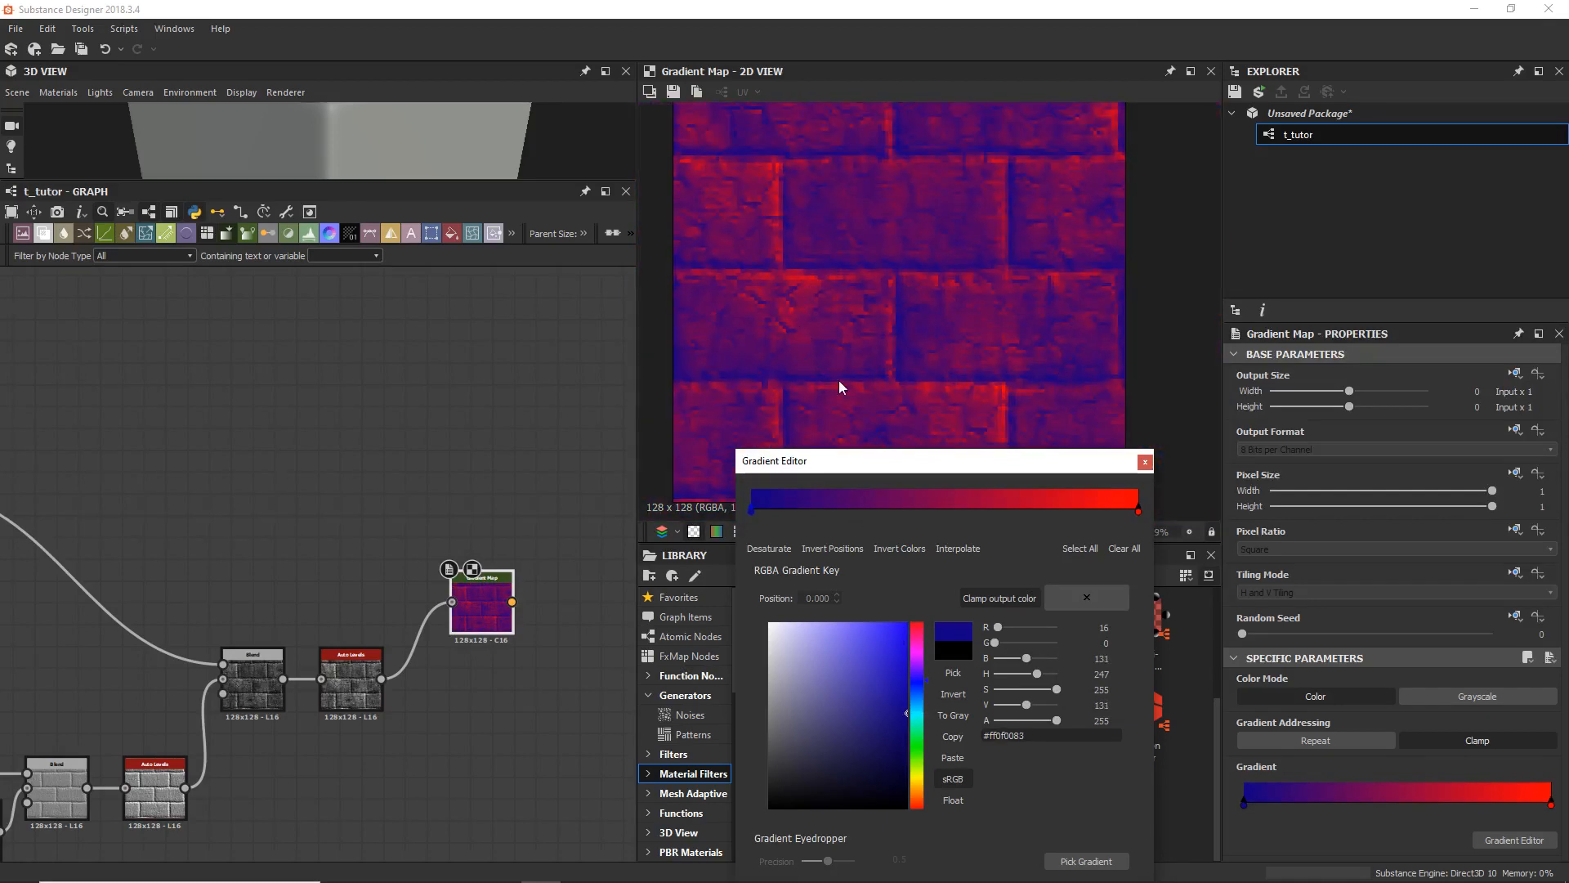
Step: Add a green middle key (R 50, G 131, B 0) to the gradient at position 0.464 and close the Gradient Editor
left_click(938, 507)
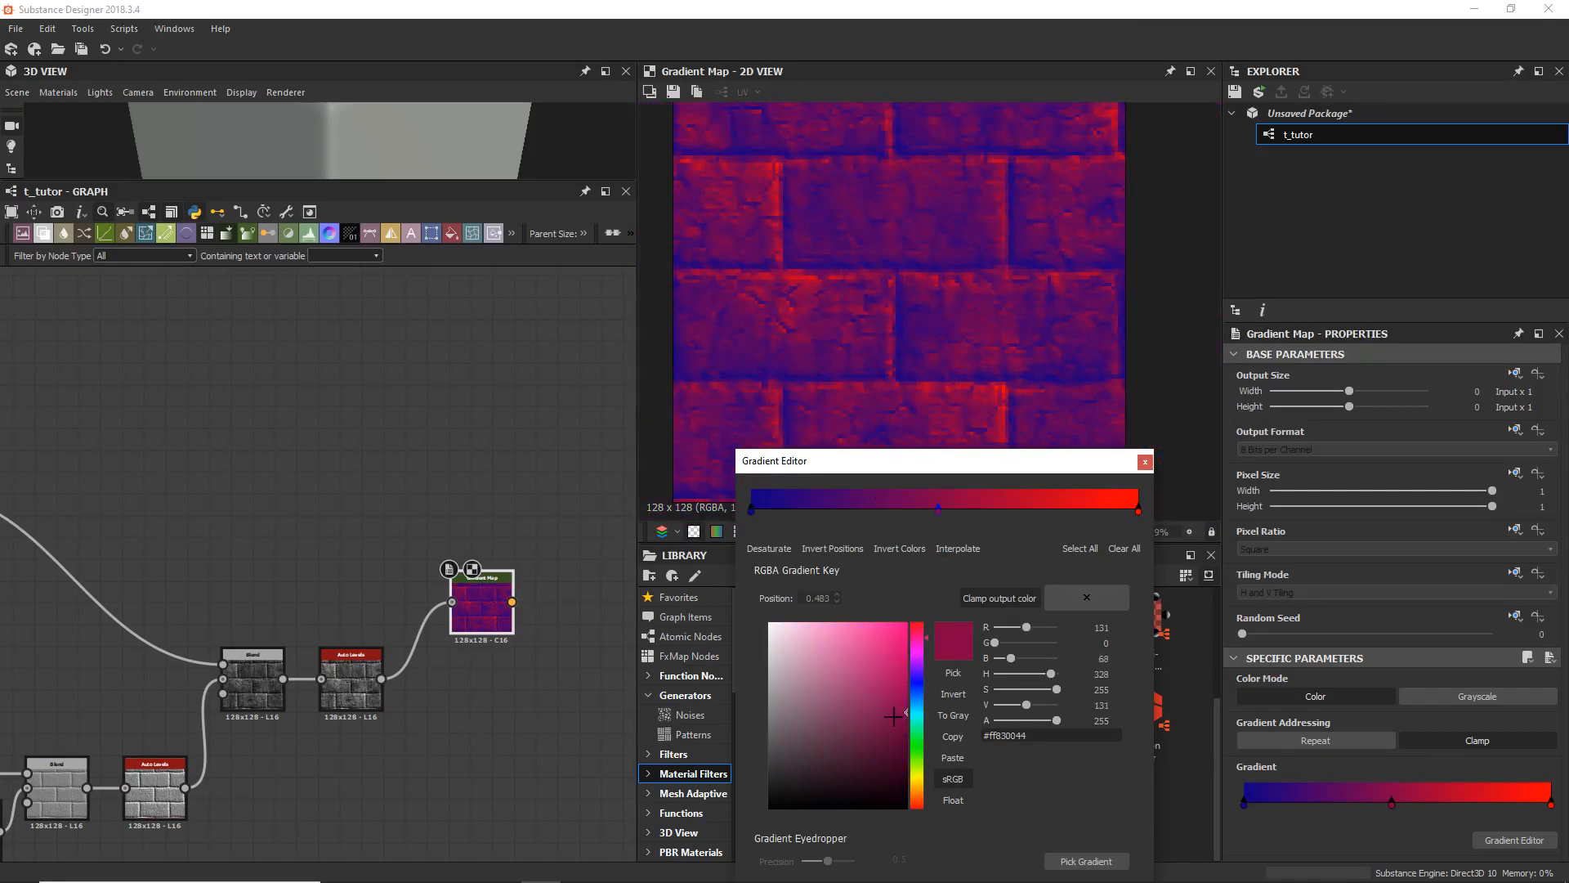
left_click(913, 759)
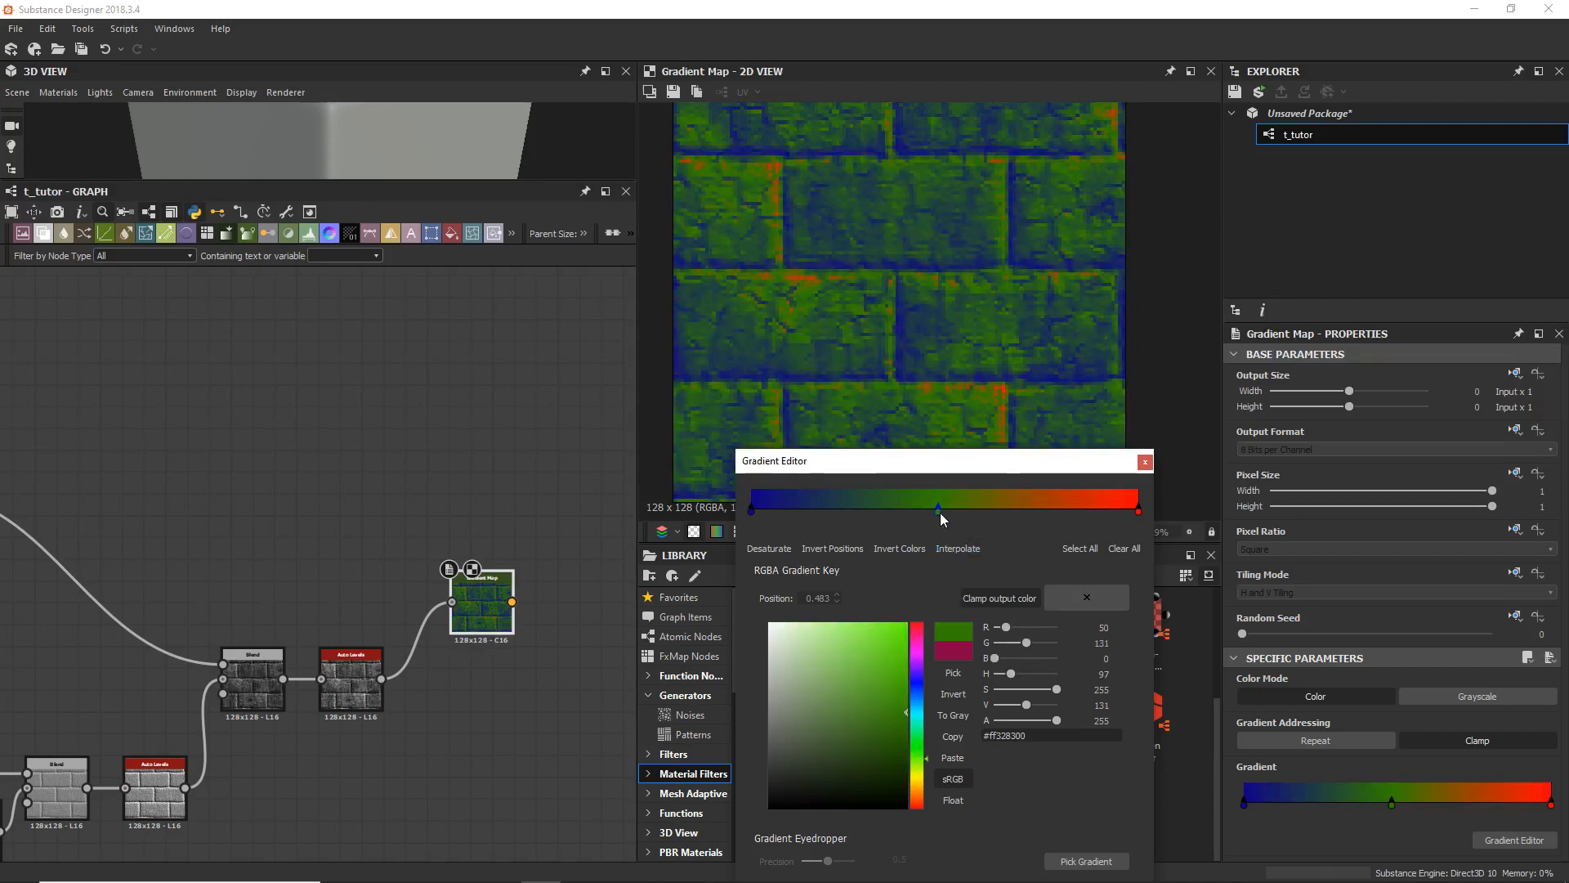
left_click_drag(940, 510, 930, 565)
middle_click_drag(465, 453, 496, 487)
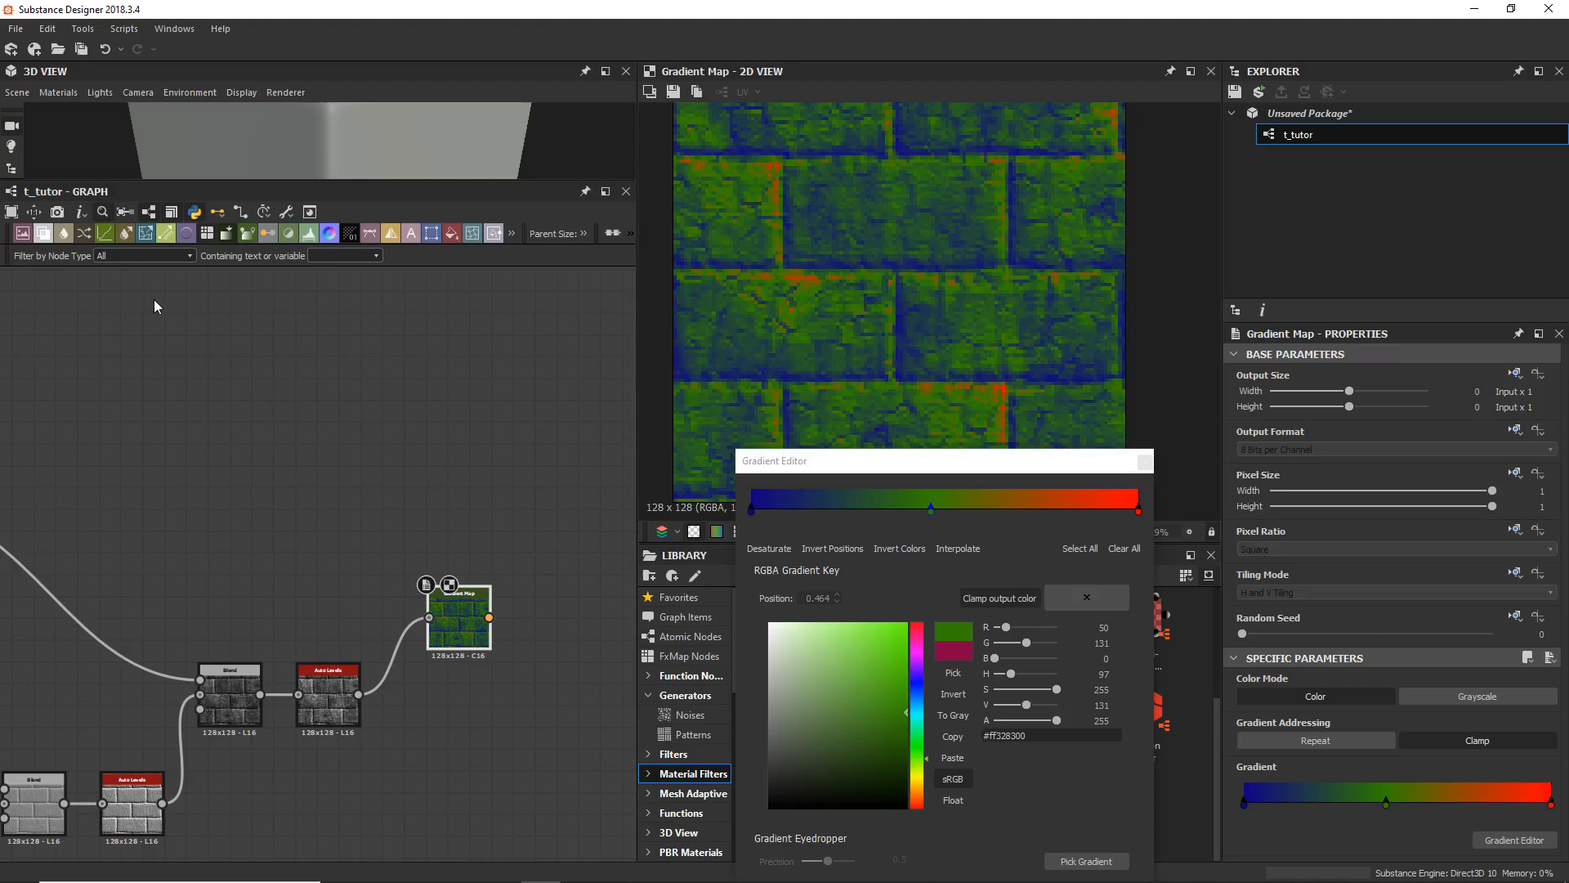
left_click(1145, 461)
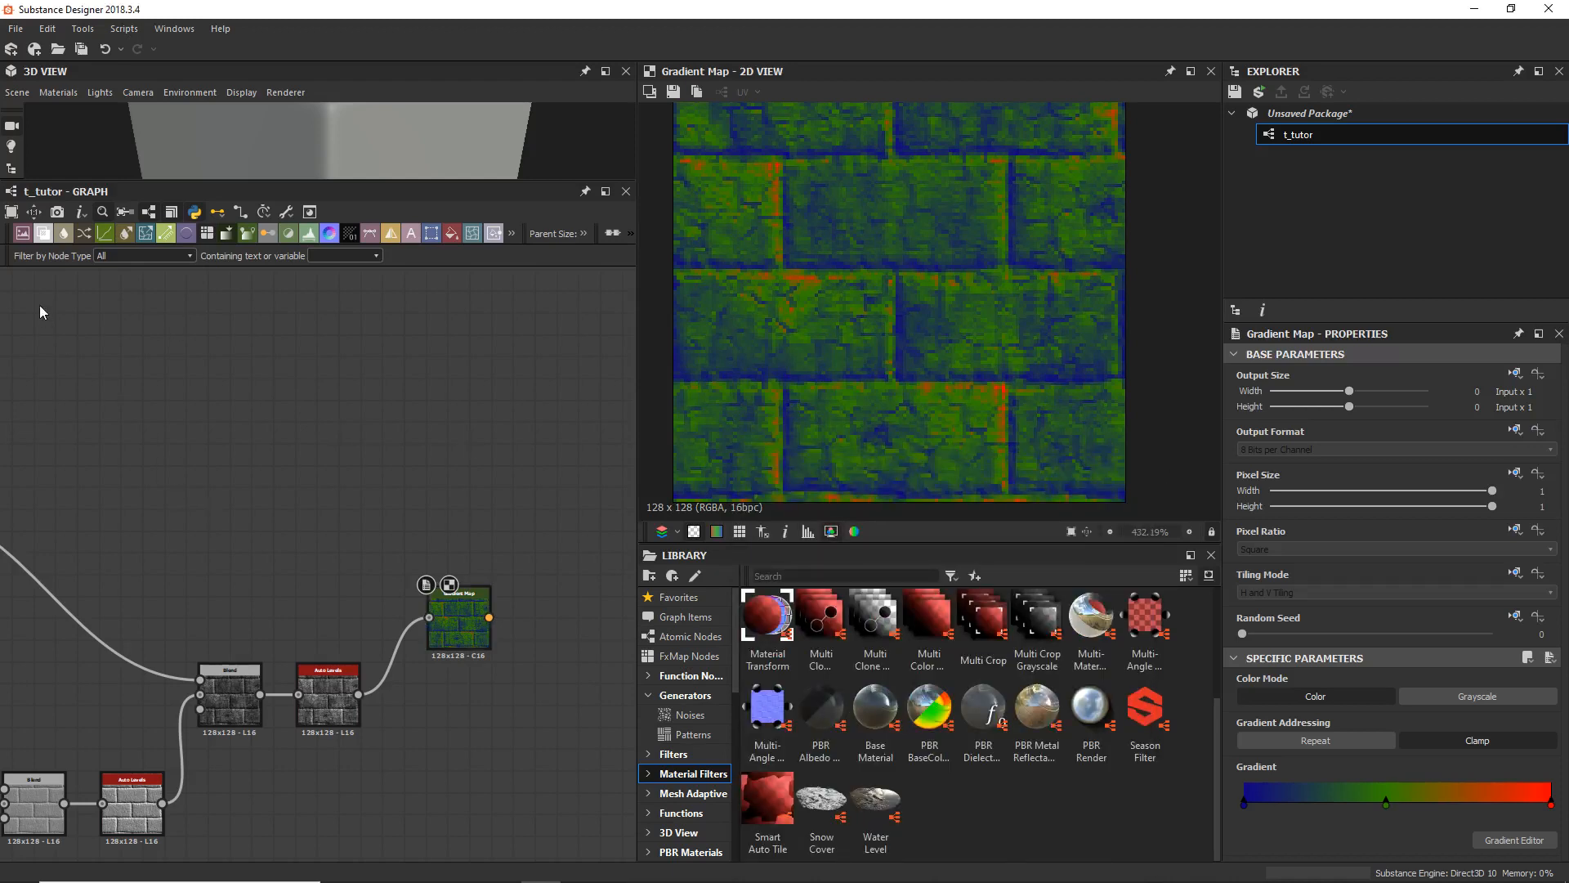
Step: Add a Bitmap node from file by importing the Qpalette image as a package resource
left_click(22, 234)
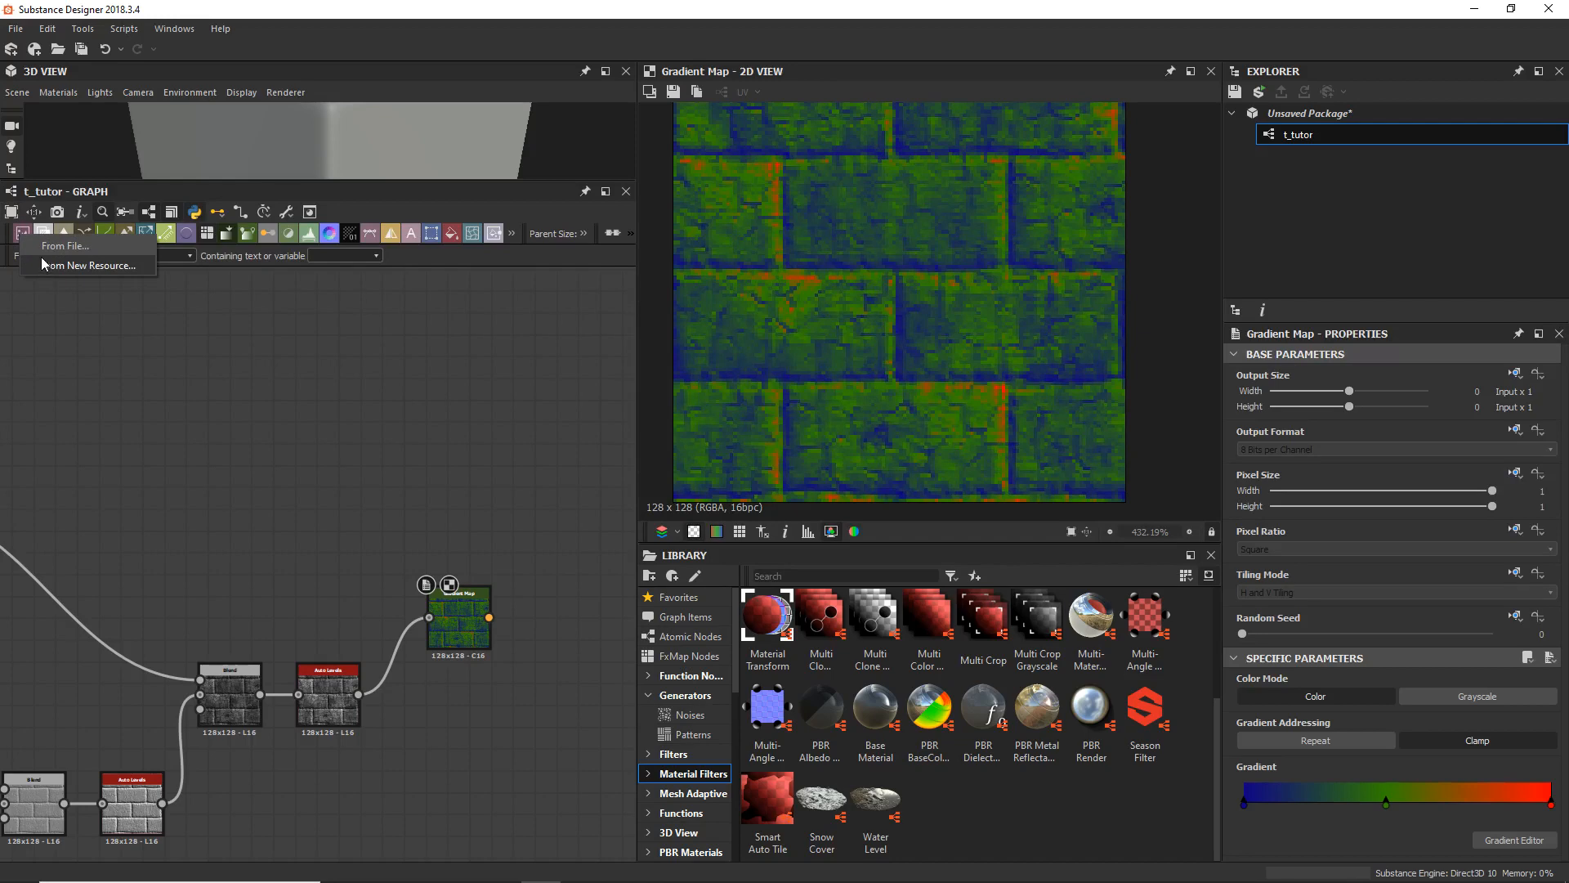
left_click(42, 248)
double_click(214, 172)
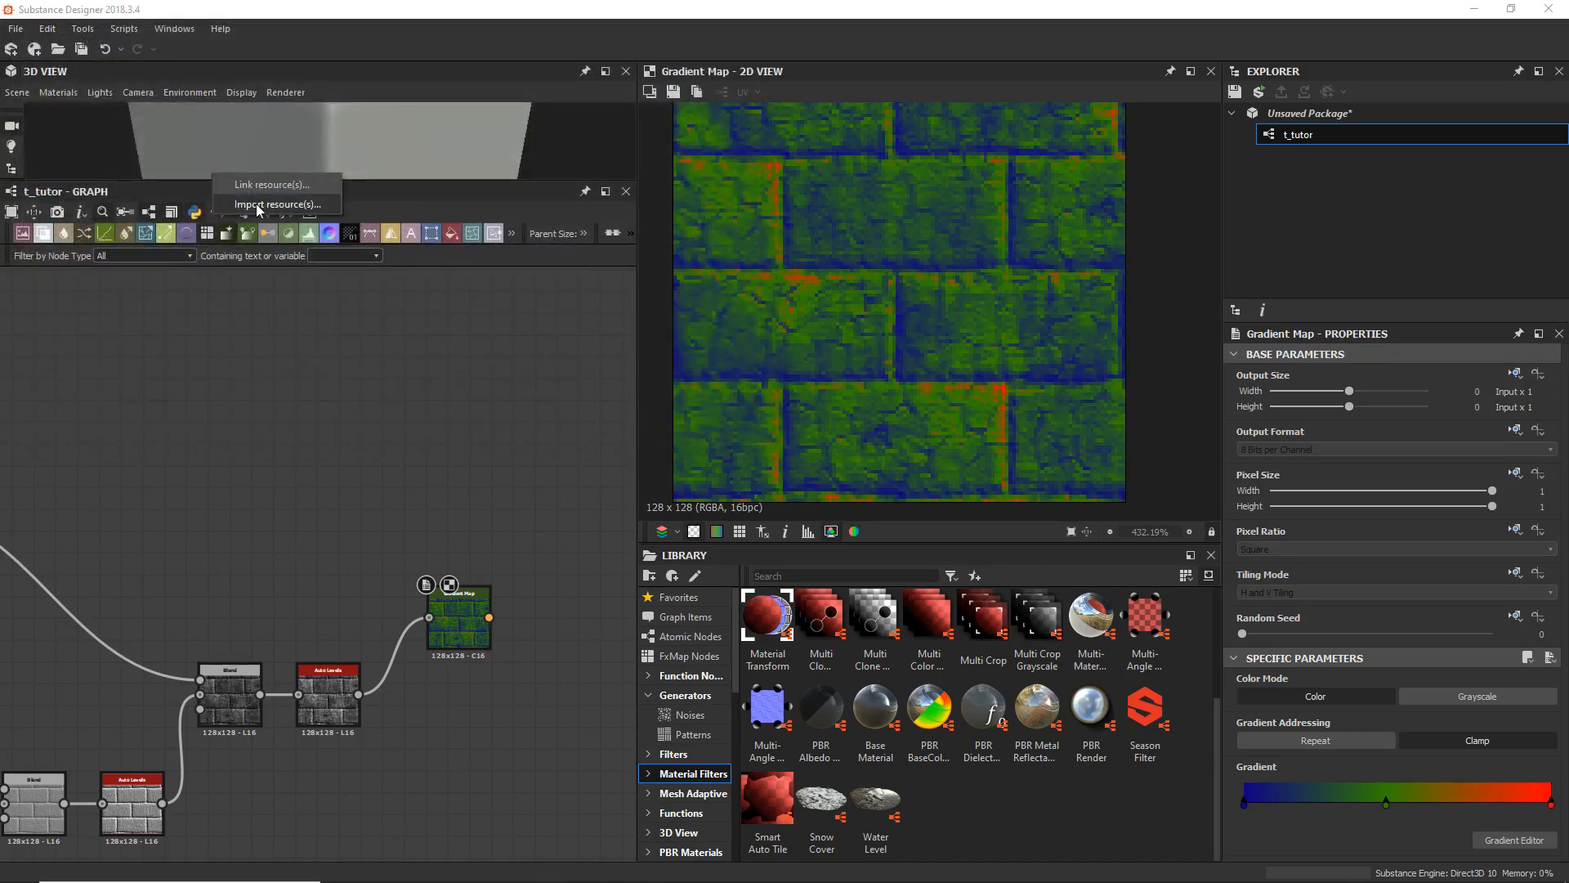
left_click(257, 205)
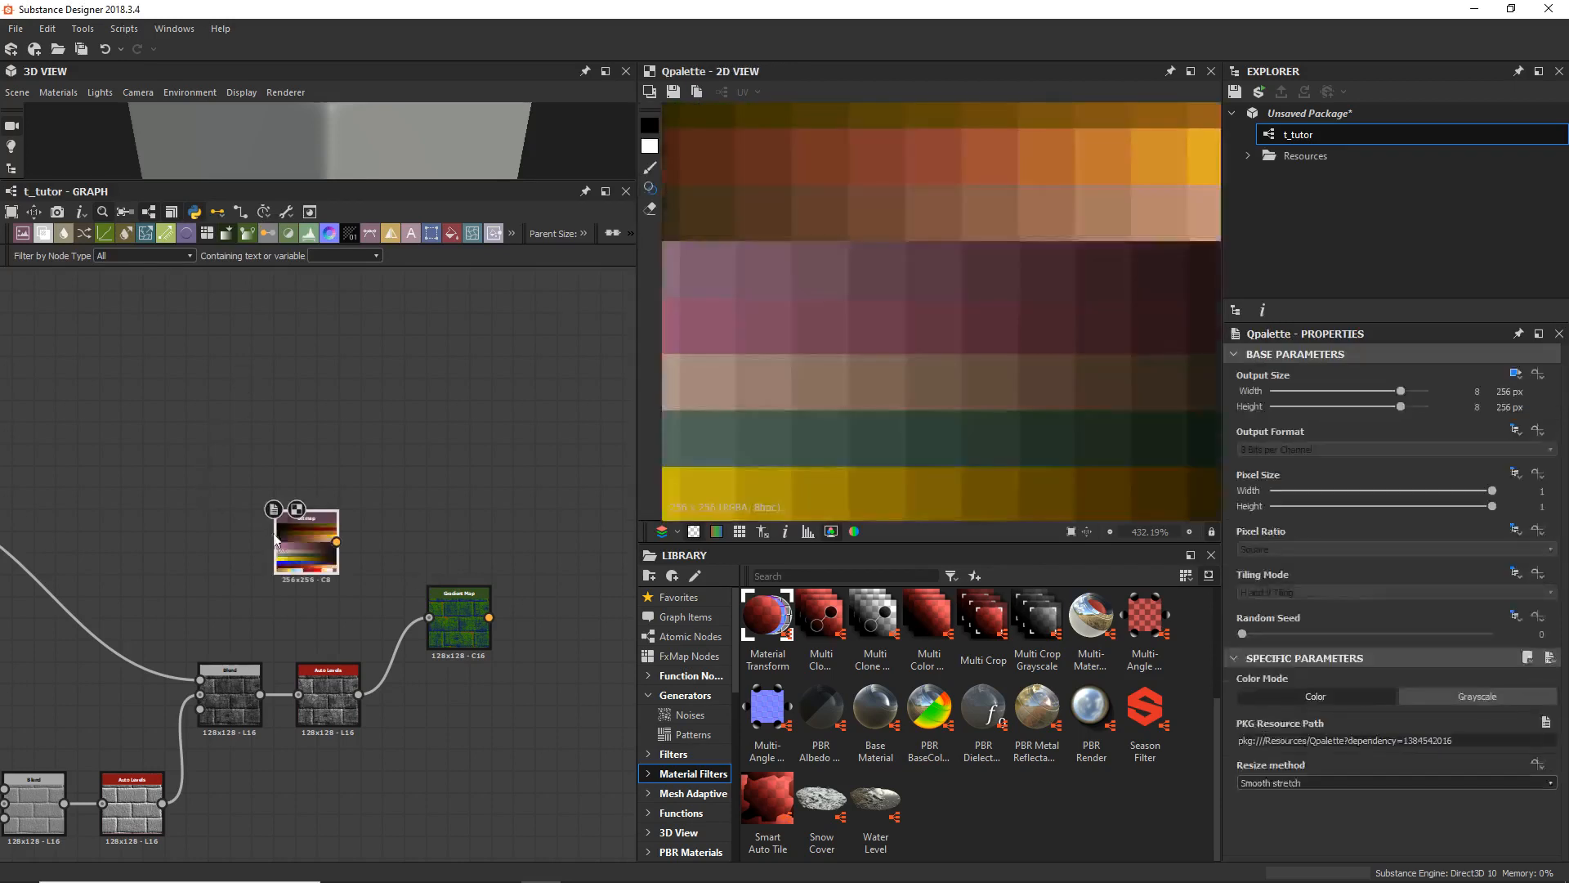
Step: Place the Qpalette bitmap node above the Auto Levels and Gradient Map nodes and set its output size to 128 x 128 px
left_click_drag(303, 549, 359, 504)
left_click(1392, 390)
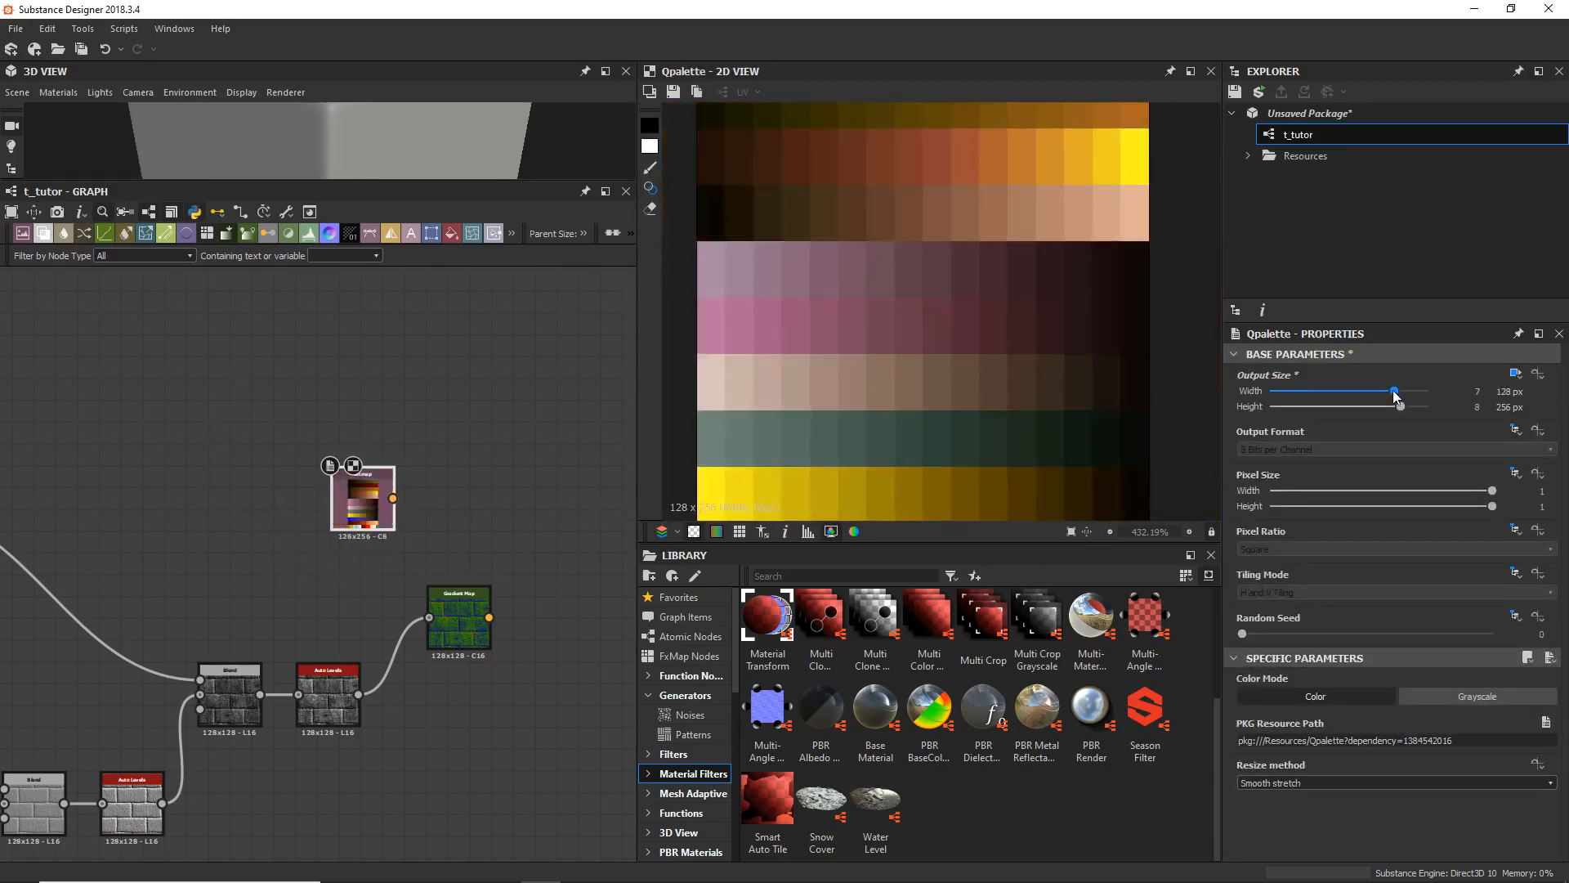
left_click_drag(1394, 406, 1394, 407)
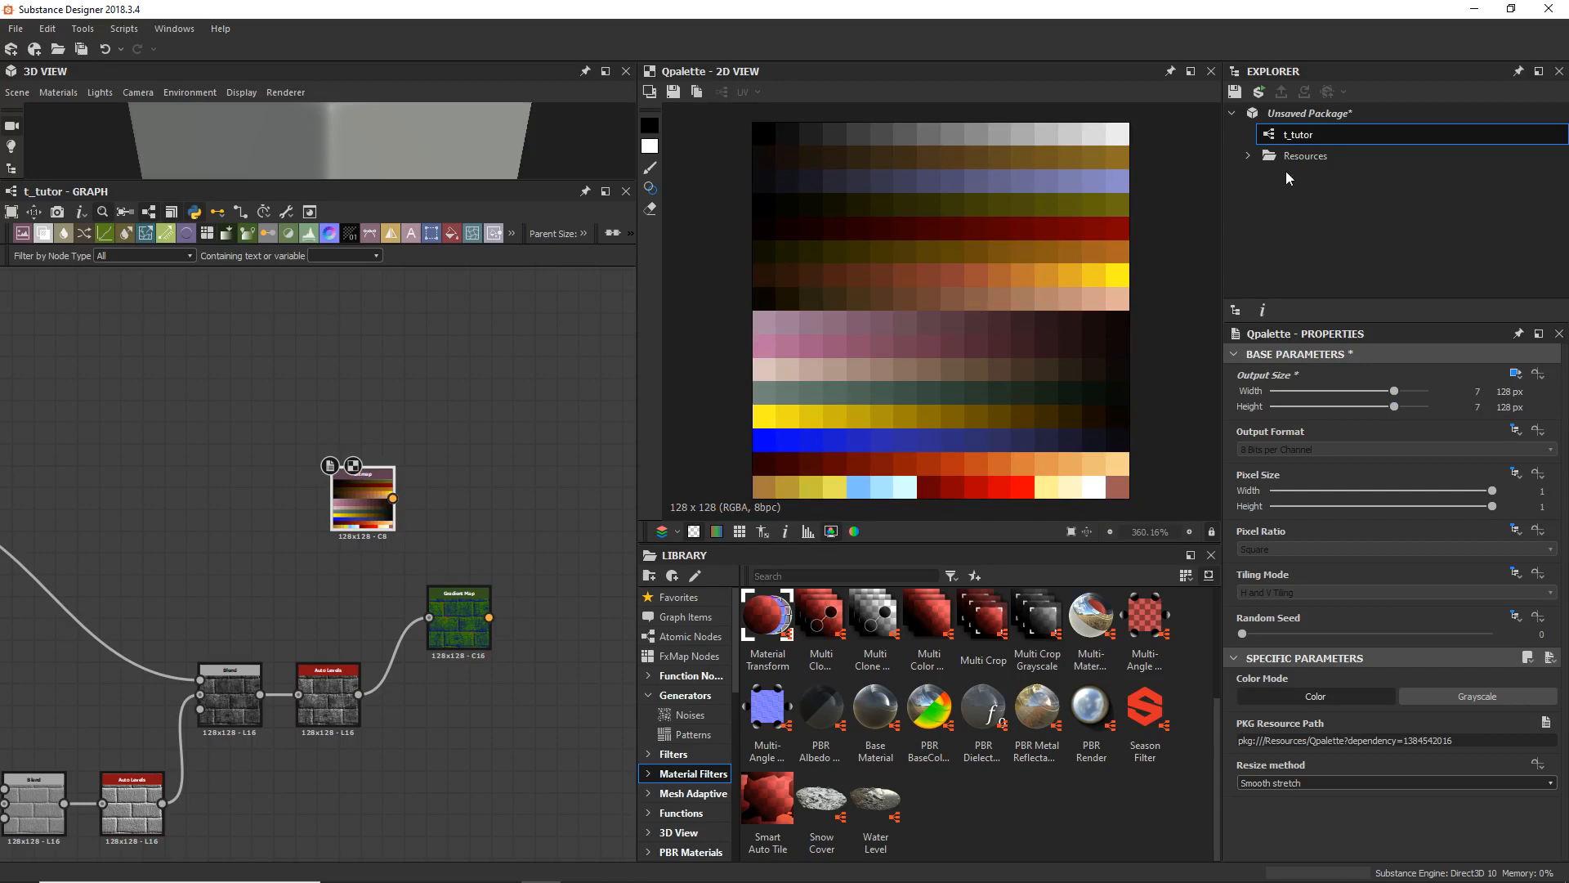
Step: Open the Gradient Map's gradient for editing and activate gradient picking
left_click(452, 630)
left_click(1528, 850)
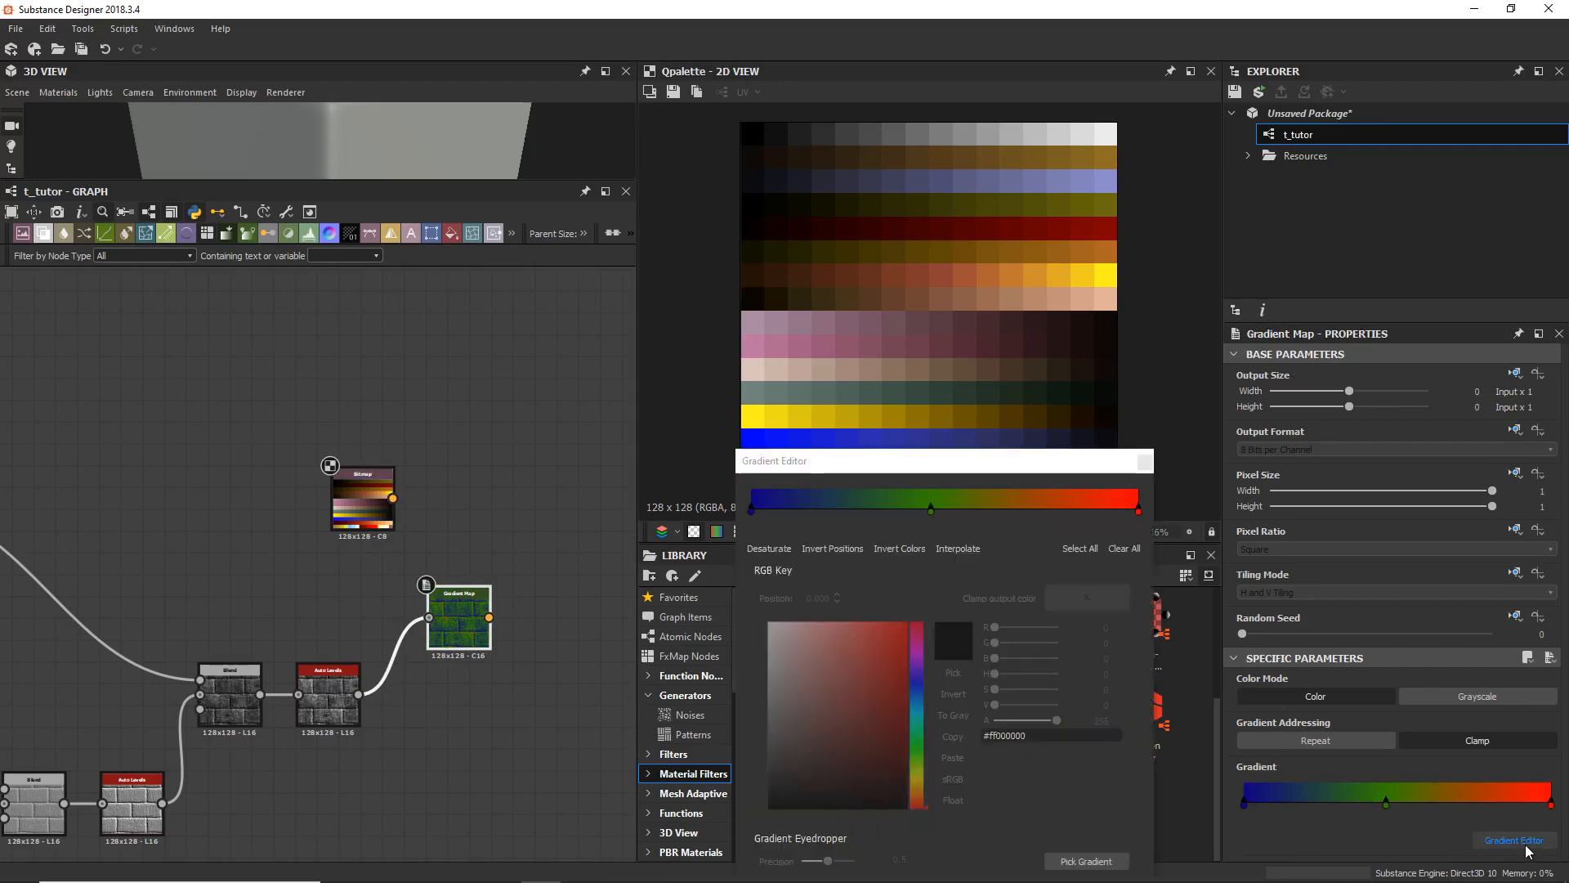
left_click(1087, 861)
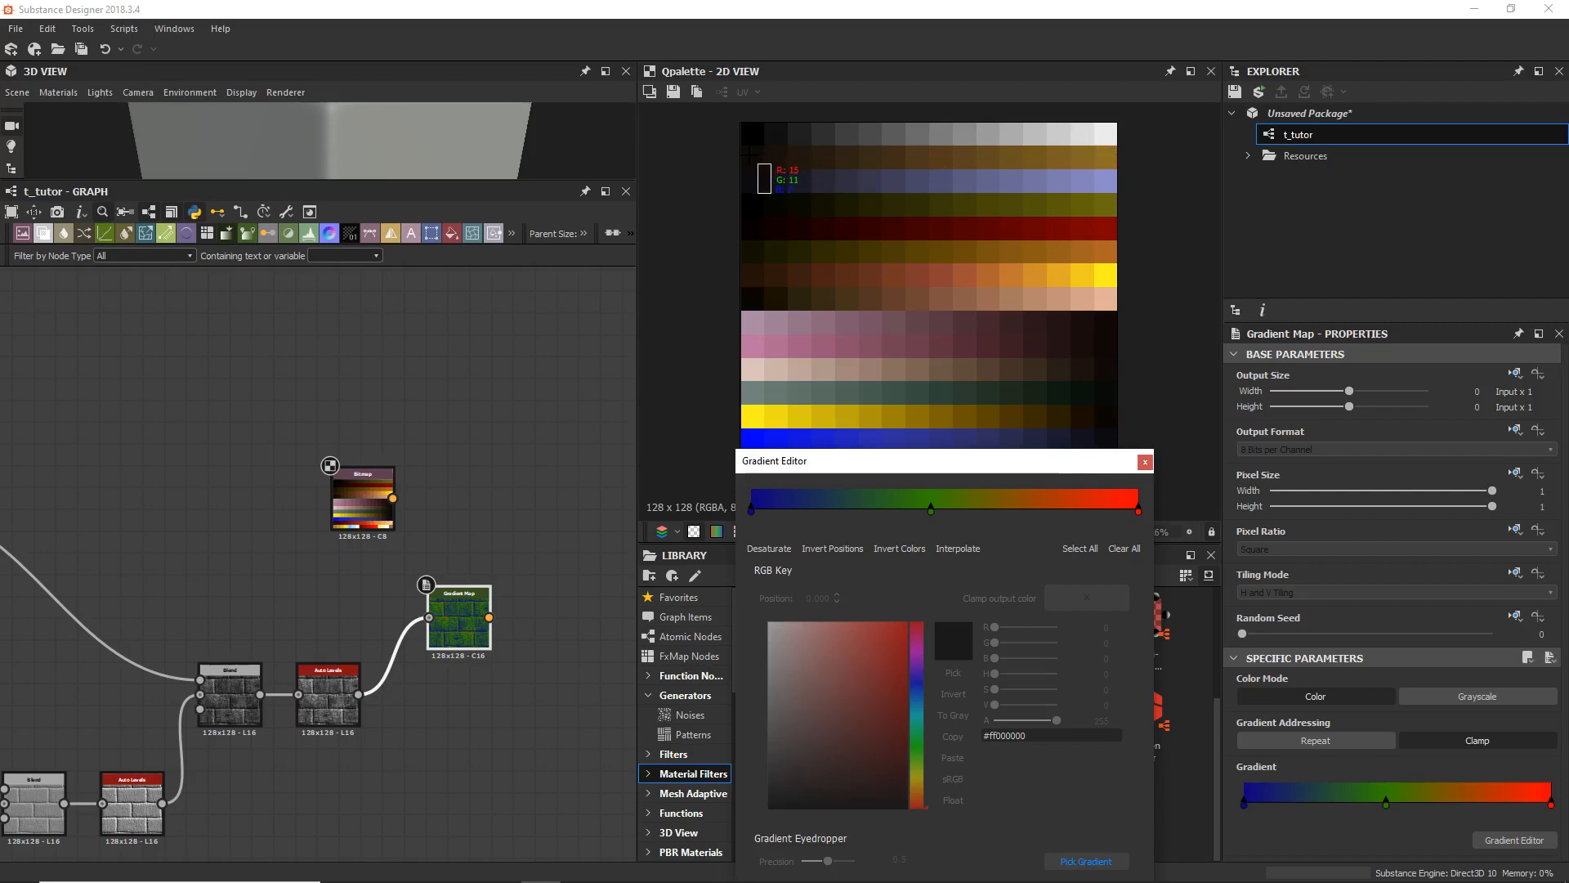
Step: Try sampling the gradient across the palette's dark brown and blue rows
left_click_drag(749, 155, 957, 183)
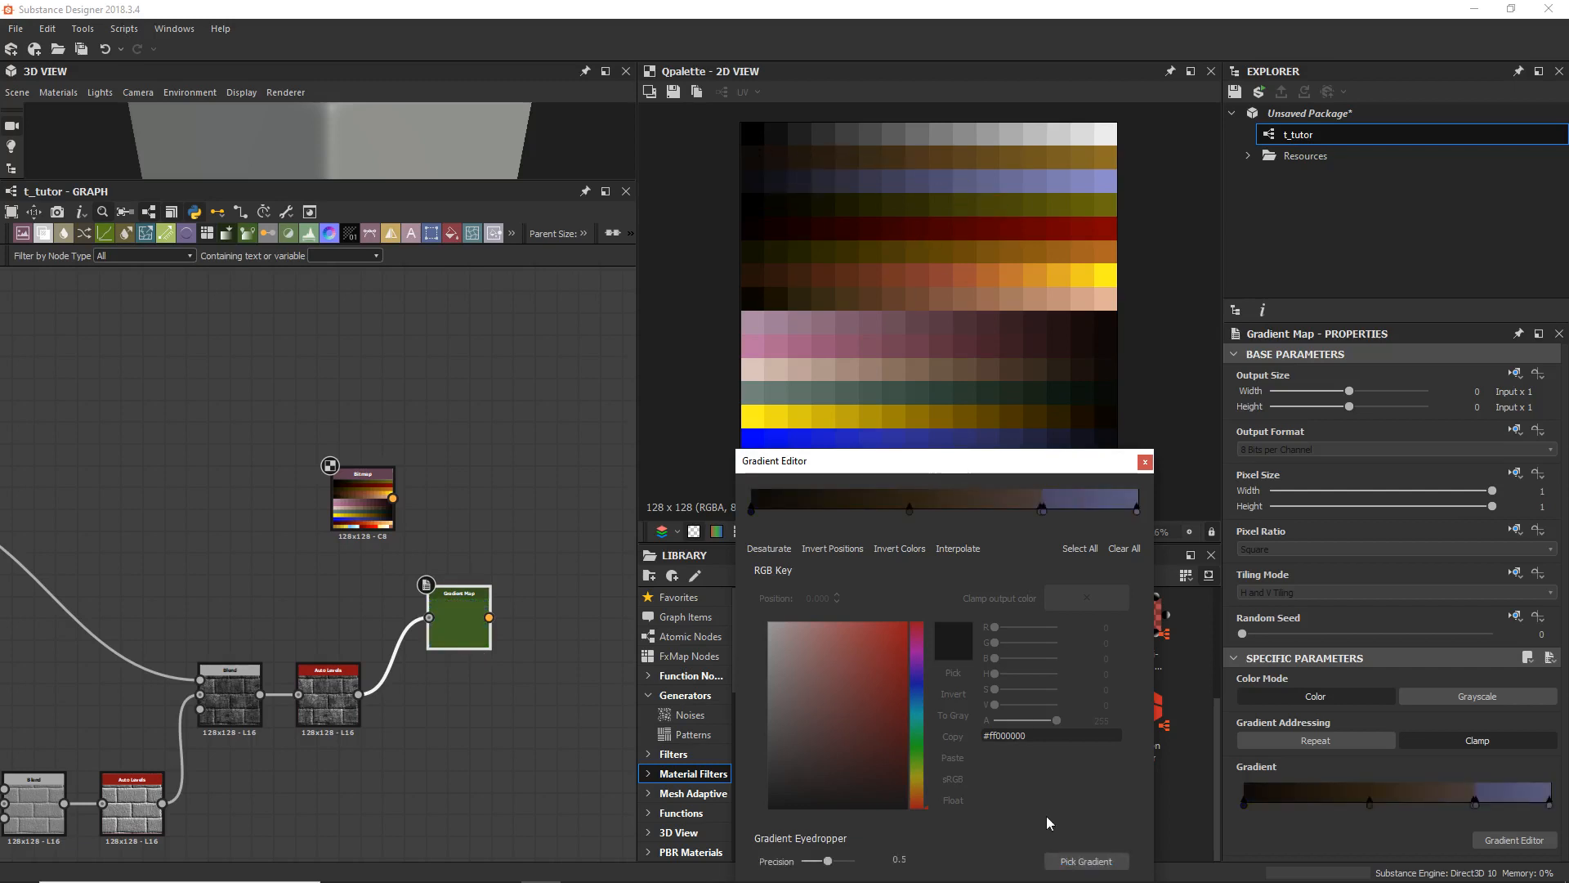
left_click(1083, 860)
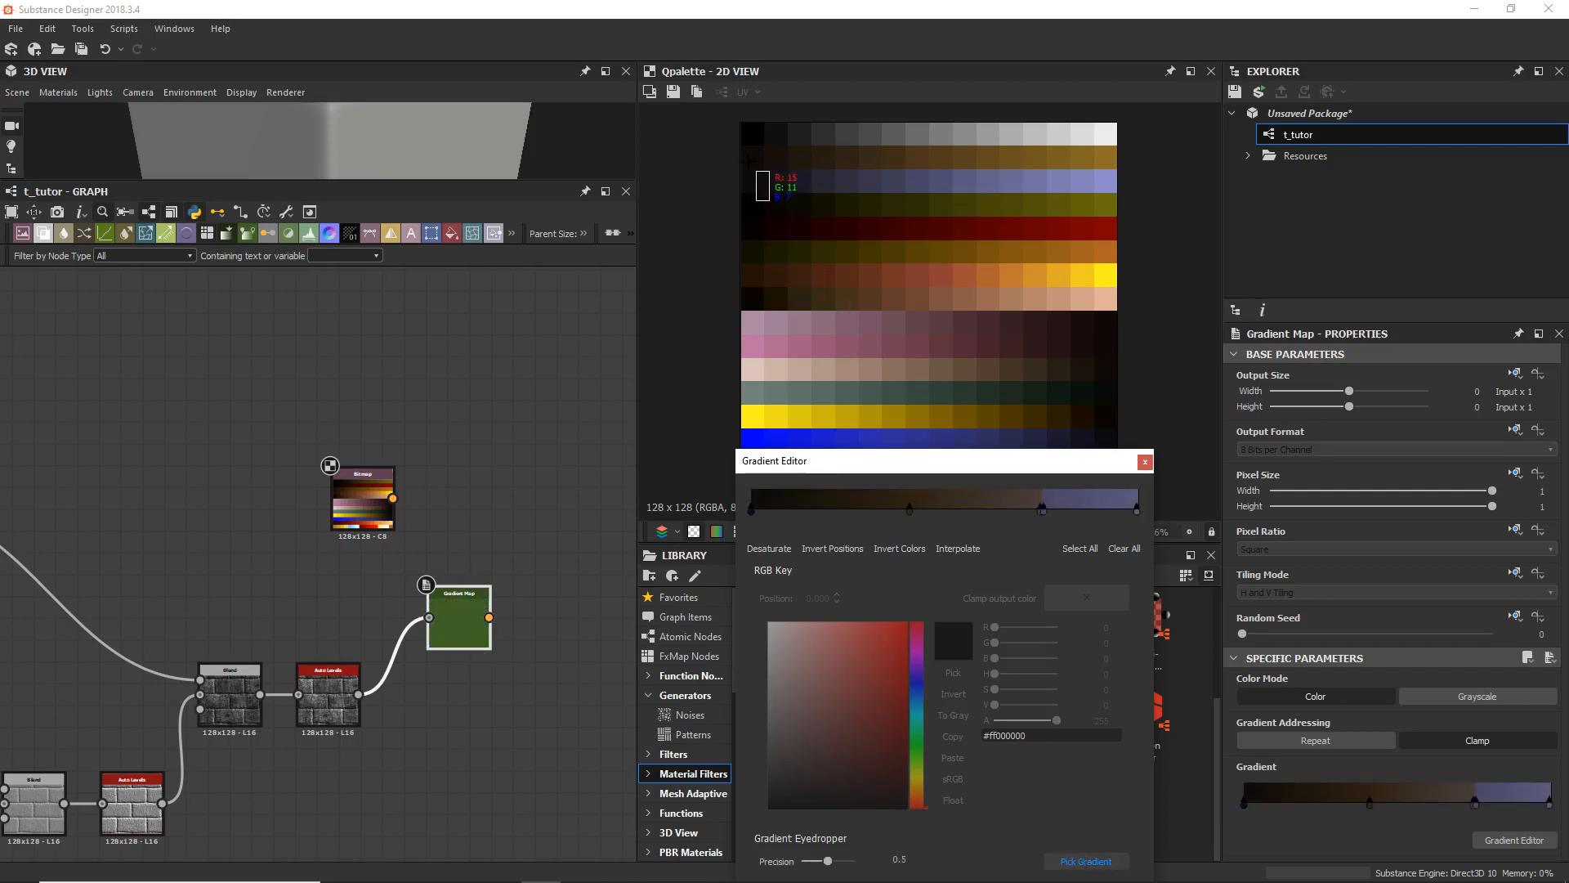
left_click_drag(763, 185, 924, 196)
left_click(1098, 860)
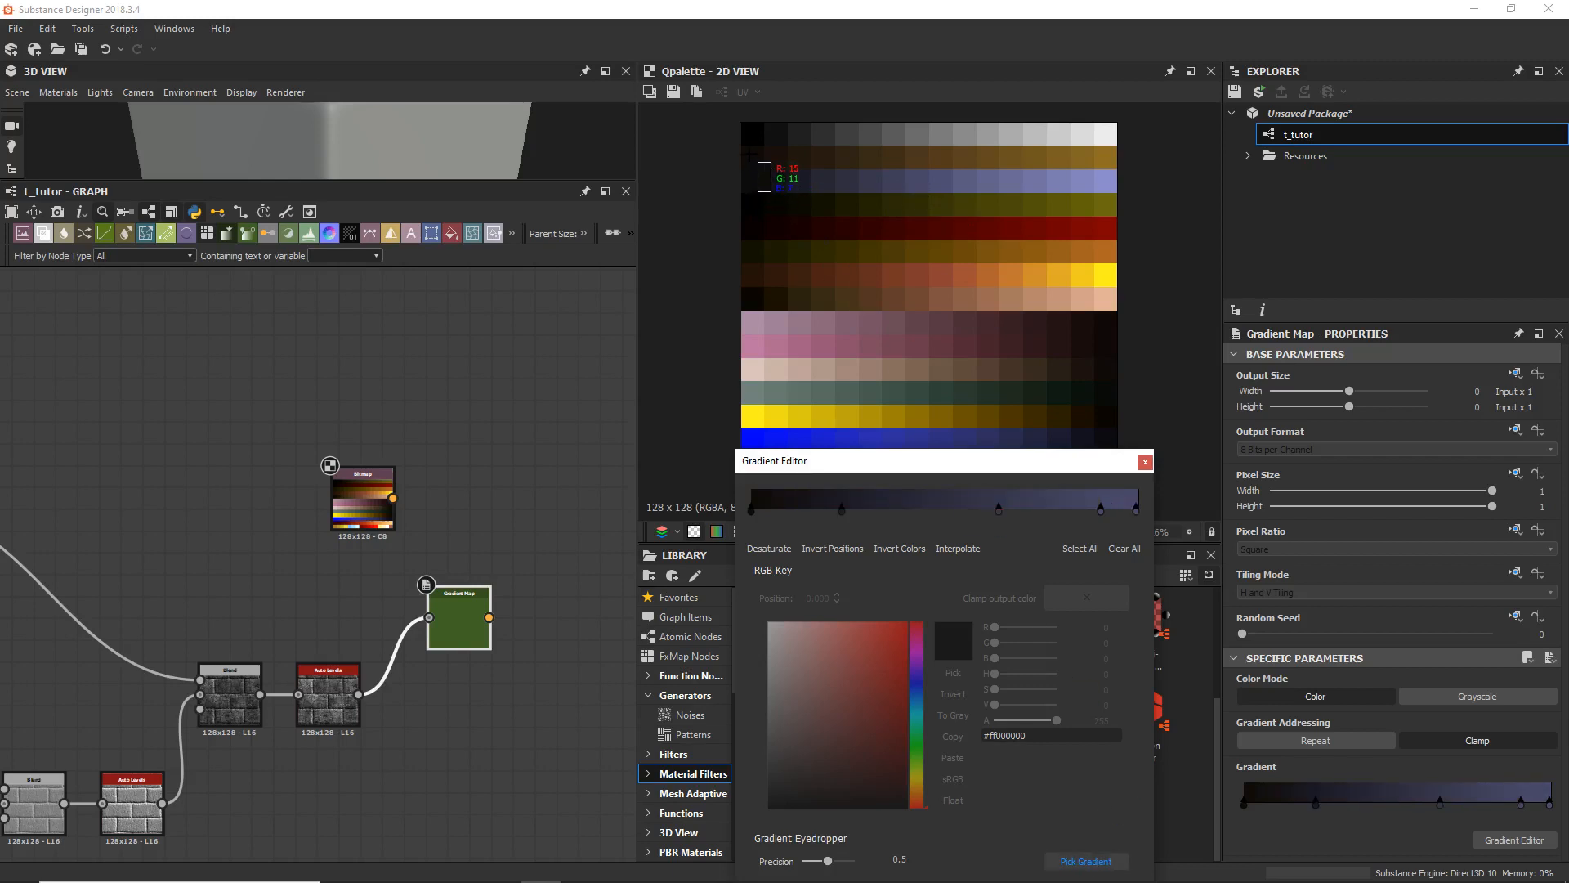
Step: Sample the palette's full dark-to-golden-brown row as the gradient, close the Gradient Editor and show the Gradient Map in the 2D view
left_click_drag(748, 161, 1107, 156)
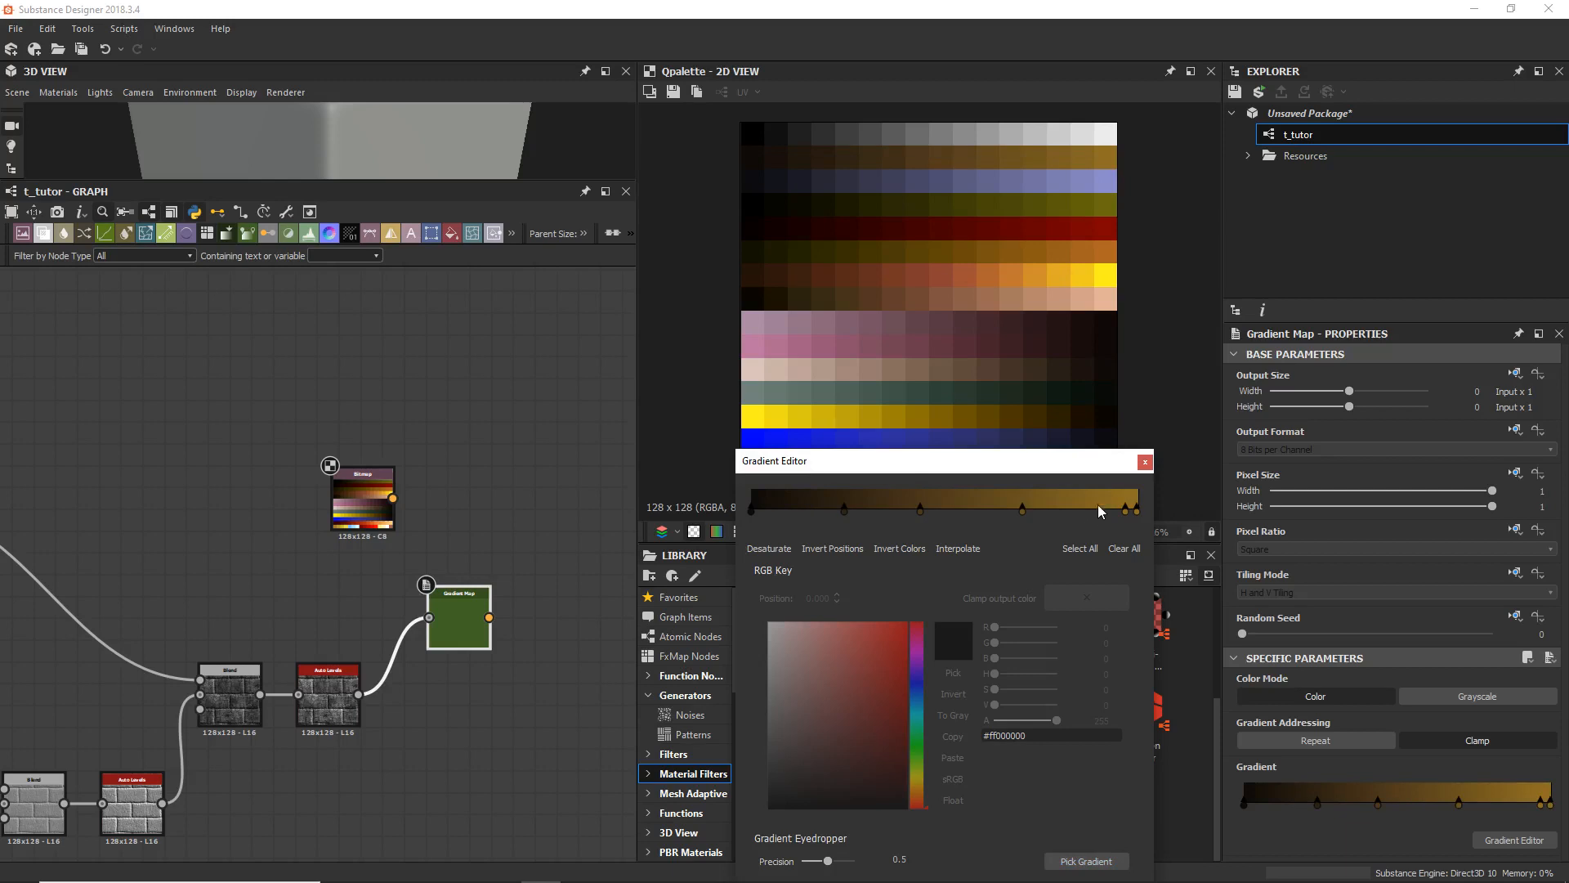
left_click(1145, 462)
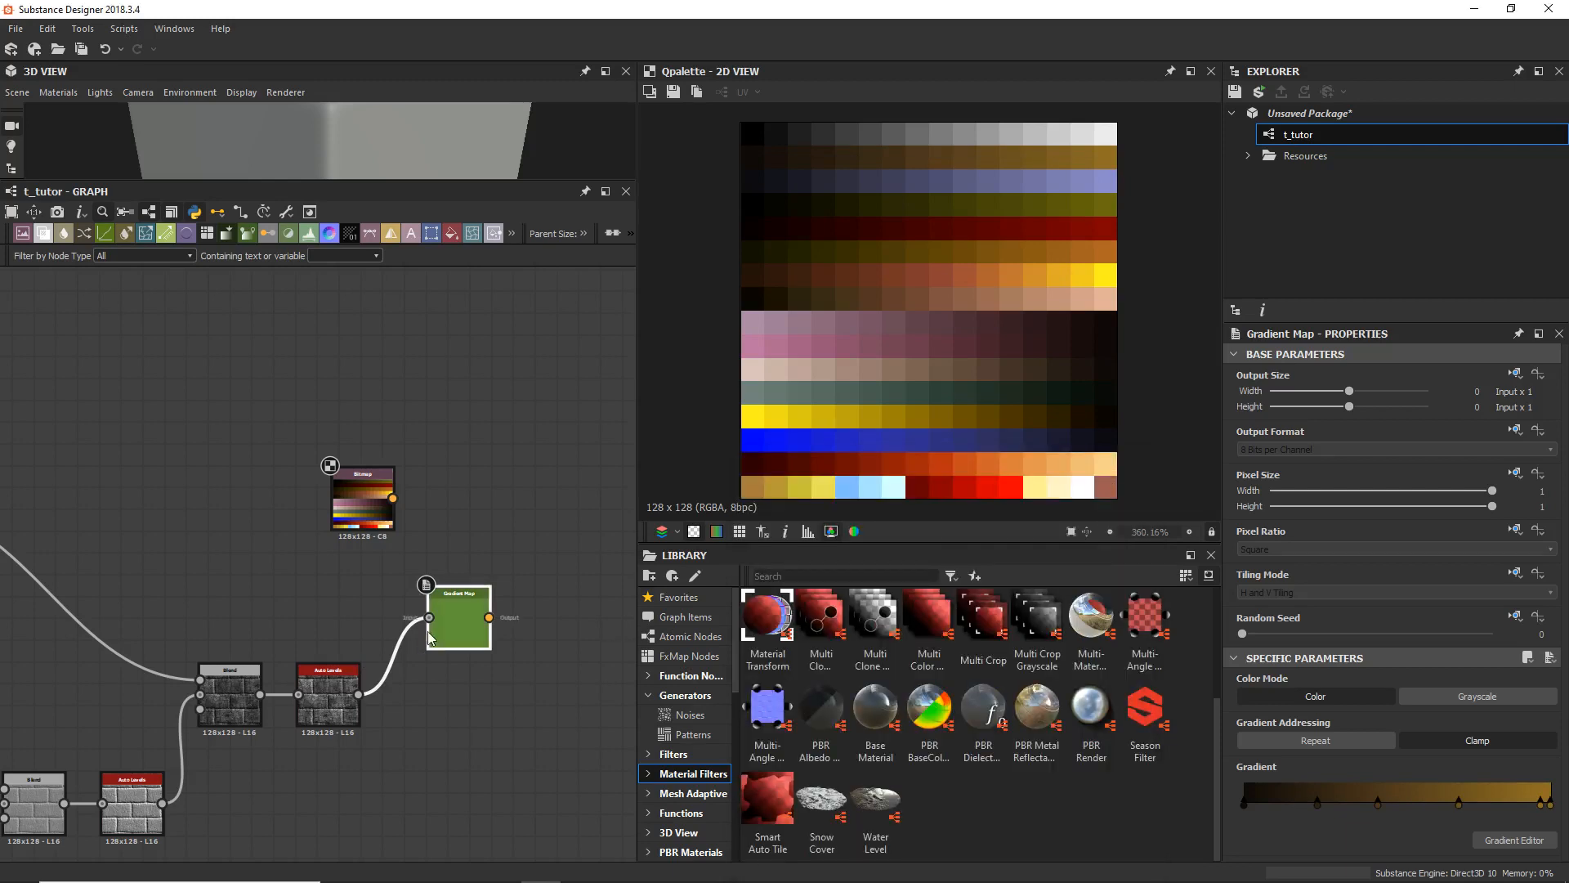
double_click(447, 634)
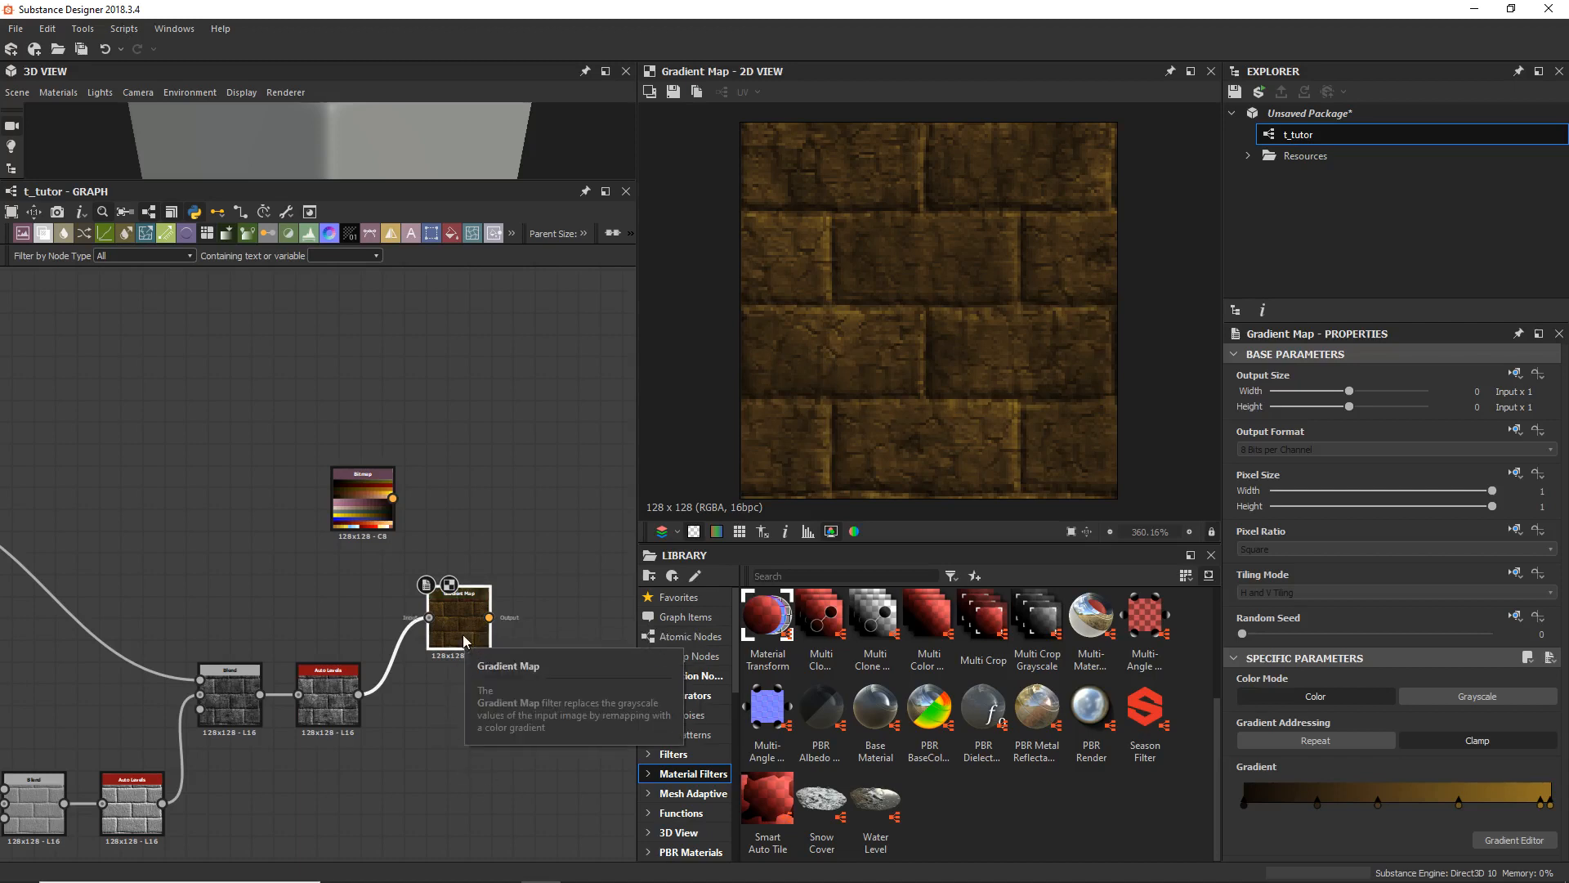
Step: Duplicate the brown Gradient Map with its Auto Levels connection and place the copy diagonally above the original
left_click_drag(464, 635, 460, 641)
key("ctrl+d")
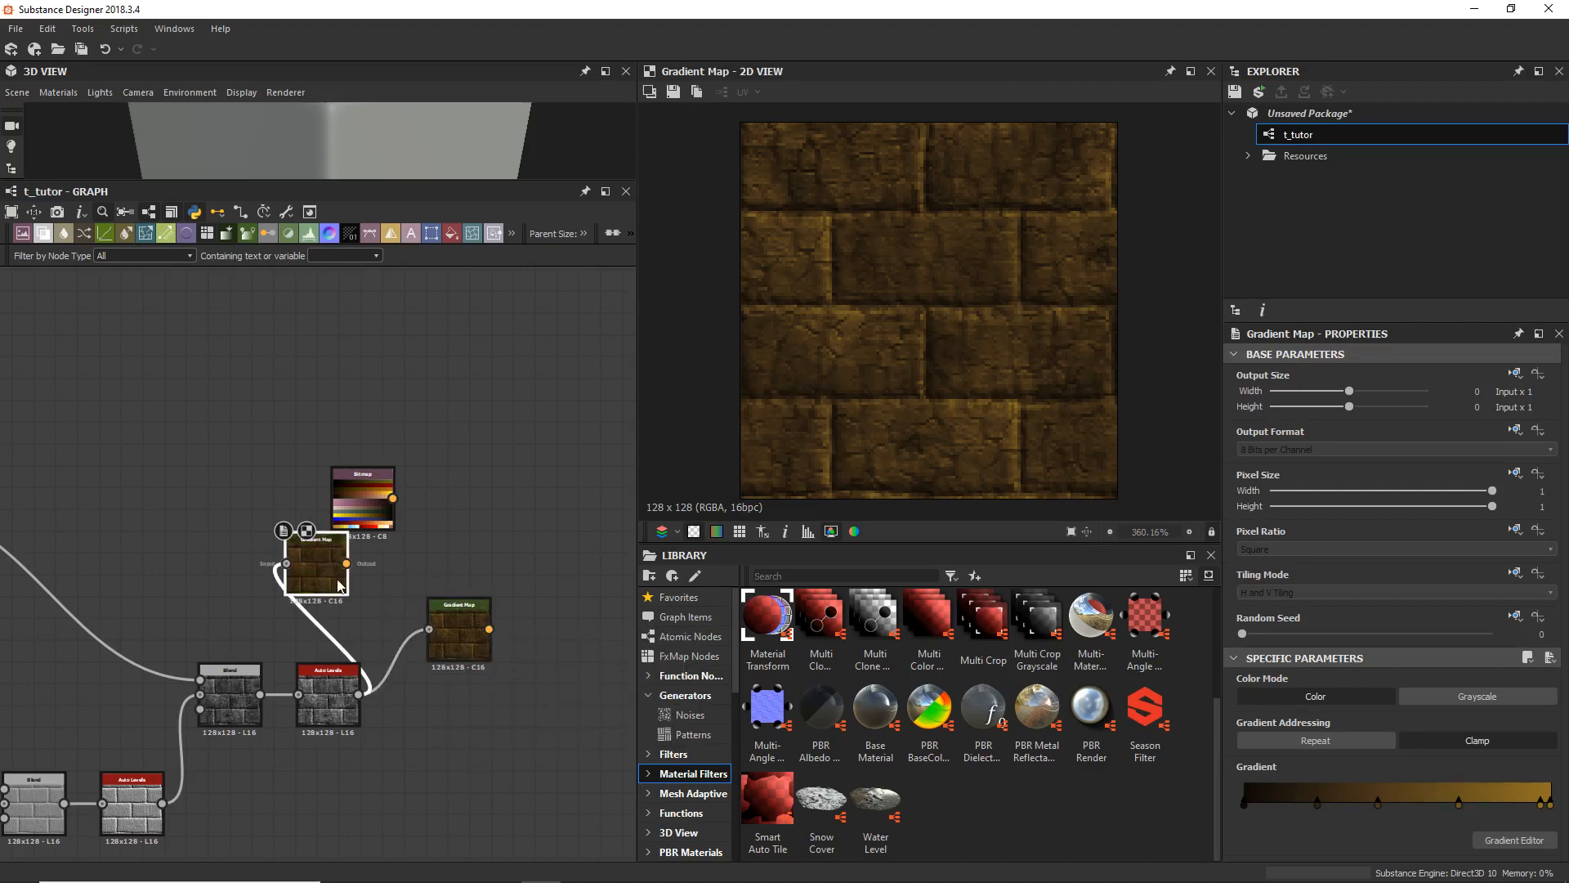
left_click_drag(339, 585, 569, 564)
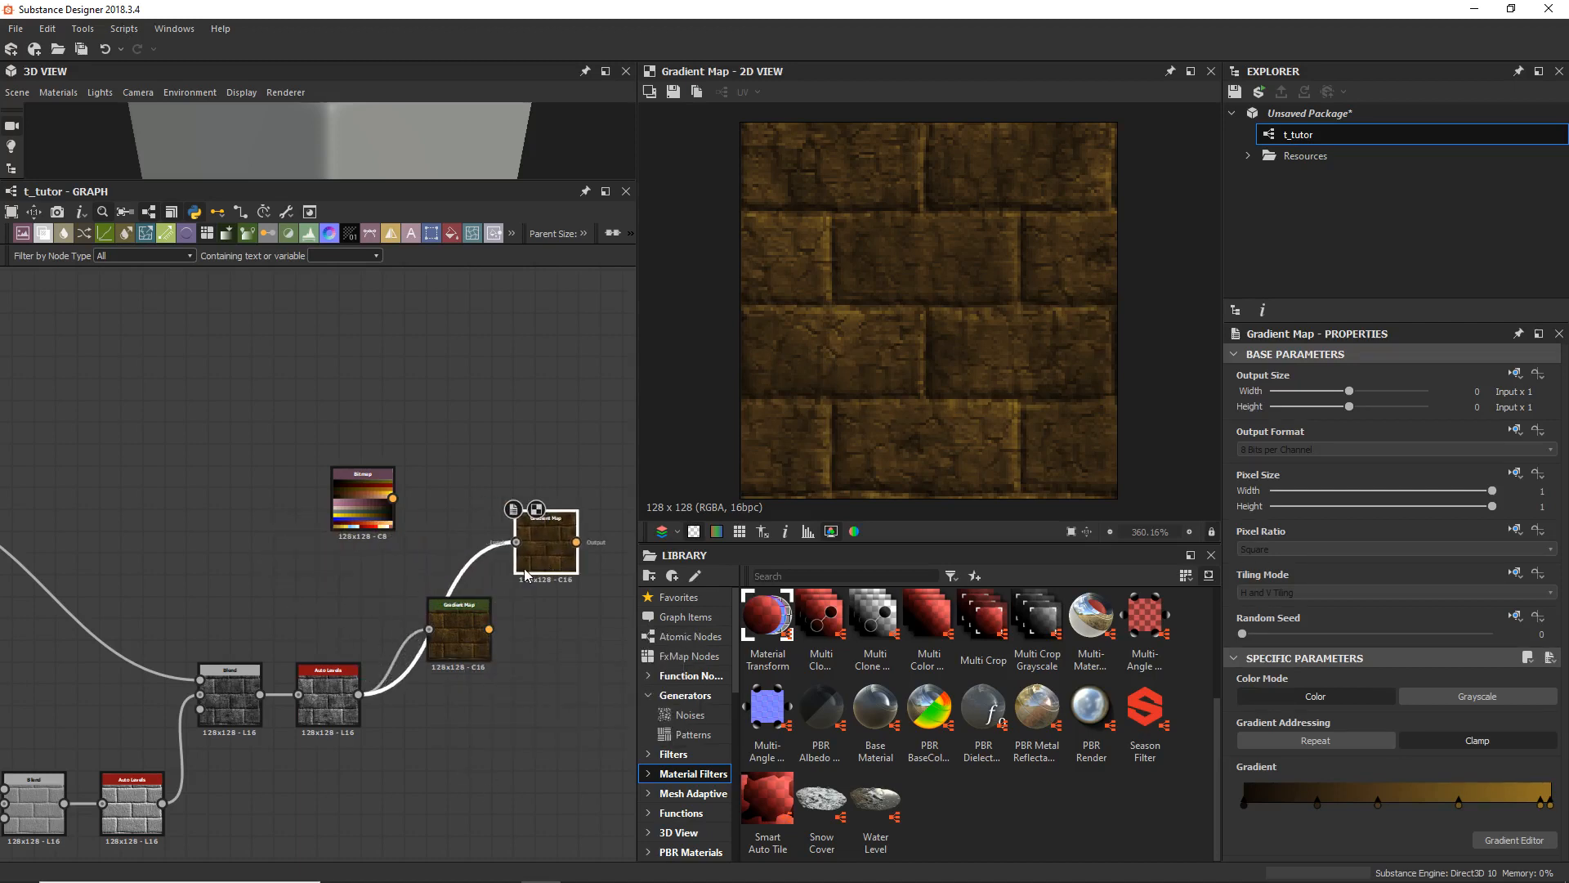
Step: Show the Qpalette bitmap in the 2D view and reselect the duplicated Gradient Map
left_click(1512, 841)
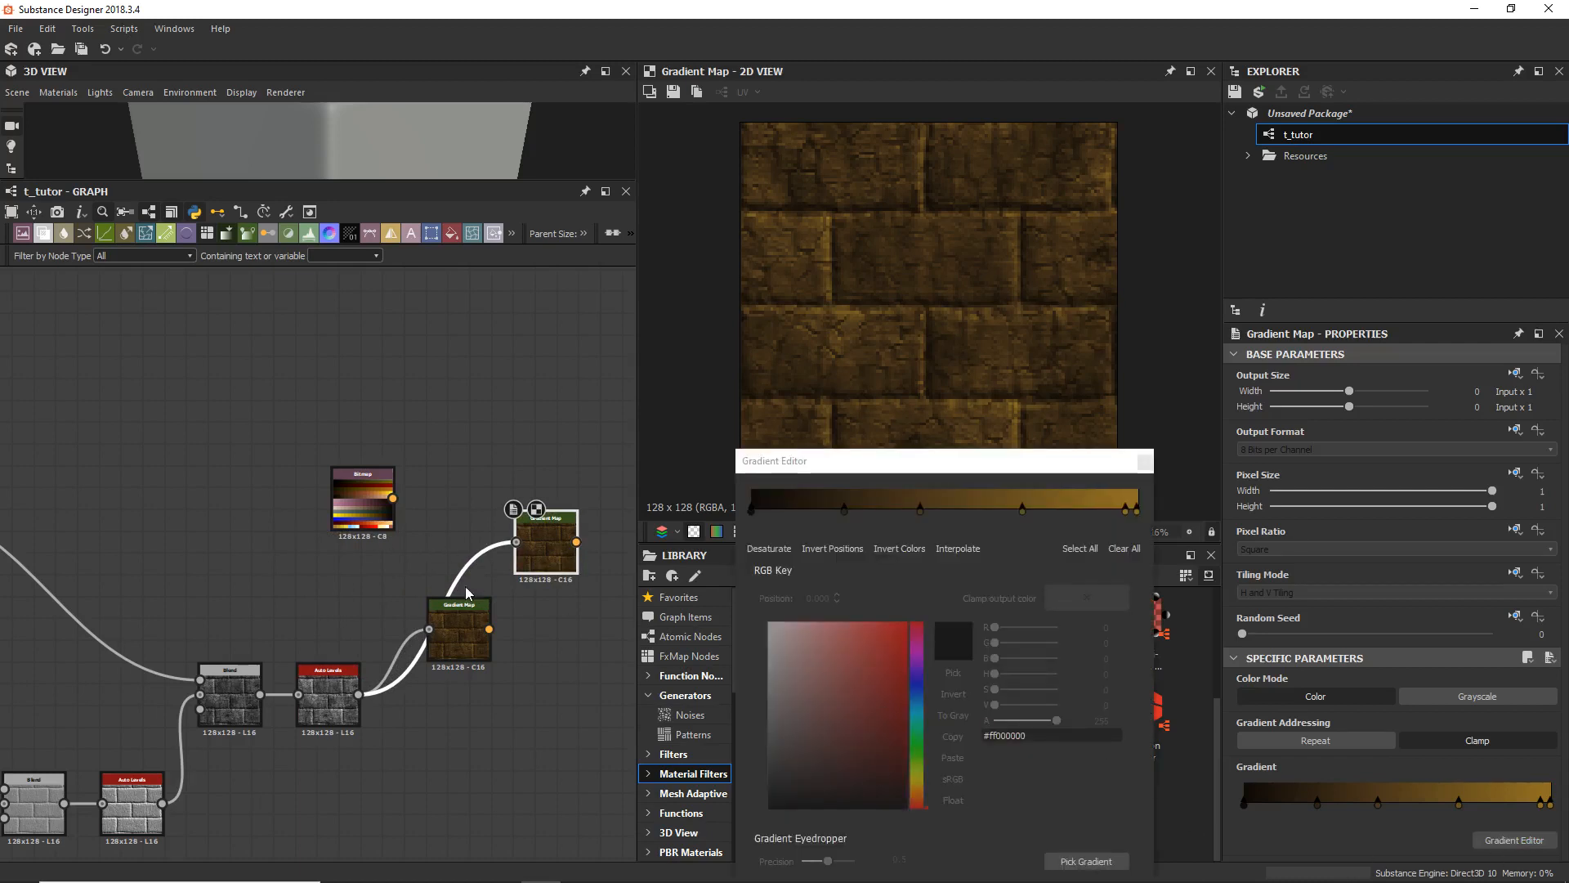
left_click(355, 522)
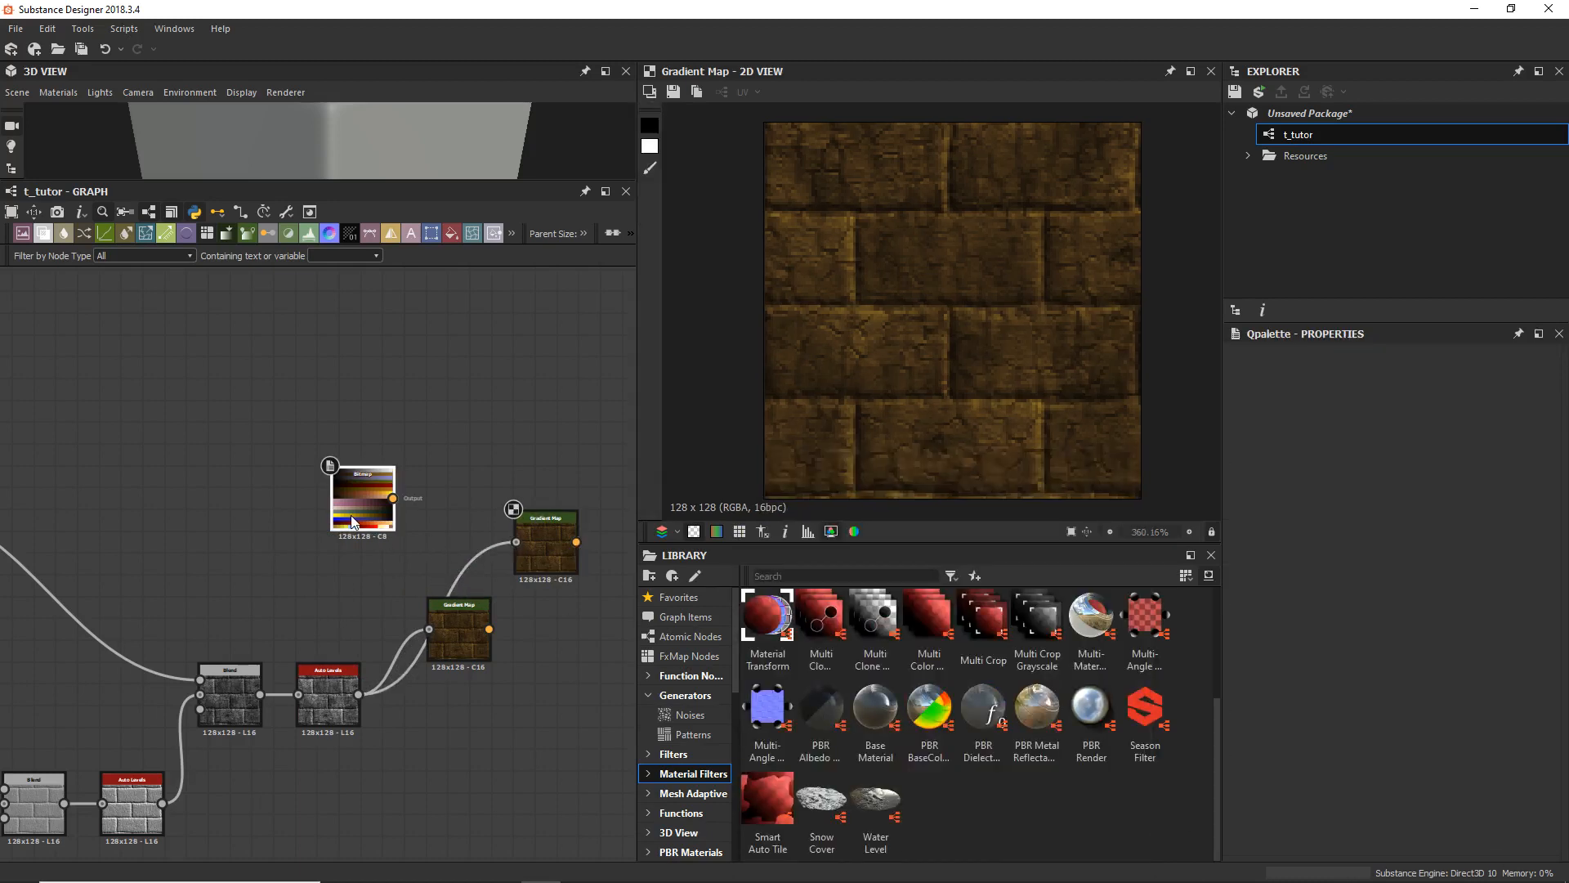
double_click(354, 523)
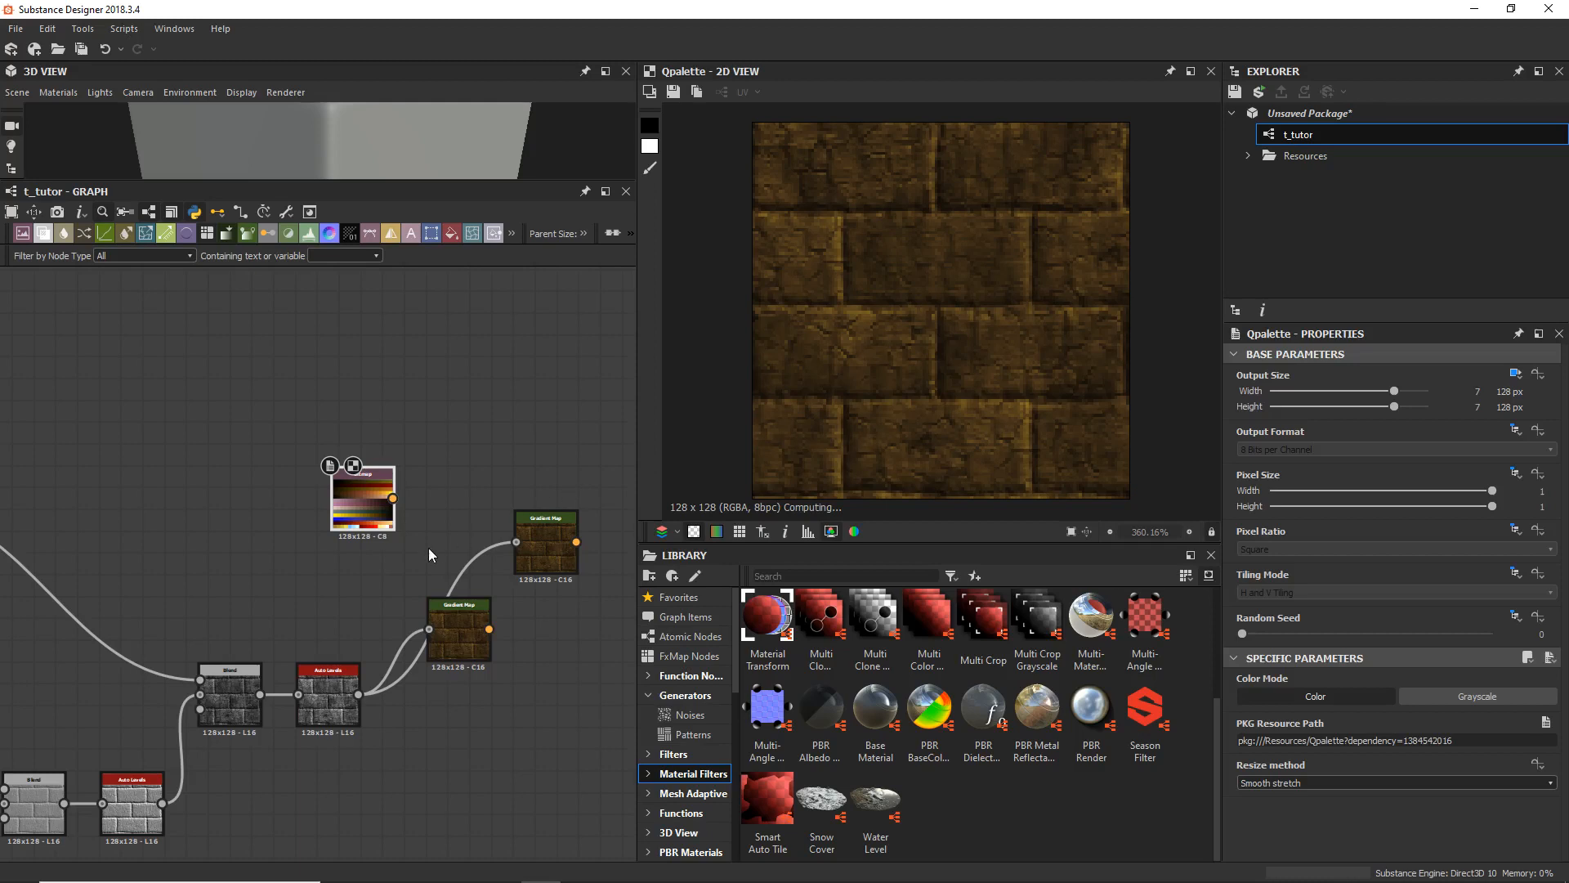
scroll(428, 548, "up", 1)
middle_click_drag(484, 579, 400, 584)
left_click(483, 567)
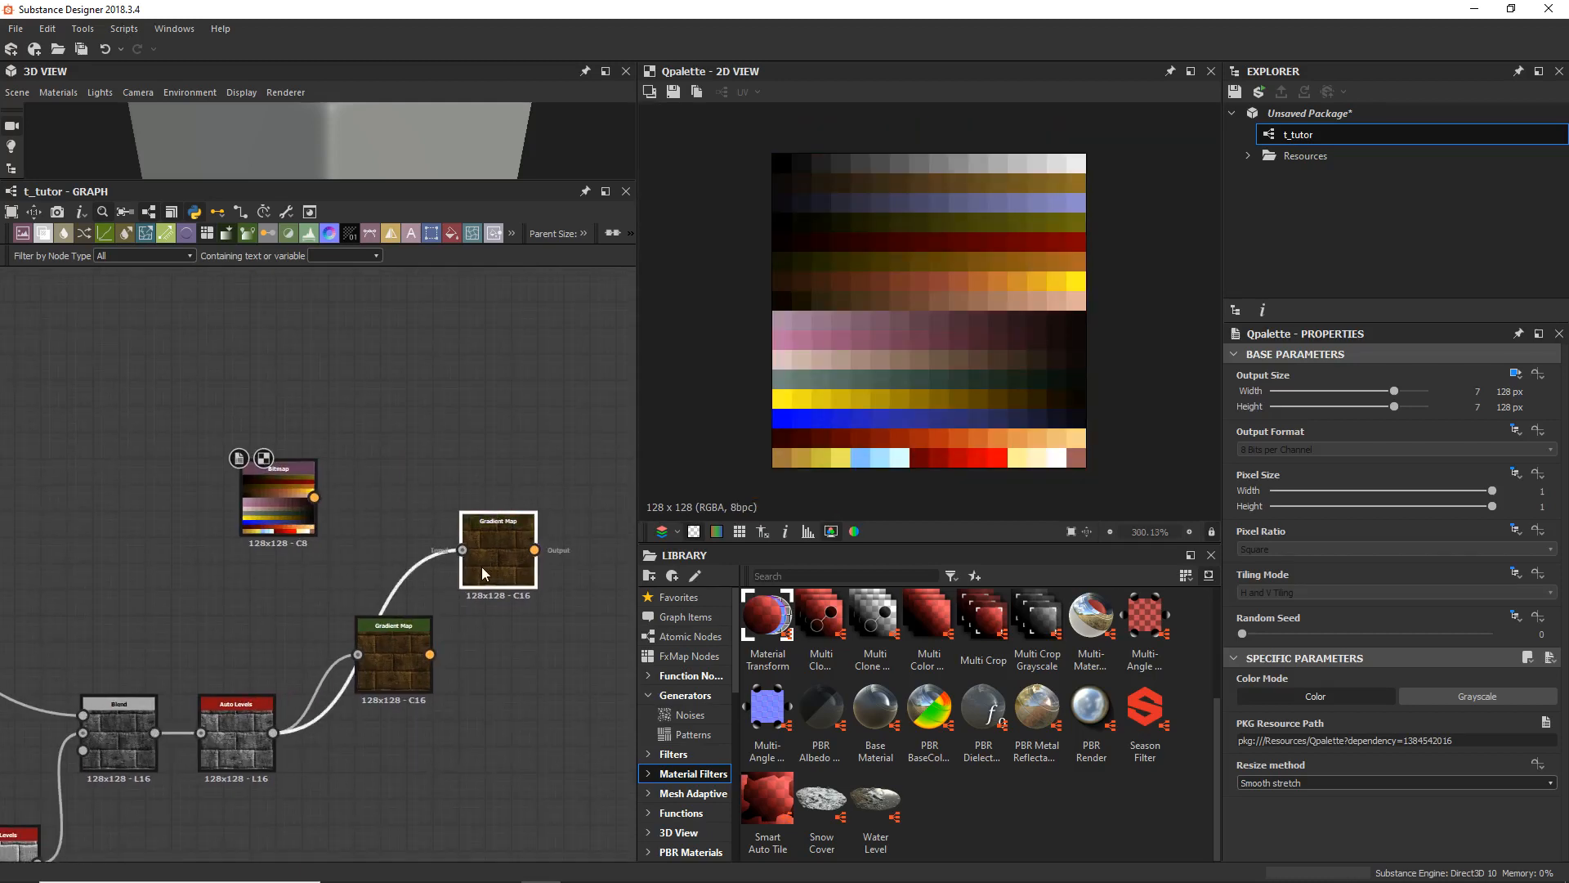
left_click_drag(482, 572, 471, 572)
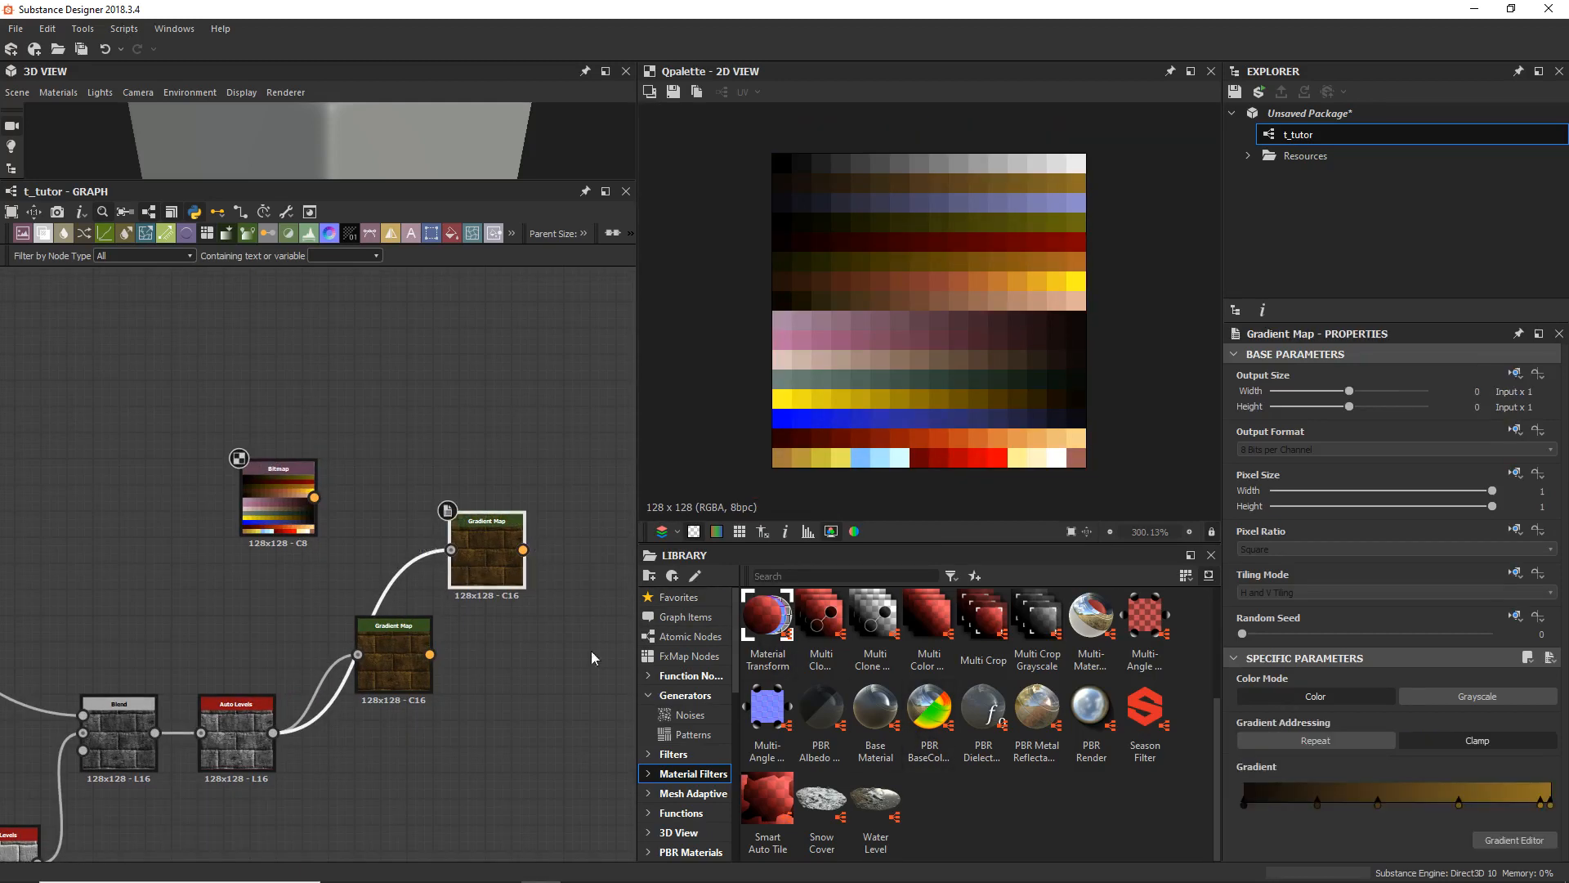
Step: Replace the duplicate's gradient by sampling the palette's black-to-olive row, and close the Gradient Editor
left_click(1483, 842)
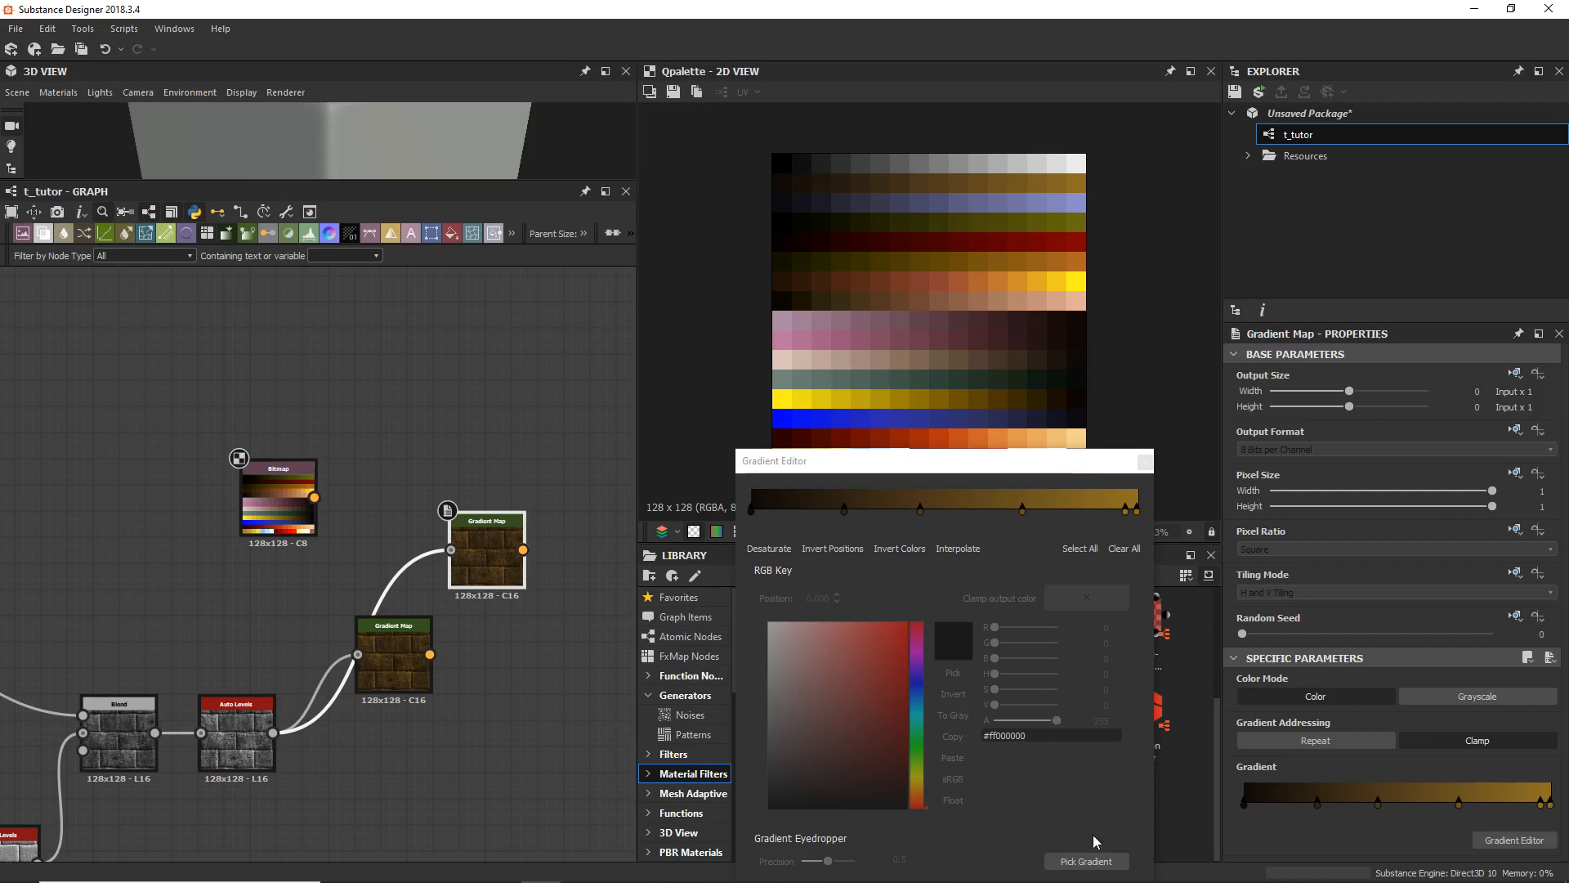
left_click(1085, 860)
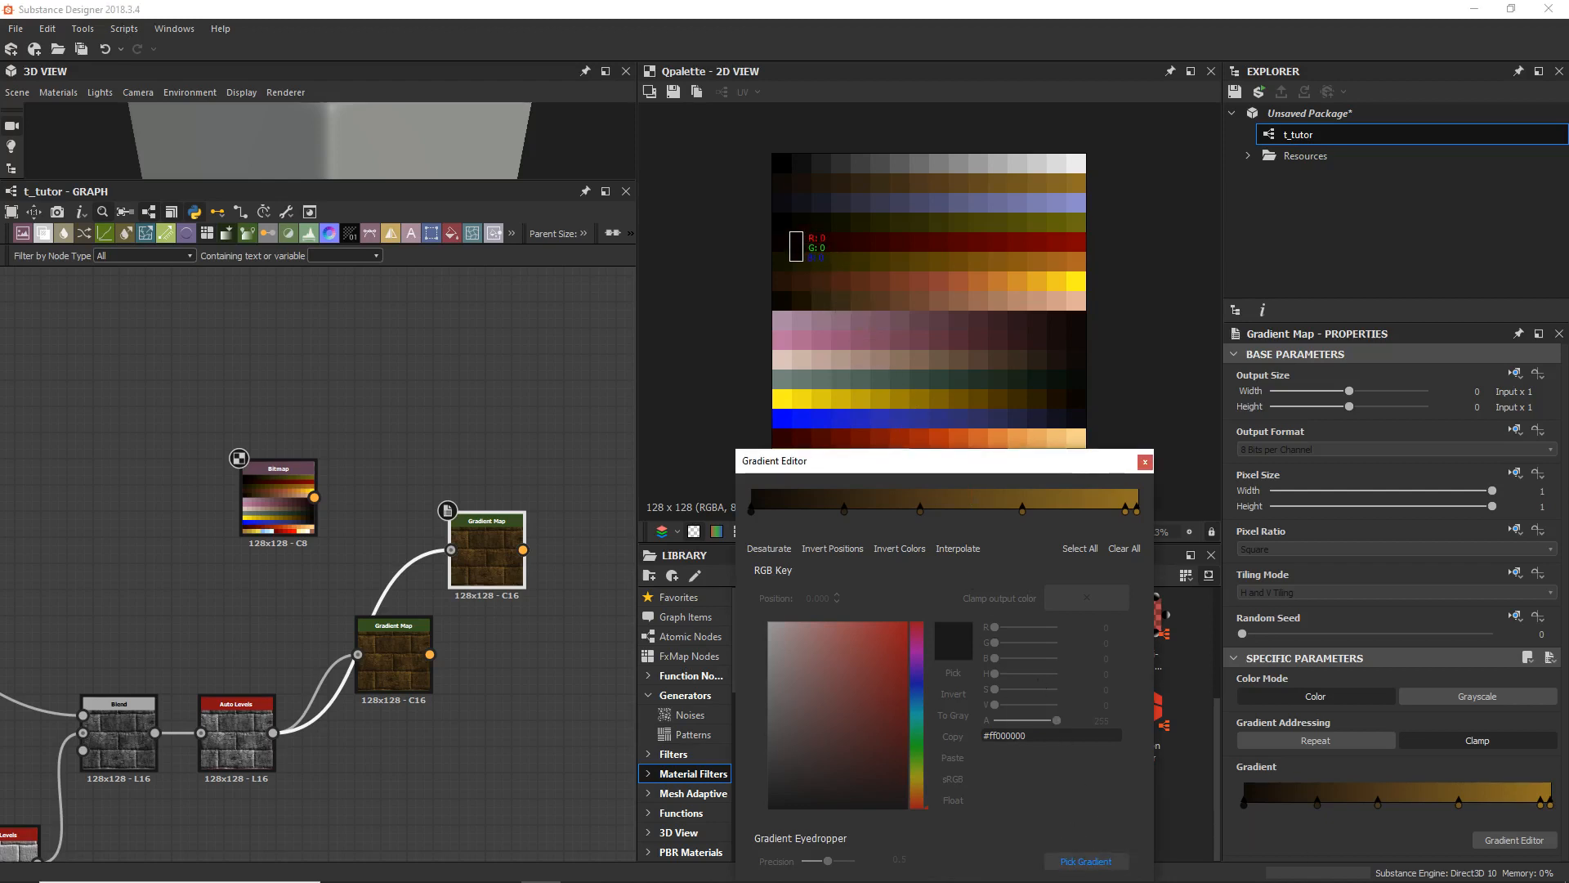
left_click_drag(831, 224, 1069, 222)
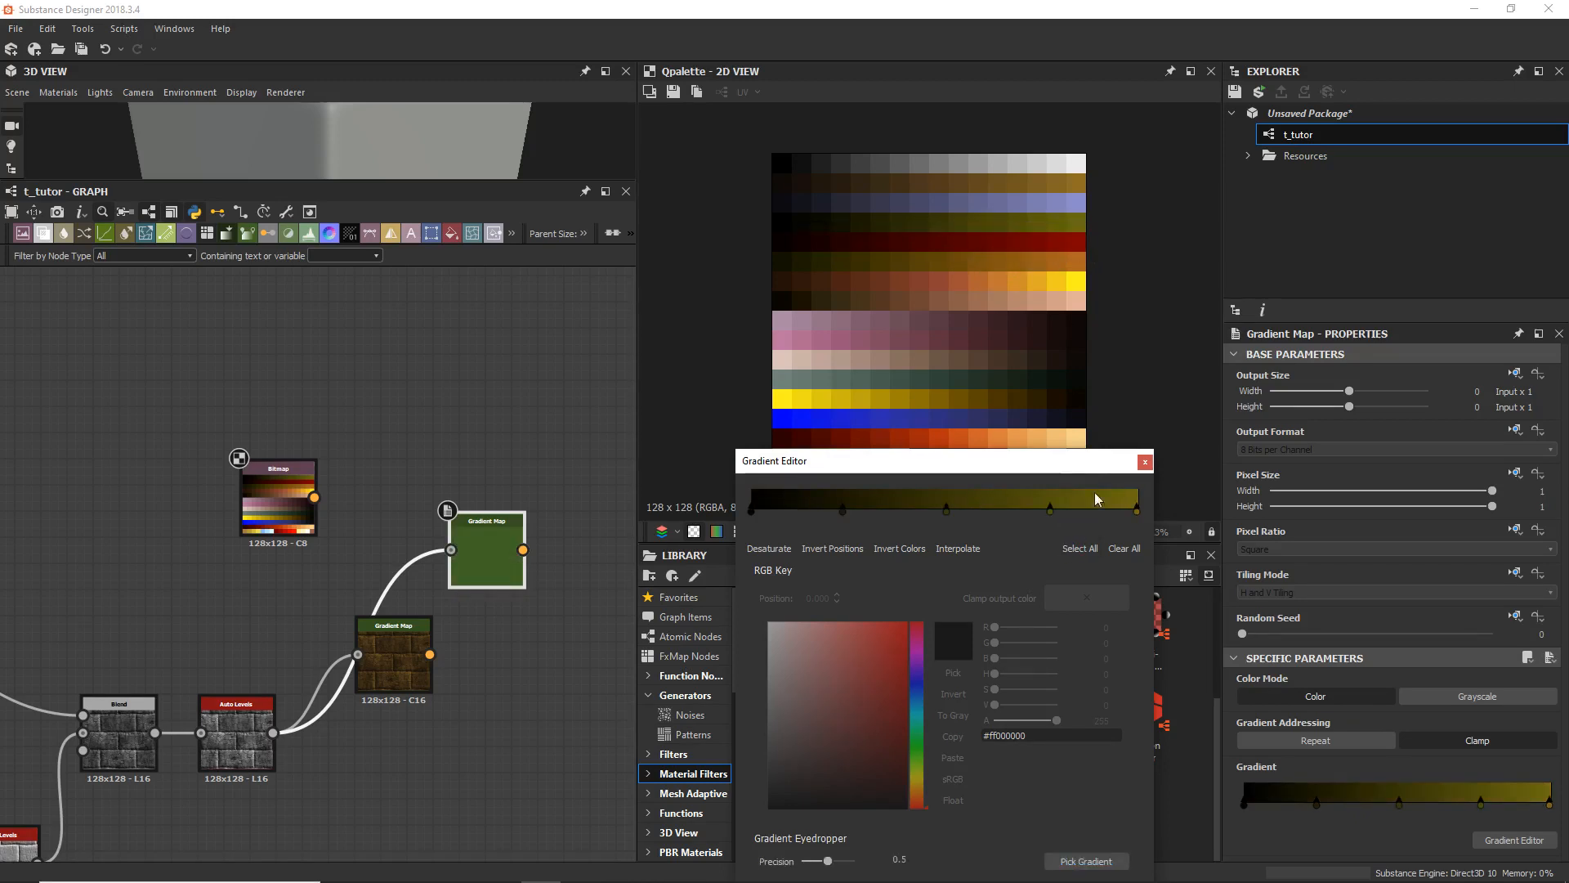
left_click(1145, 461)
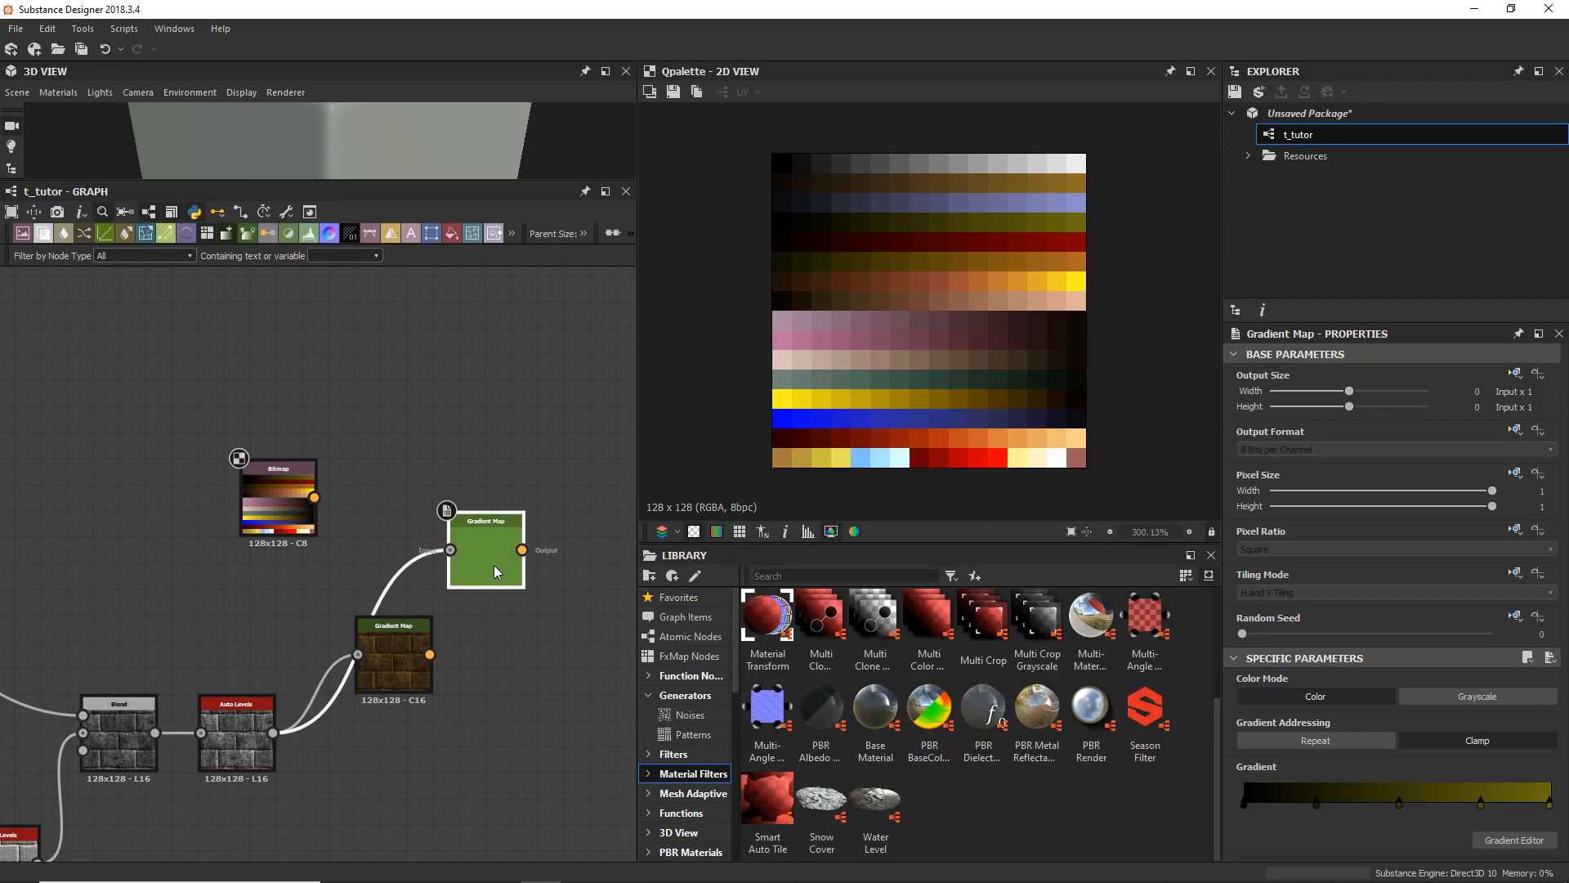
Step: Duplicate the olive Gradient Map, place the copy above it and open the copy's gradient for editing
key("ctrl+d")
left_click_drag(307, 586, 516, 472)
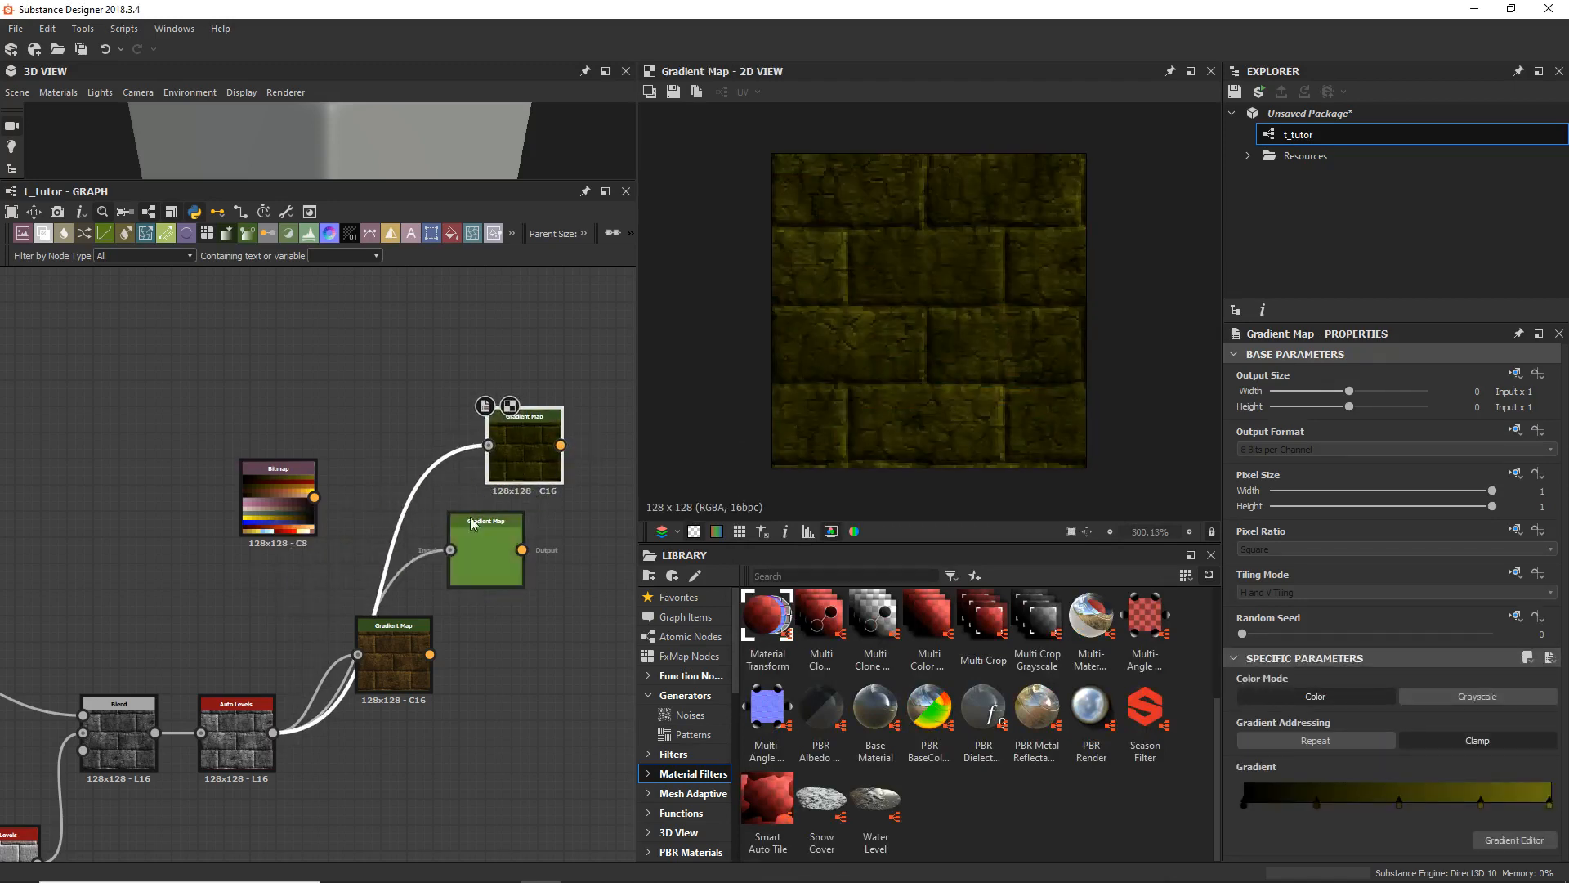
left_click(1515, 840)
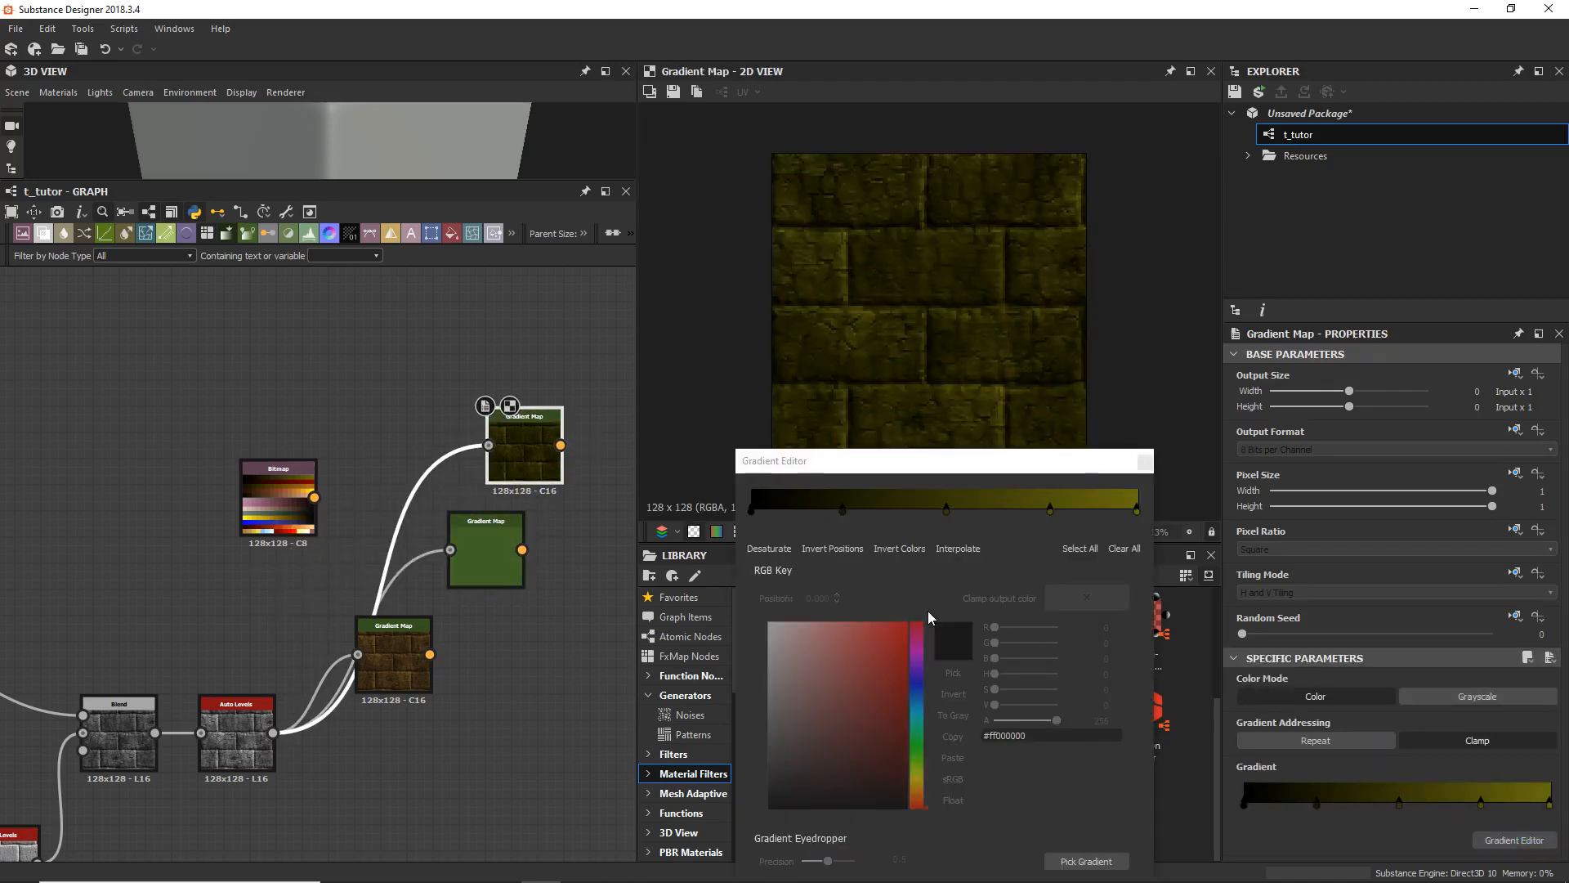